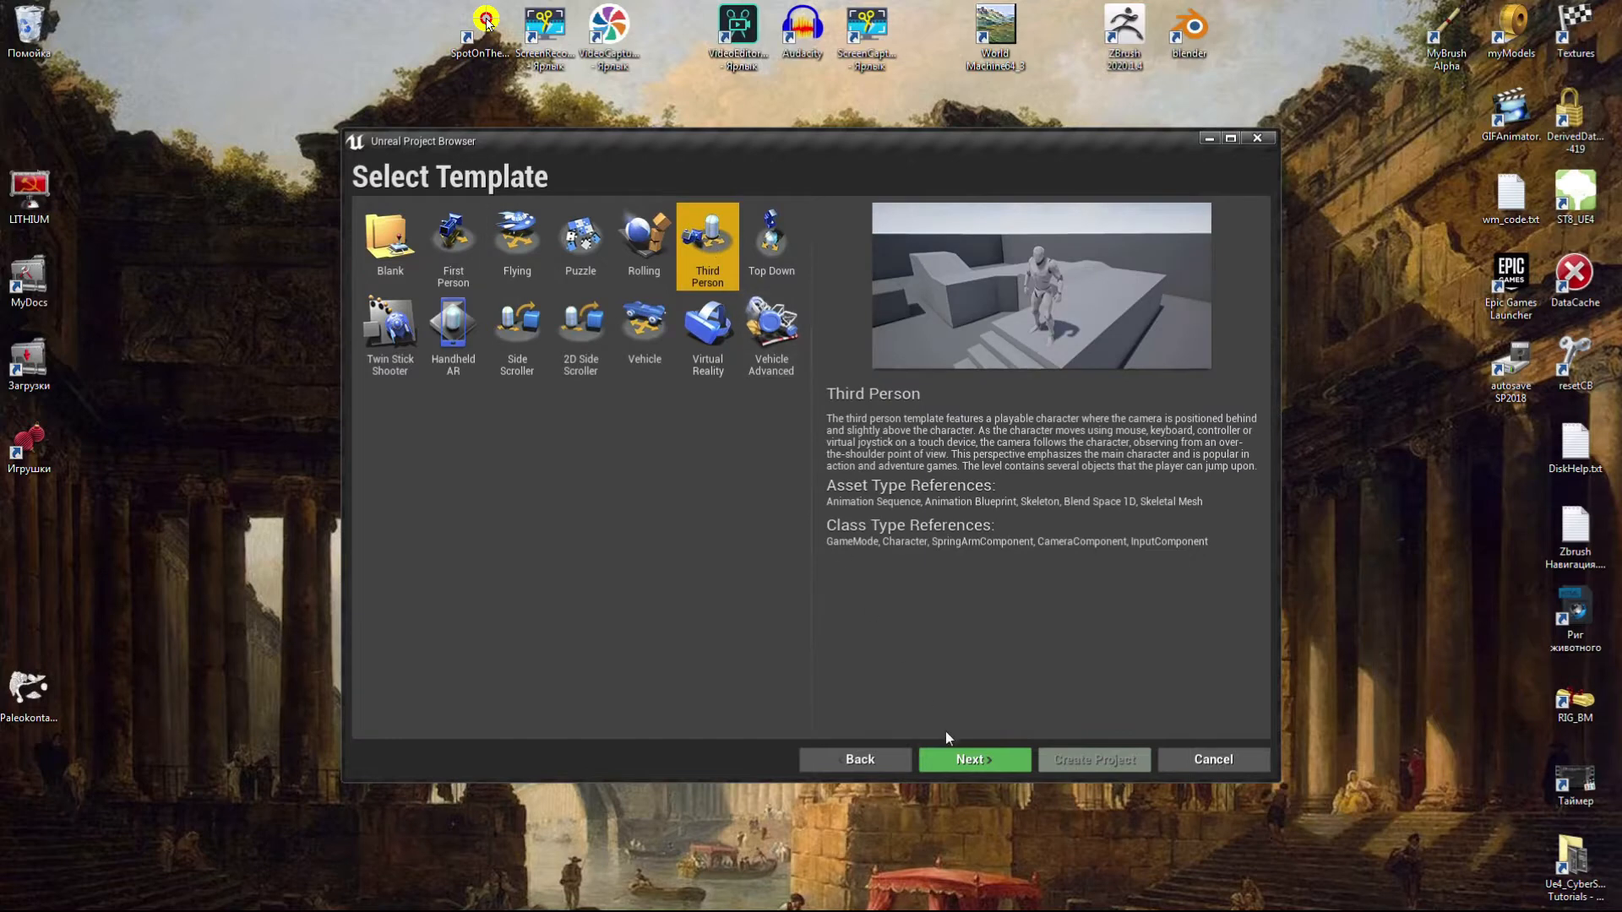
Step: Create a Third Person Blueprint project with starter content, named Tutorial_01, in D:\UE projects
left_click(970, 759)
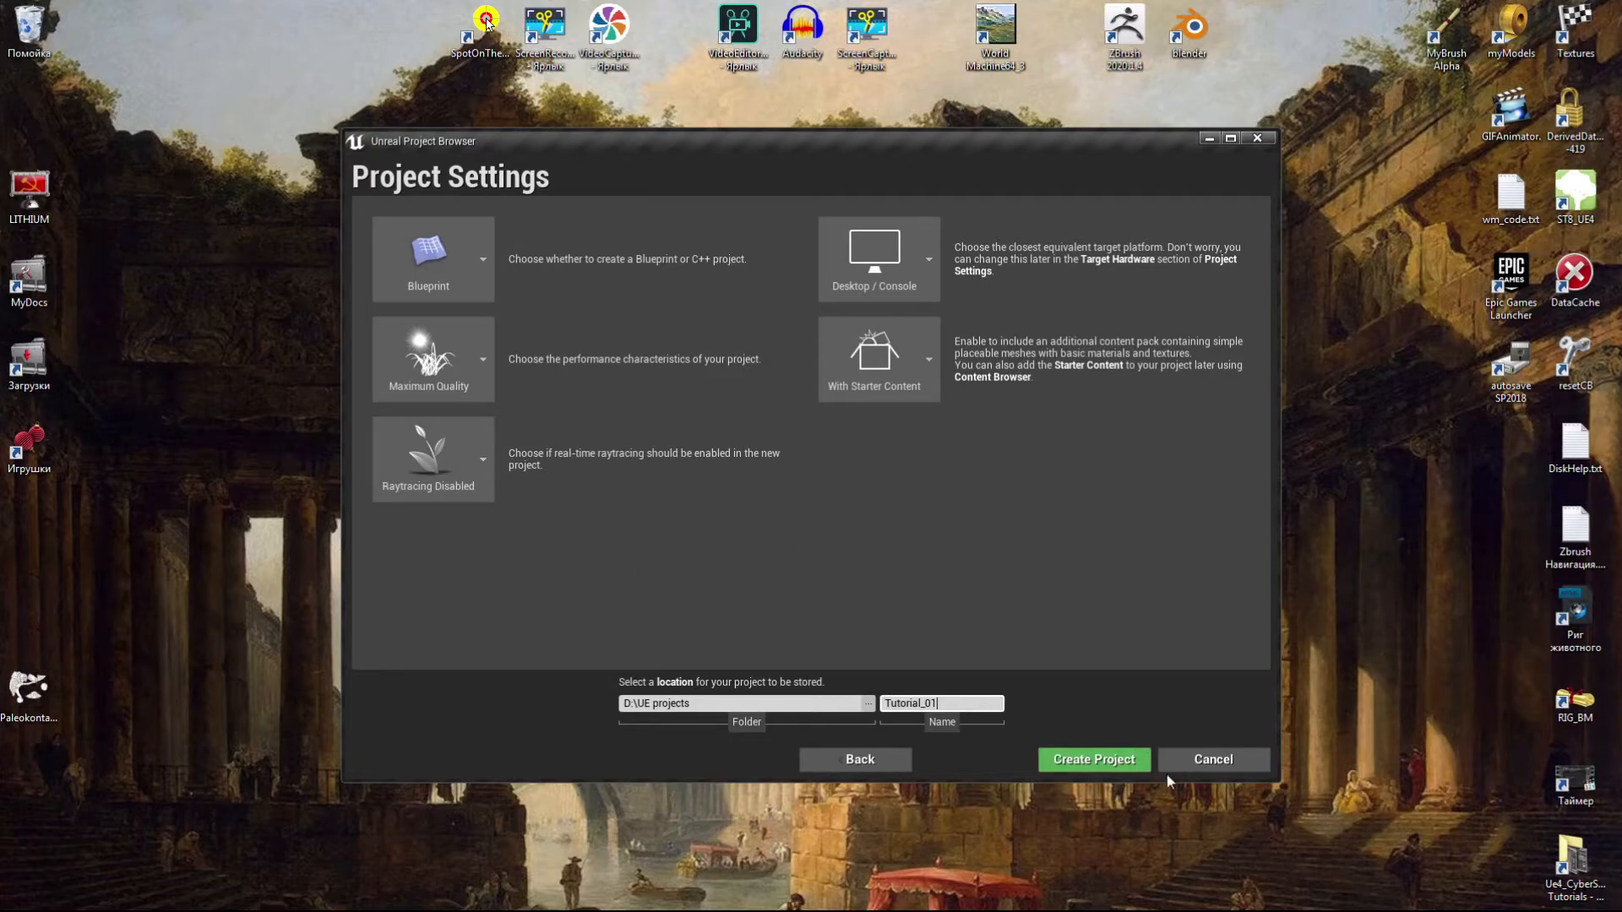
left_click(1120, 761)
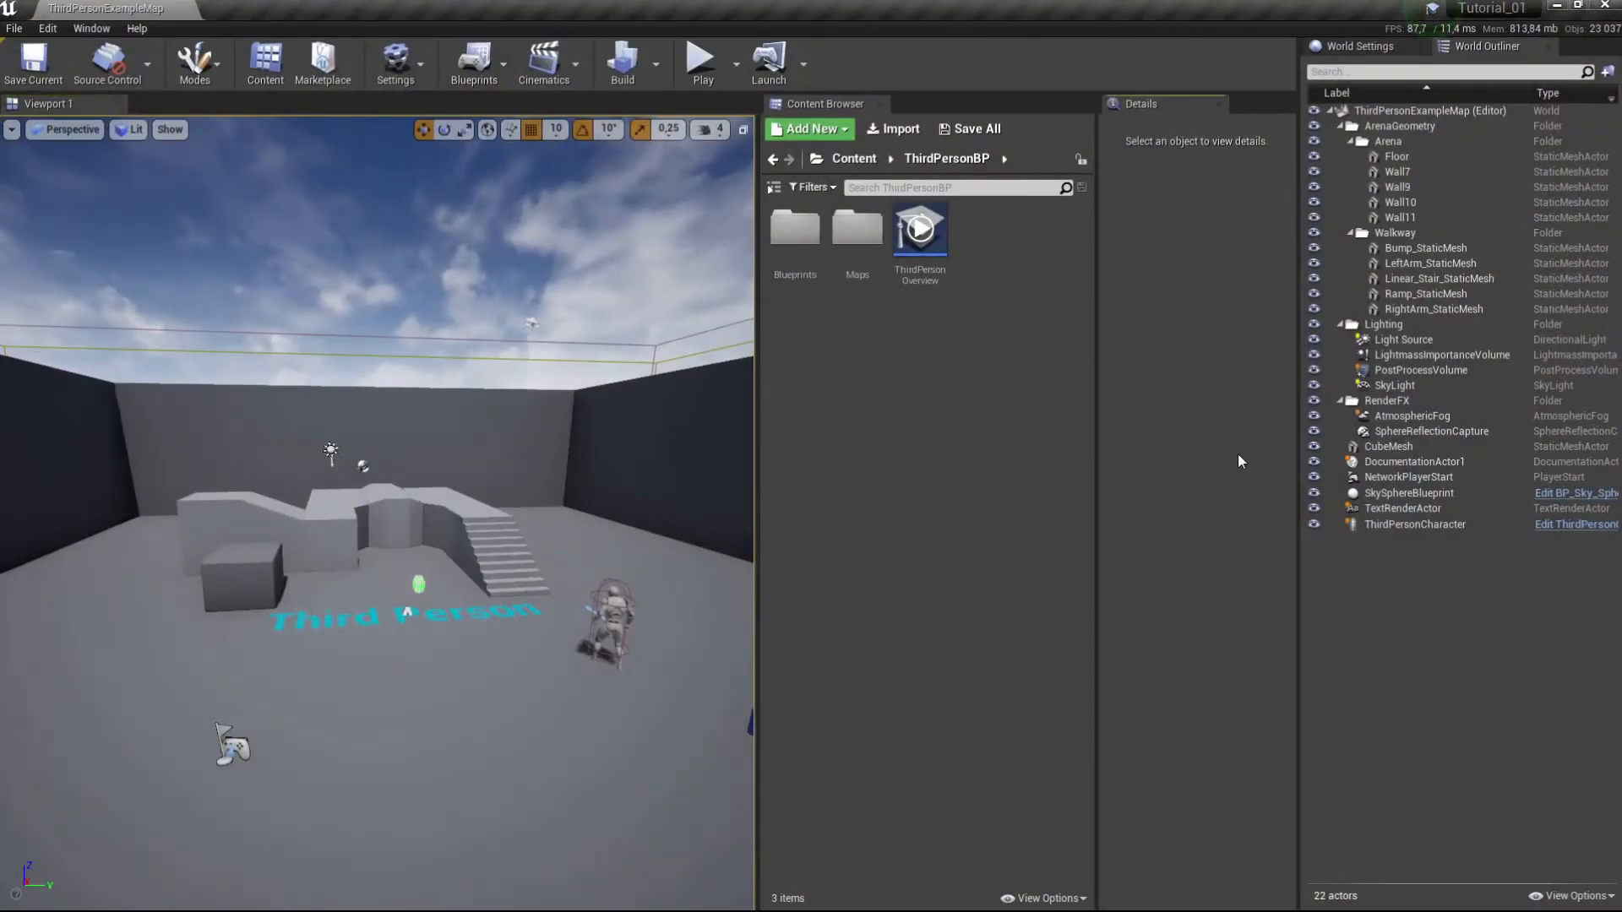
Step: Widen the viewport beside the Content Browser and show the Content Browser's source folder tree
right_click_drag(416, 580, 452, 638)
key("w")
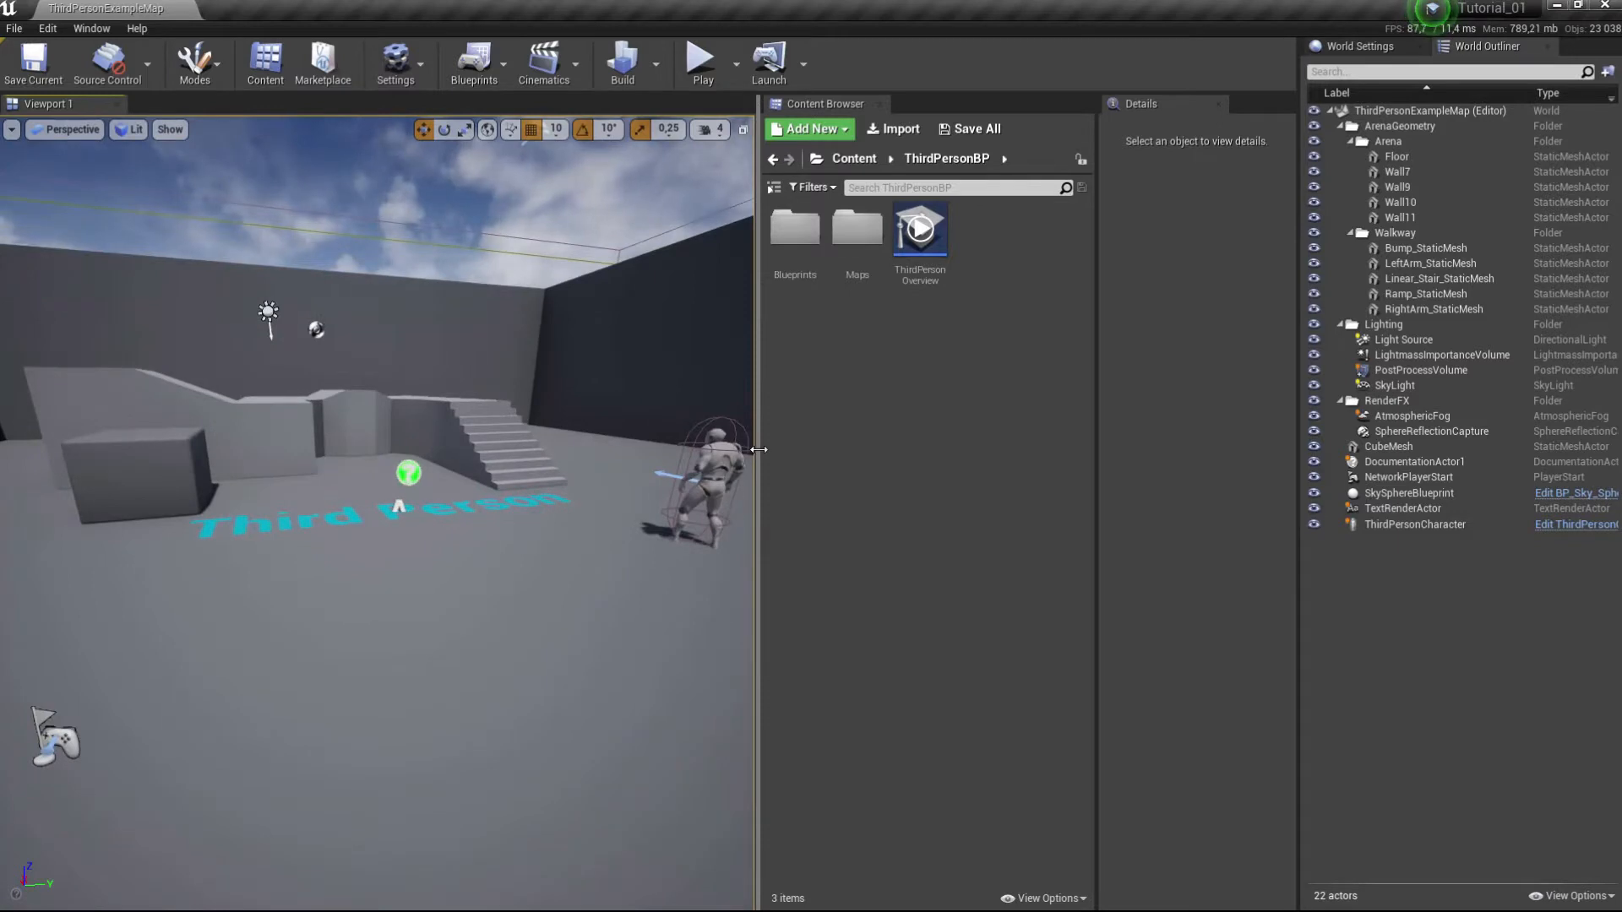
left_click_drag(759, 449, 830, 450)
left_click(845, 186)
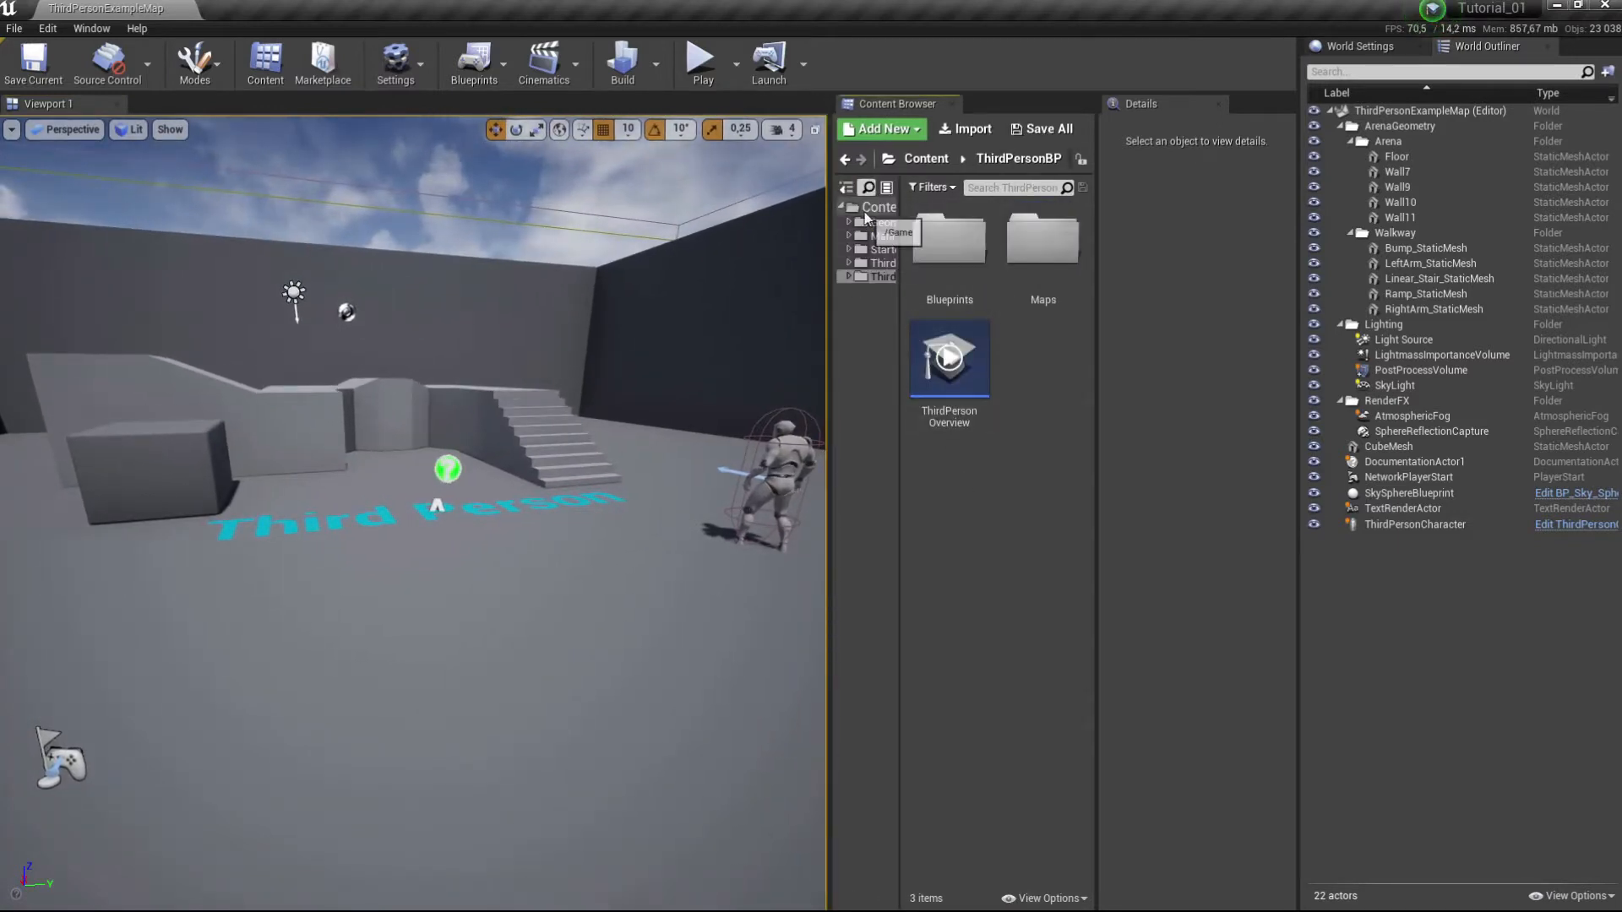
Step: Create a folder named Fence1 in the root Content folder and open it
left_click(877, 207)
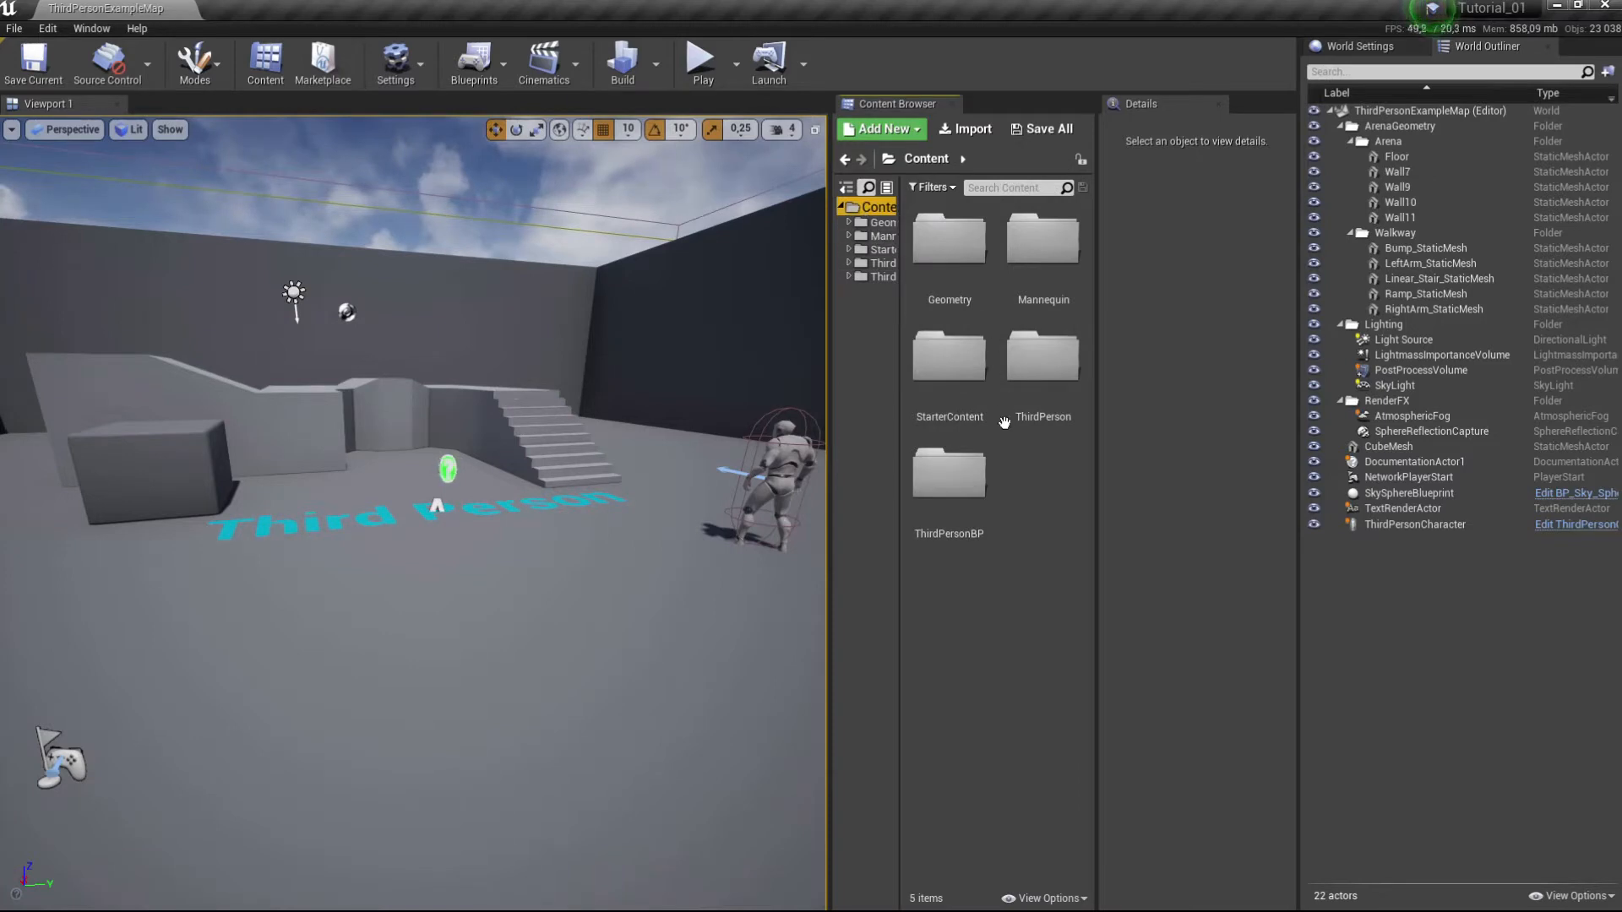
right_click(997, 590)
left_click(1062, 22)
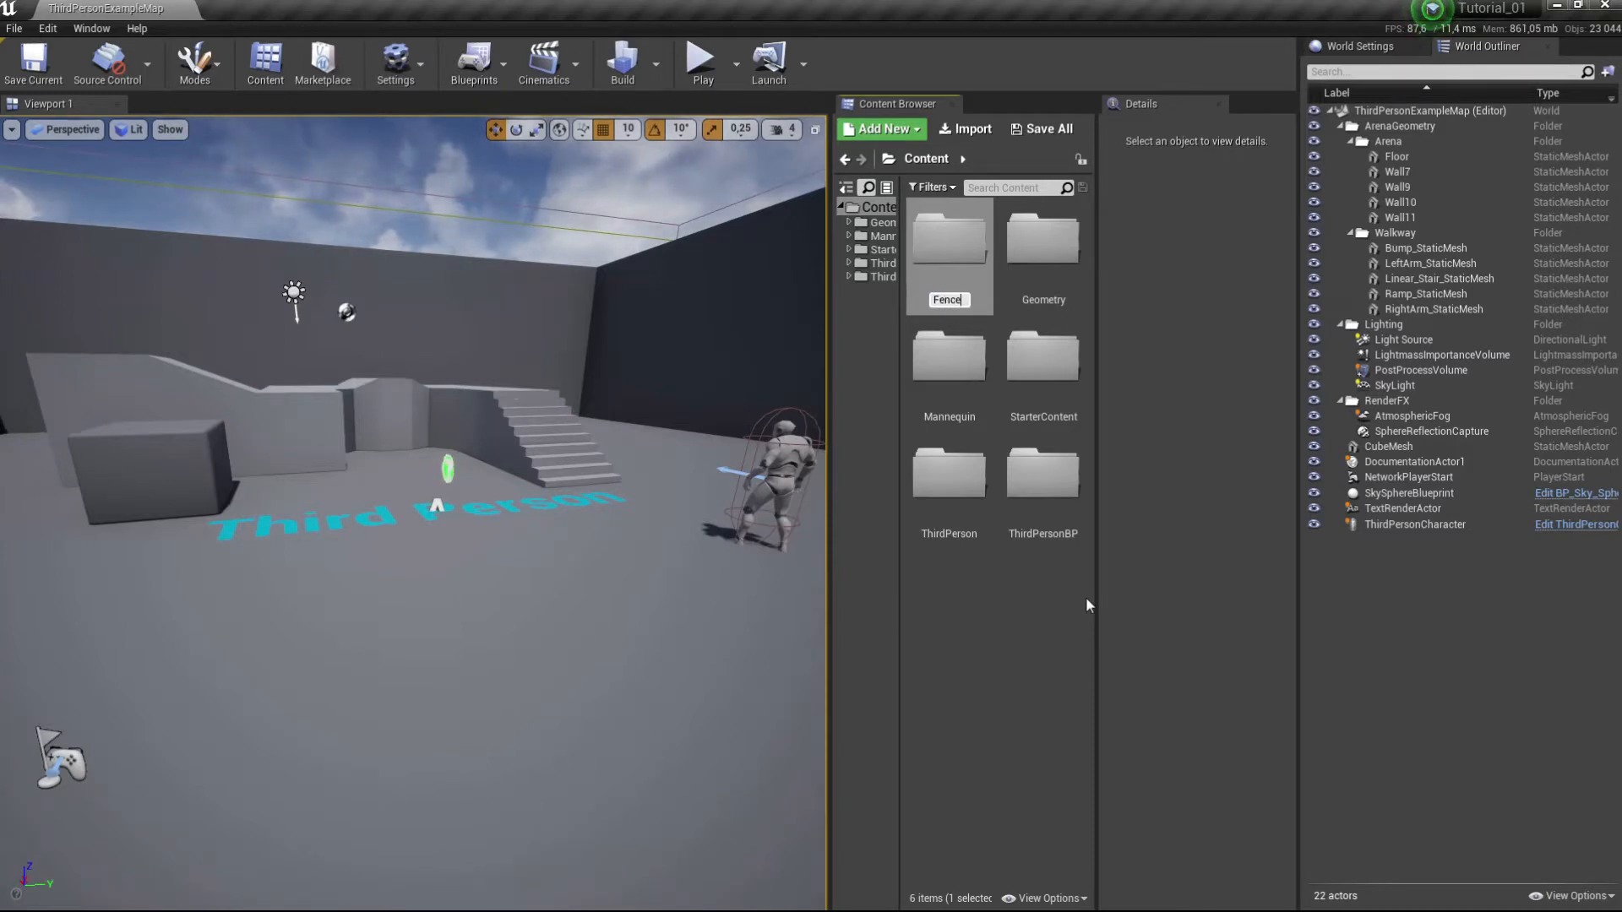
type("Fence1")
key("Return")
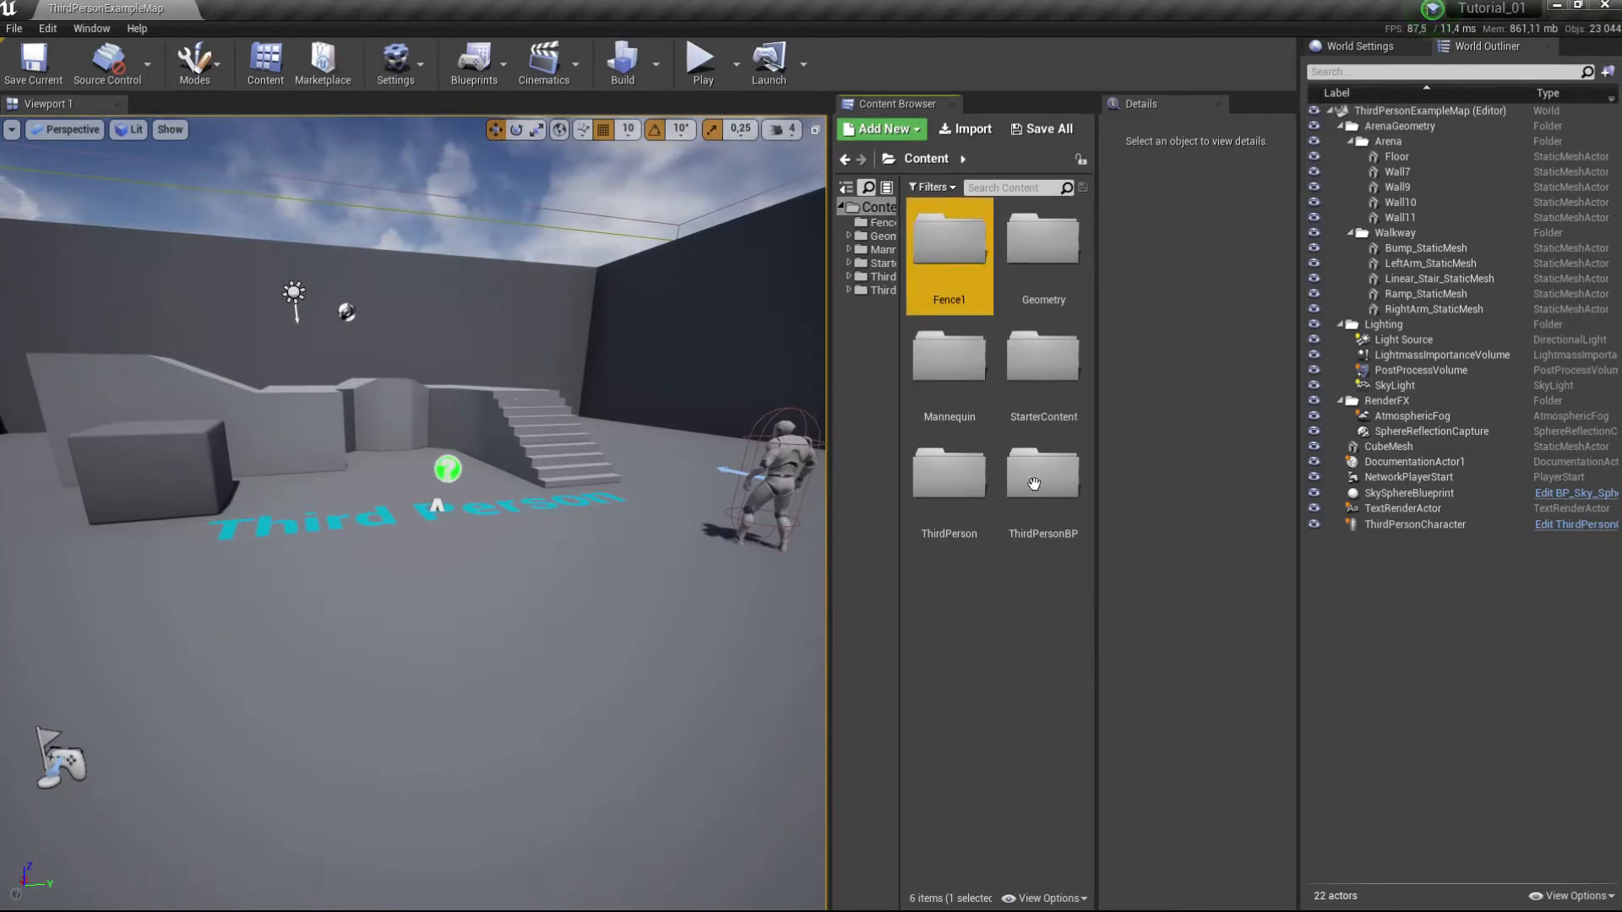
double_click(975, 311)
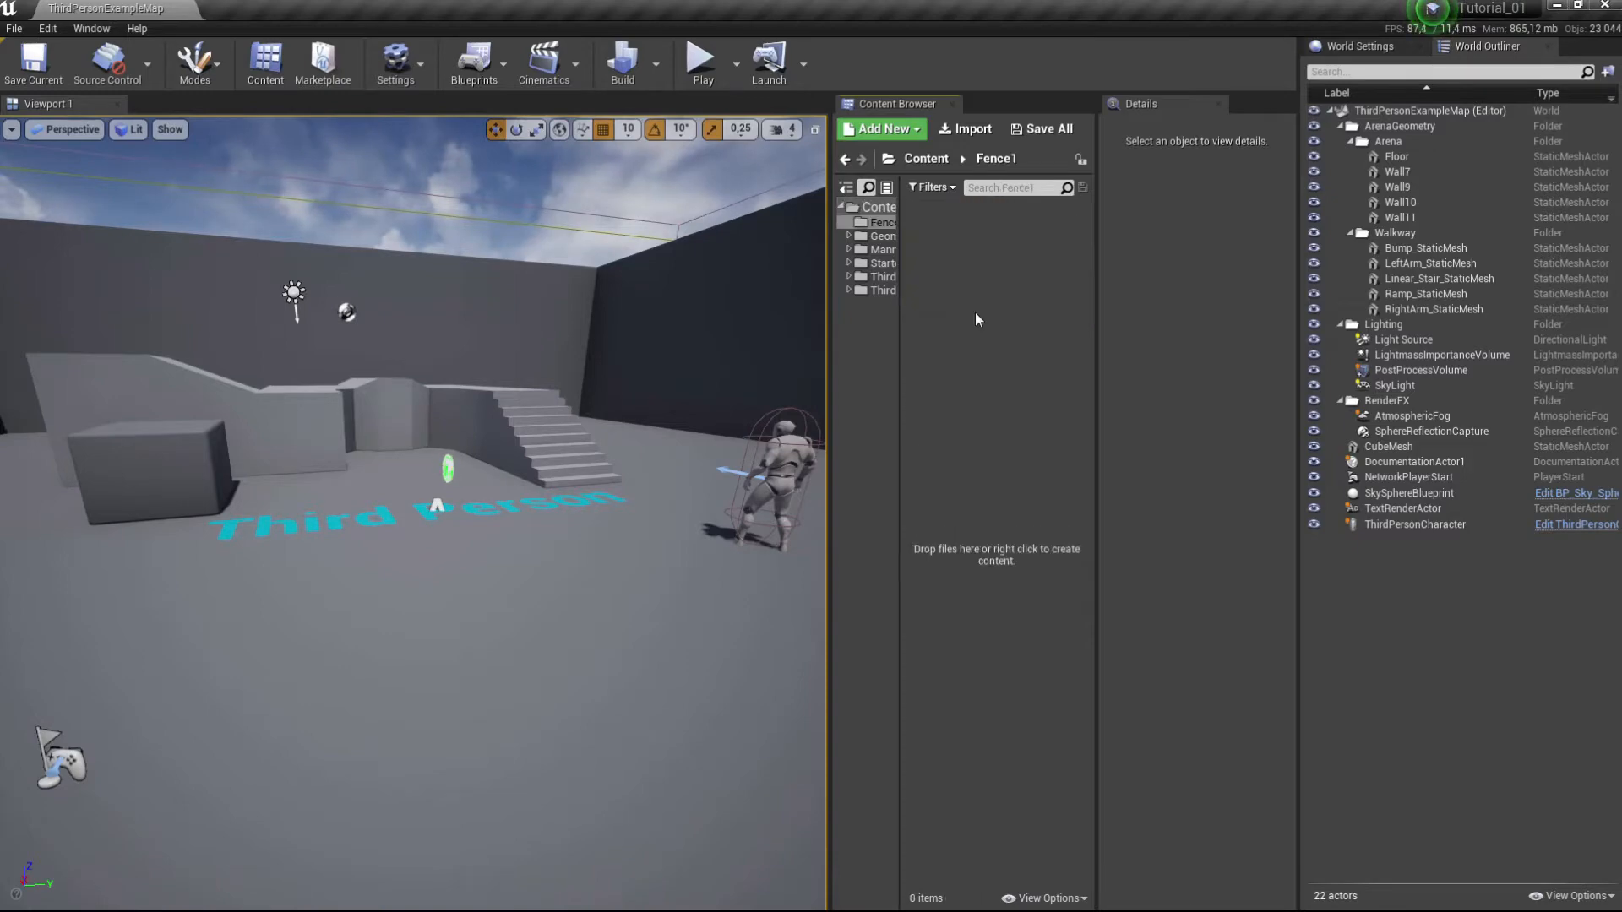
Step: Choose Fence_Game_Asset_01.FBX from Downloads, Sale_Model_01, Fence_Game_Asset_FBX for import into the Fence1 folder
left_click(954, 132)
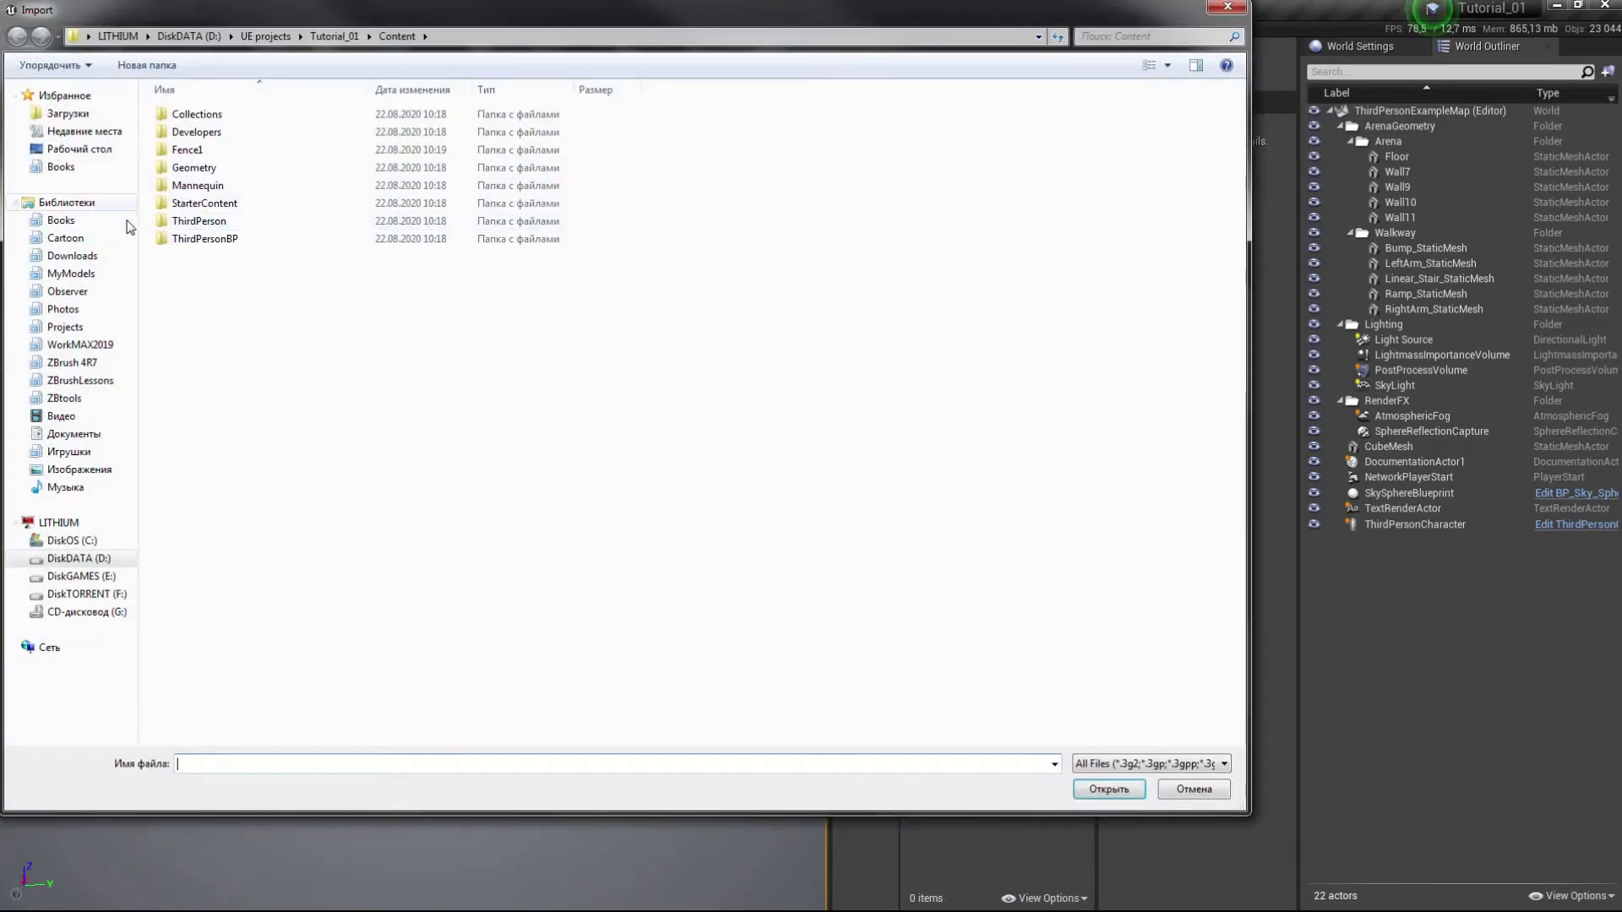
left_click(72, 256)
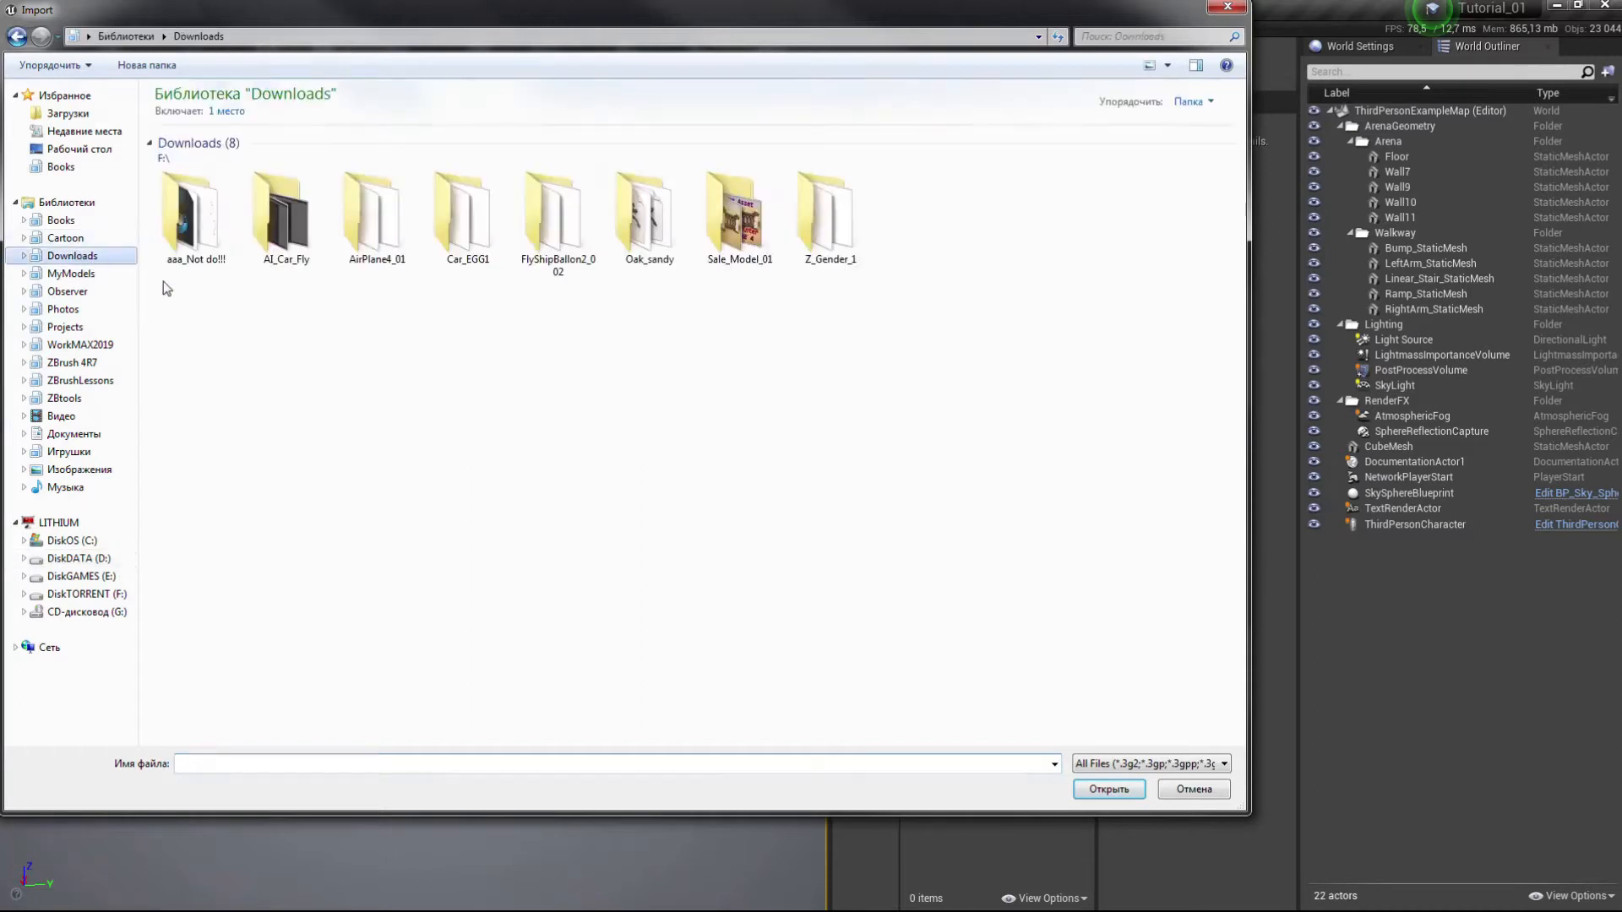
double_click(747, 241)
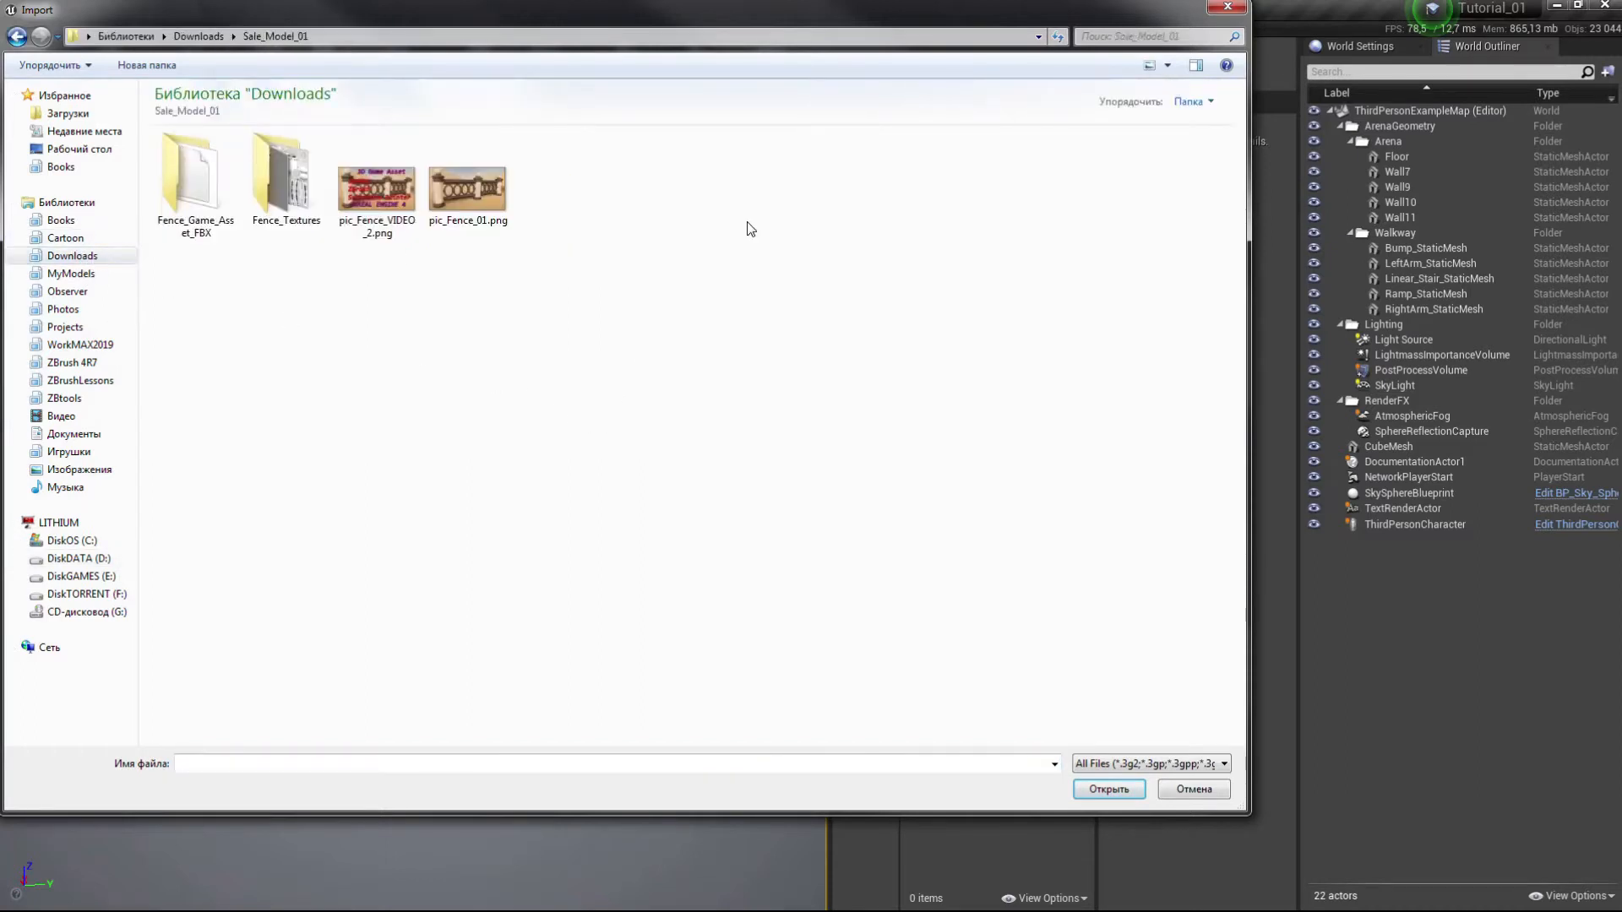
double_click(200, 176)
left_click(210, 196)
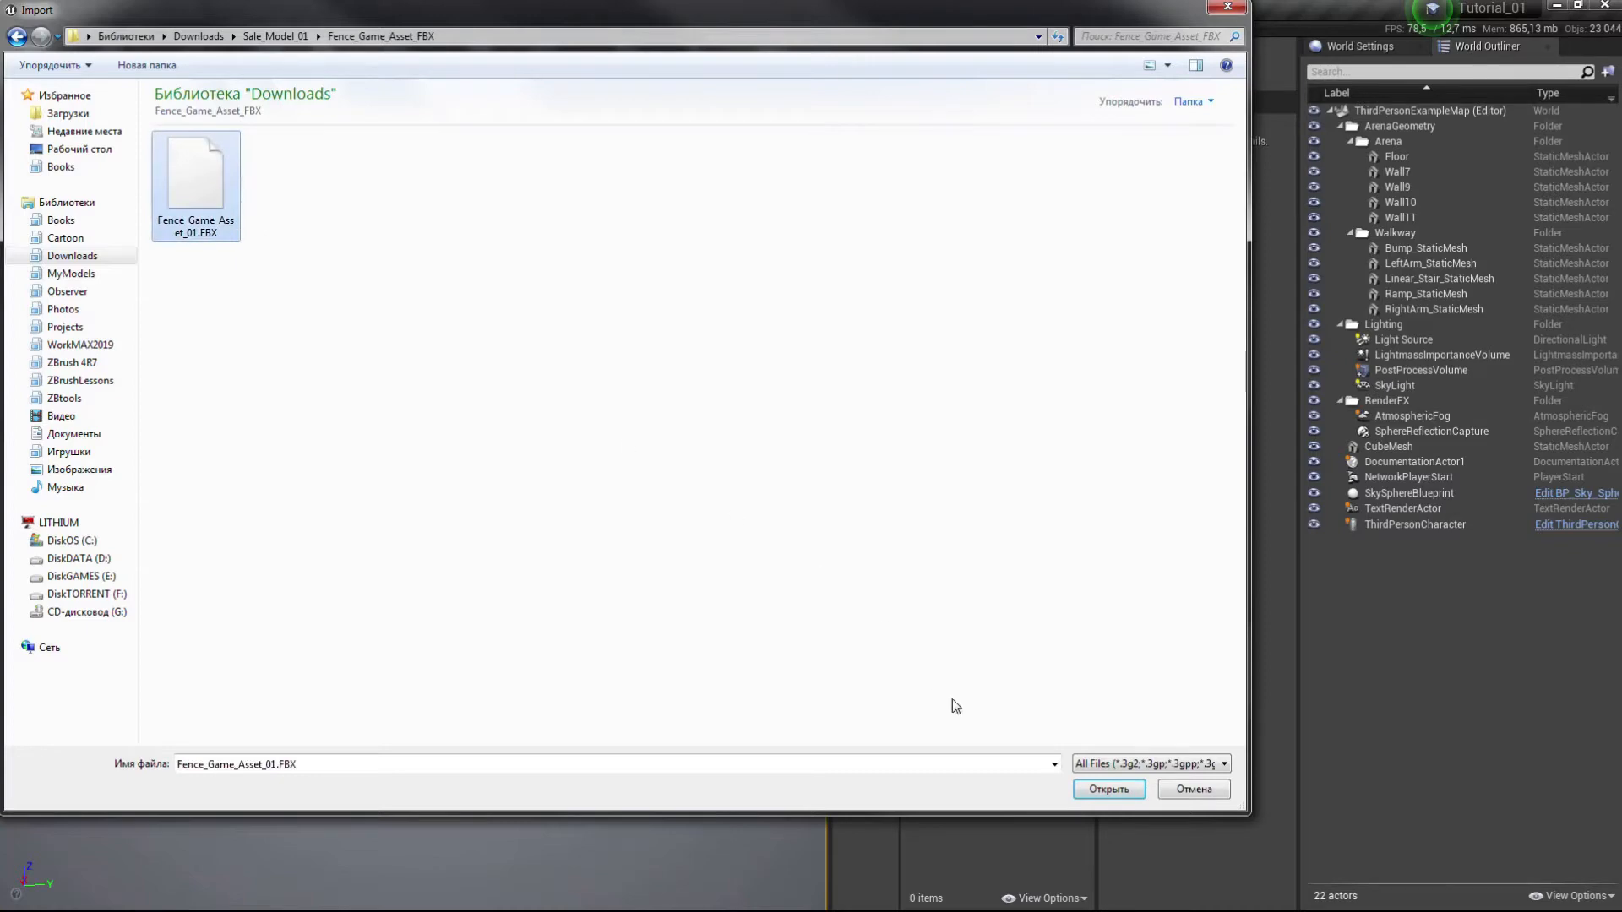
left_click(1107, 789)
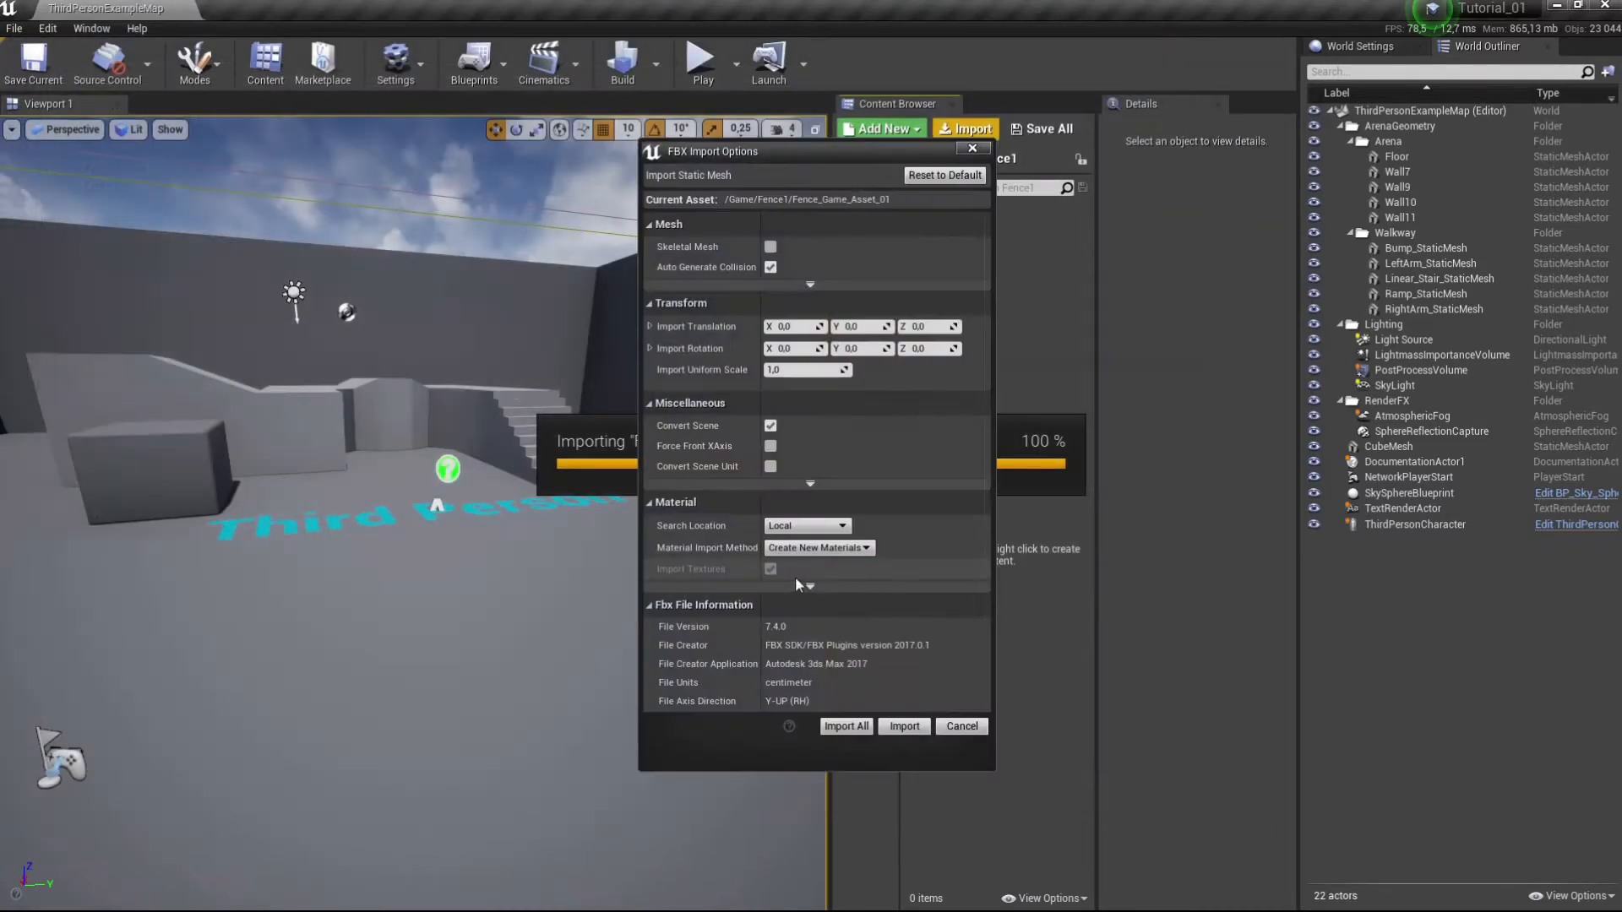
Step: Import the fence FBX with the material import method set to Do Not Create Material and Auto Generate Collision disabled
left_click(811, 587)
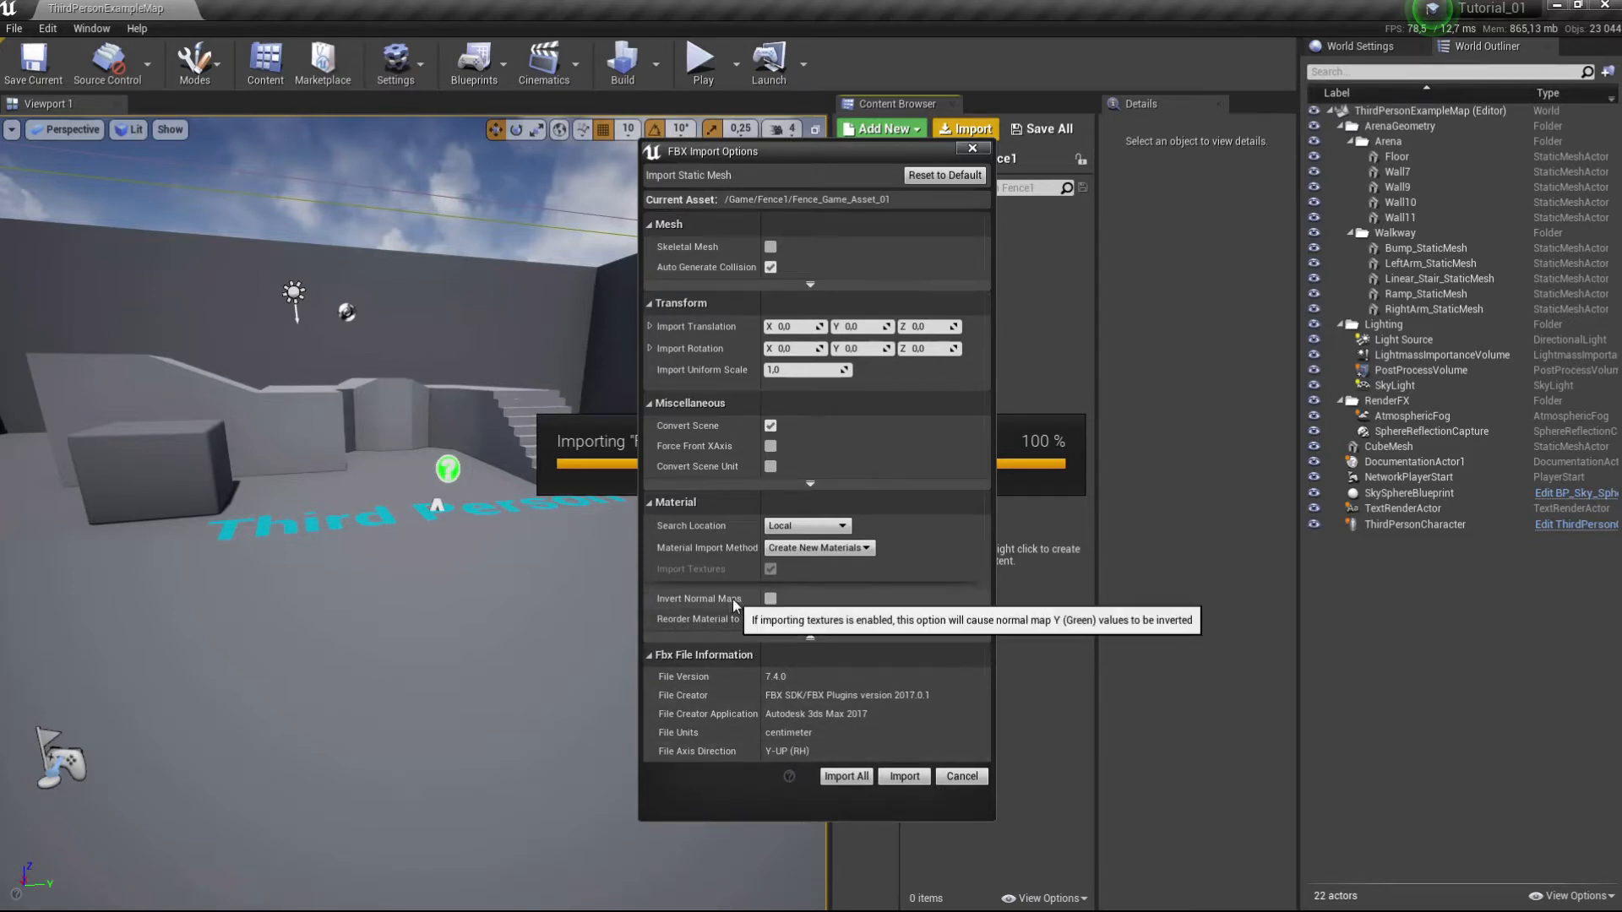
left_click(800, 550)
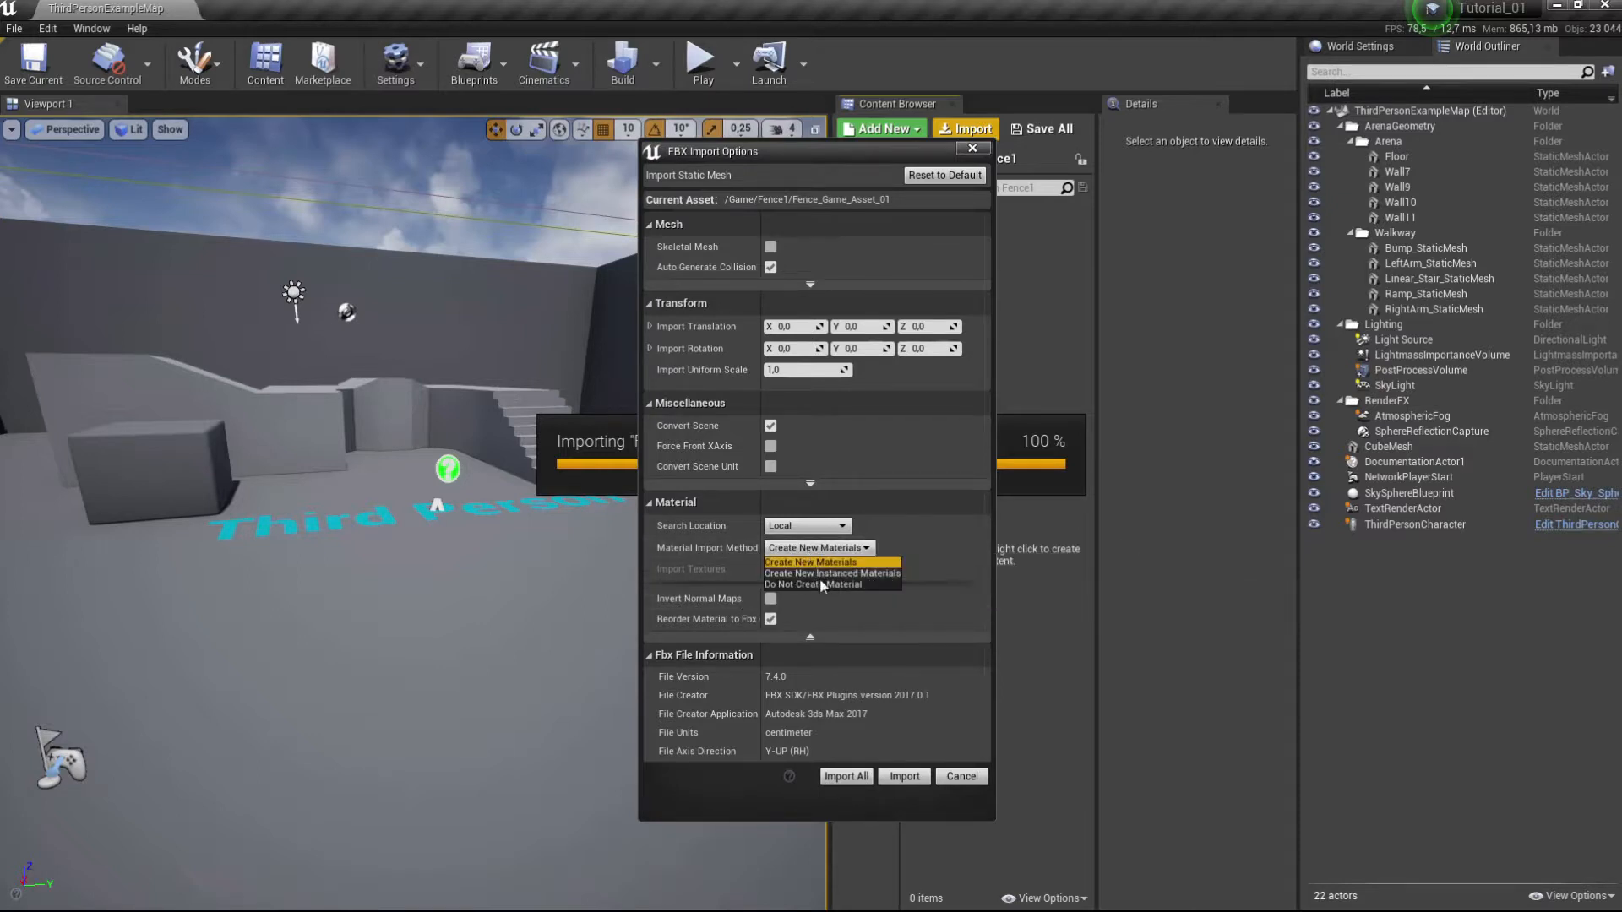
left_click(819, 583)
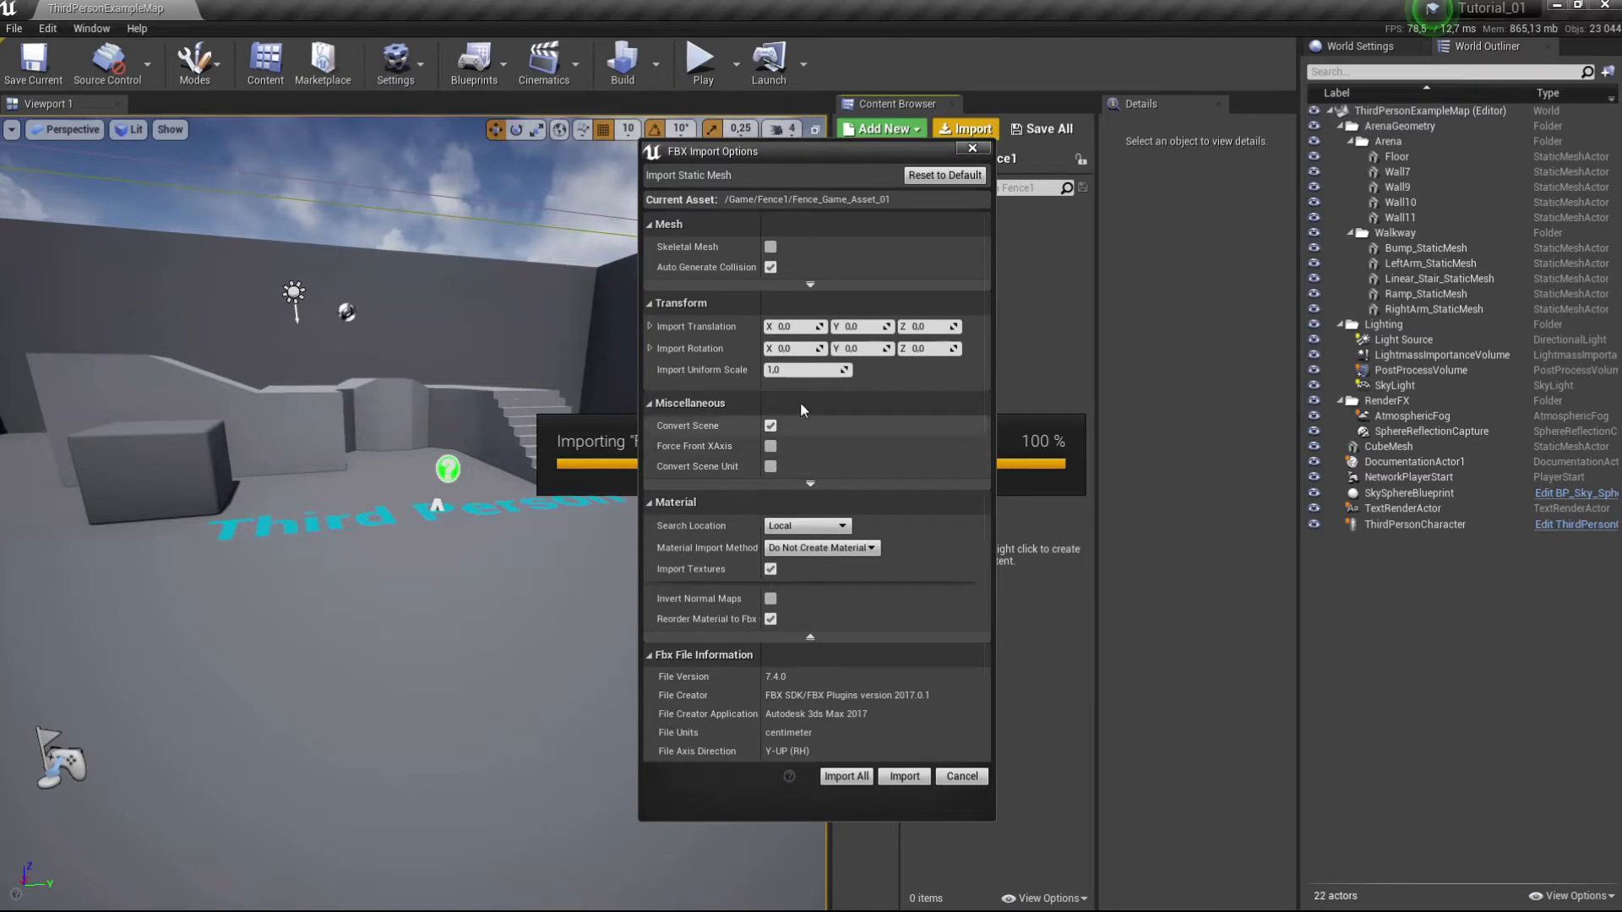
left_click(794, 284)
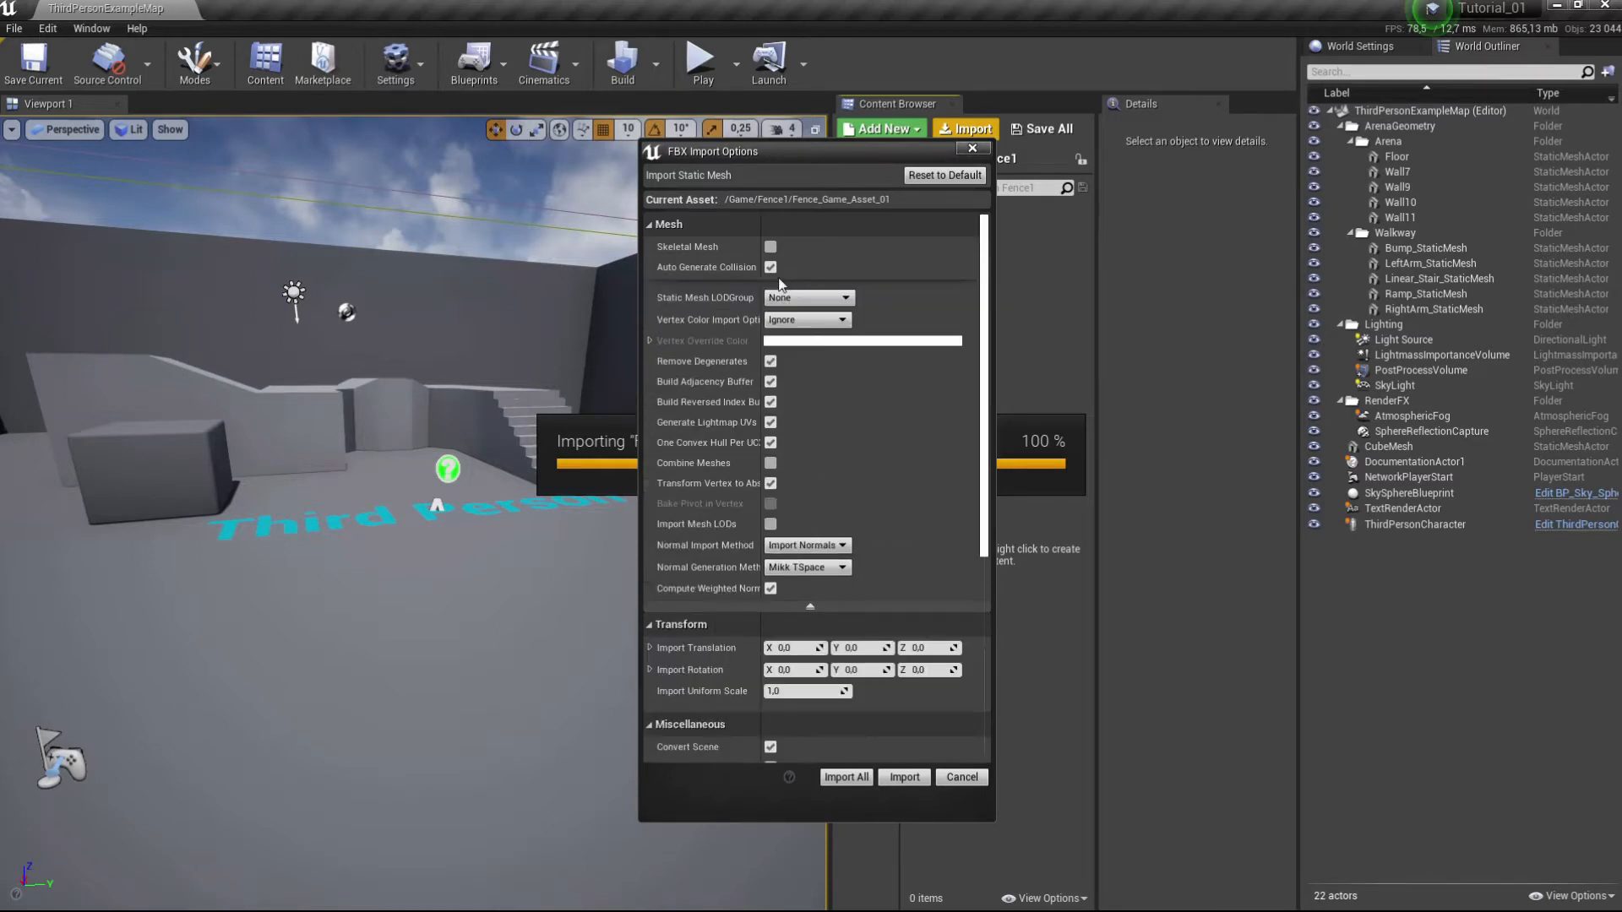
left_click(772, 267)
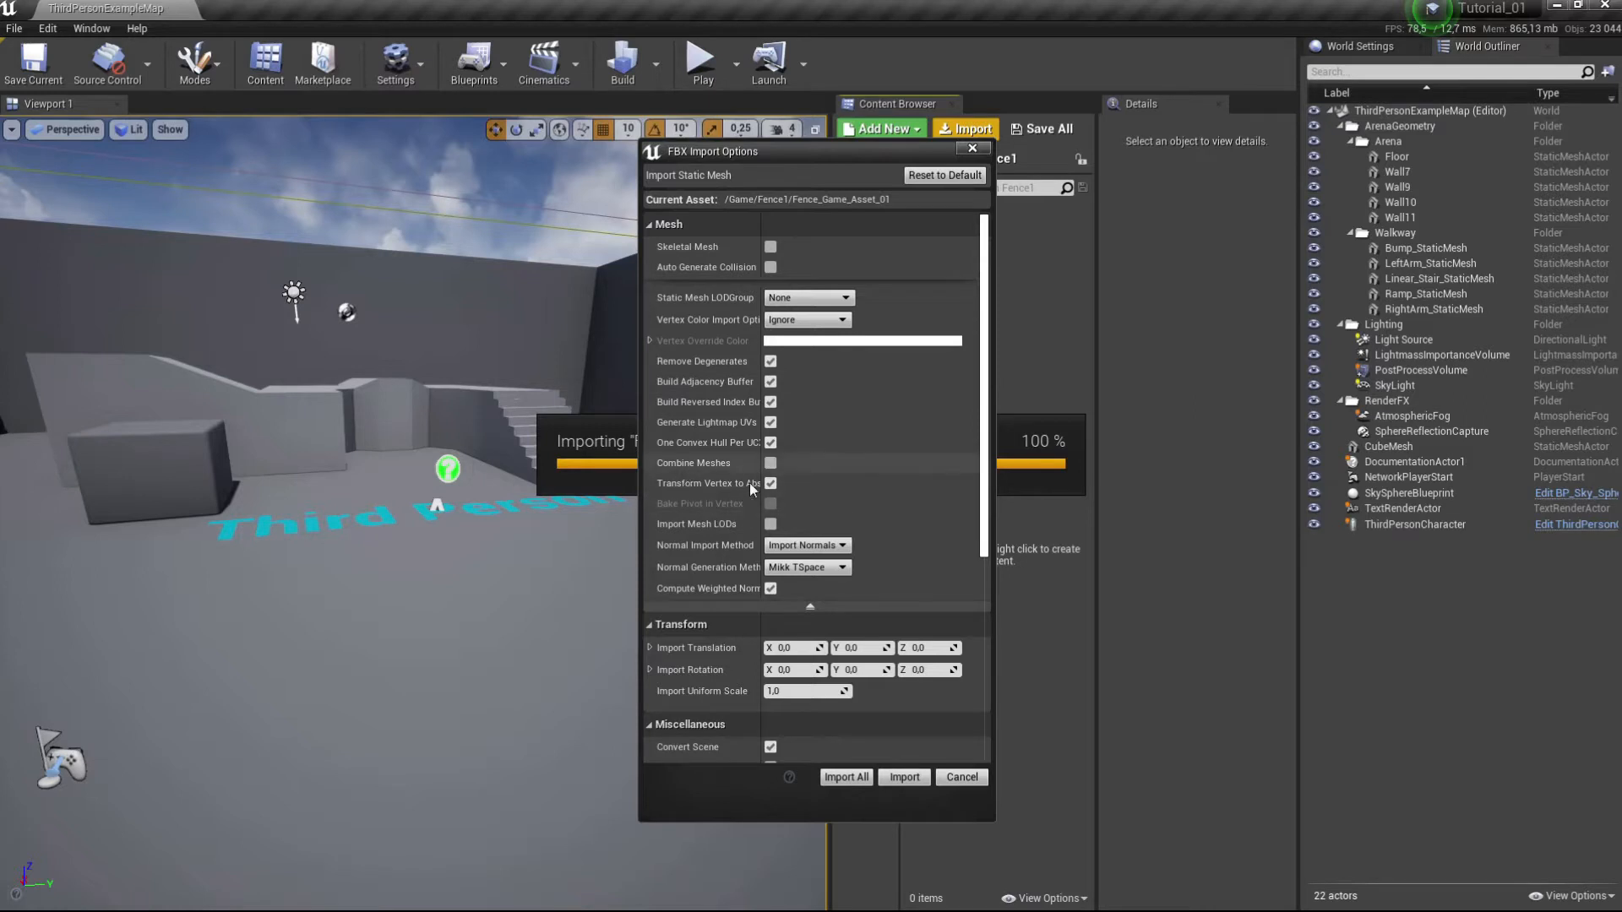
left_click(904, 778)
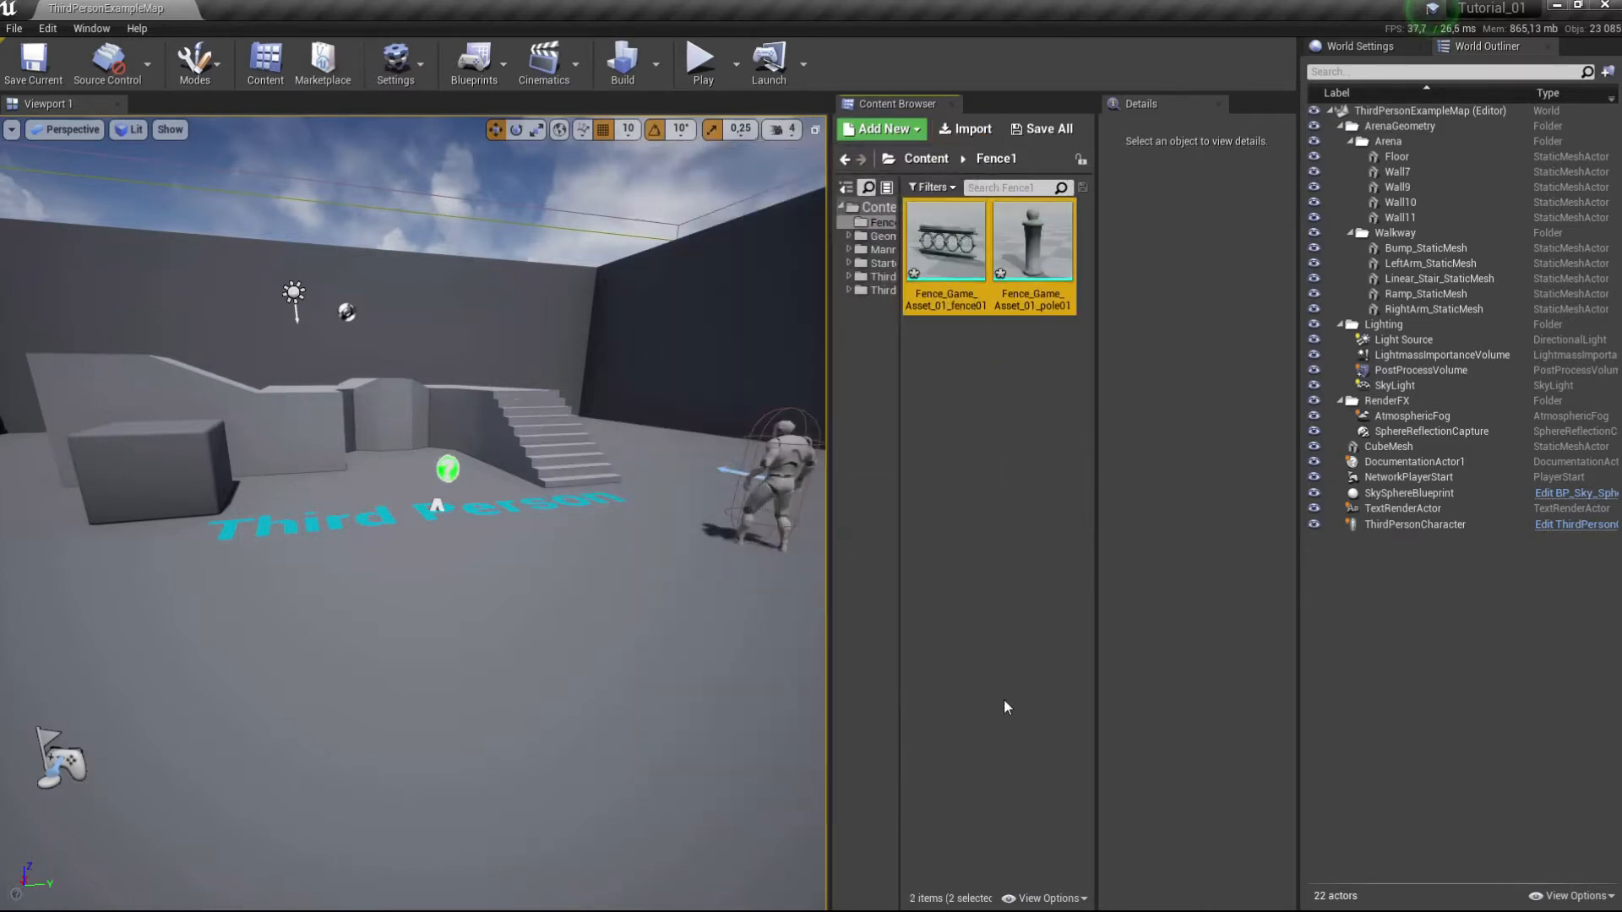
Step: Add a 26DOP simplified collision to the Fence_Game_Asset_01_pole01 mesh, then save and close it
double_click(1020, 272)
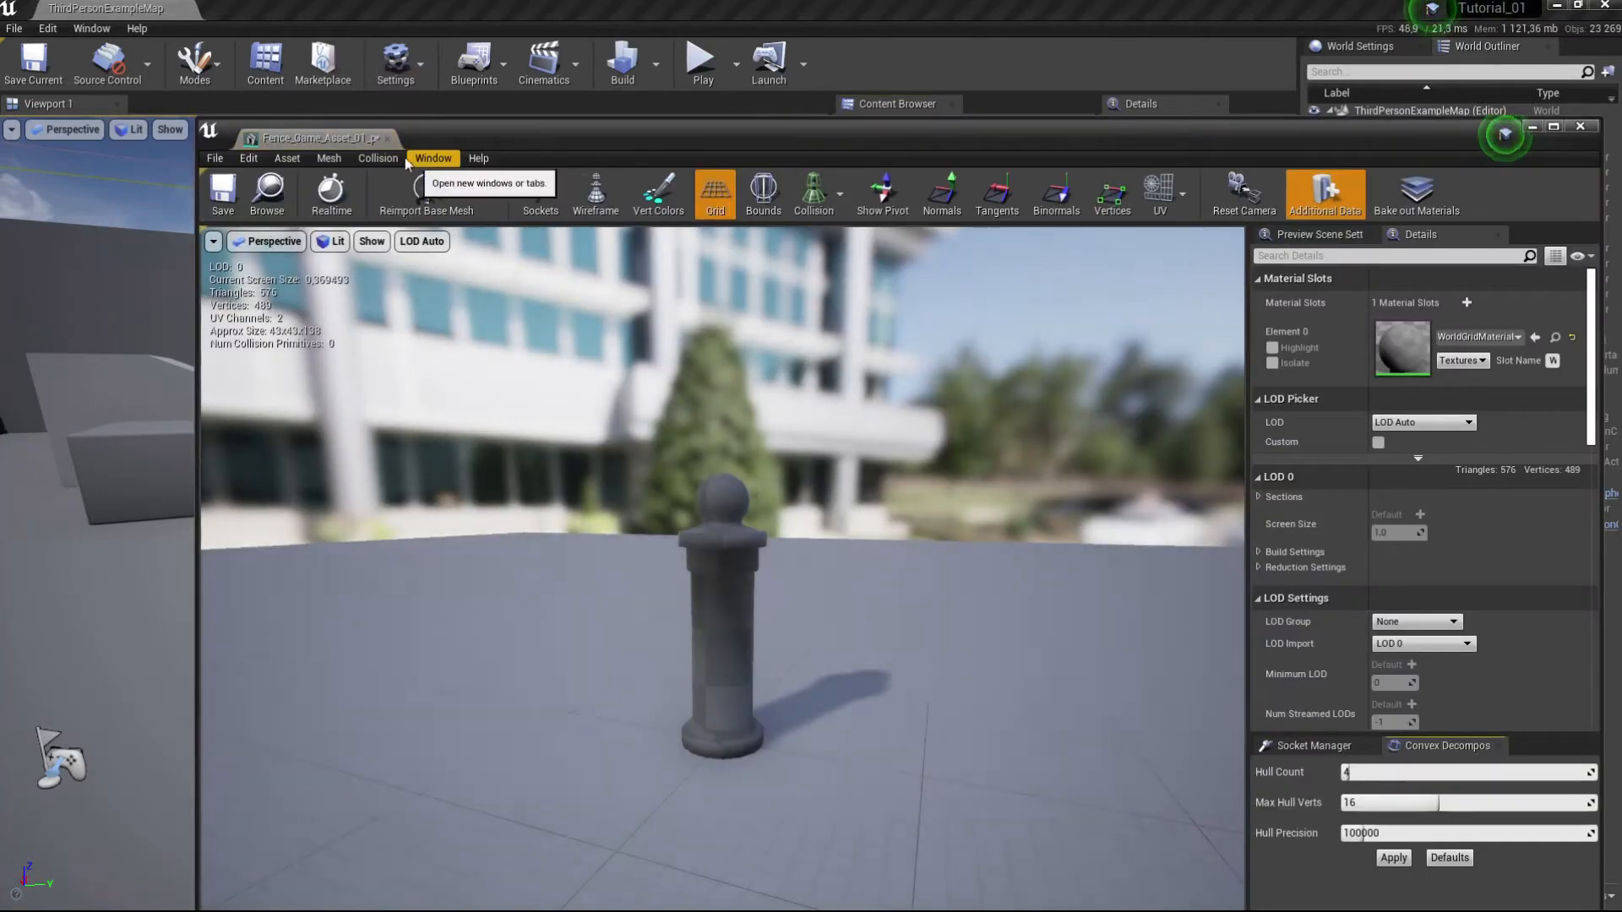
left_click(392, 157)
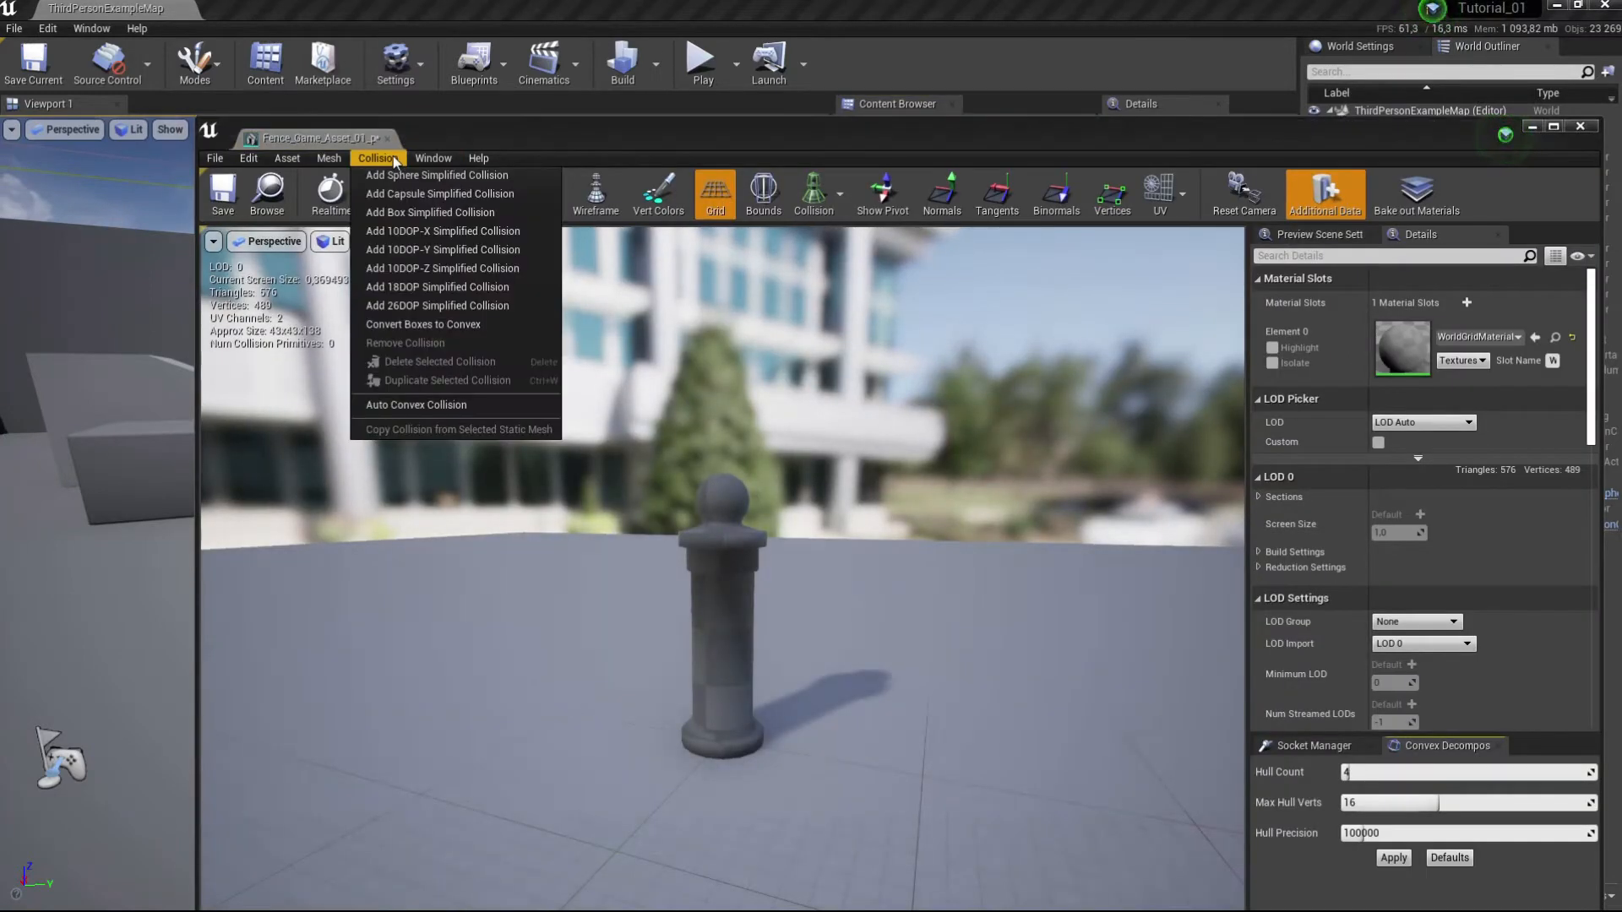
left_click(443, 303)
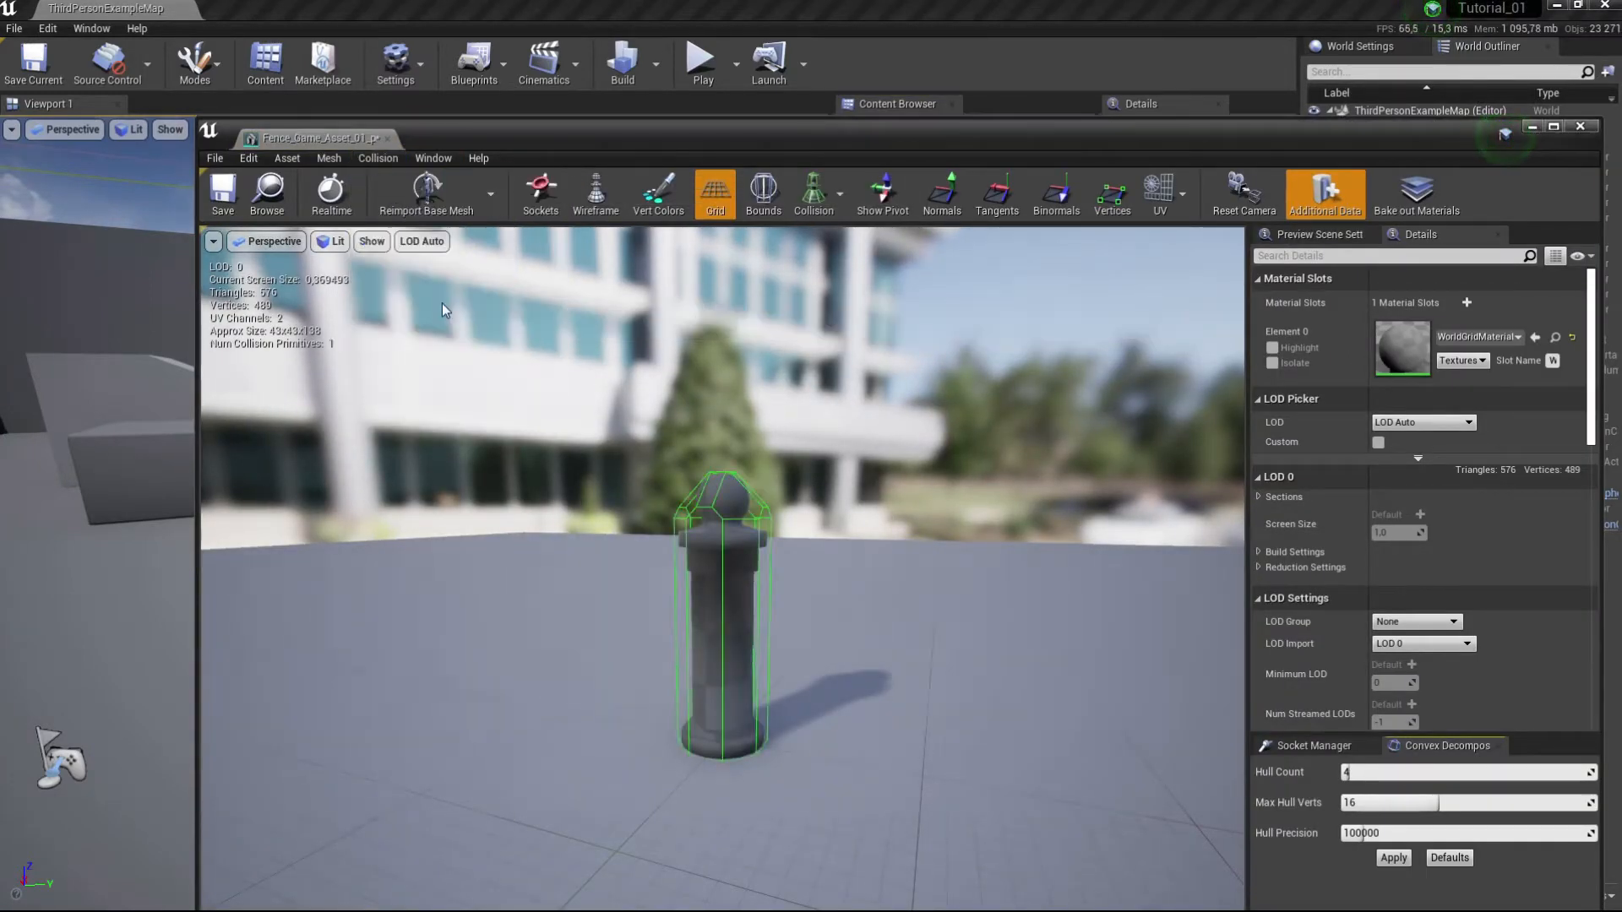
left_click(249, 190)
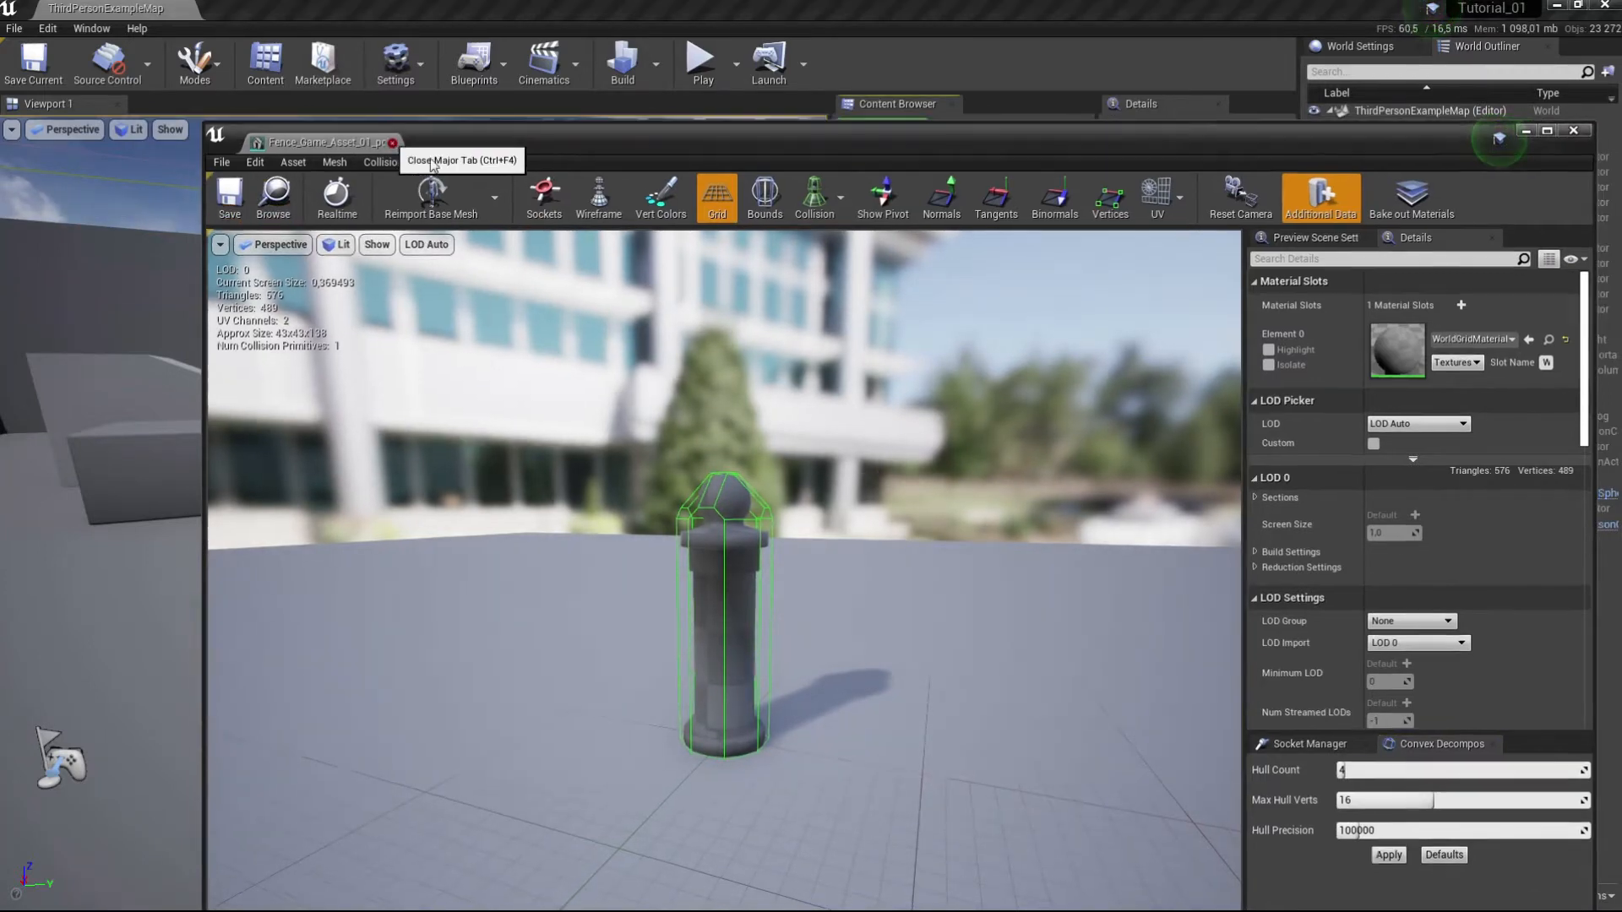
left_click(388, 138)
Step: Add a box simplified collision to the Fence_Game_Asset_01_fence01 mesh, then save and close it
double_click(950, 252)
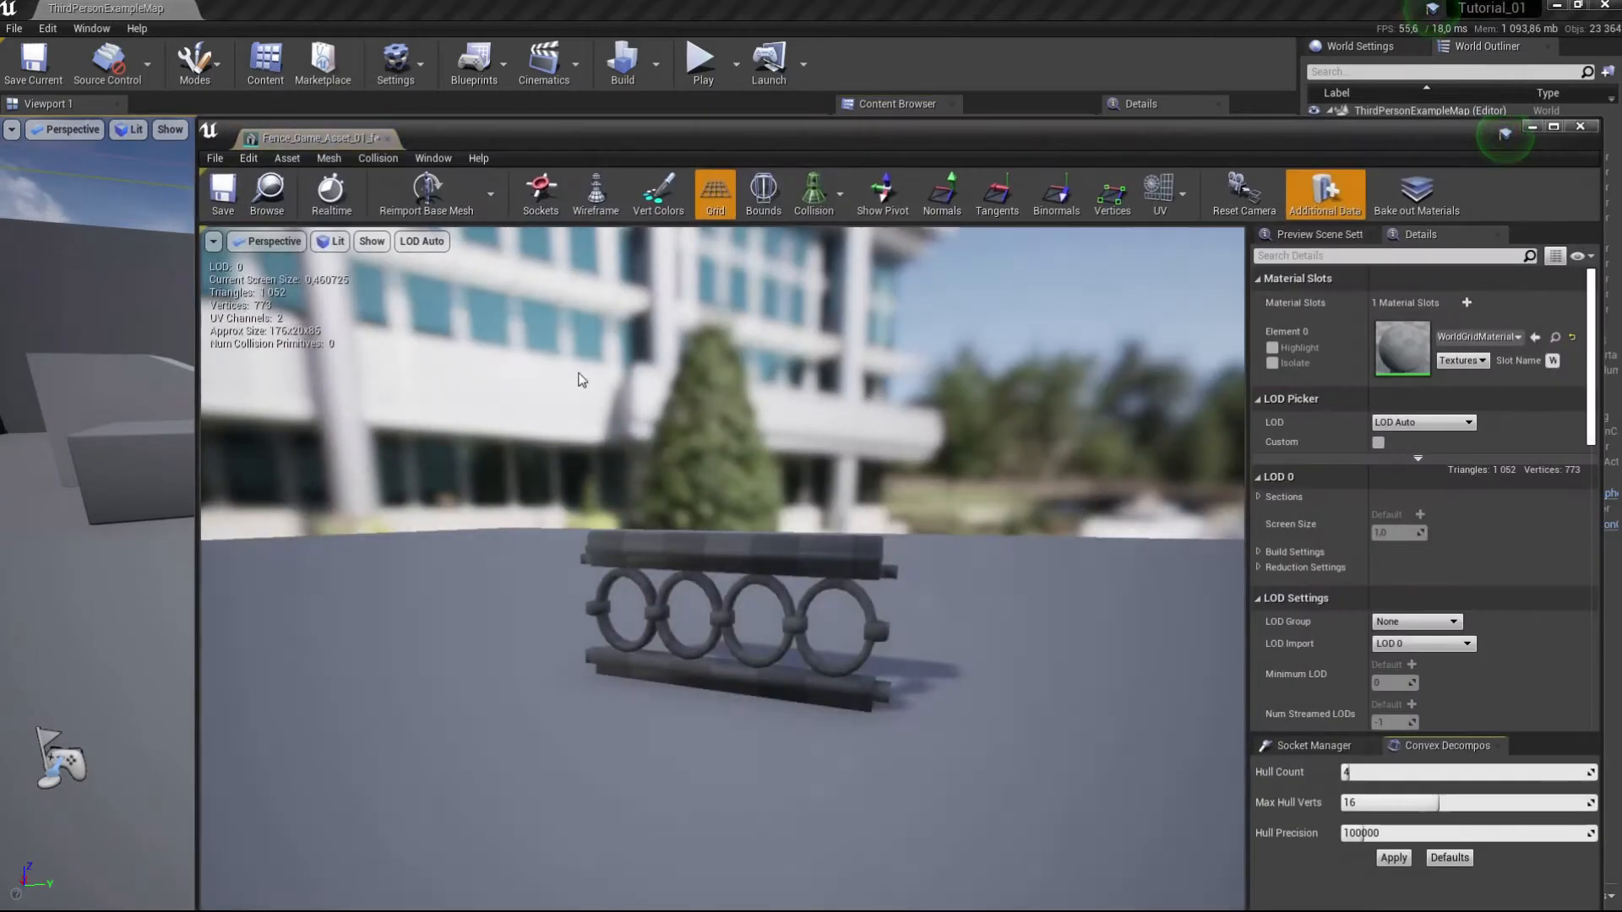
left_click(392, 159)
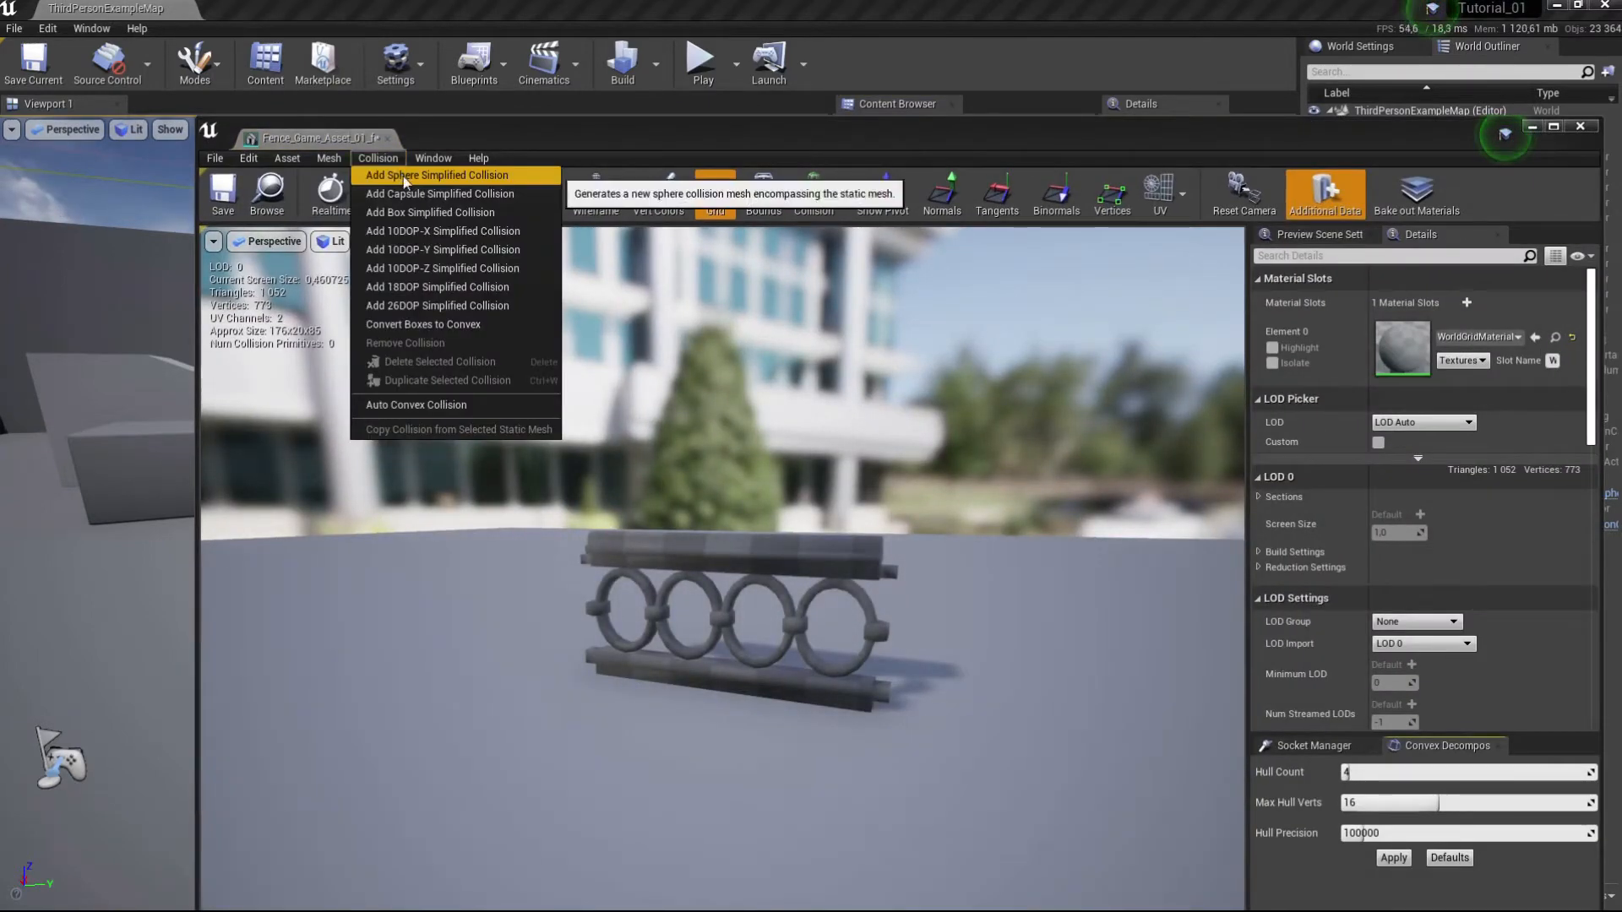
left_click(417, 212)
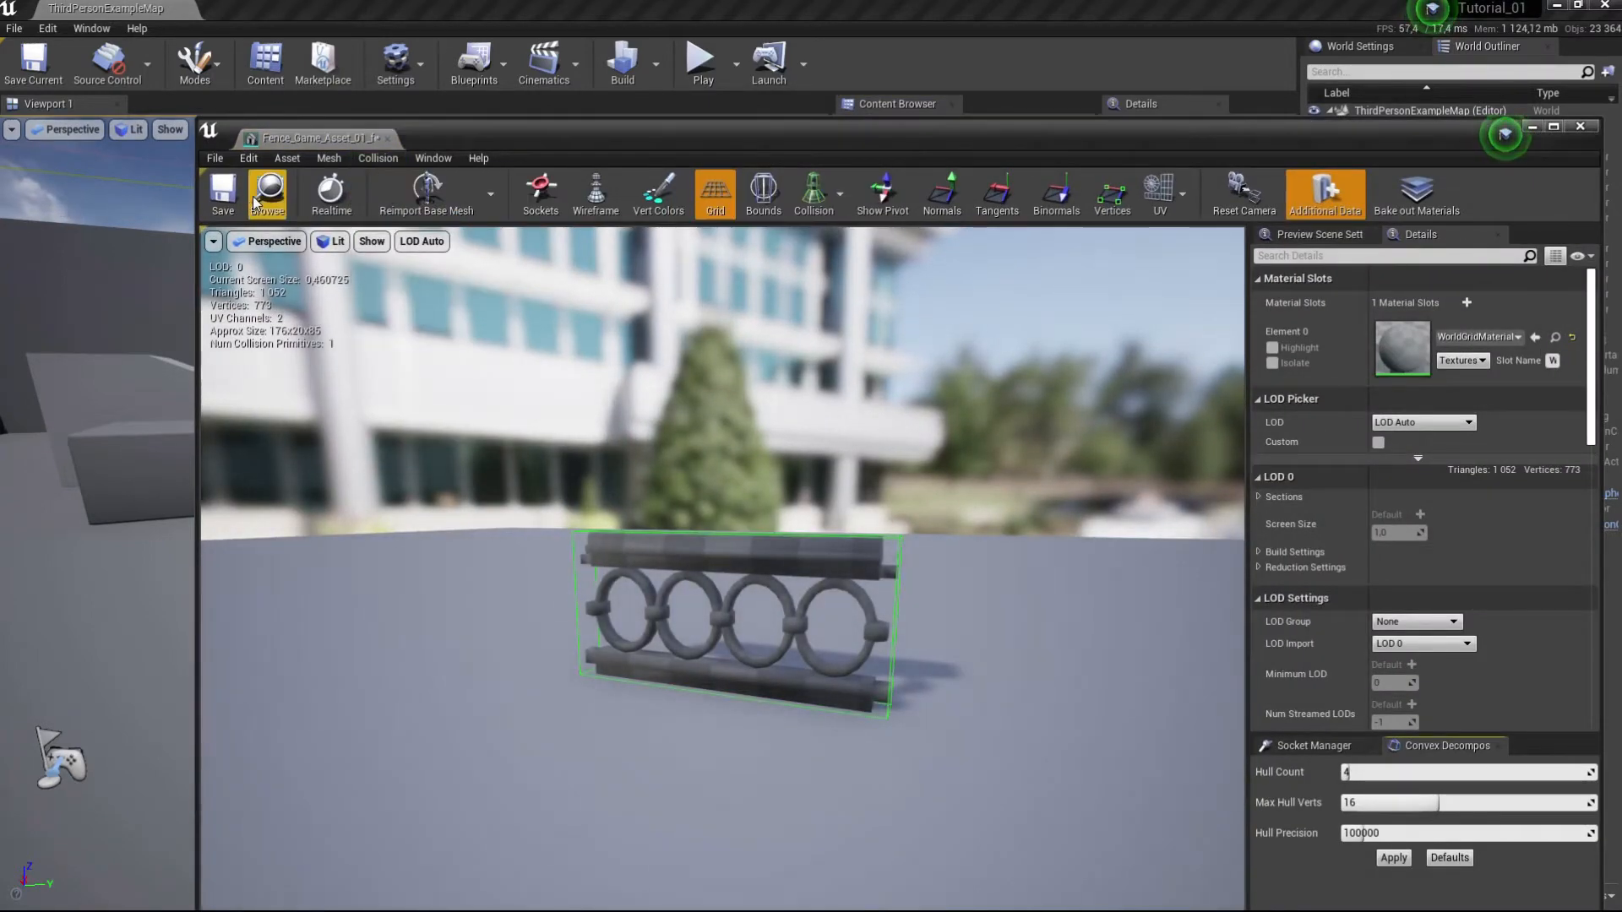
left_click(387, 139)
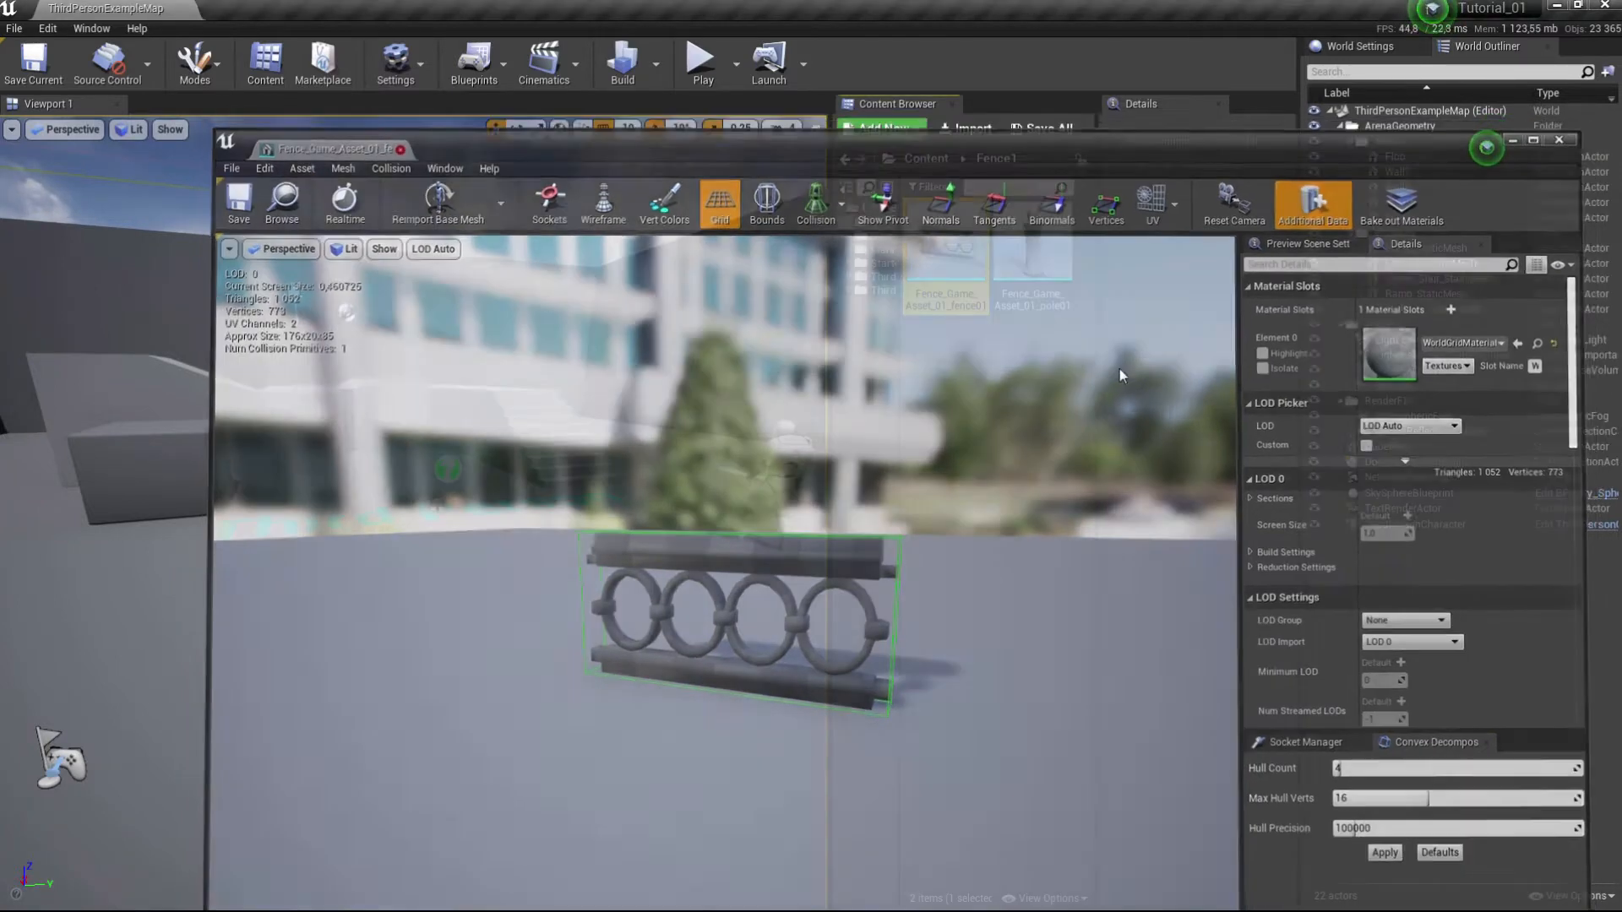
Step: Import the AmbientOcclusion, Roughness, metallic, Normal and BaseColor maps from Sale_Model_01's Fence_Textures folder into Fence1
left_click(965, 128)
left_click(275, 36)
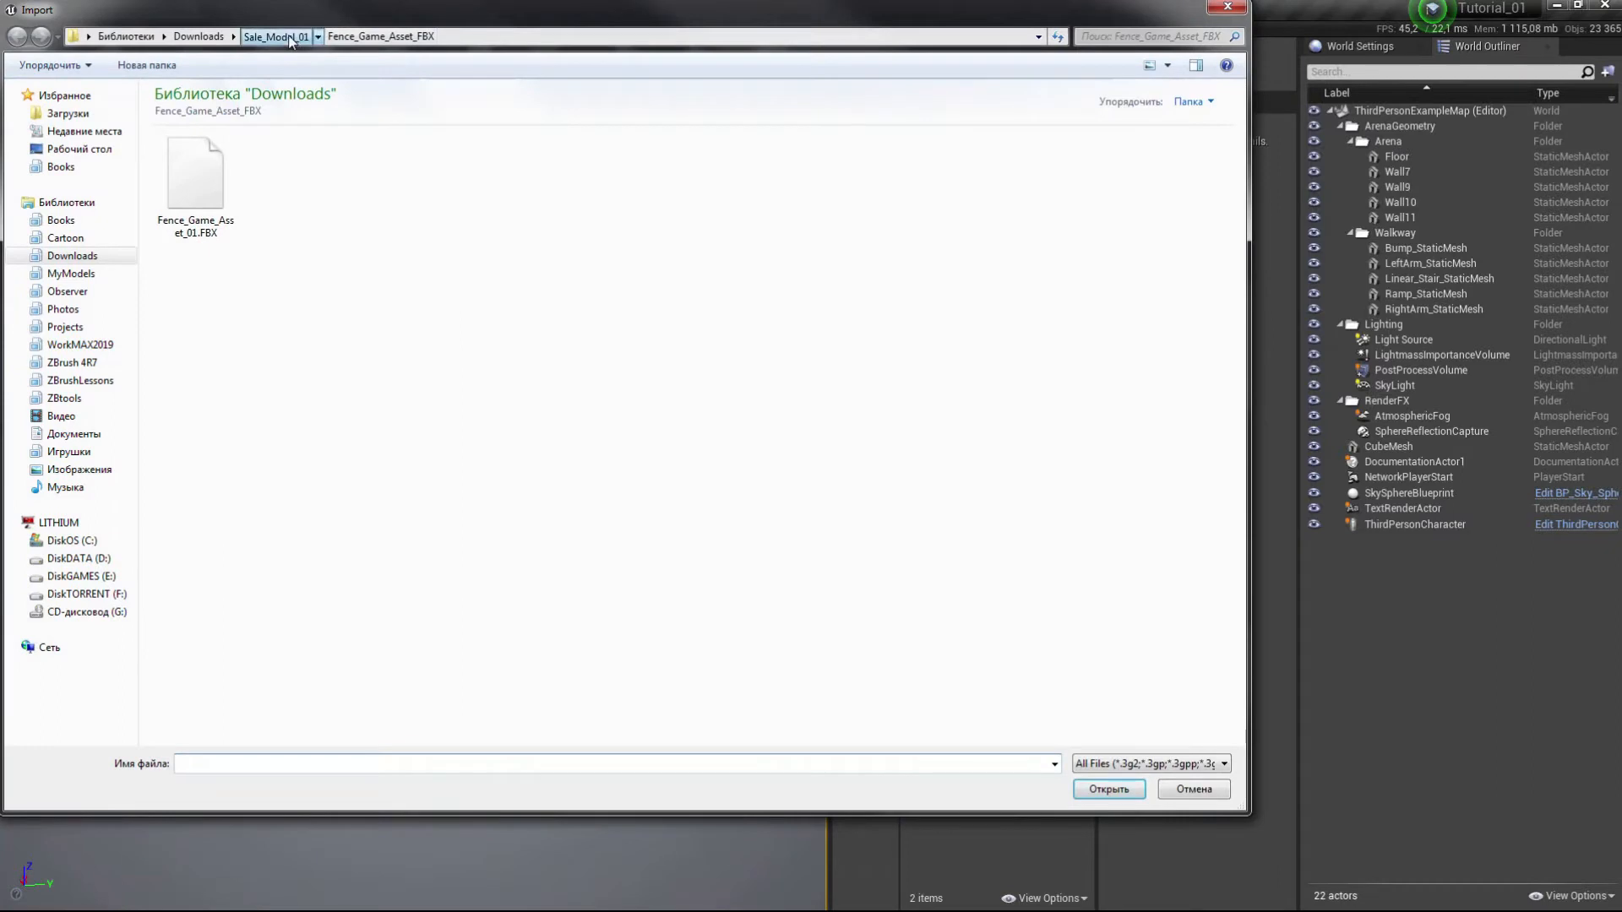
double_click(282, 233)
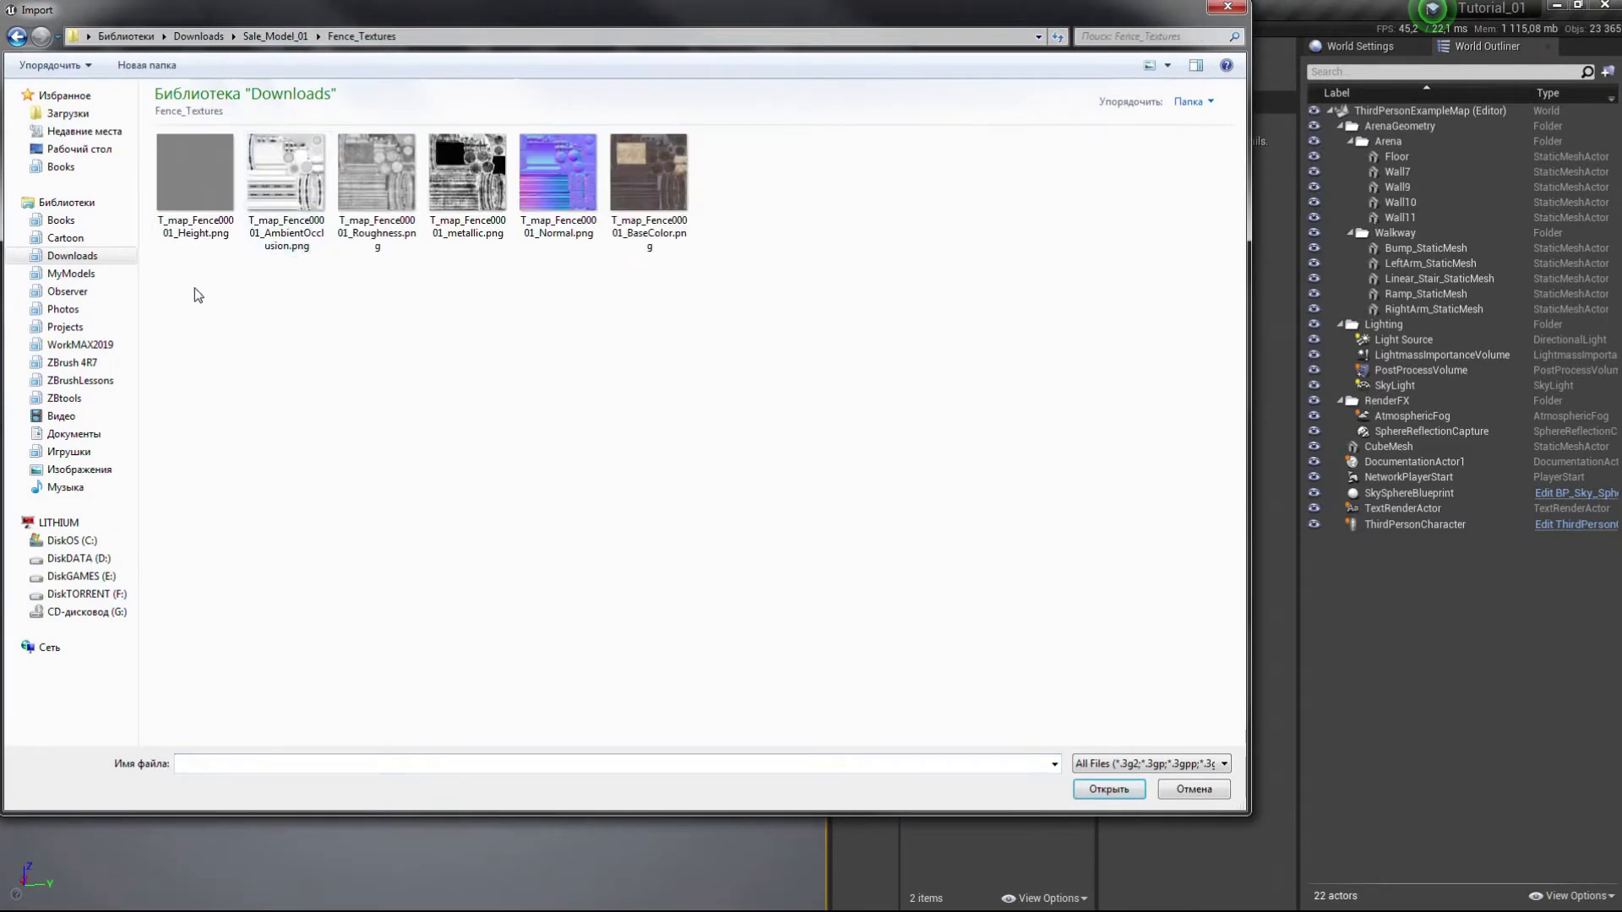
left_click_drag(286, 315, 689, 139)
left_click(1095, 793)
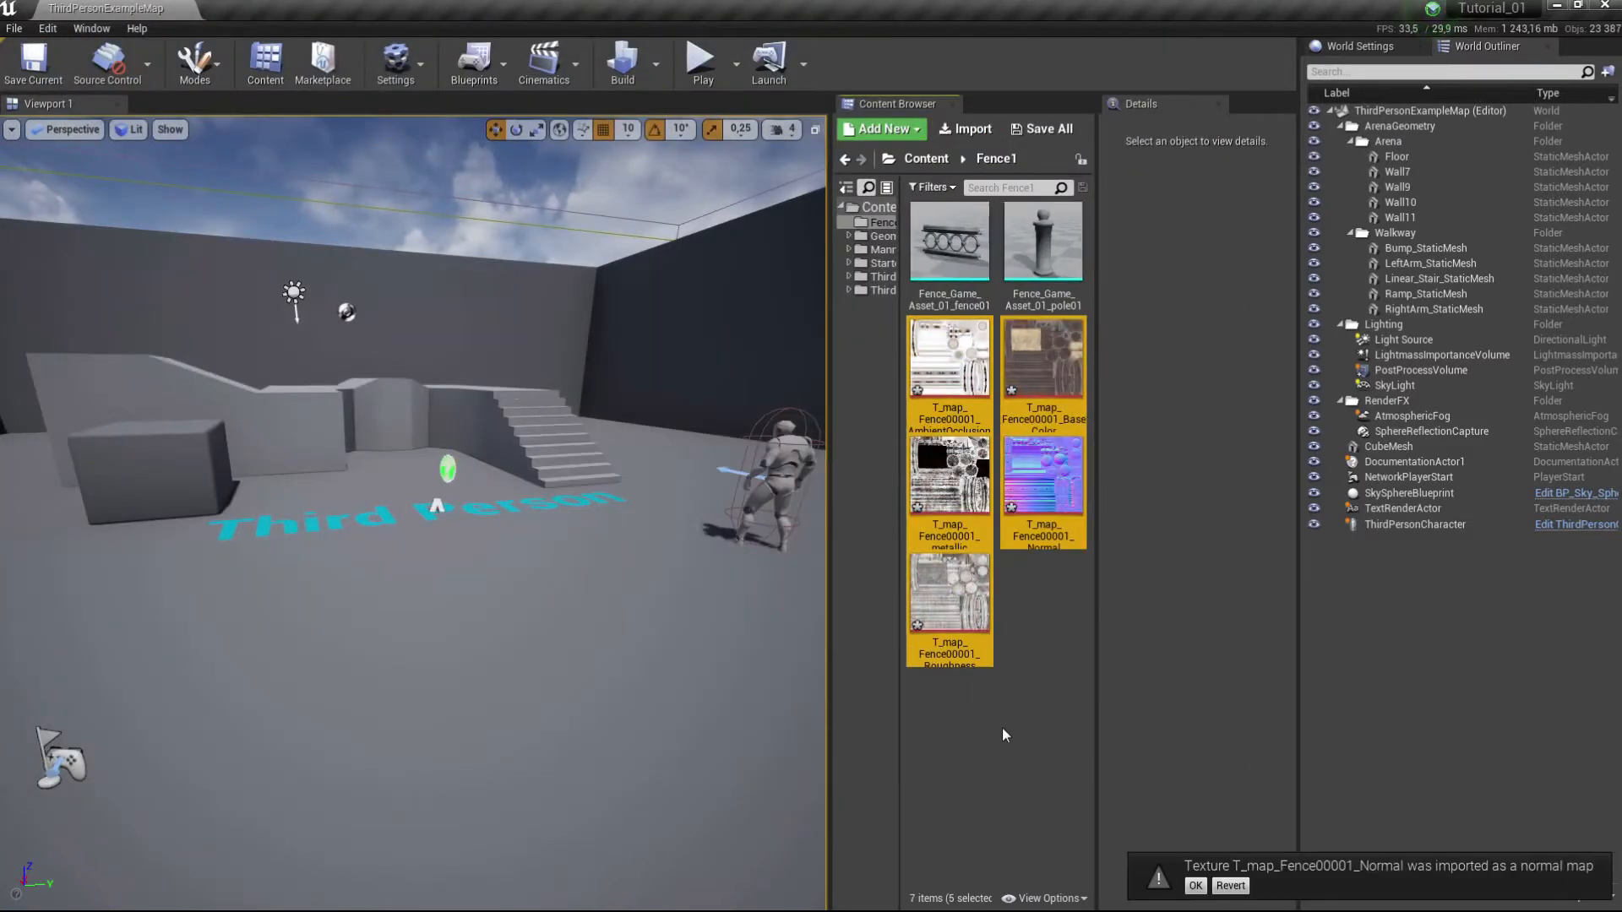
Step: Create a material named MM_Fence1 in the Fence1 folder
right_click(1027, 613)
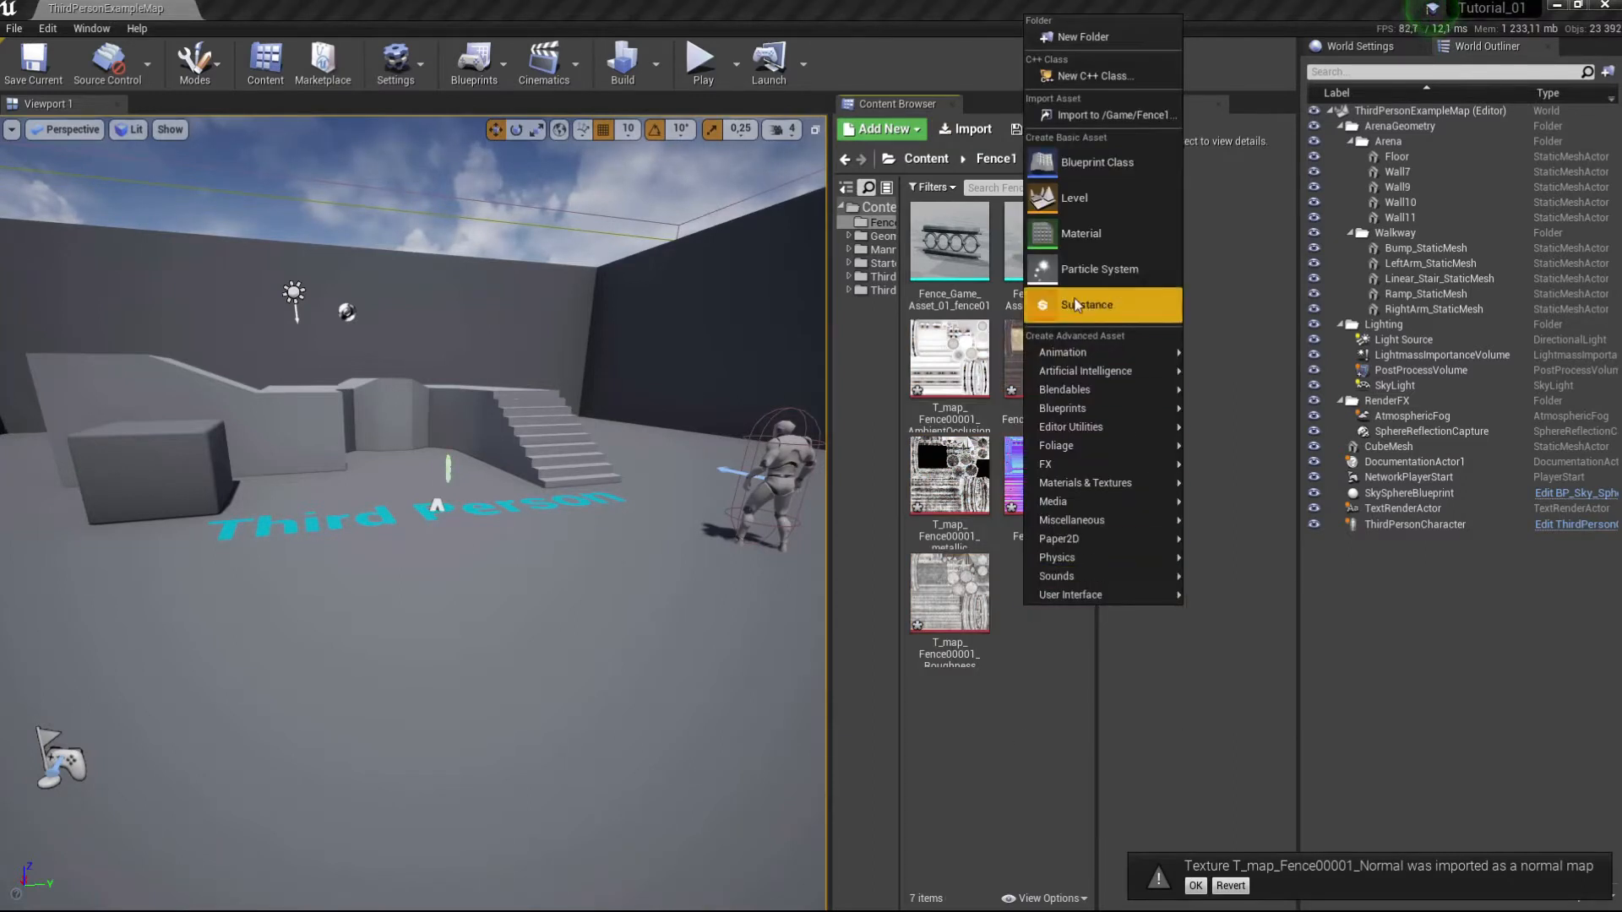
left_click(1079, 239)
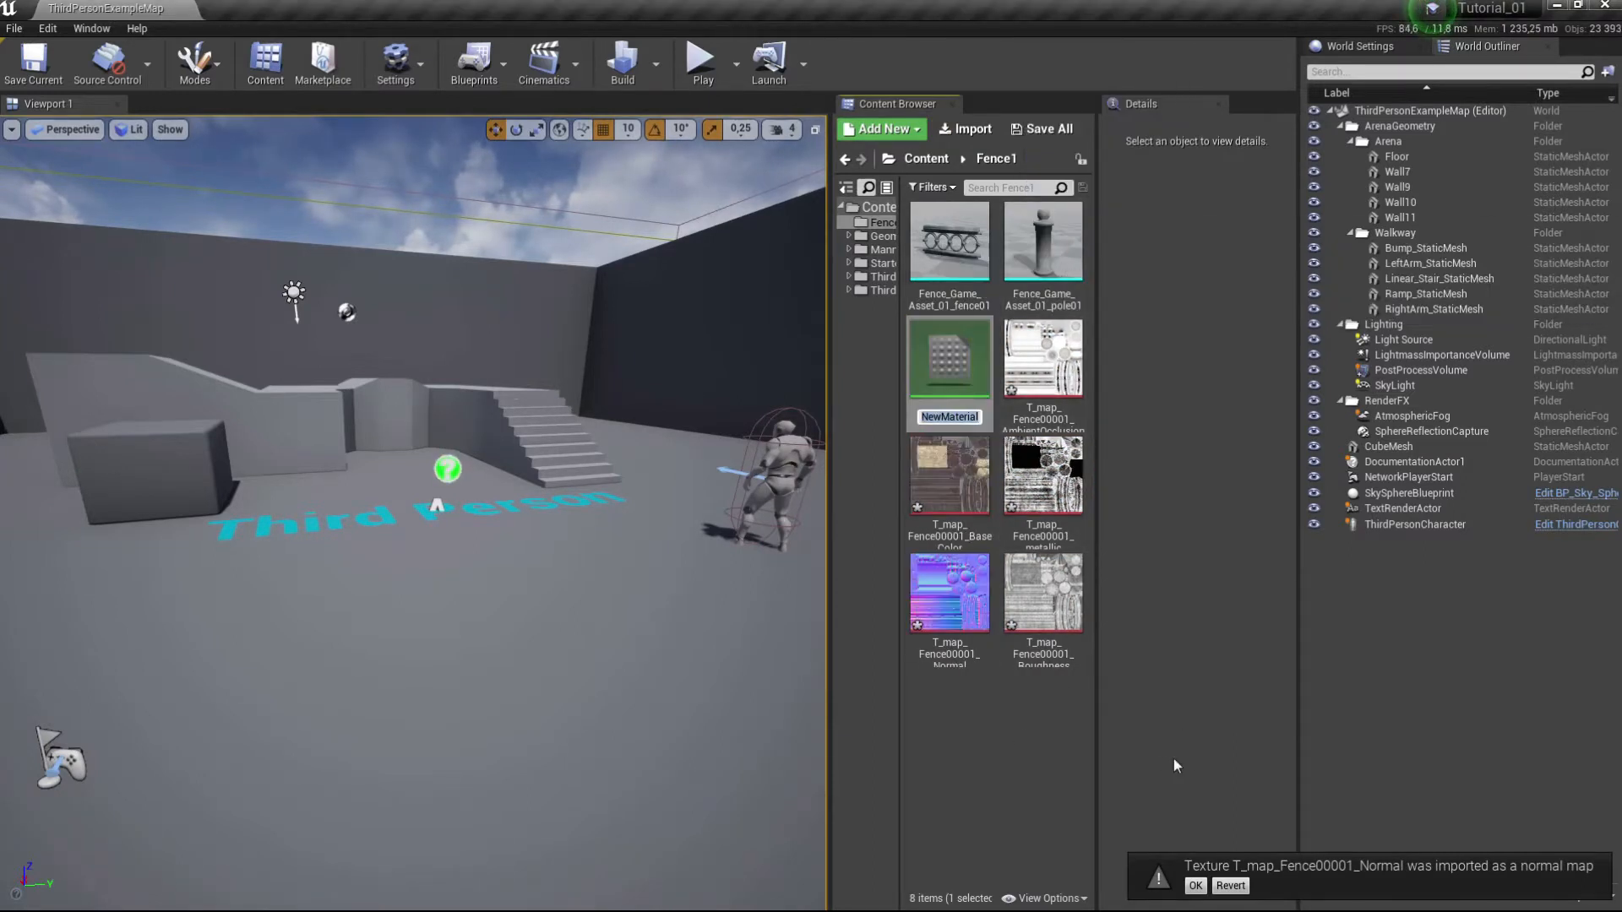
type("MM_Fe")
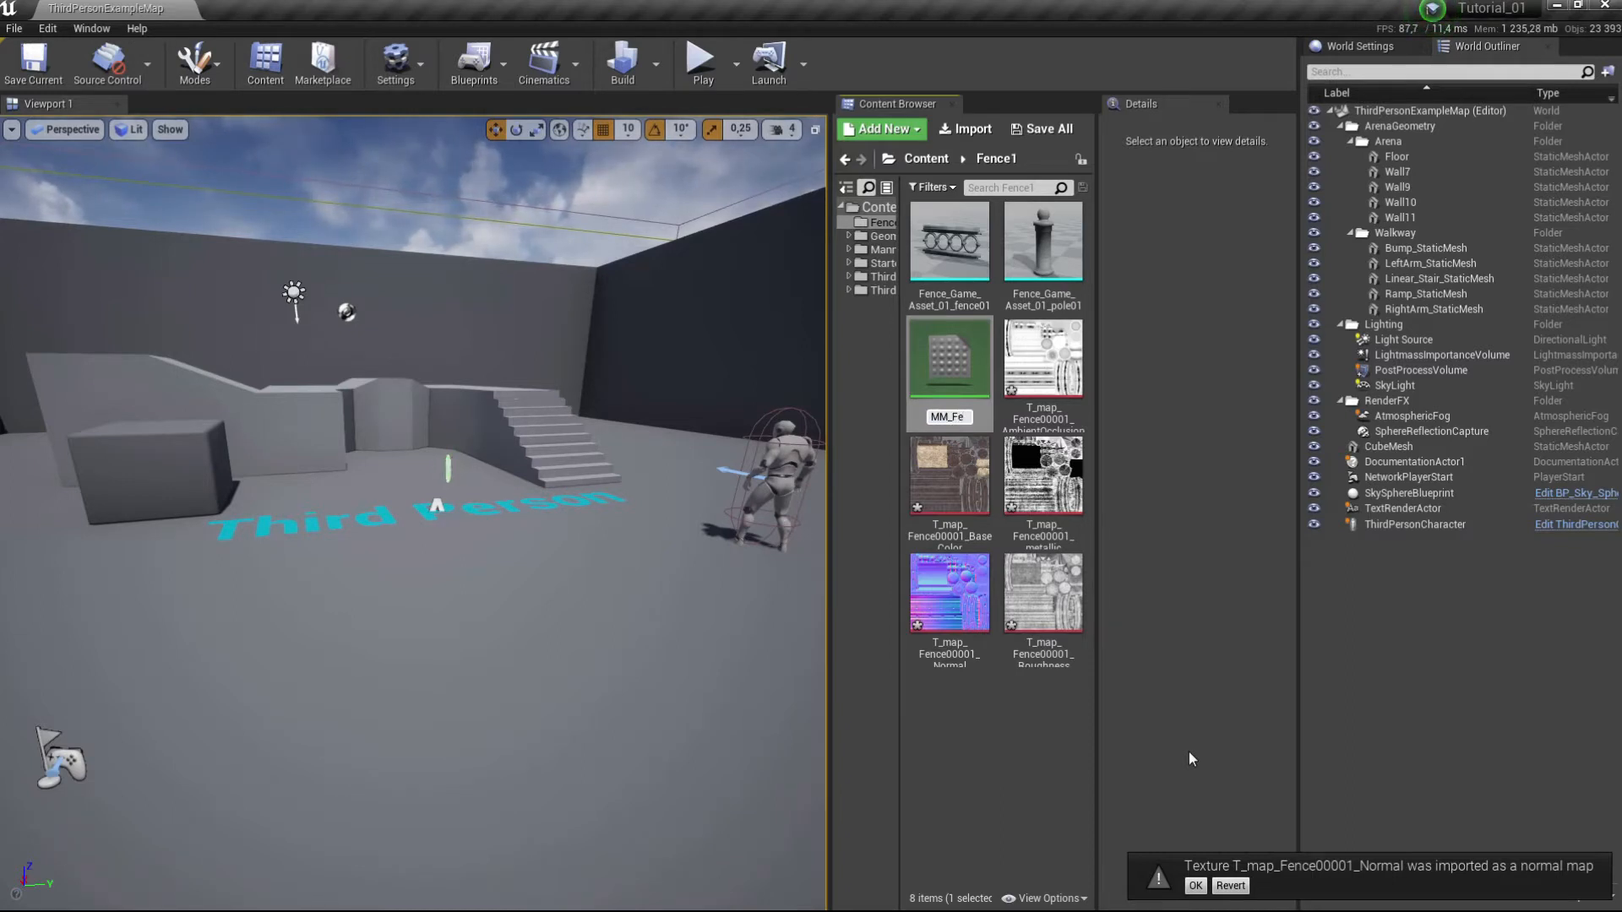
type("nce1")
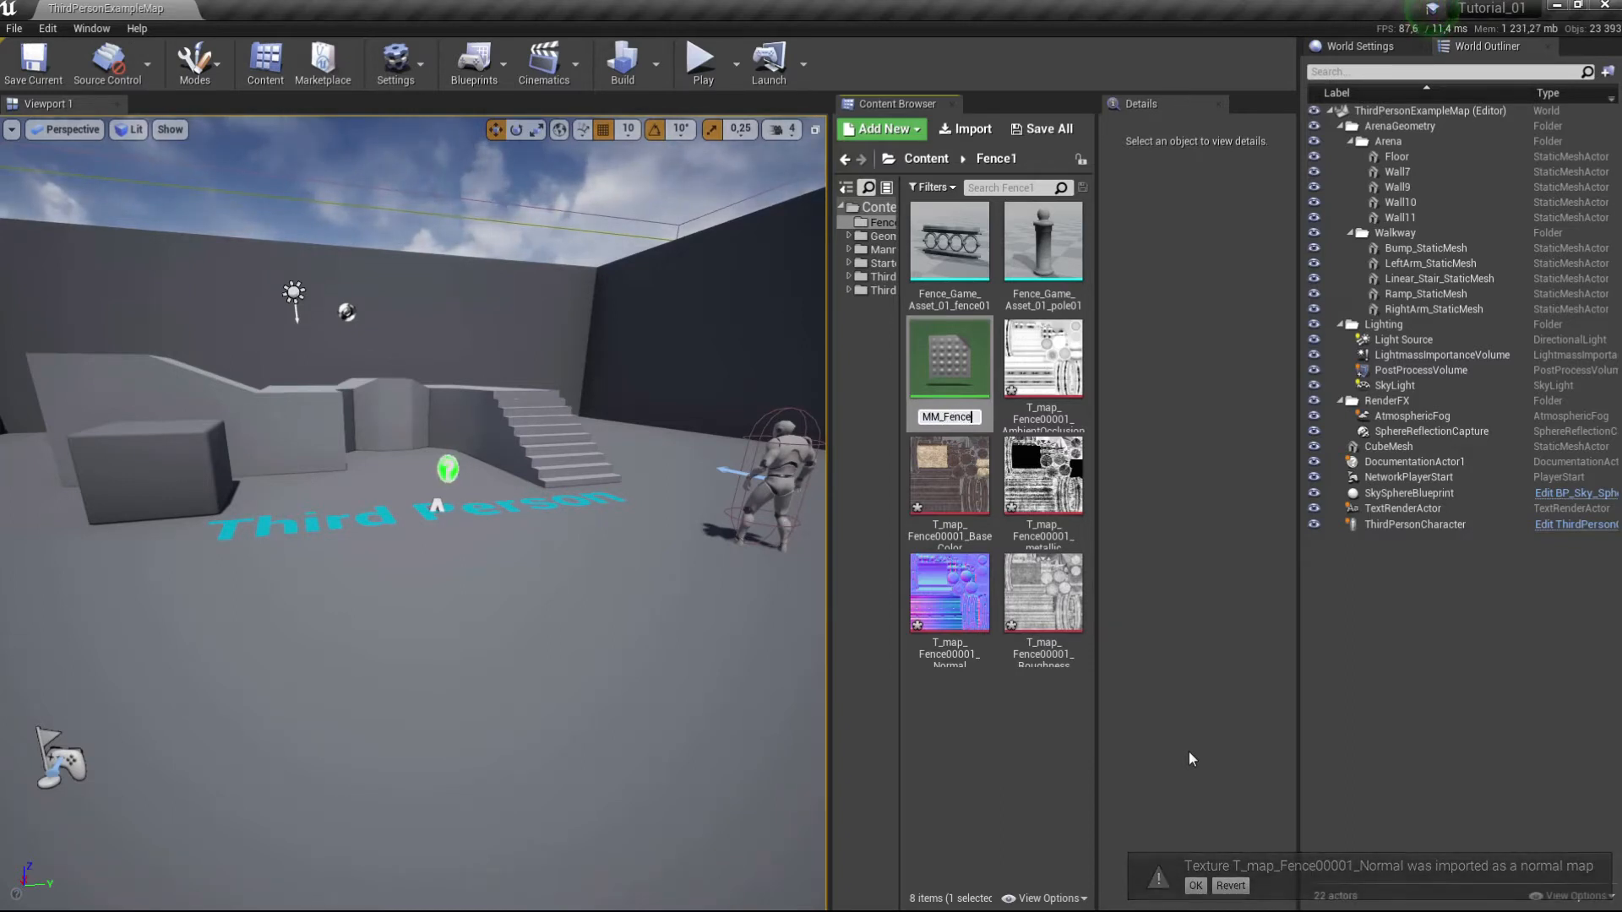
key("Return")
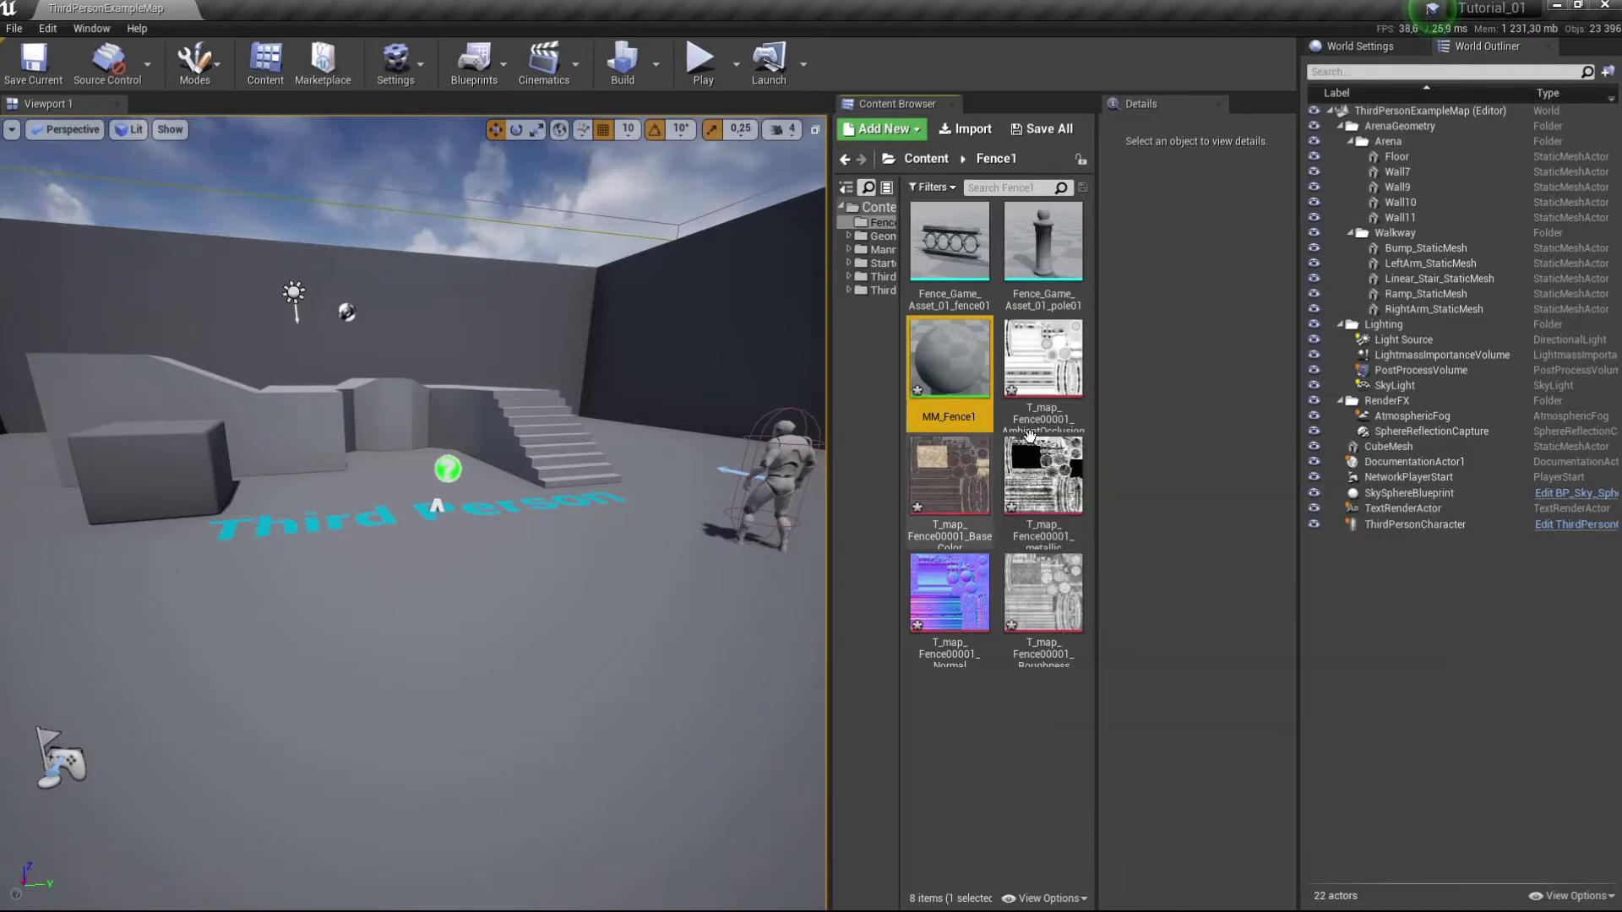
Step: Open the MM_Fence1 material and add the fence's AmbientOcclusion, metallic, BaseColor, Normal and Roughness textures to its graph
double_click(963, 385)
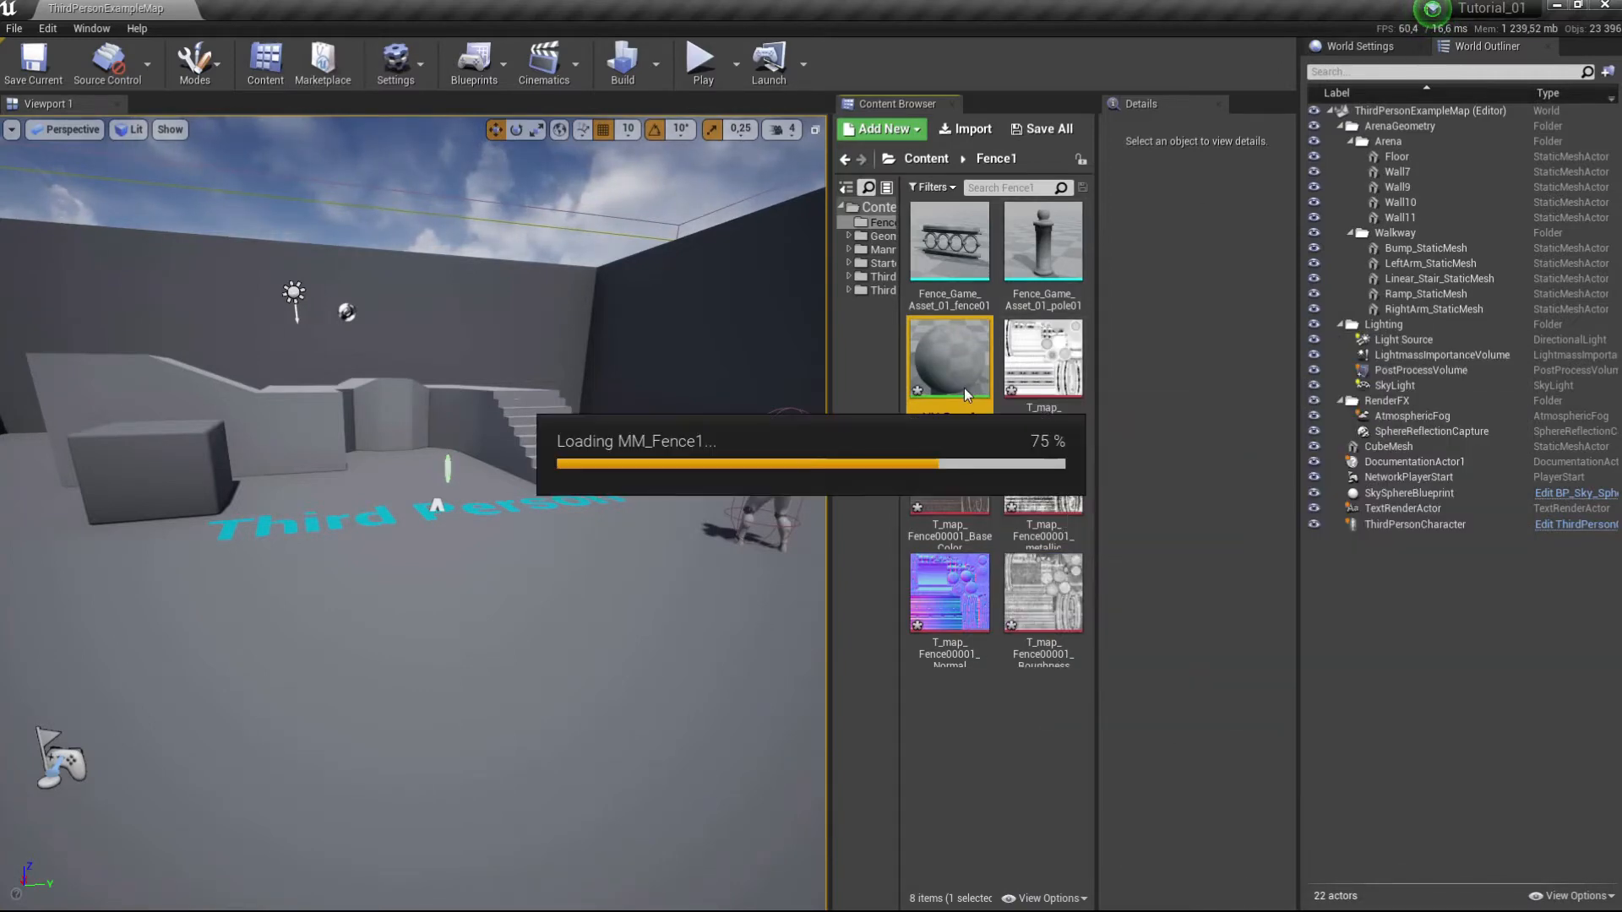
left_click_drag(1053, 135, 246, 72)
left_click(1066, 410)
left_click(1073, 465, "ctrl")
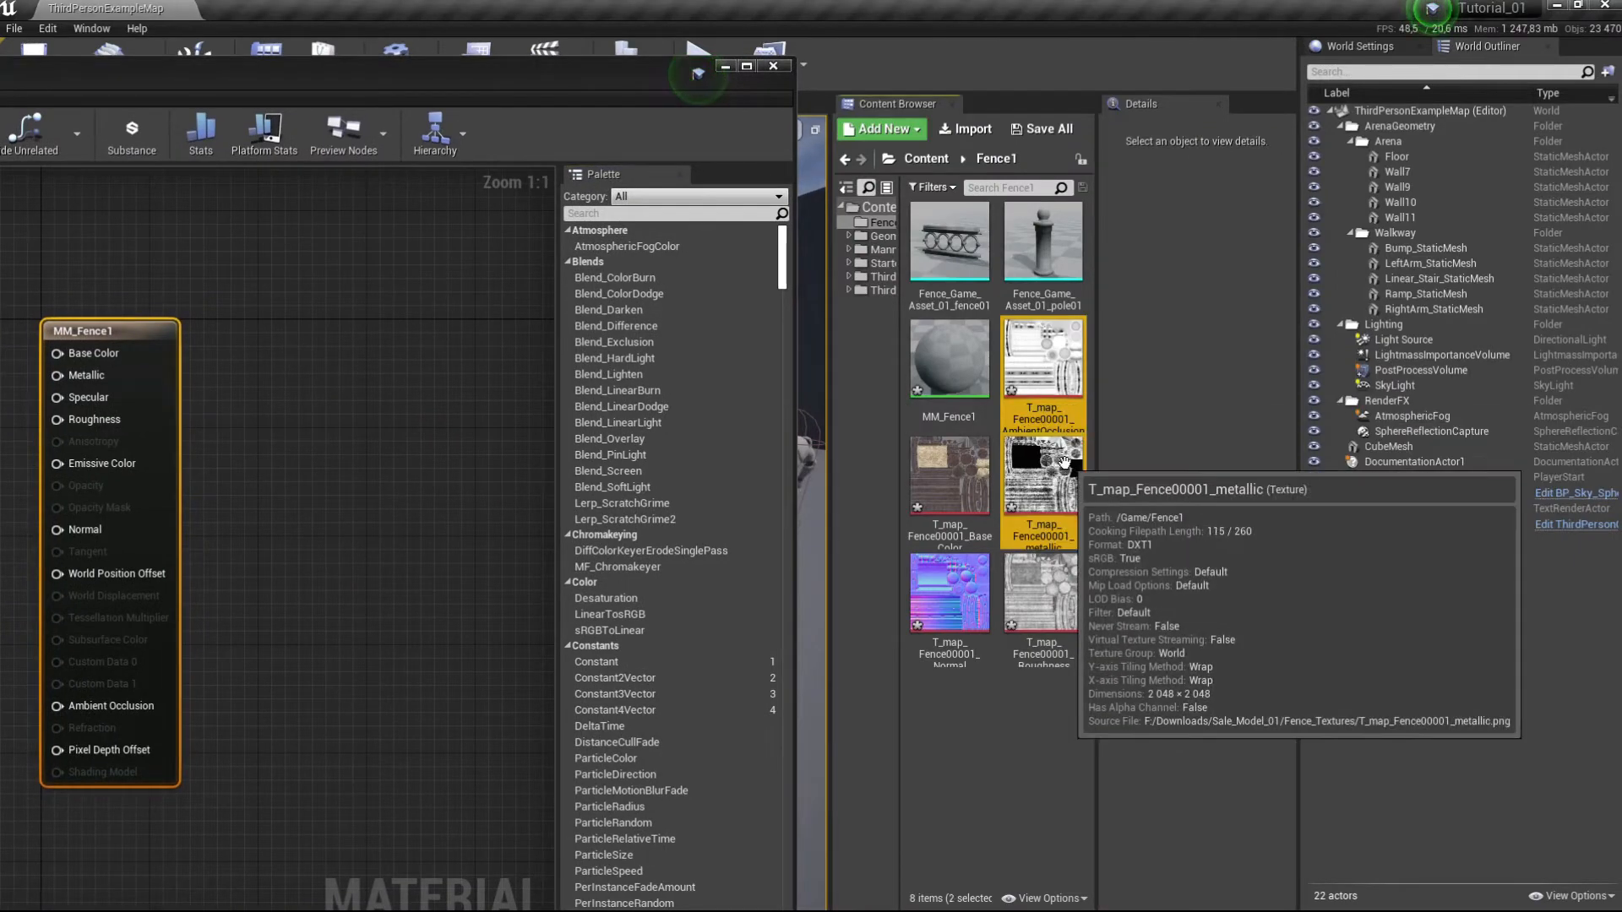
left_click(964, 472, "ctrl")
left_click(954, 593, "ctrl")
left_click(1021, 583, "ctrl")
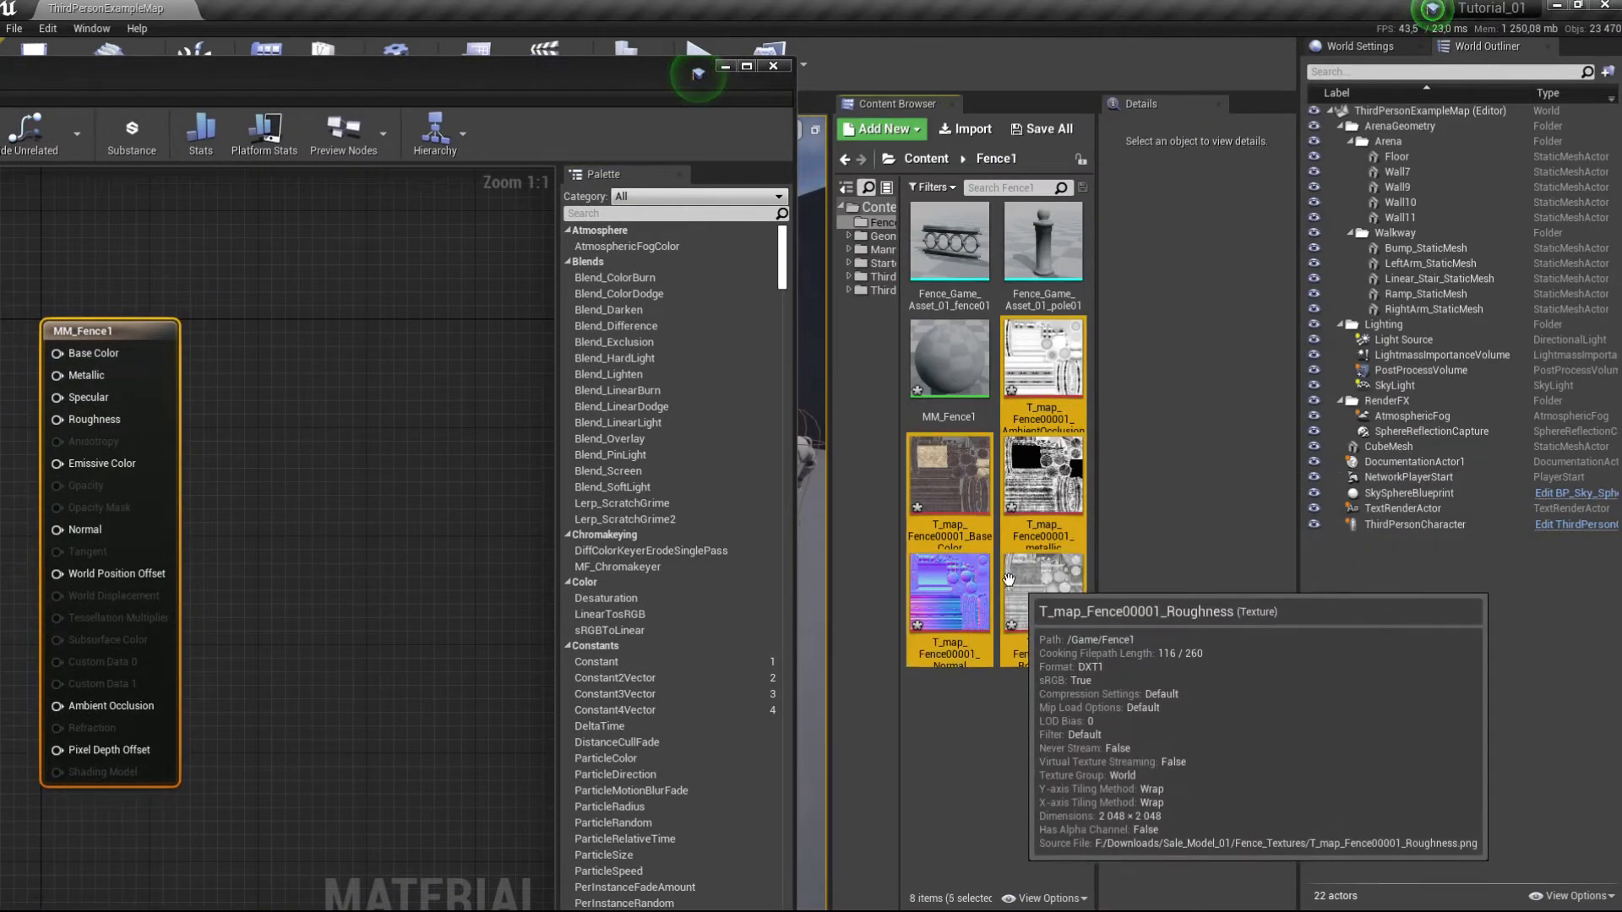
left_click_drag(882, 491, 311, 355)
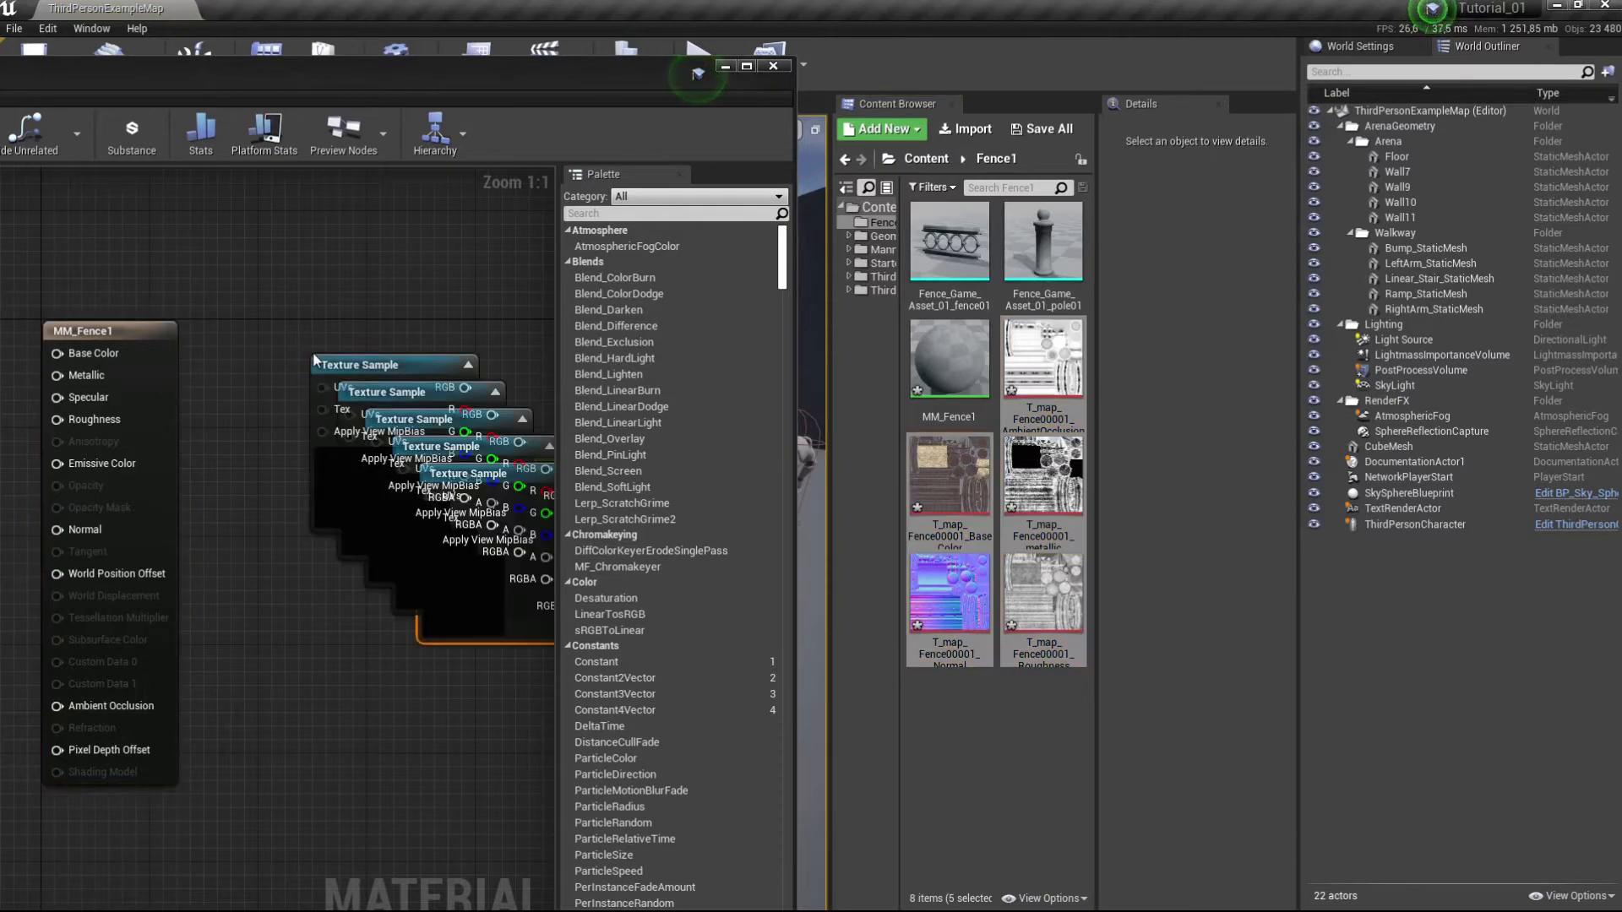
left_click_drag(466, 77, 1219, 47)
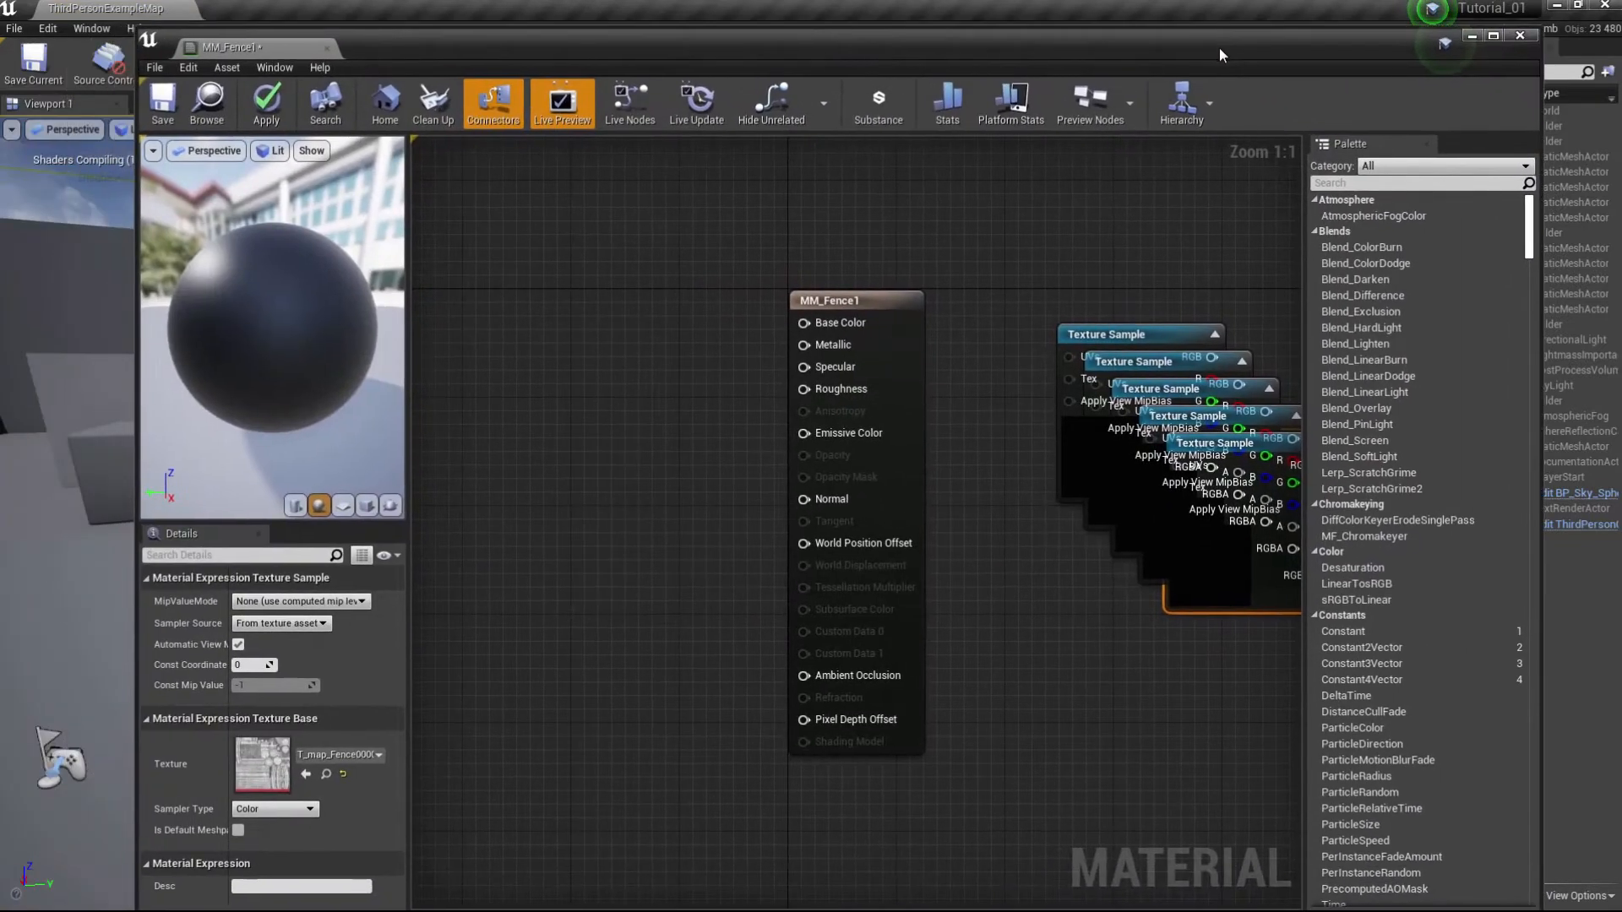
Step: Separate the stacked texture samples, lining up the BaseColor, AmbientOcclusion, Roughness and Normal samples on the material node's input side
left_click_drag(1169, 323, 587, 414)
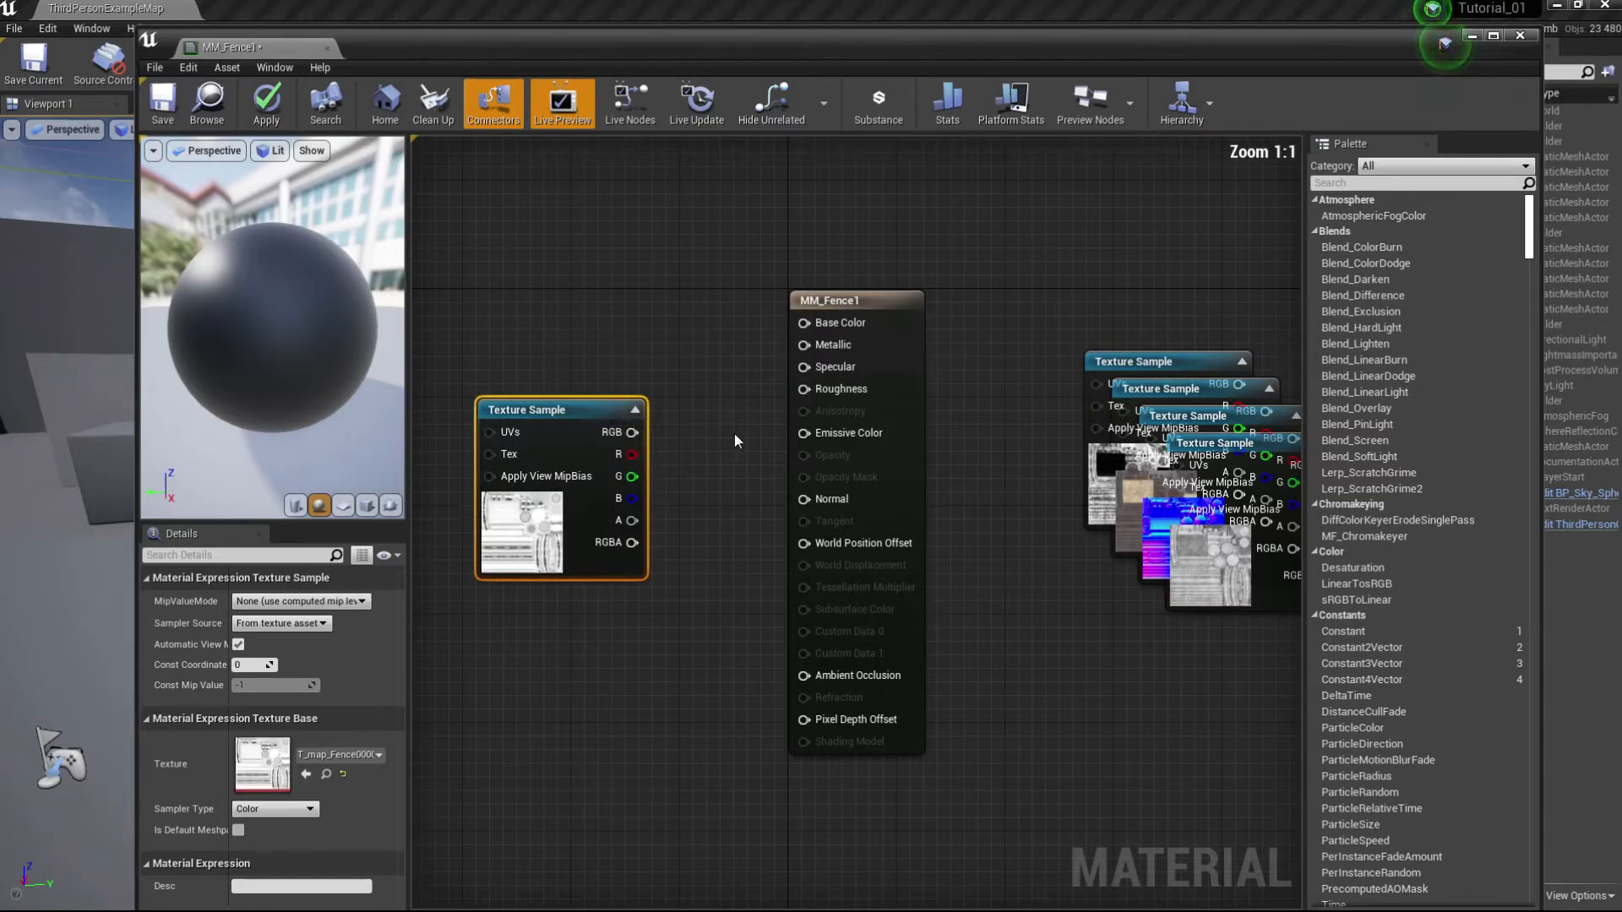
mouse_move(735, 440)
right_mouse_down()
mouse_move(796, 384)
mouse_move(743, 470)
right_mouse_up()
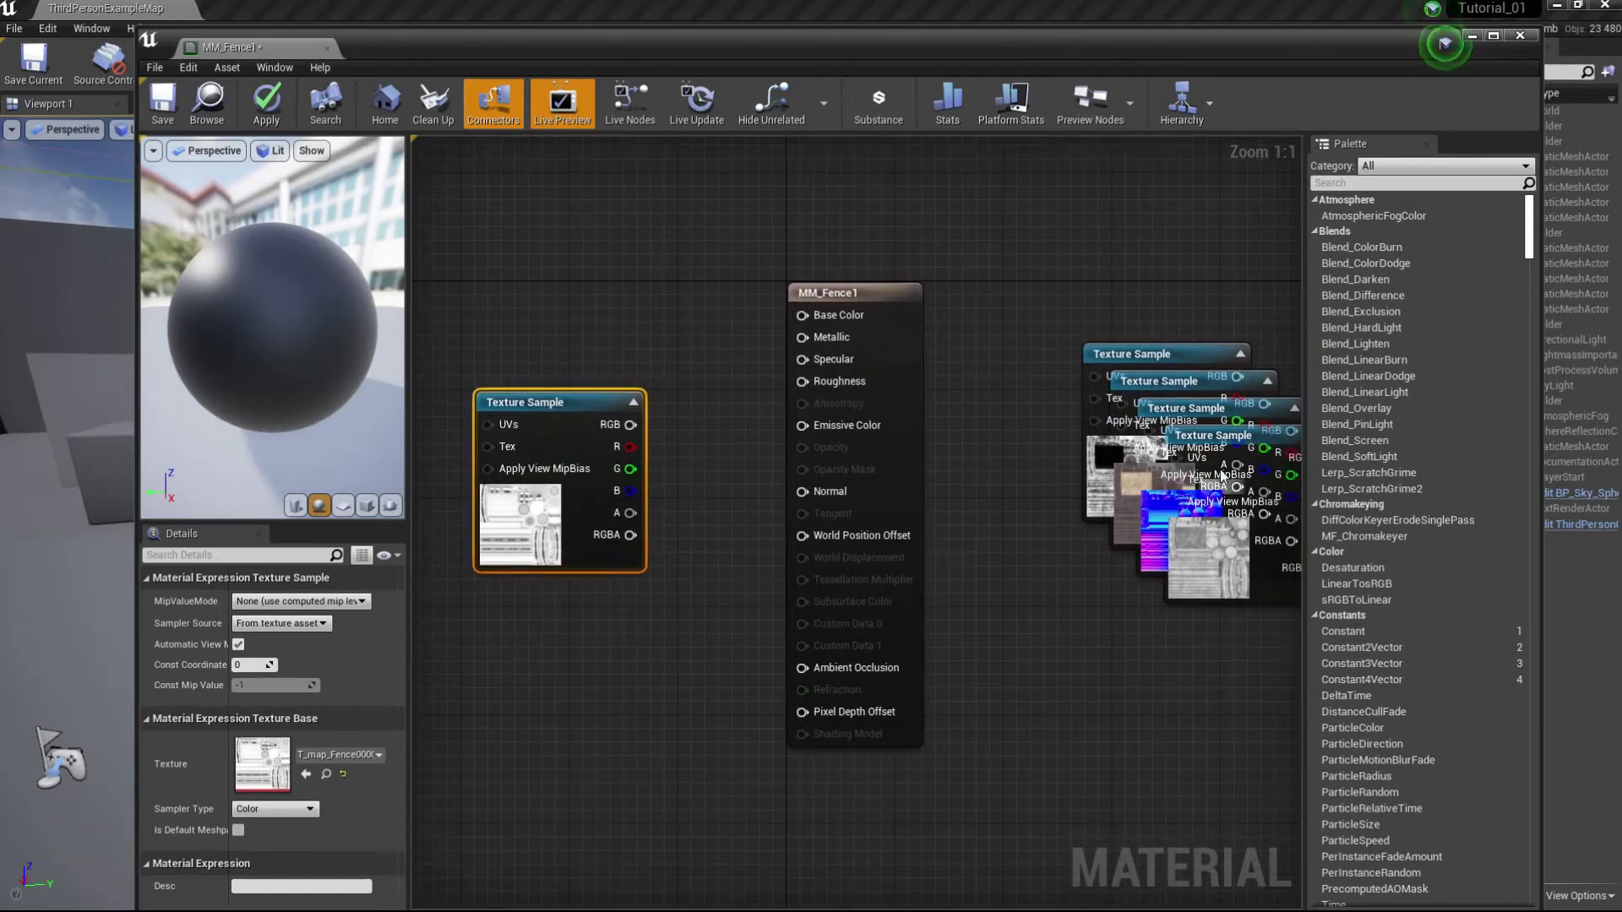
left_click_drag(1200, 550, 550, 789)
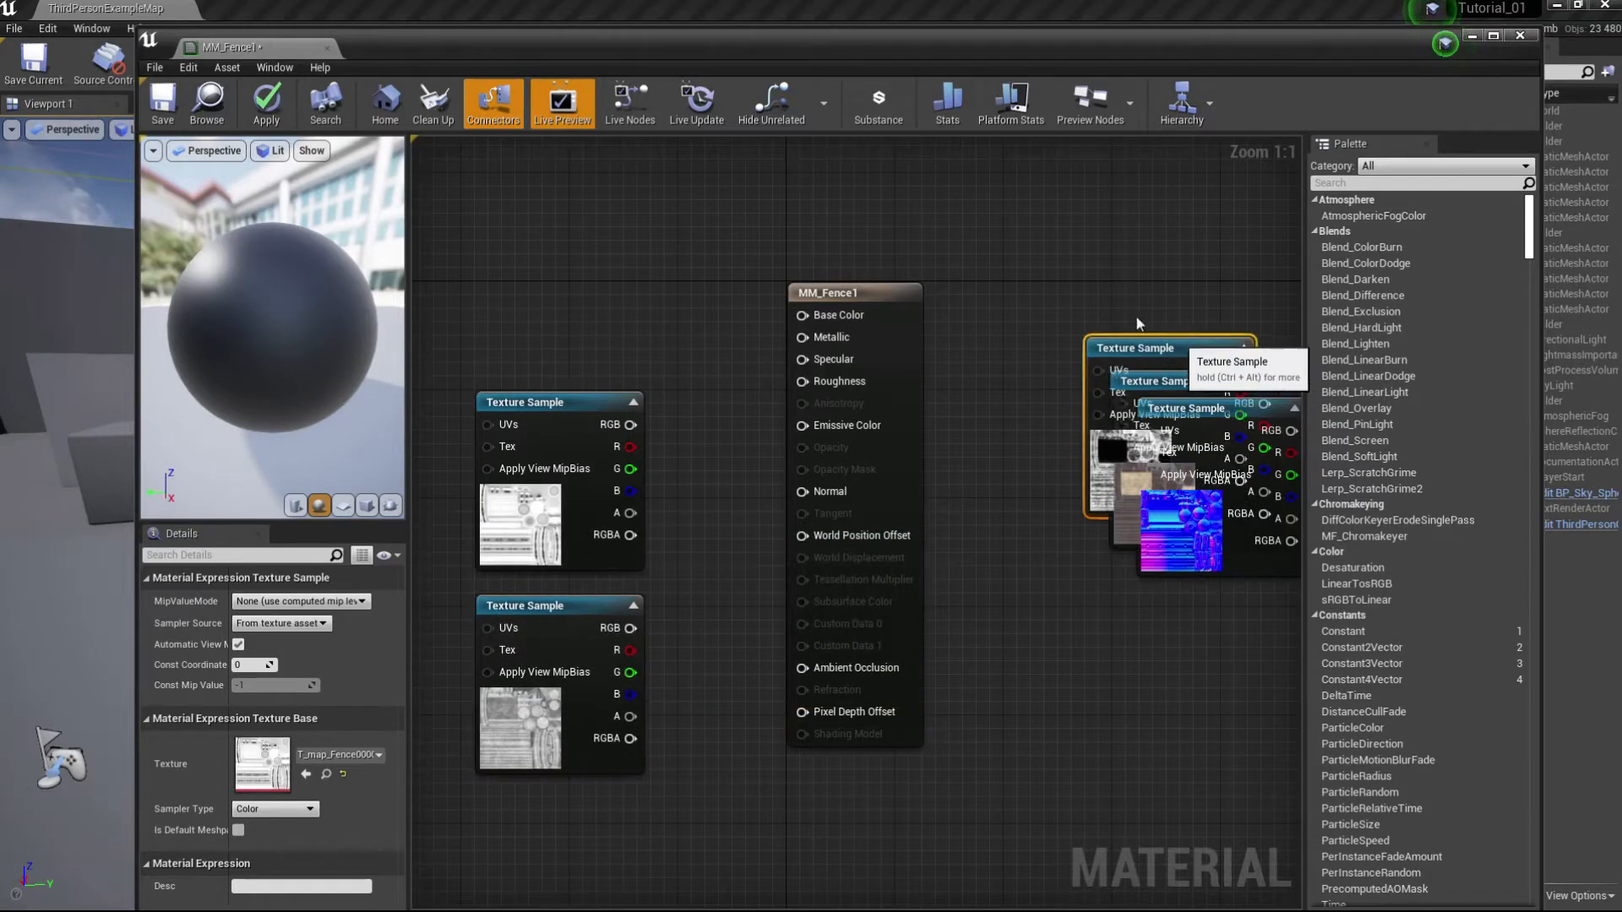
left_click_drag(1193, 353, 1073, 265)
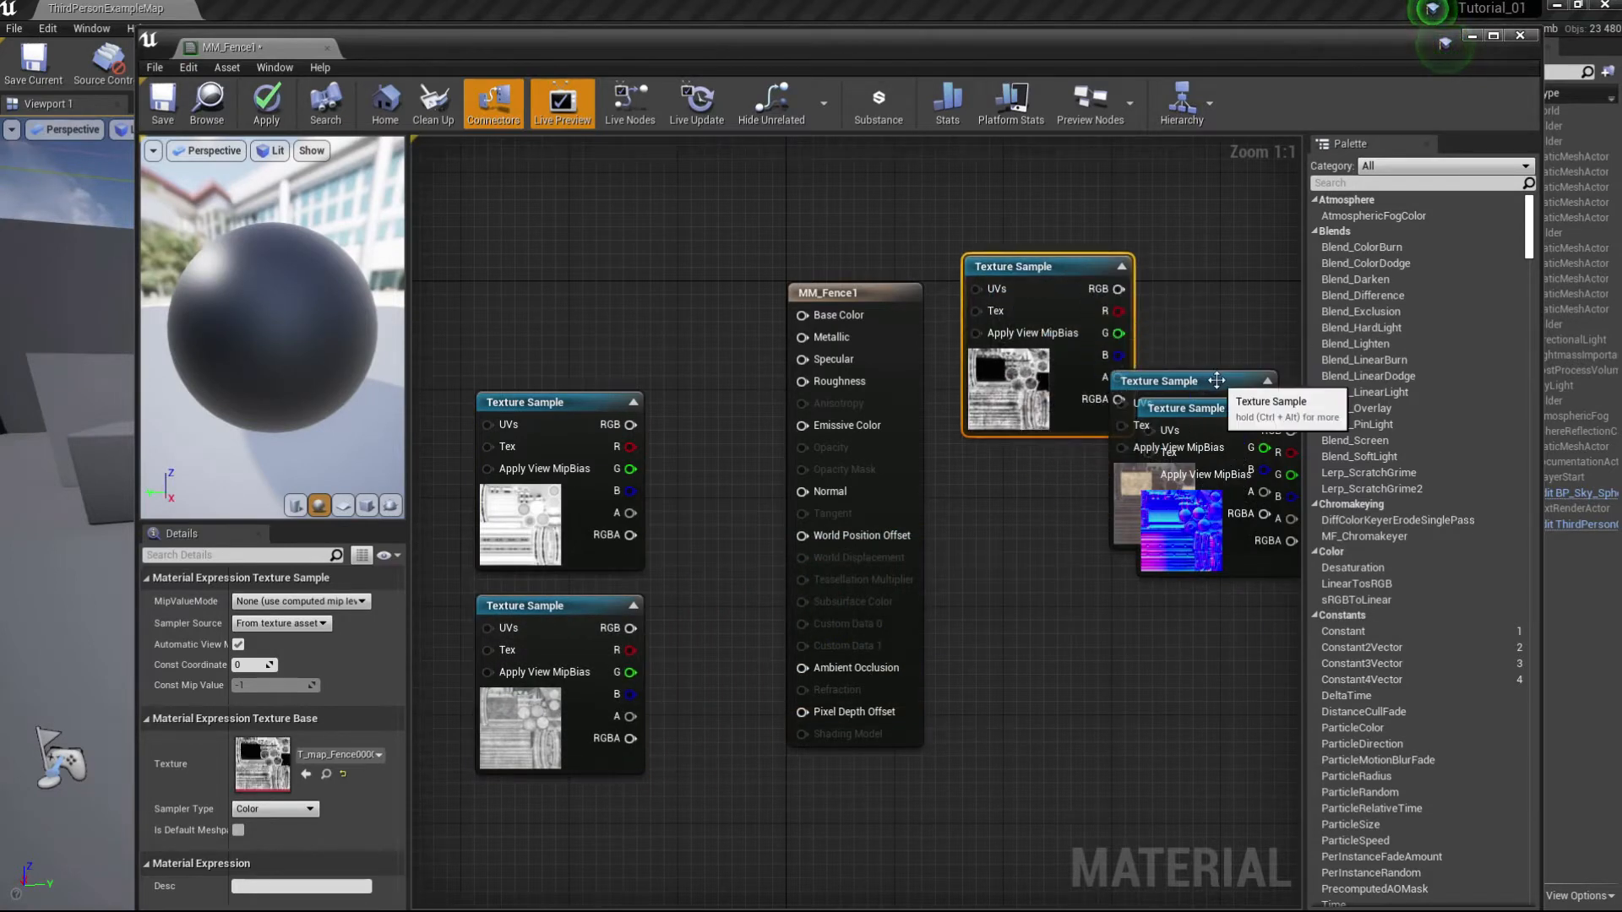
left_click_drag(1217, 380, 599, 190)
right_click_drag(949, 464, 996, 343)
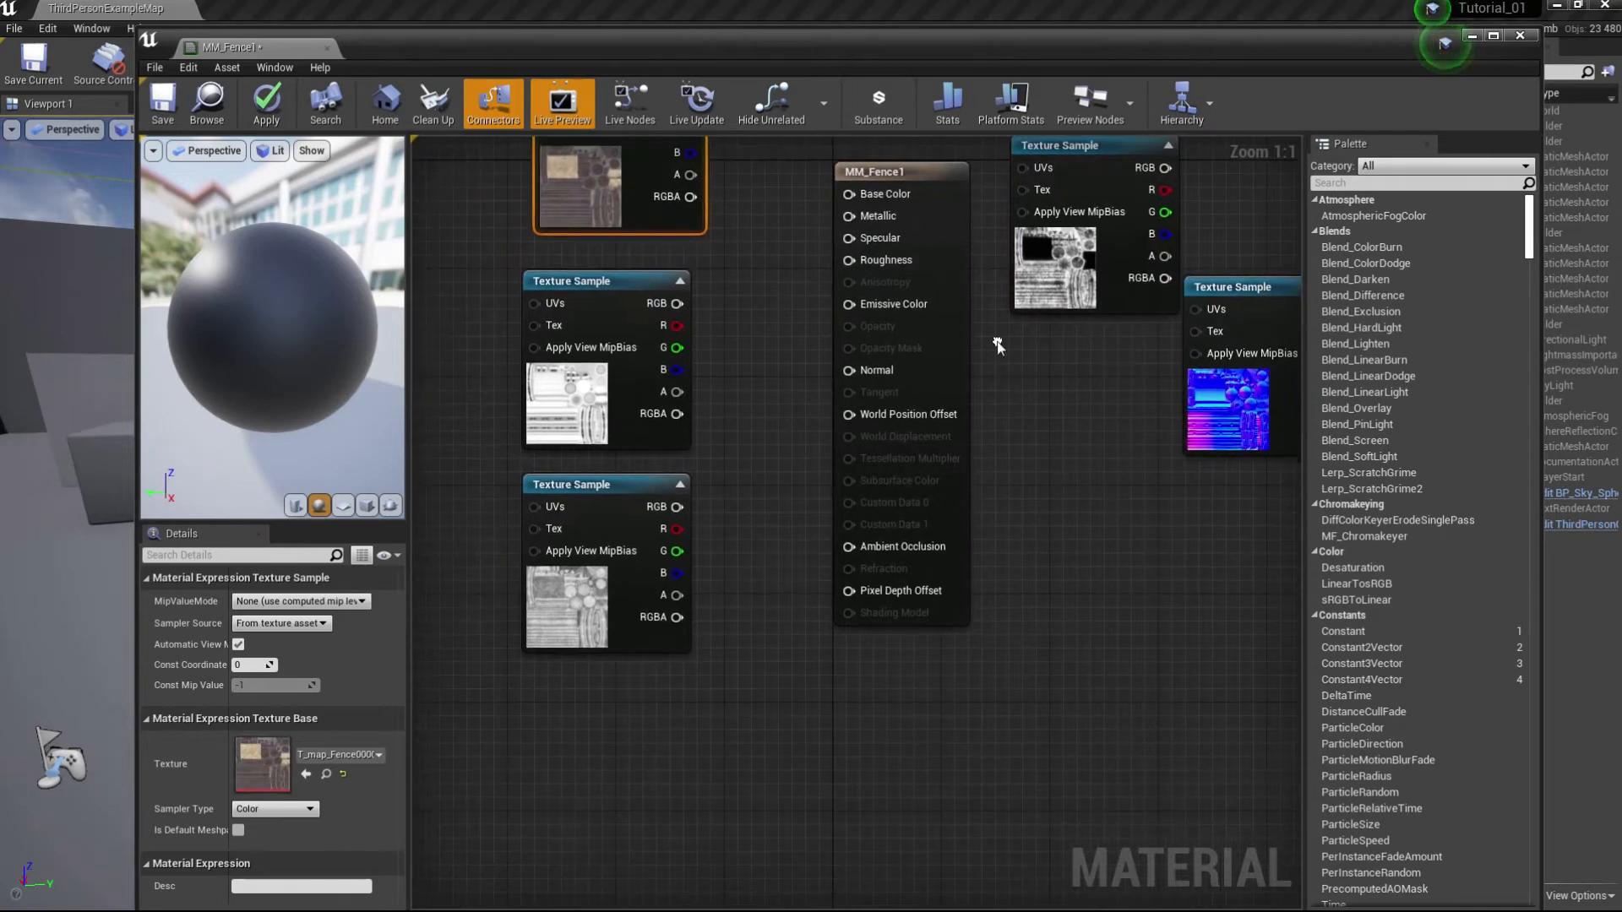
left_click_drag(1240, 316, 577, 703)
right_click_drag(735, 578, 913, 463)
right_click_drag(897, 342, 897, 411)
Step: Rearrange the lower texture samples and connect the normal map's RGB to Normal and the ambient occlusion map's RGB to Ambient Occlusion
left_click(735, 324)
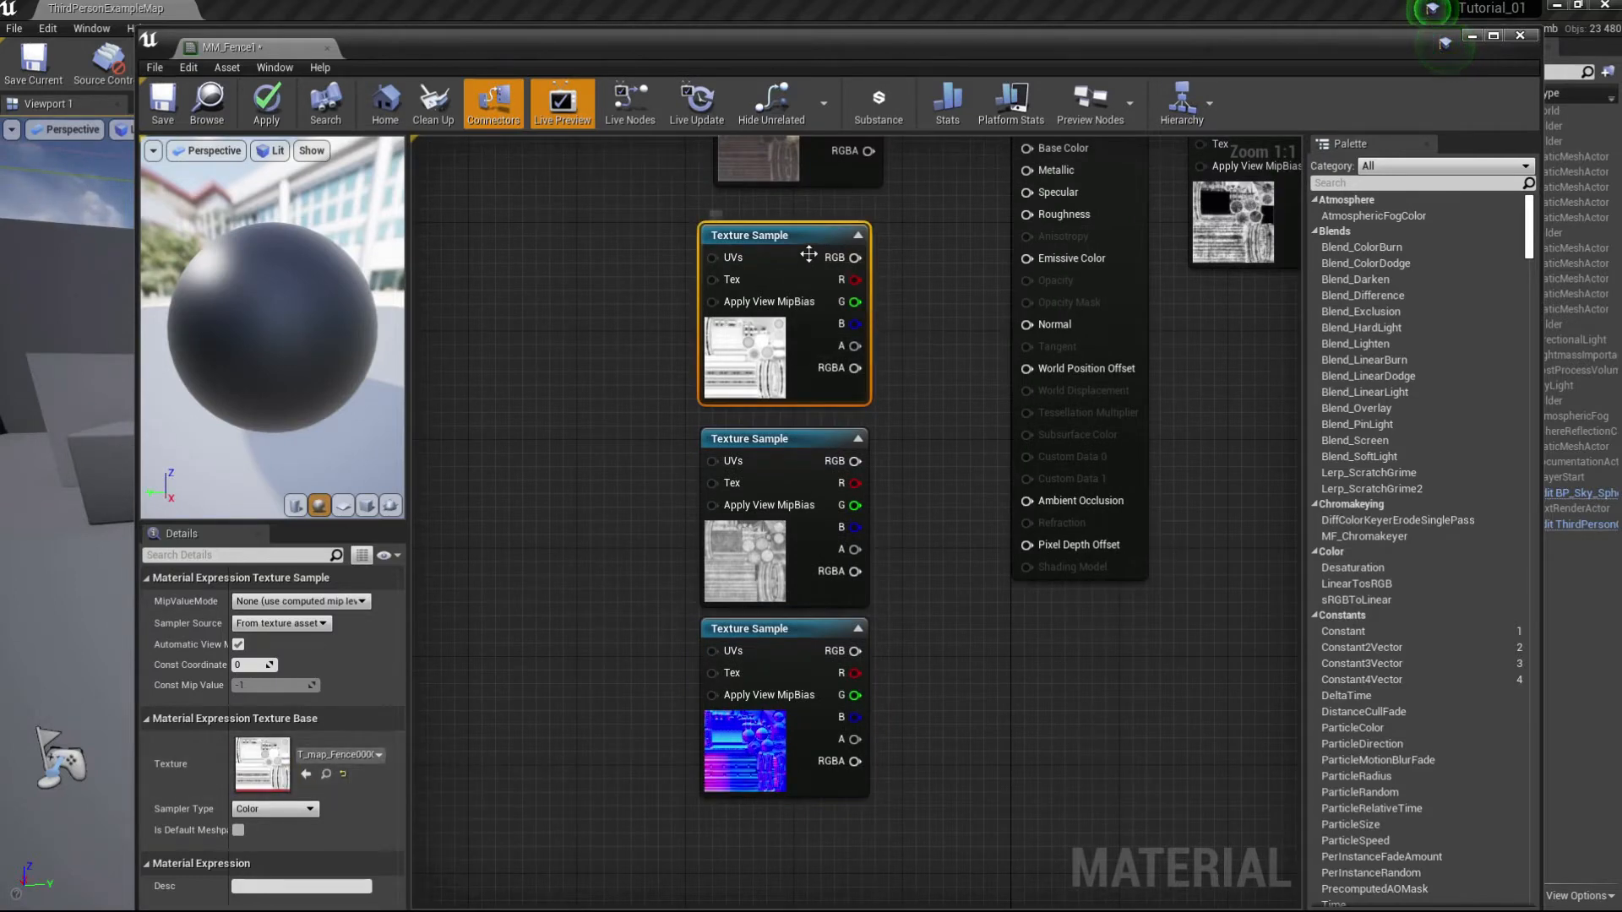
left_click_drag(833, 269, 1063, 717)
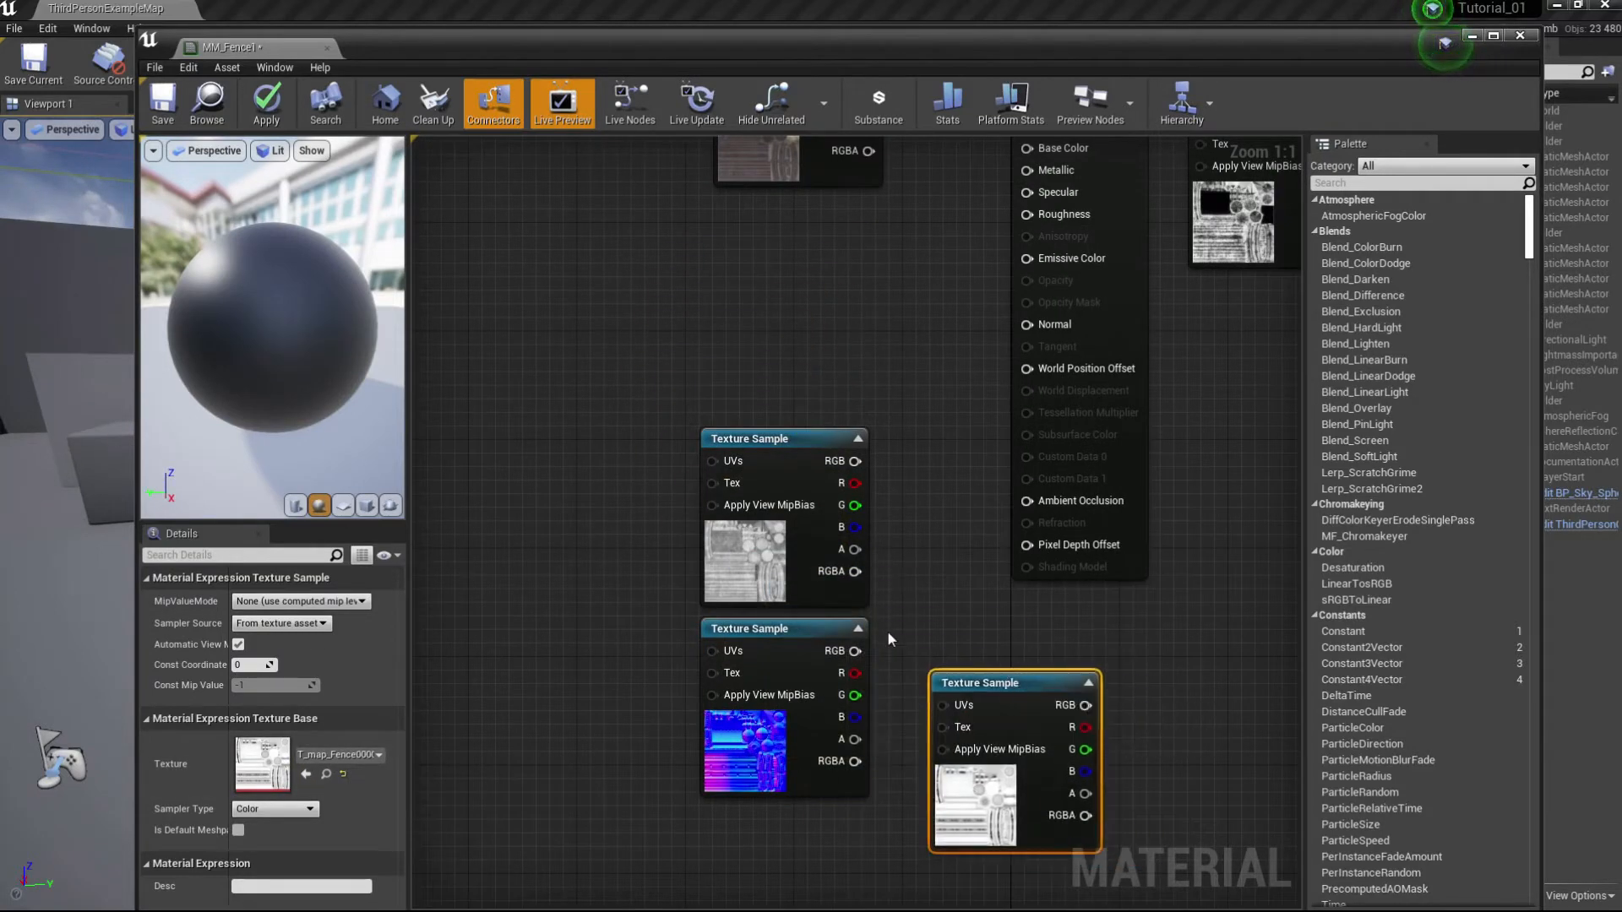
left_click_drag(764, 435, 548, 272)
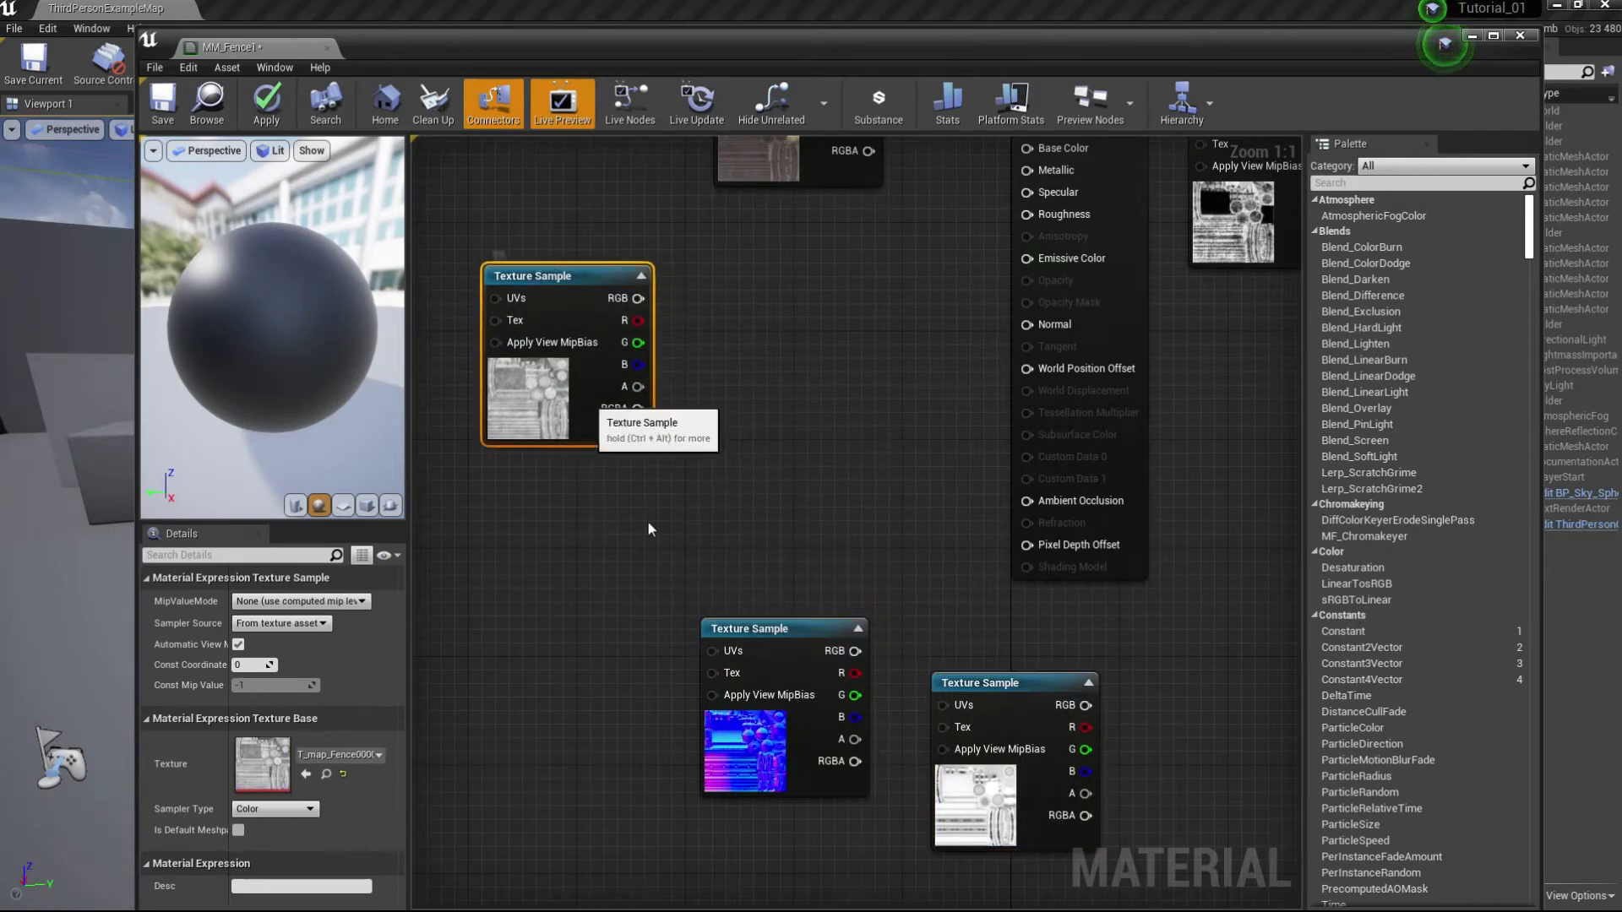
left_click_drag(769, 640, 780, 408)
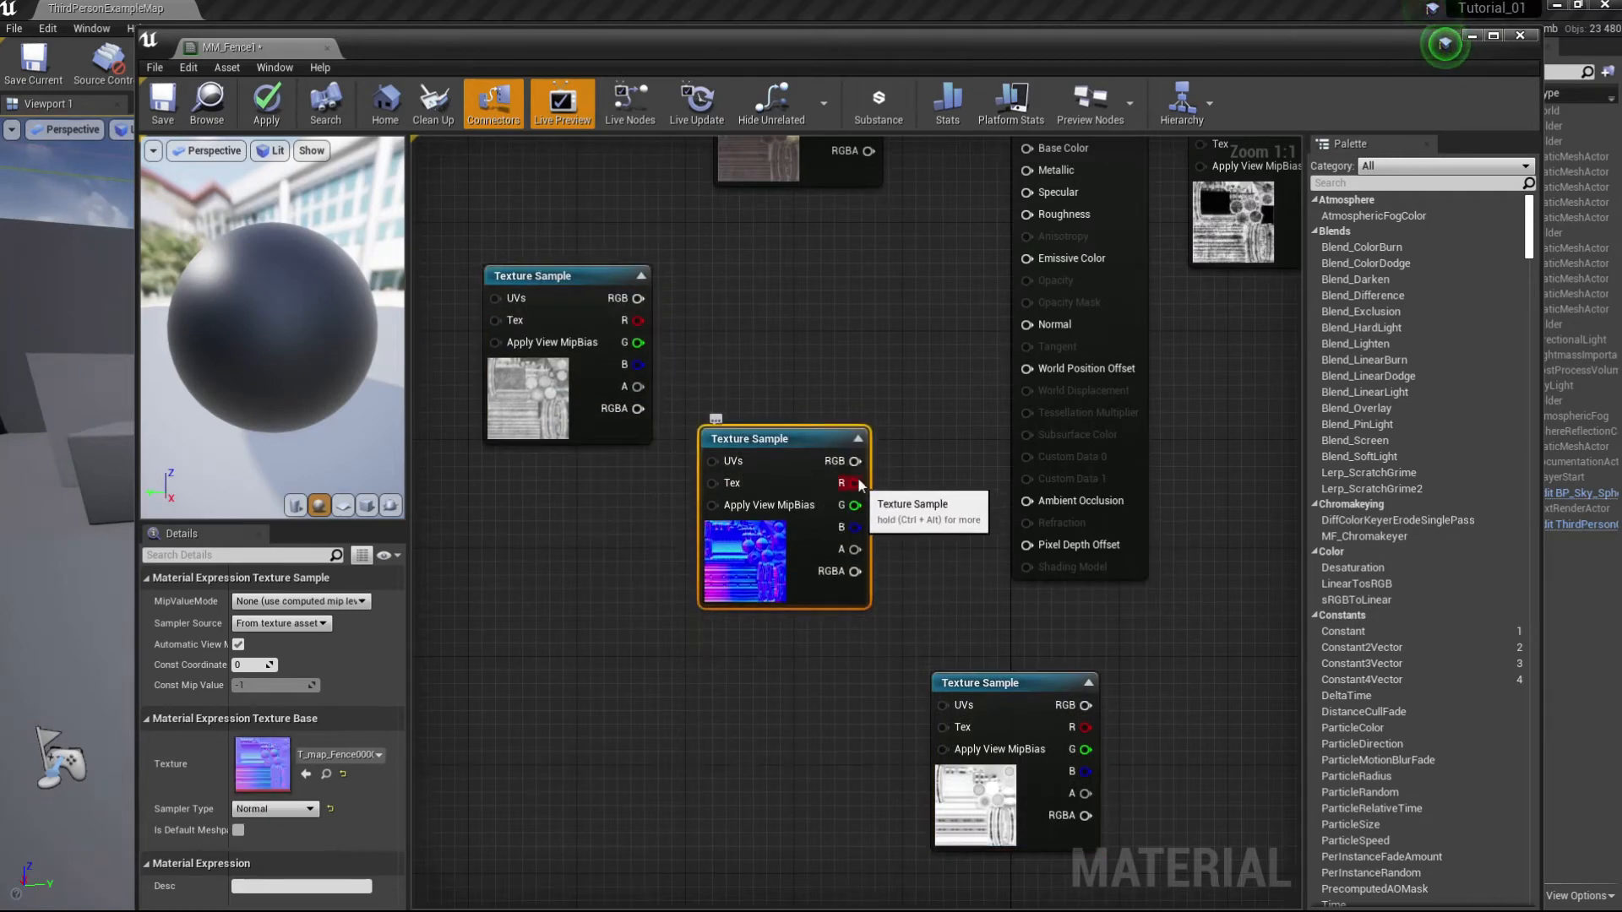
left_click_drag(855, 461, 1027, 324)
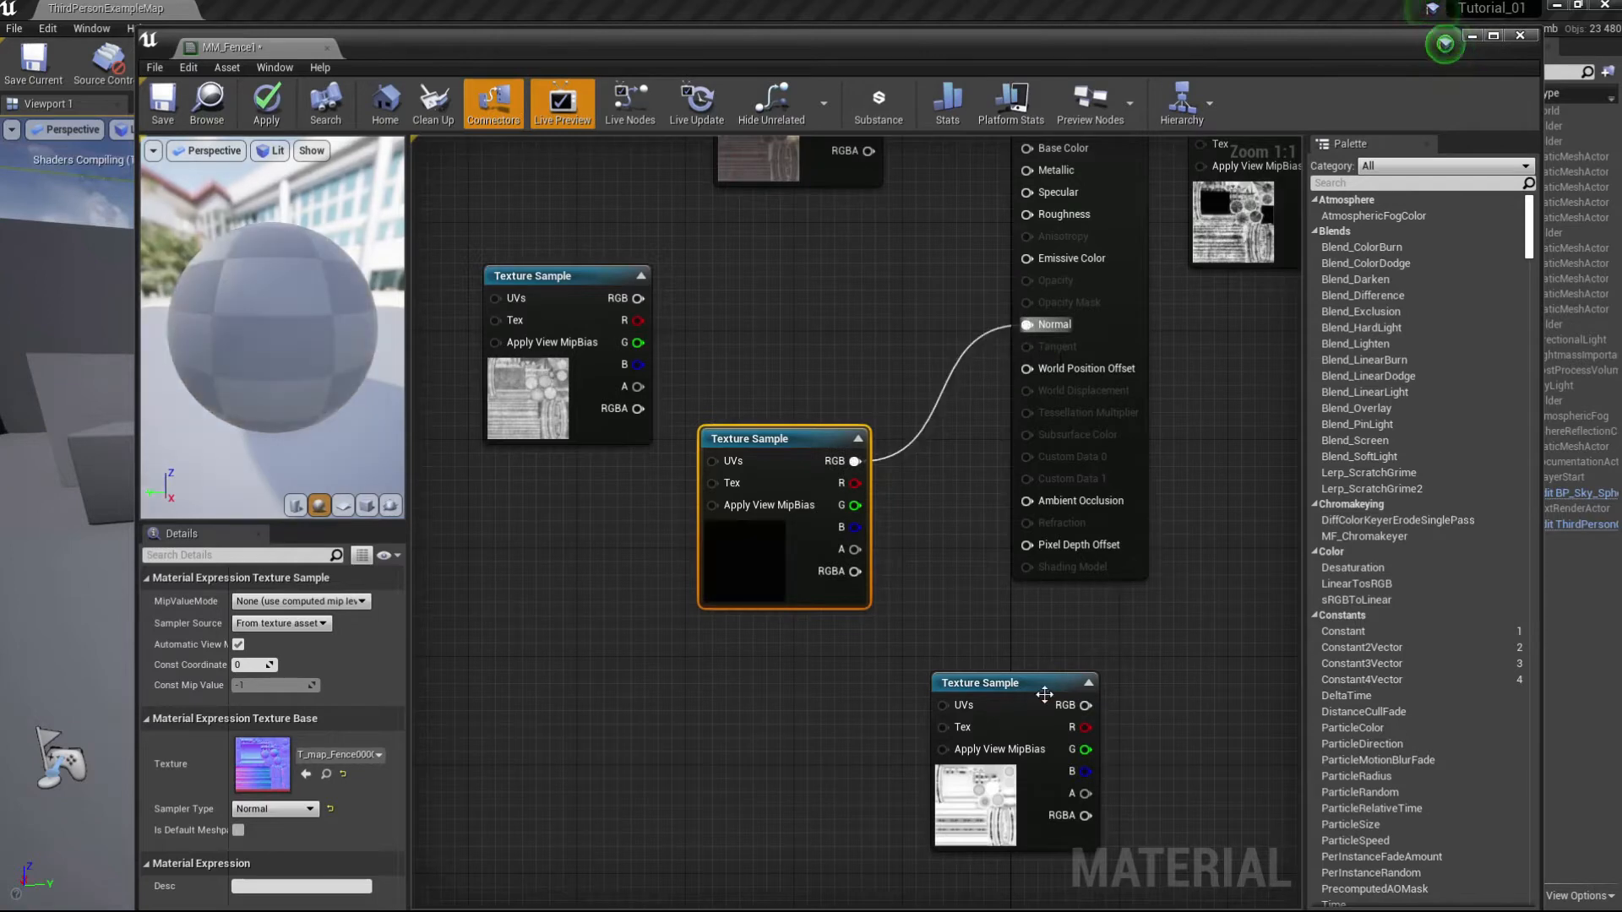
left_click_drag(1030, 687, 1038, 506)
Step: Move the metallic texture sample to the material node's input side, beside the base color sample
right_click_drag(931, 305, 904, 567)
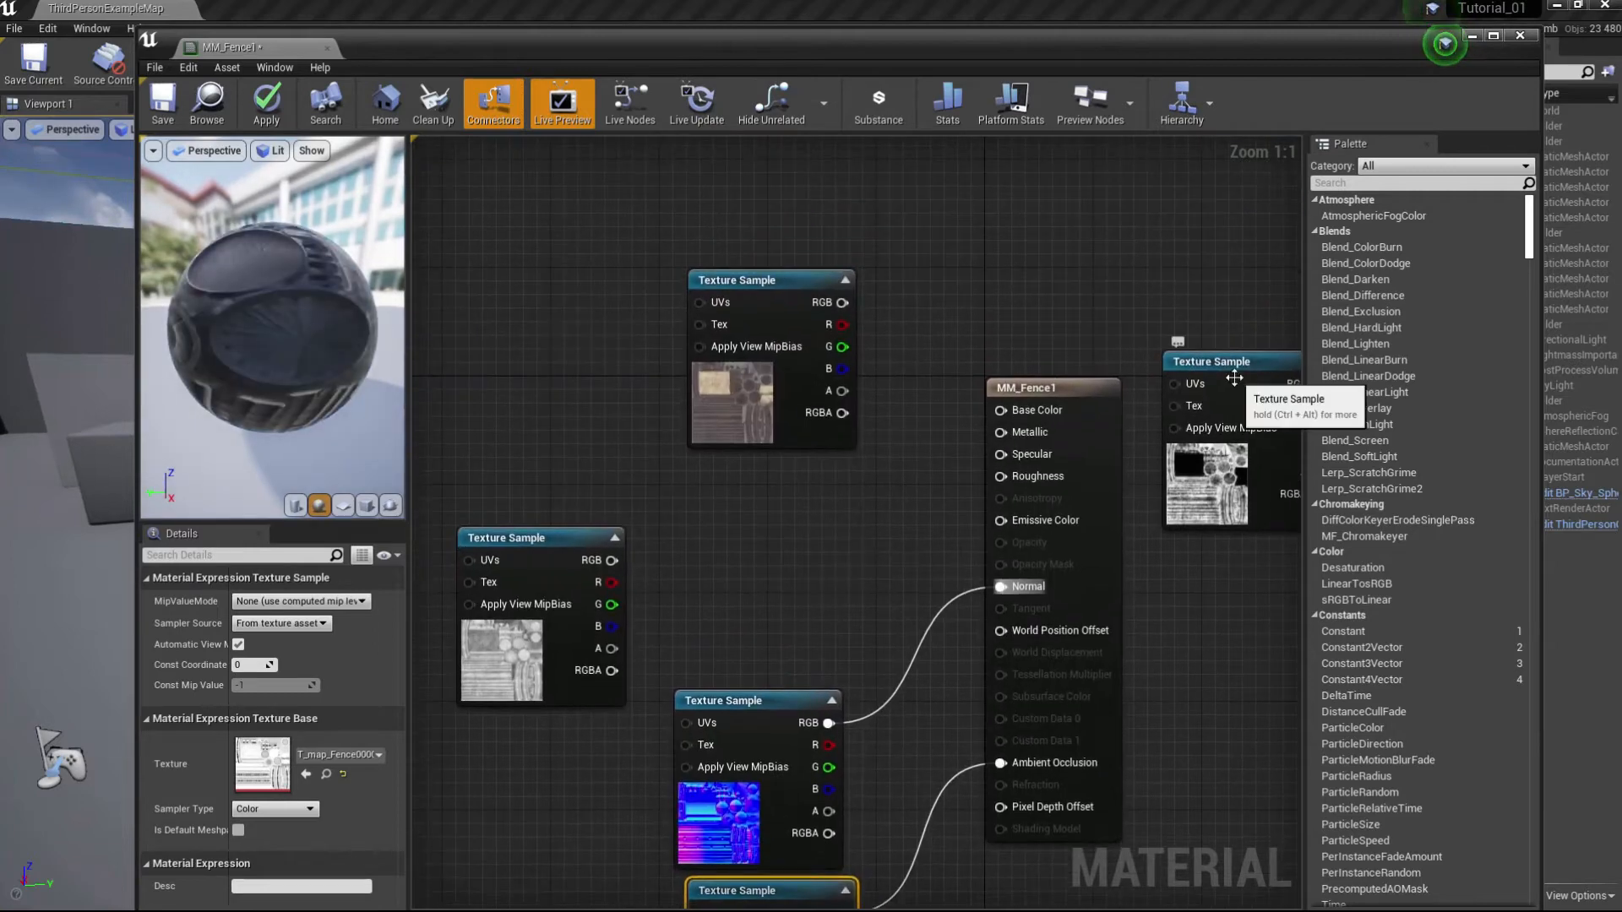
left_click_drag(1236, 382, 506, 326)
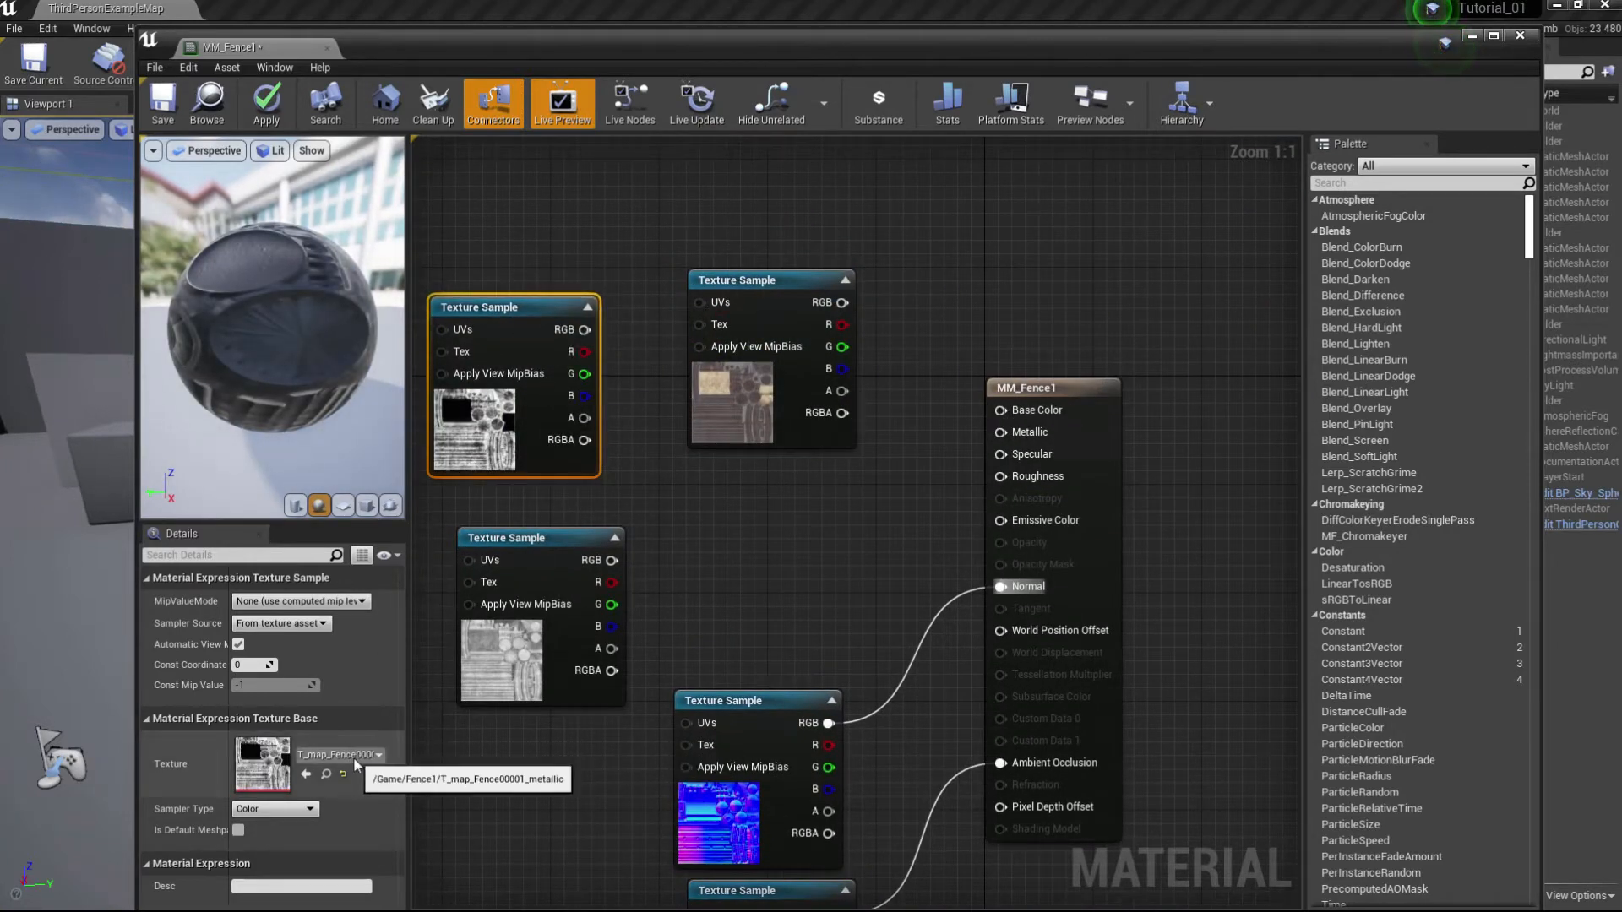
left_click_drag(584, 329, 676, 492)
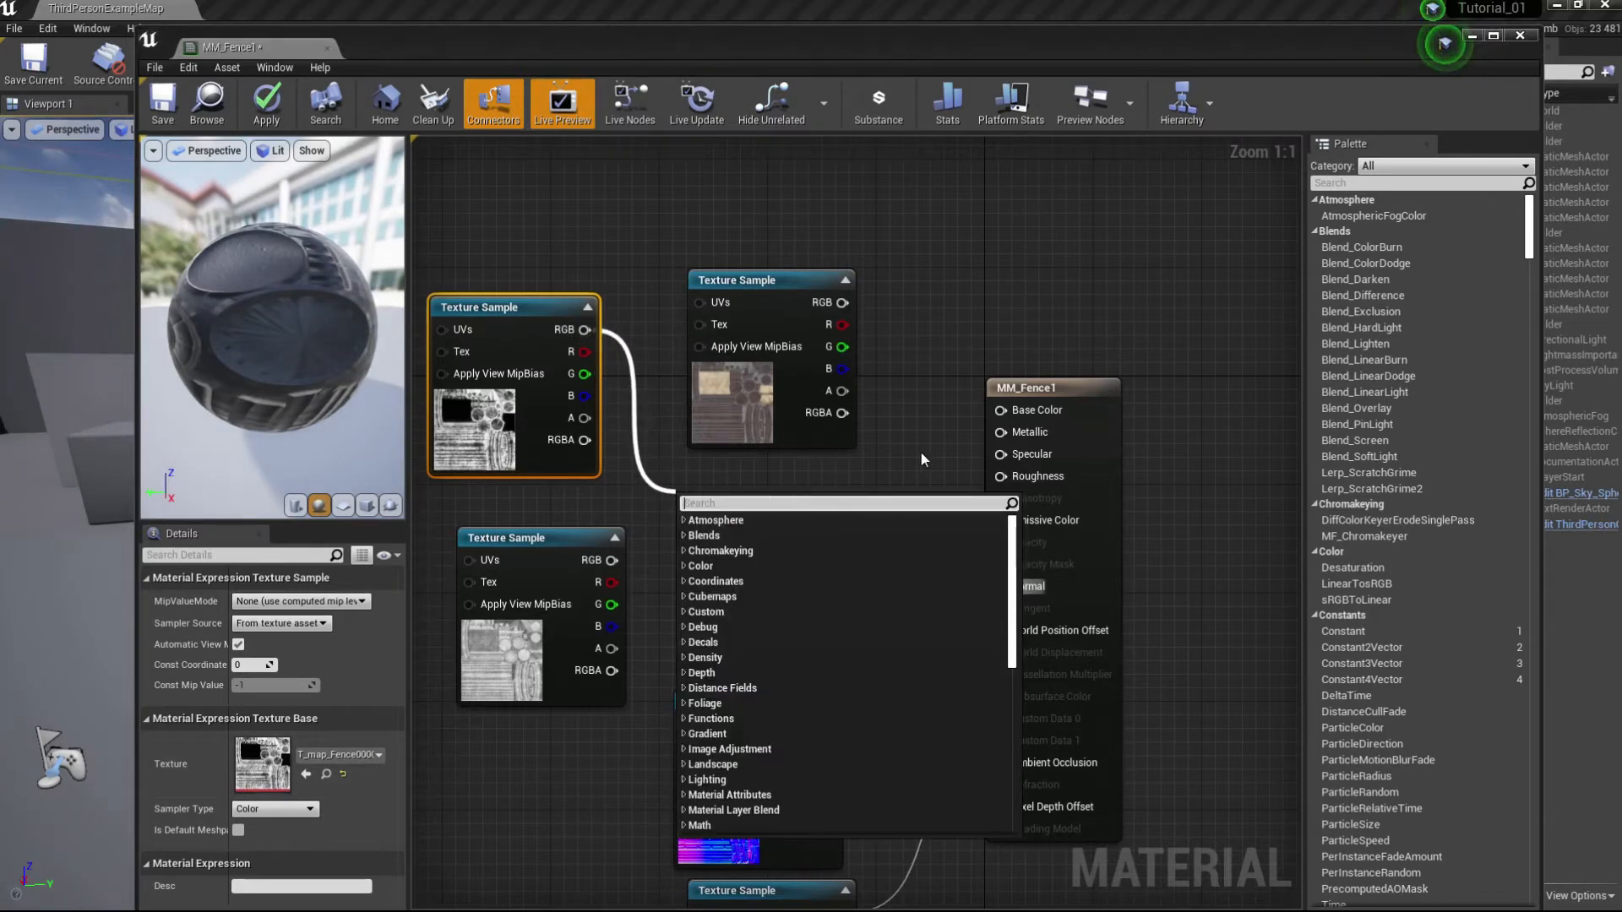
left_click(887, 455)
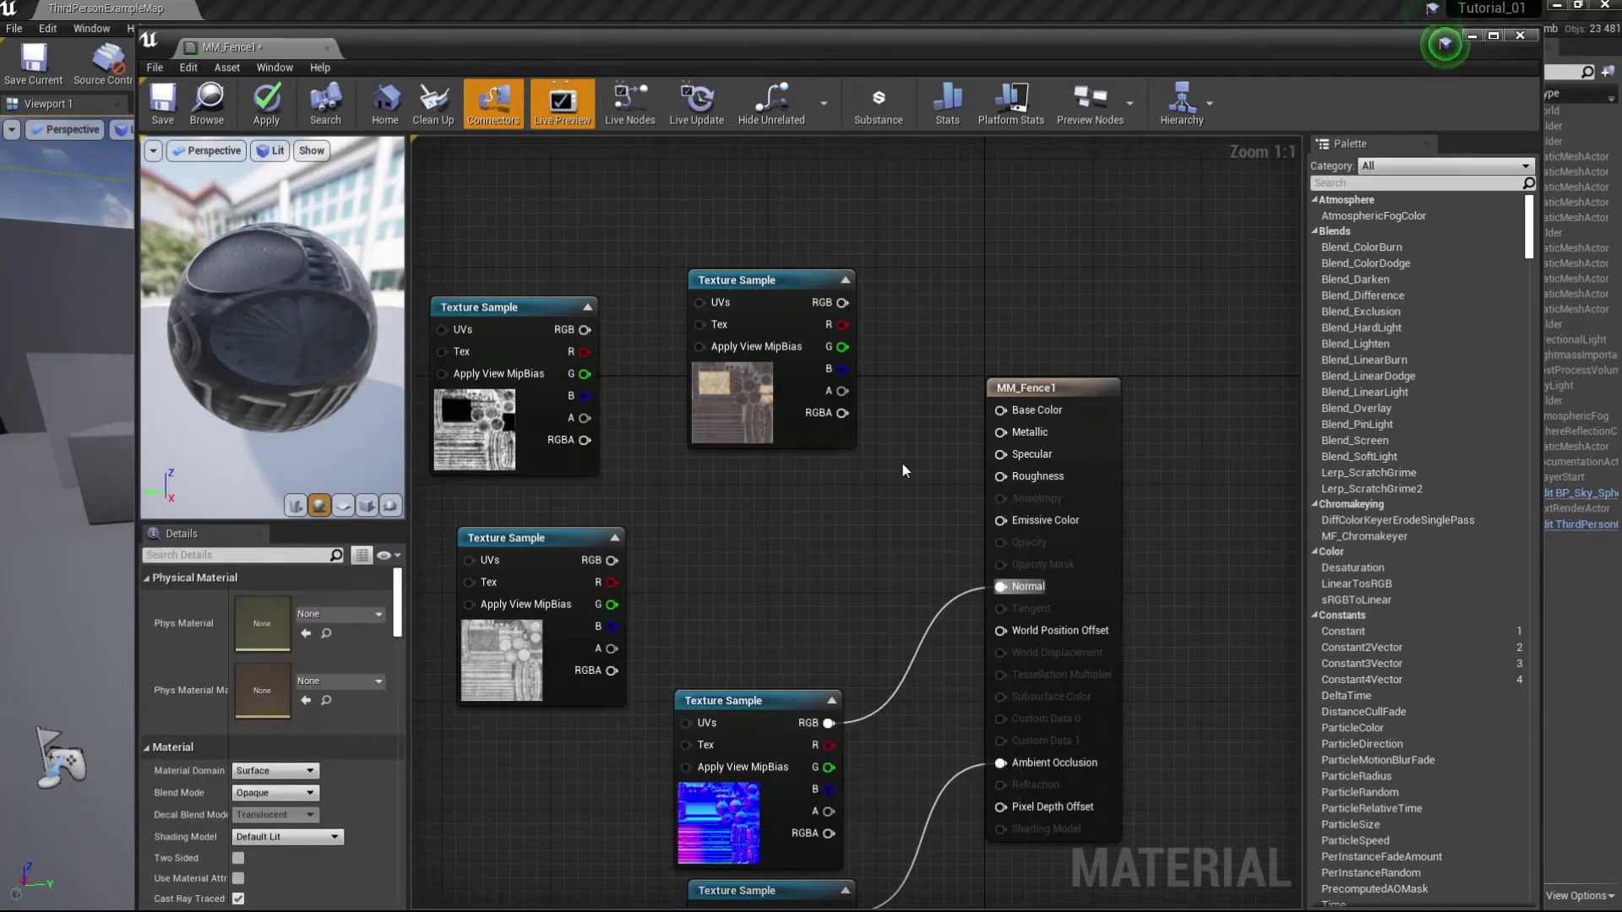
Step: Add a Multiply node and a scalar parameter named Metallic with a default value of 1.0
left_click(808, 505)
left_click(671, 584)
left_click(688, 554)
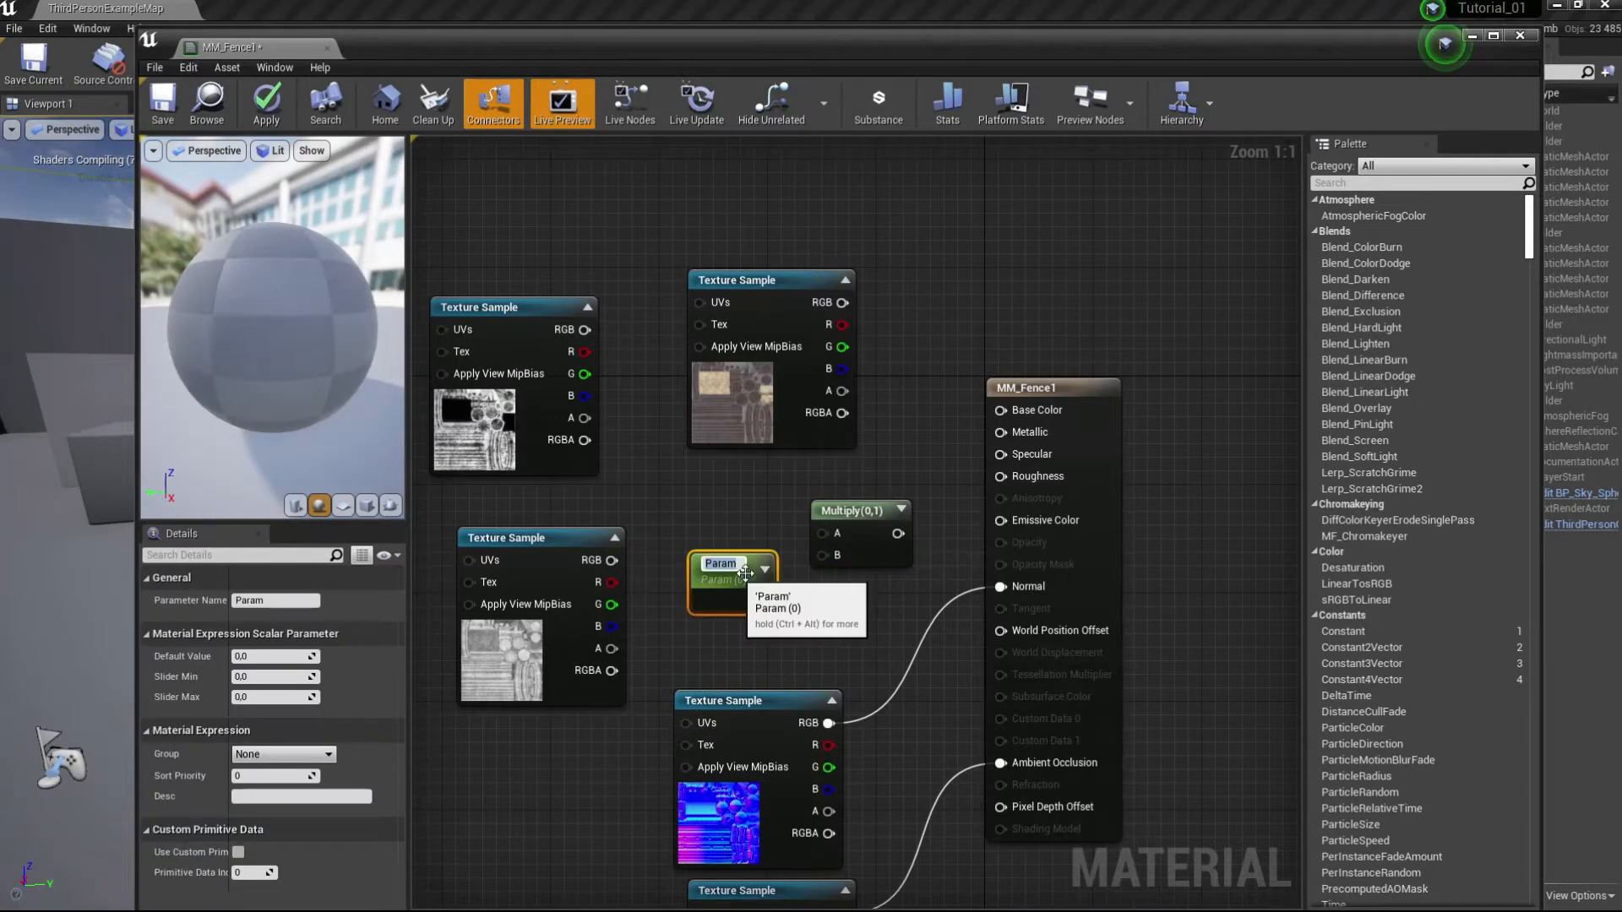
type("Met")
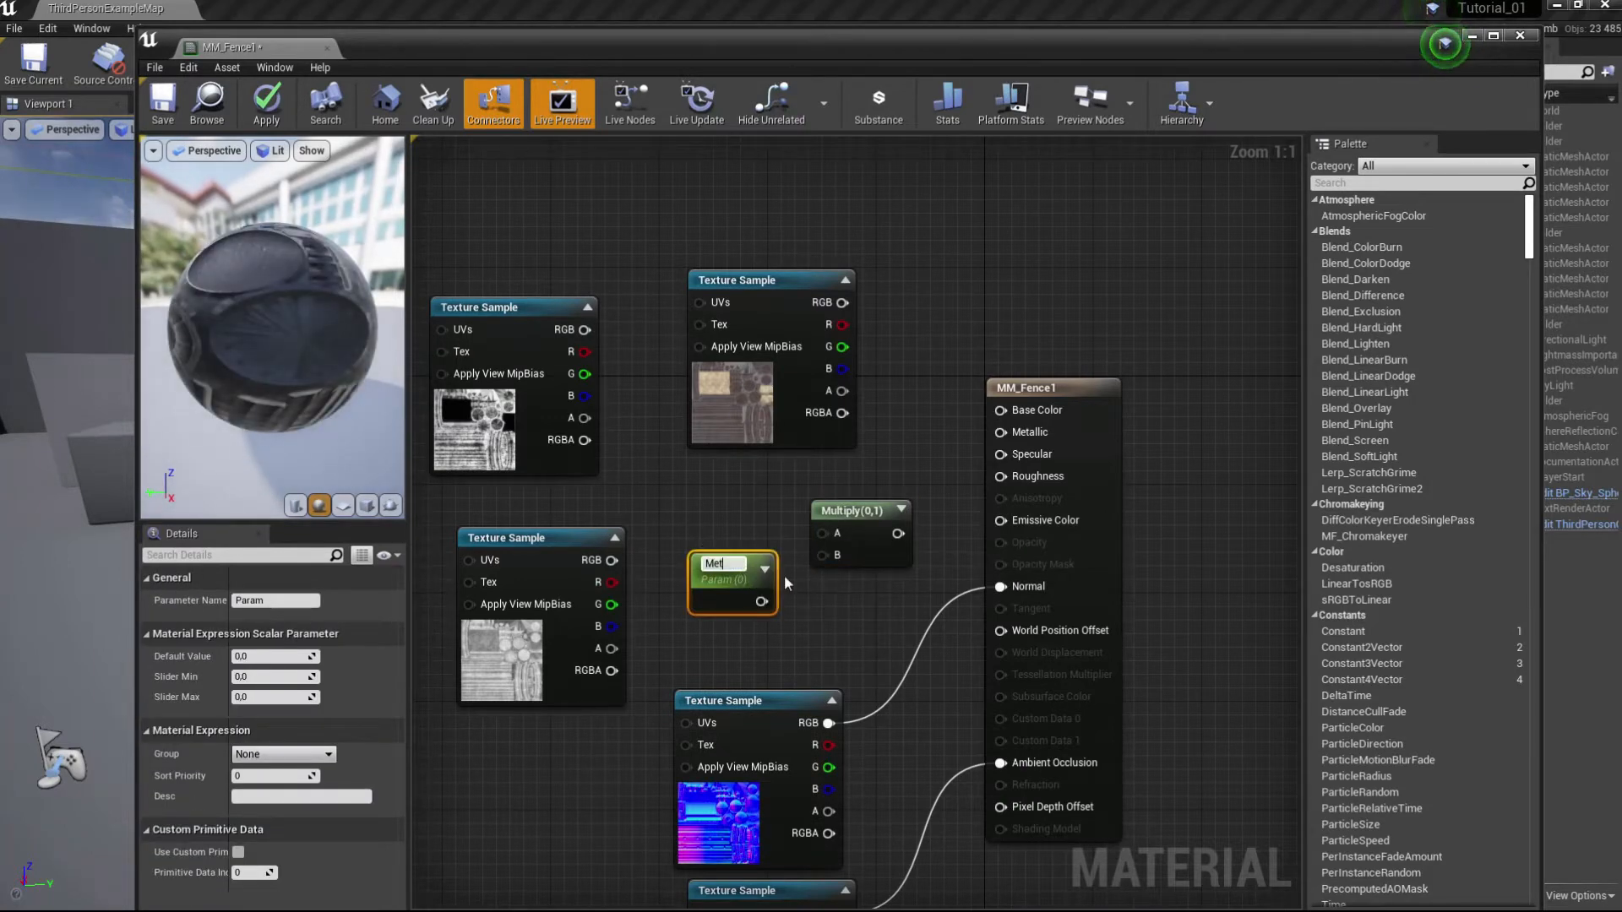
type("allic")
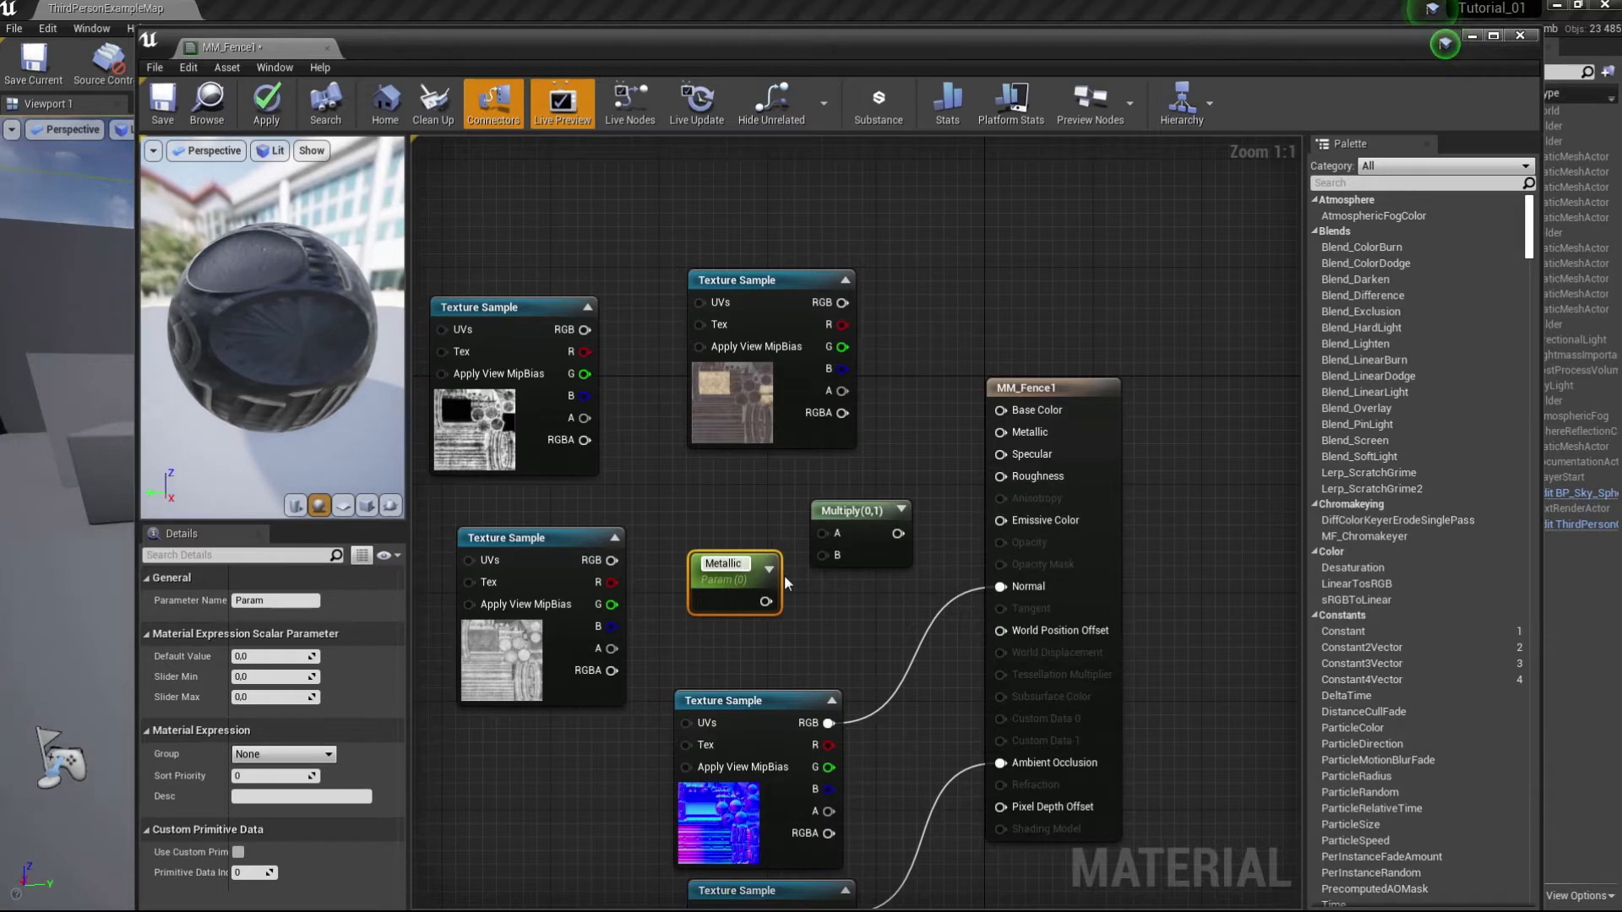
key("Return")
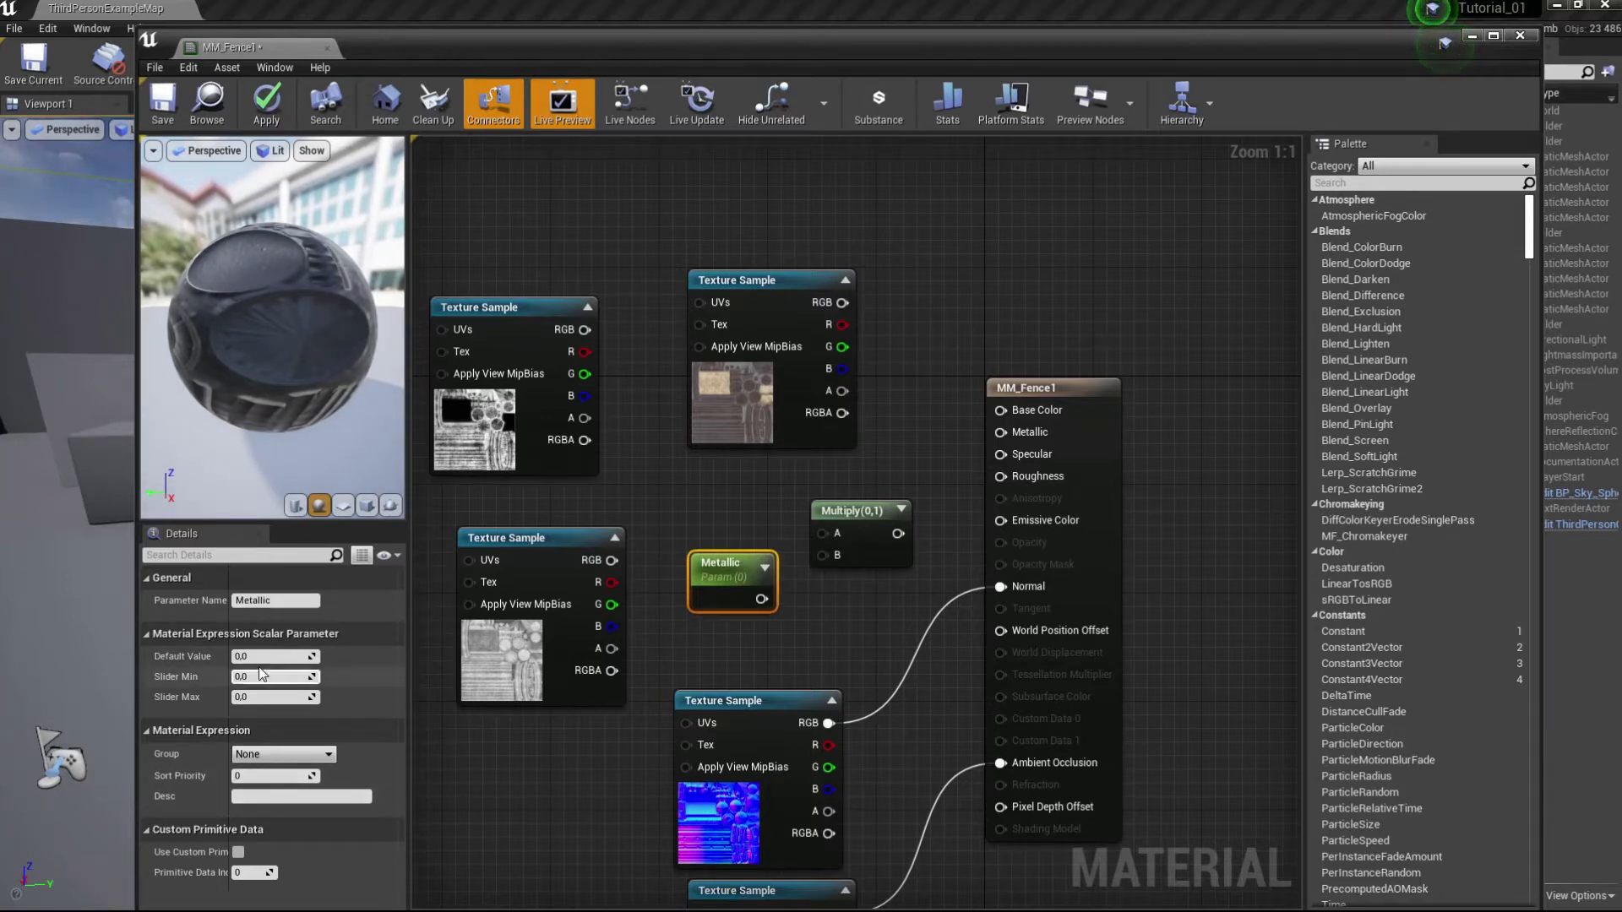
key("Return")
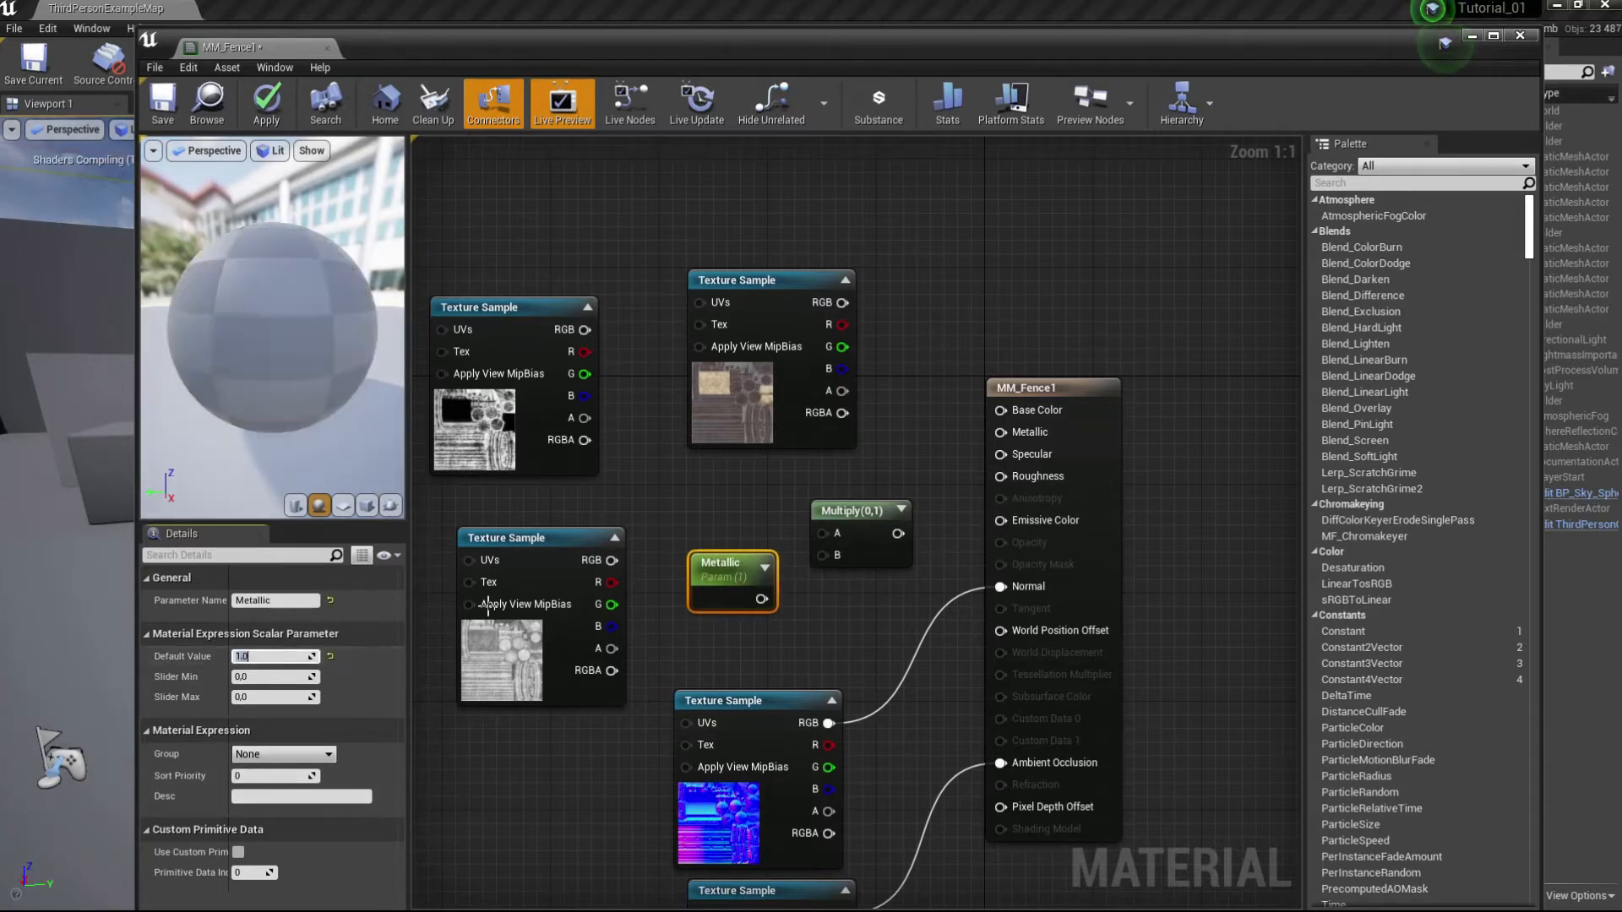
Step: Multiply the metallic map's RGB by the Metallic parameter into the Metallic input, and connect the base color map's RGB to Base Color
left_click_drag(761, 599, 823, 556)
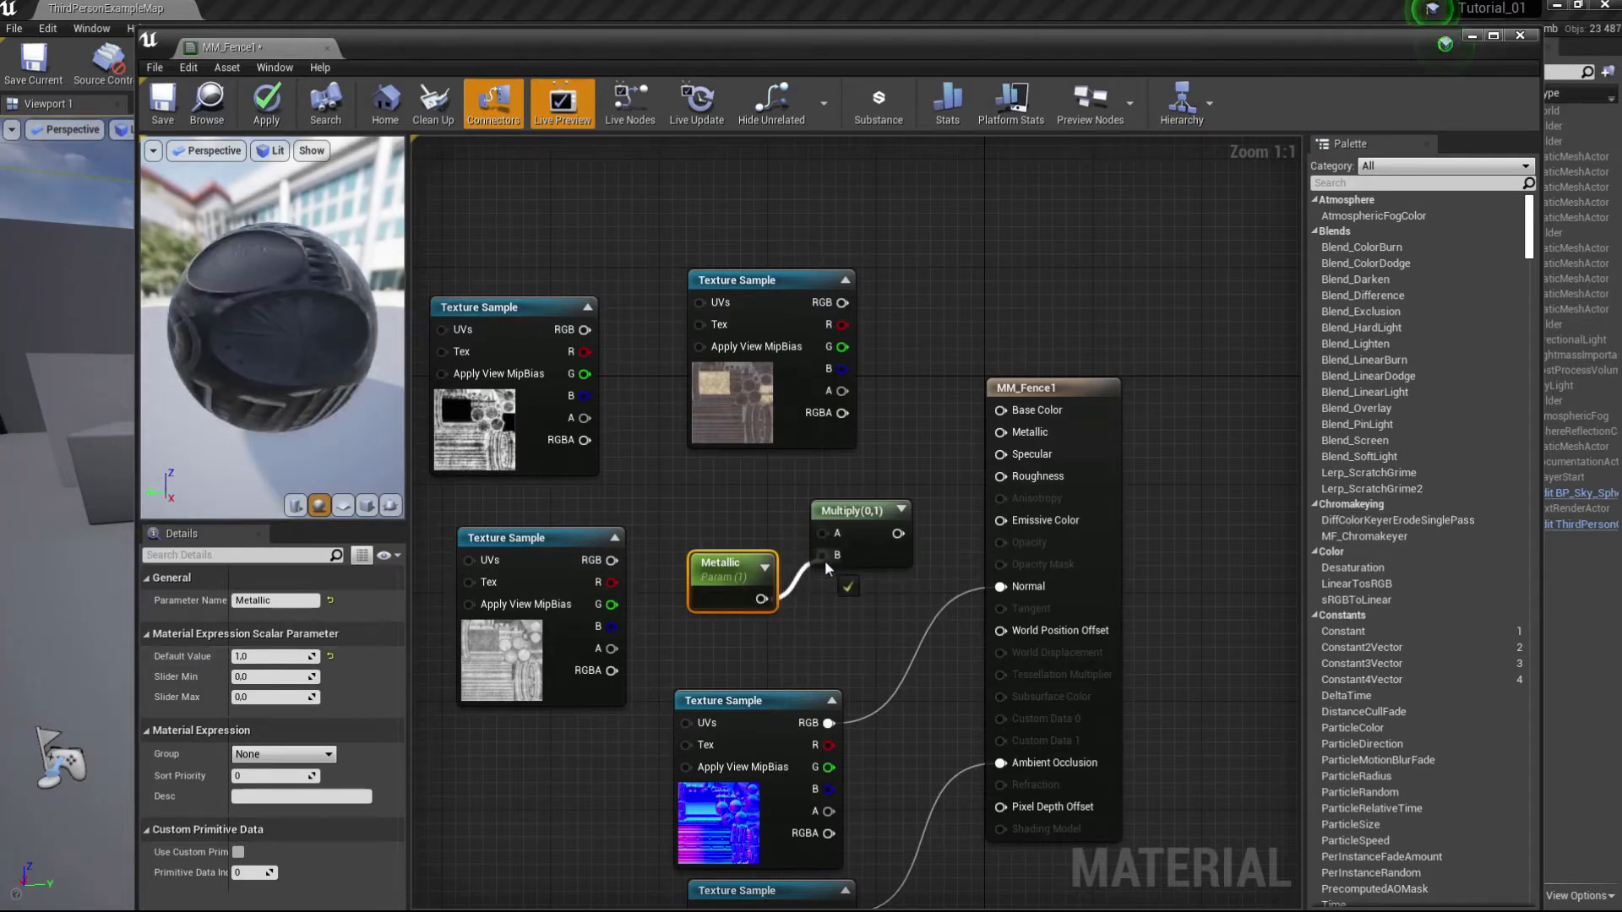
left_click_drag(592, 339, 1001, 432)
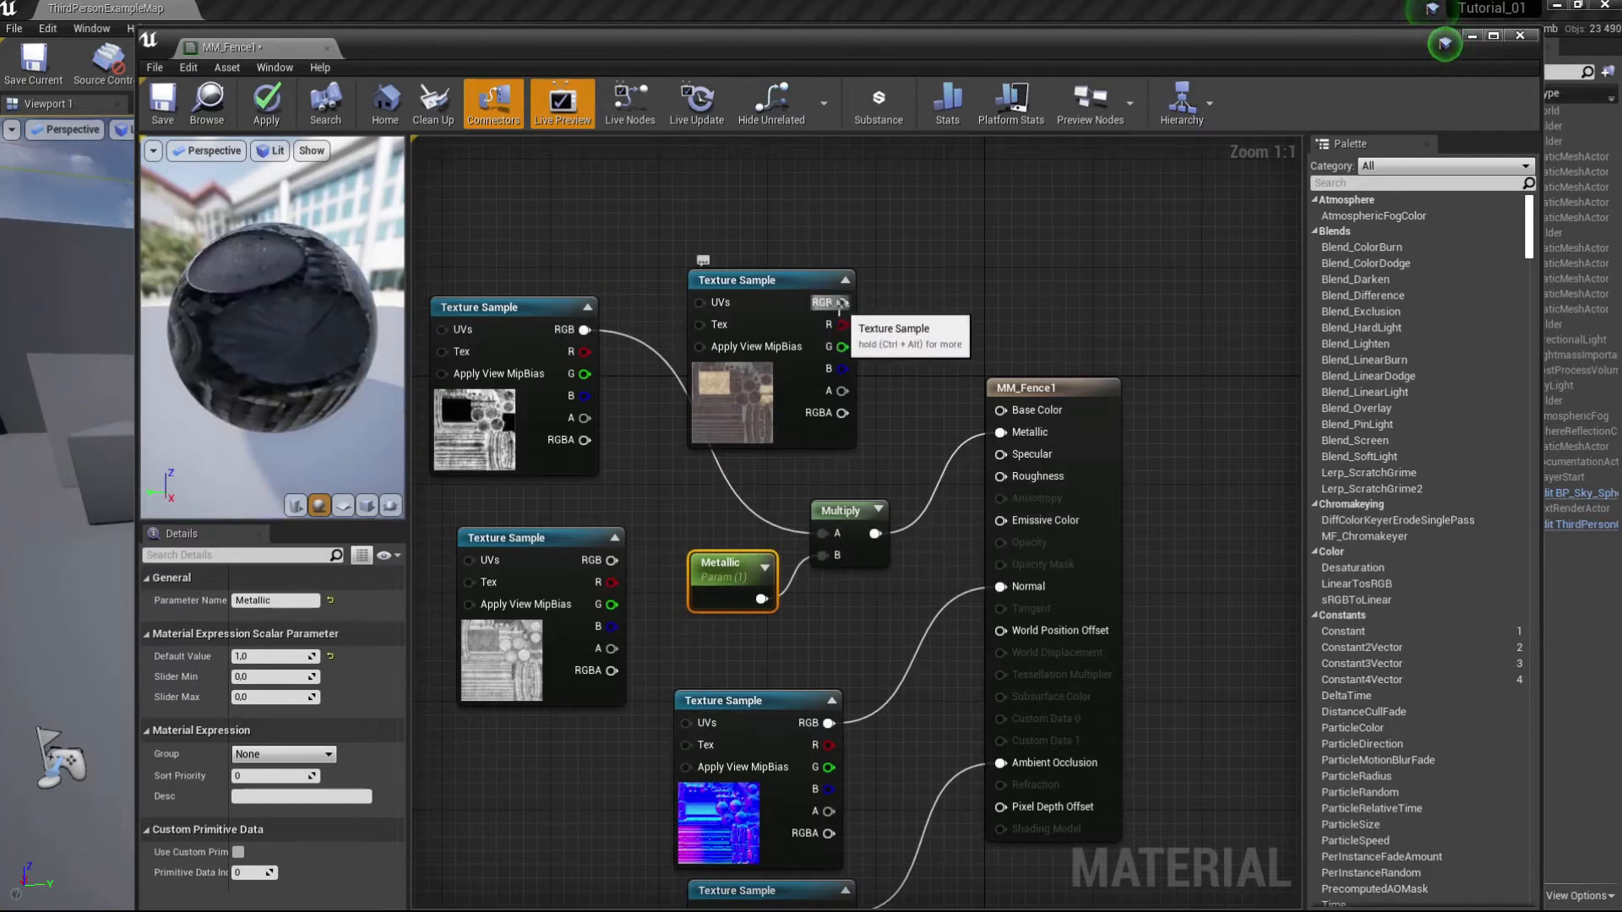
left_click_drag(842, 302, 899, 347)
left_click_drag(998, 413, 1000, 411)
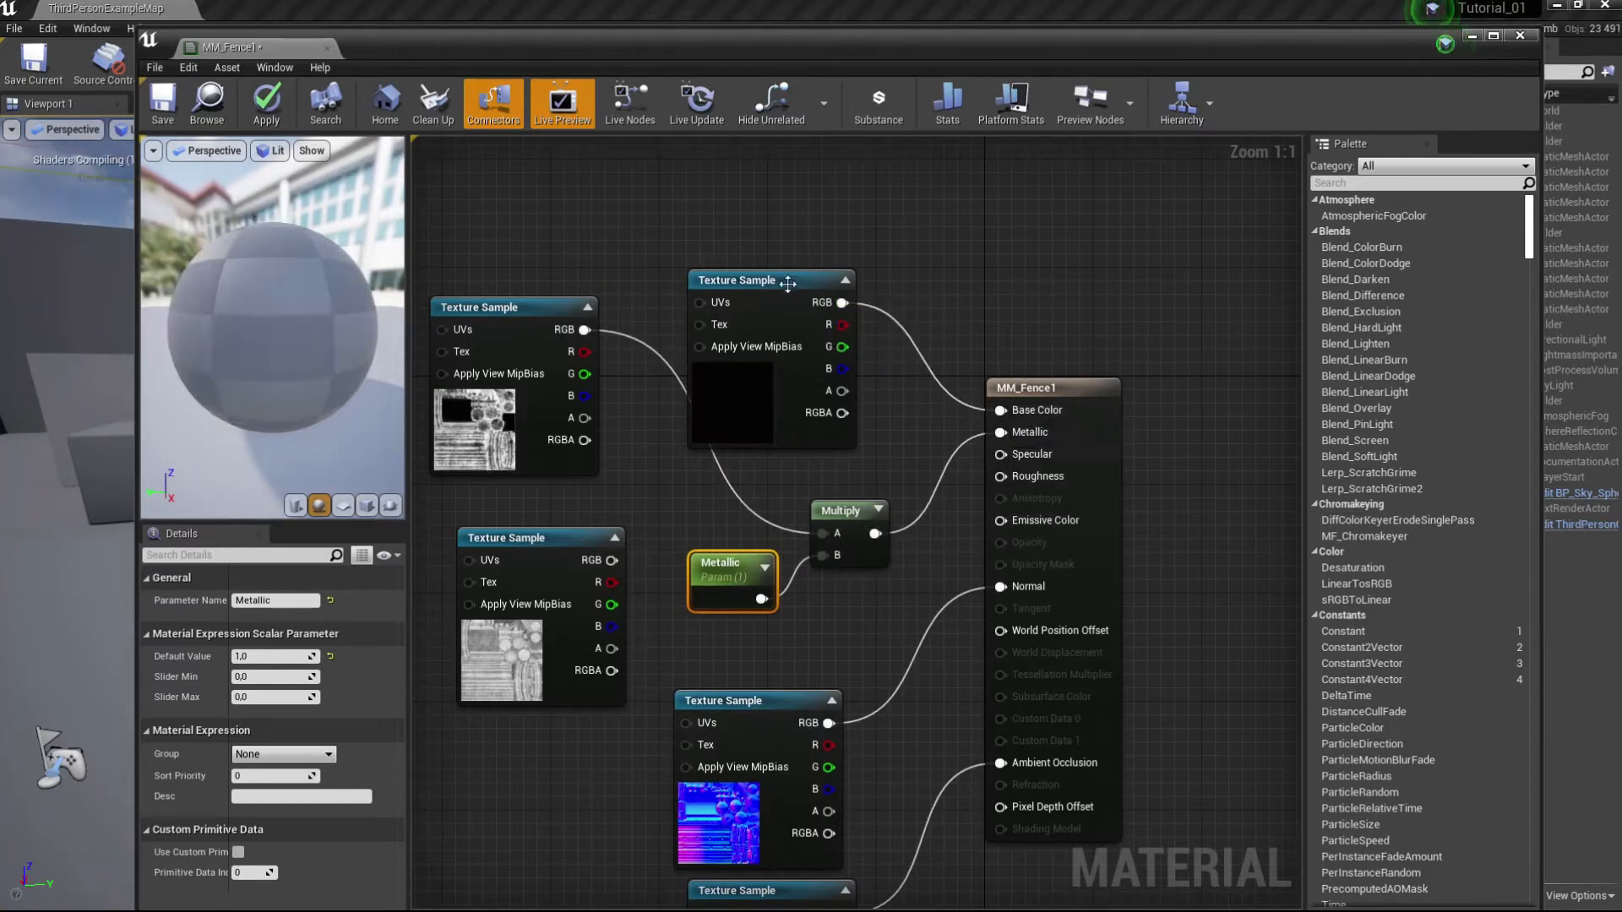
Step: Space out the graph by moving the base color, metallic and Multiply nodes up and the roughness sample farther from the material node
left_click_drag(780, 283, 833, 175)
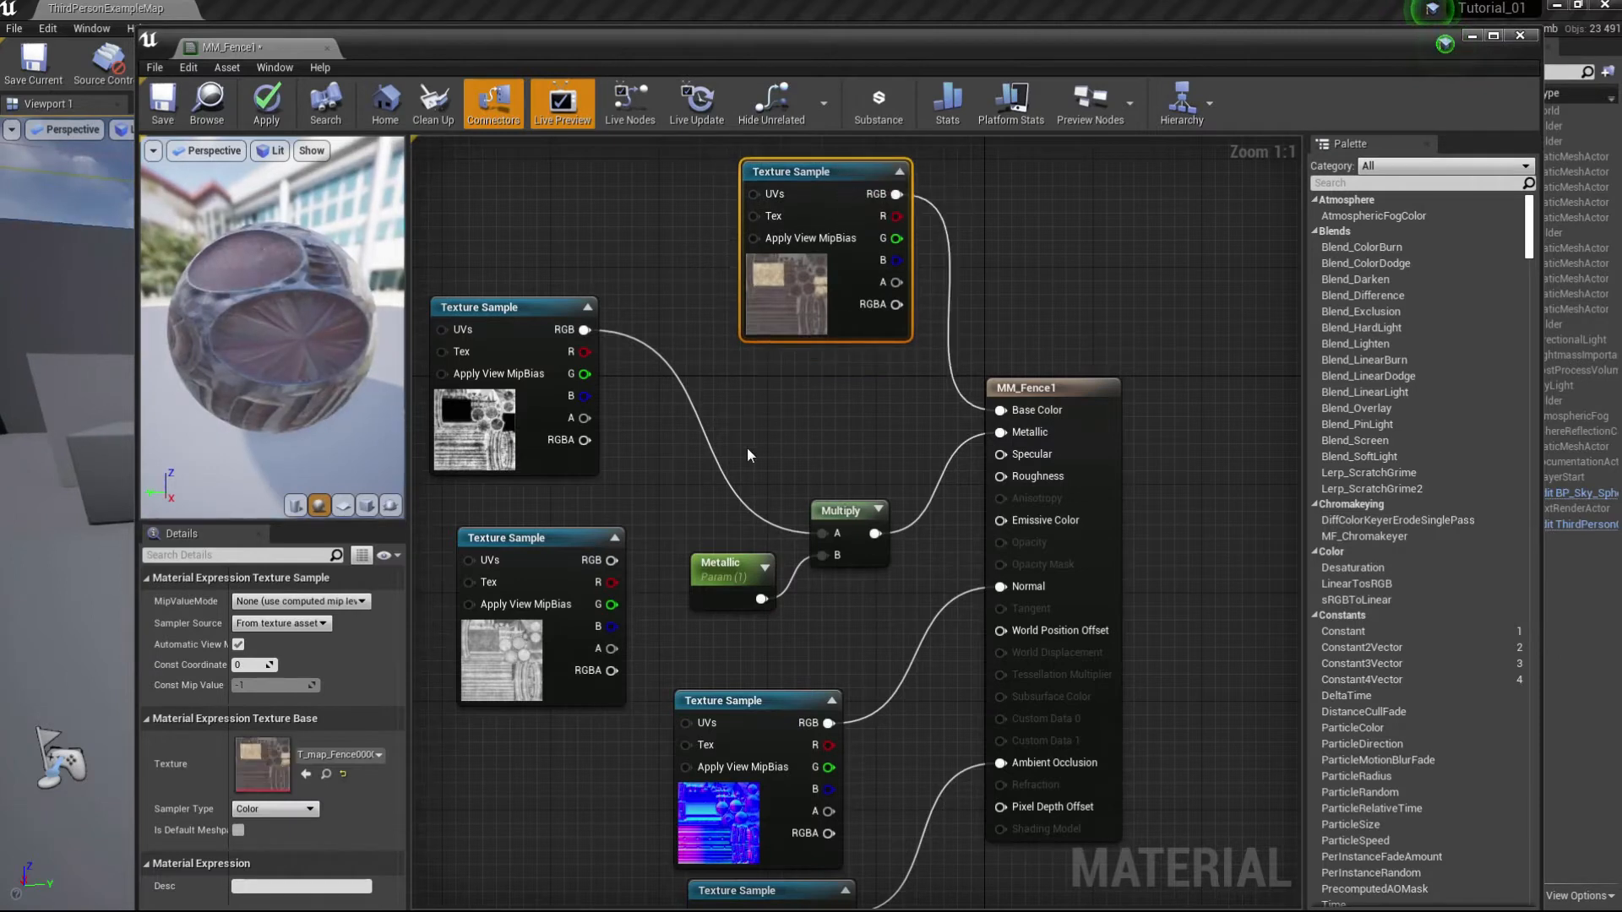
left_click_drag(702, 524, 828, 570)
left_click_drag(841, 514, 853, 392)
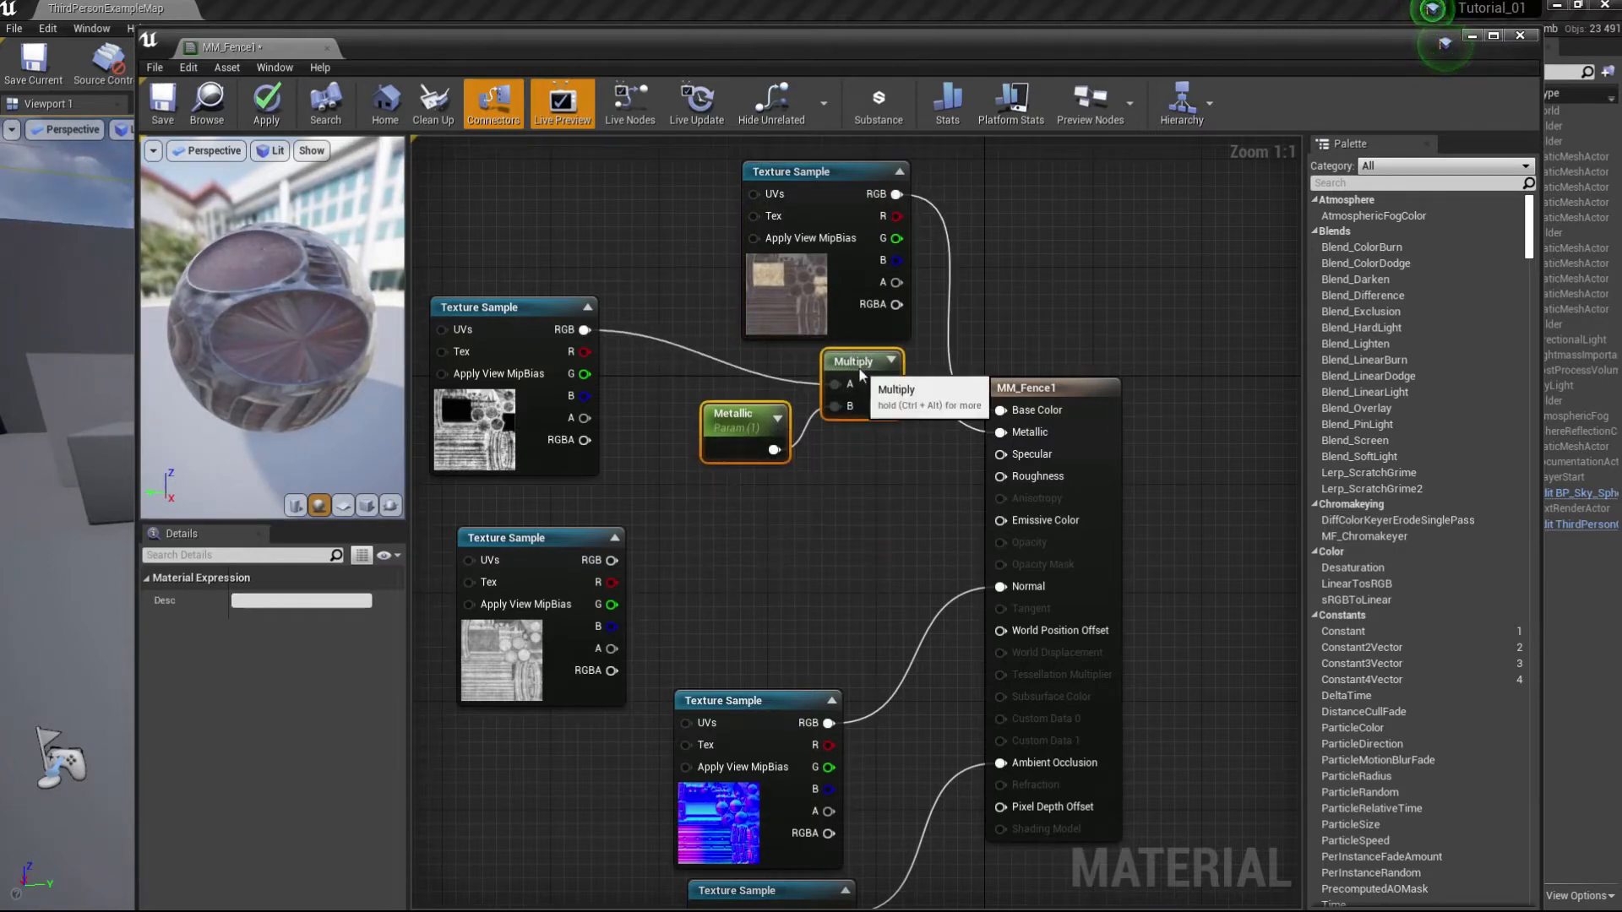
left_click_drag(519, 299, 519, 191)
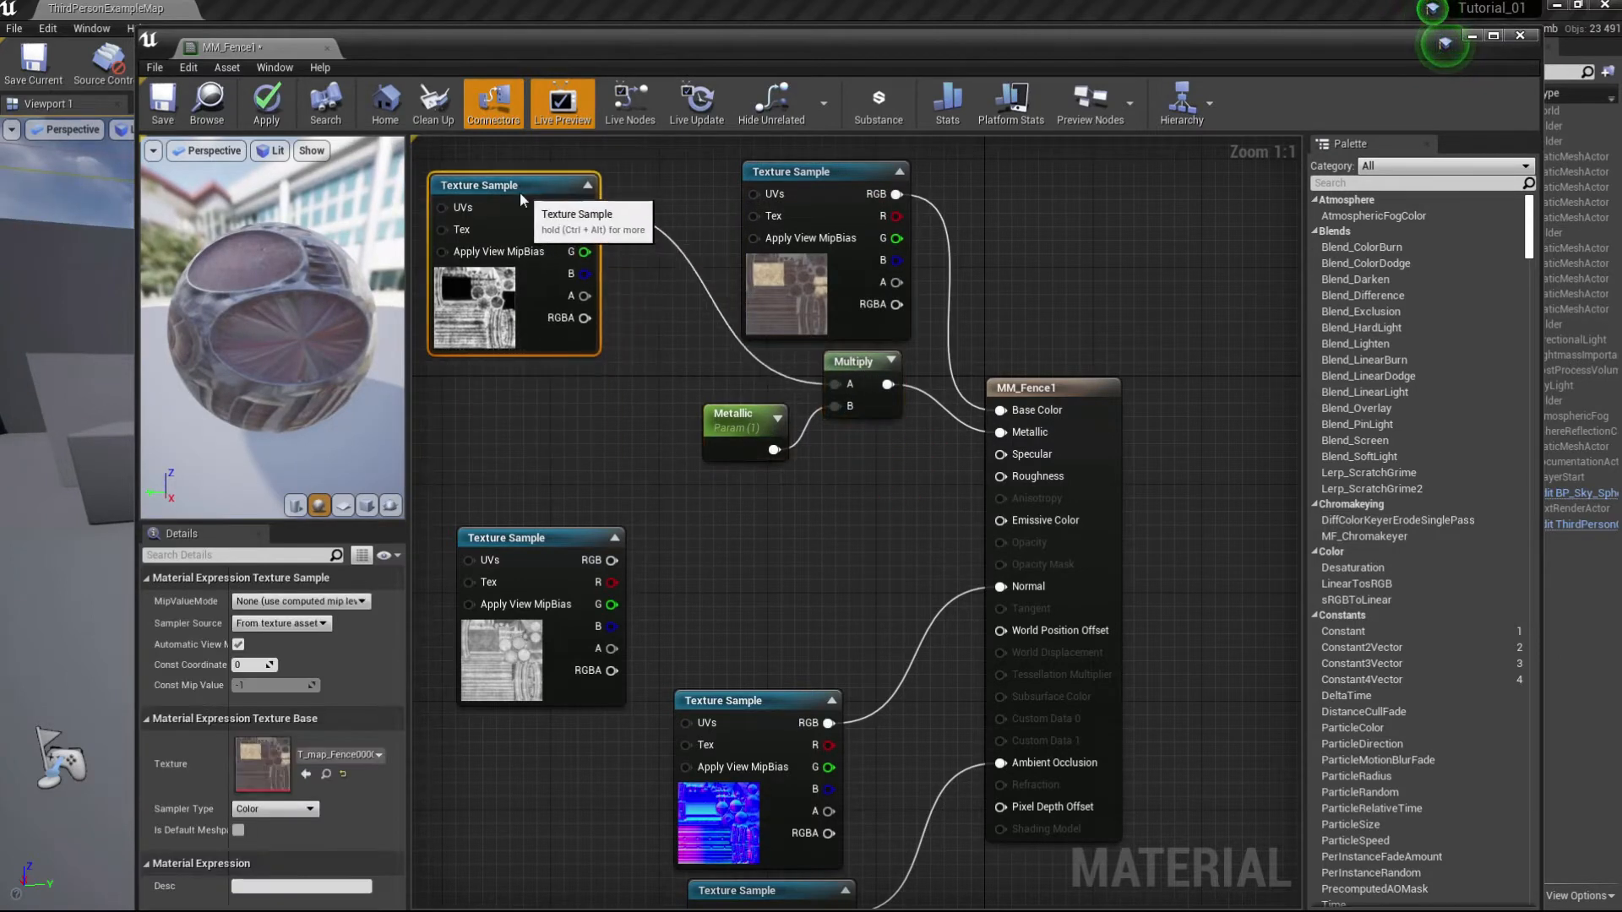
right_click_drag(563, 542, 669, 410)
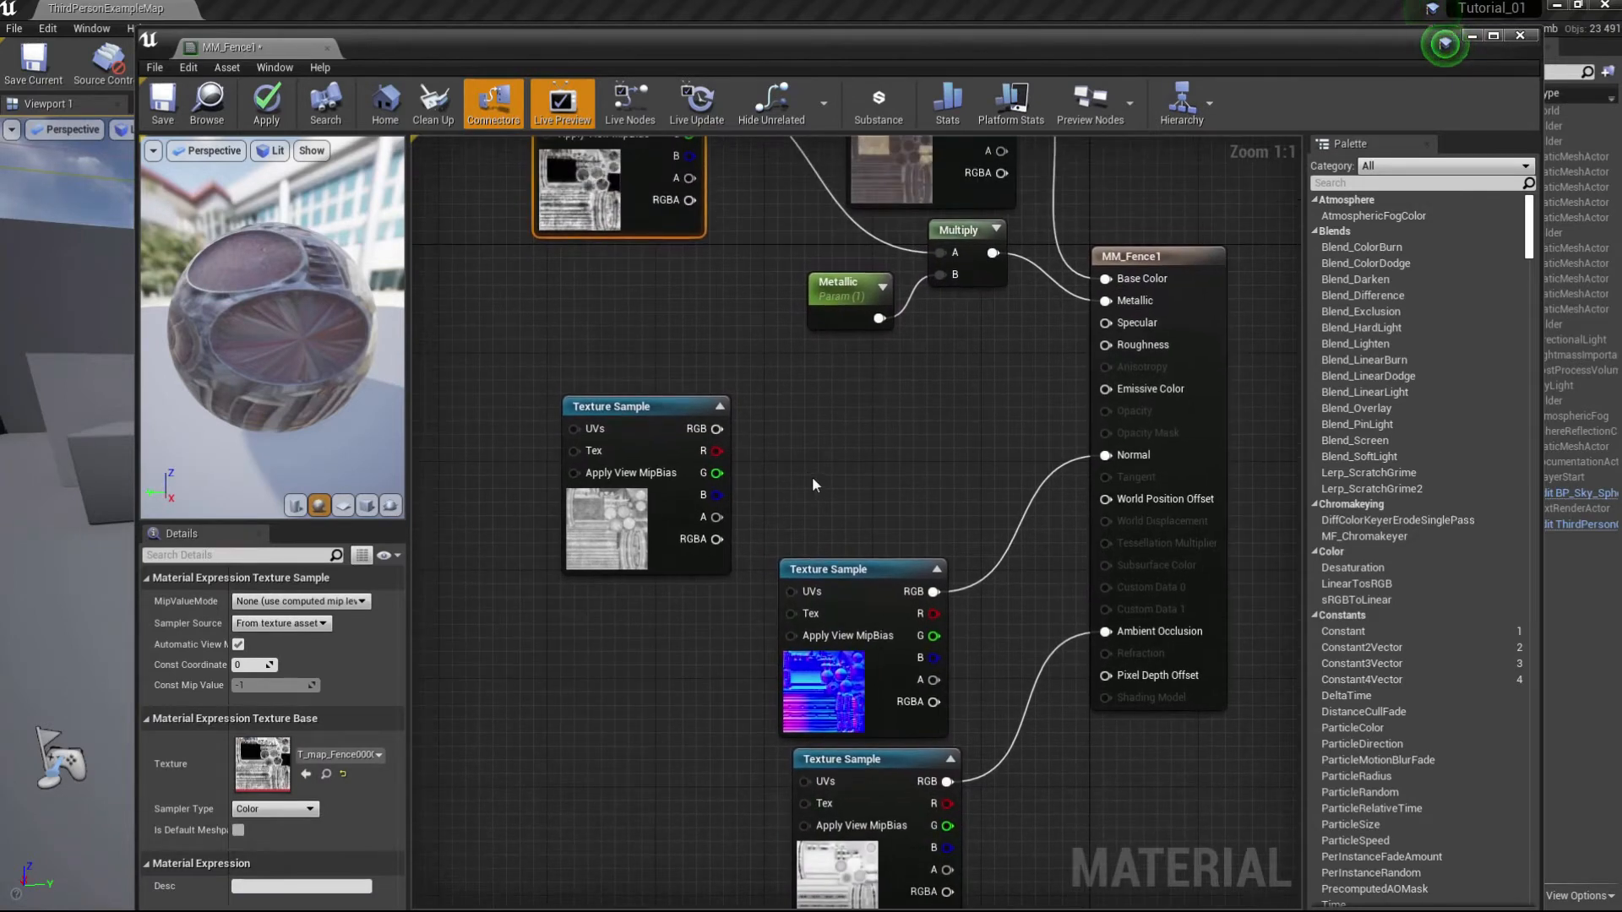
left_click_drag(669, 410, 639, 369)
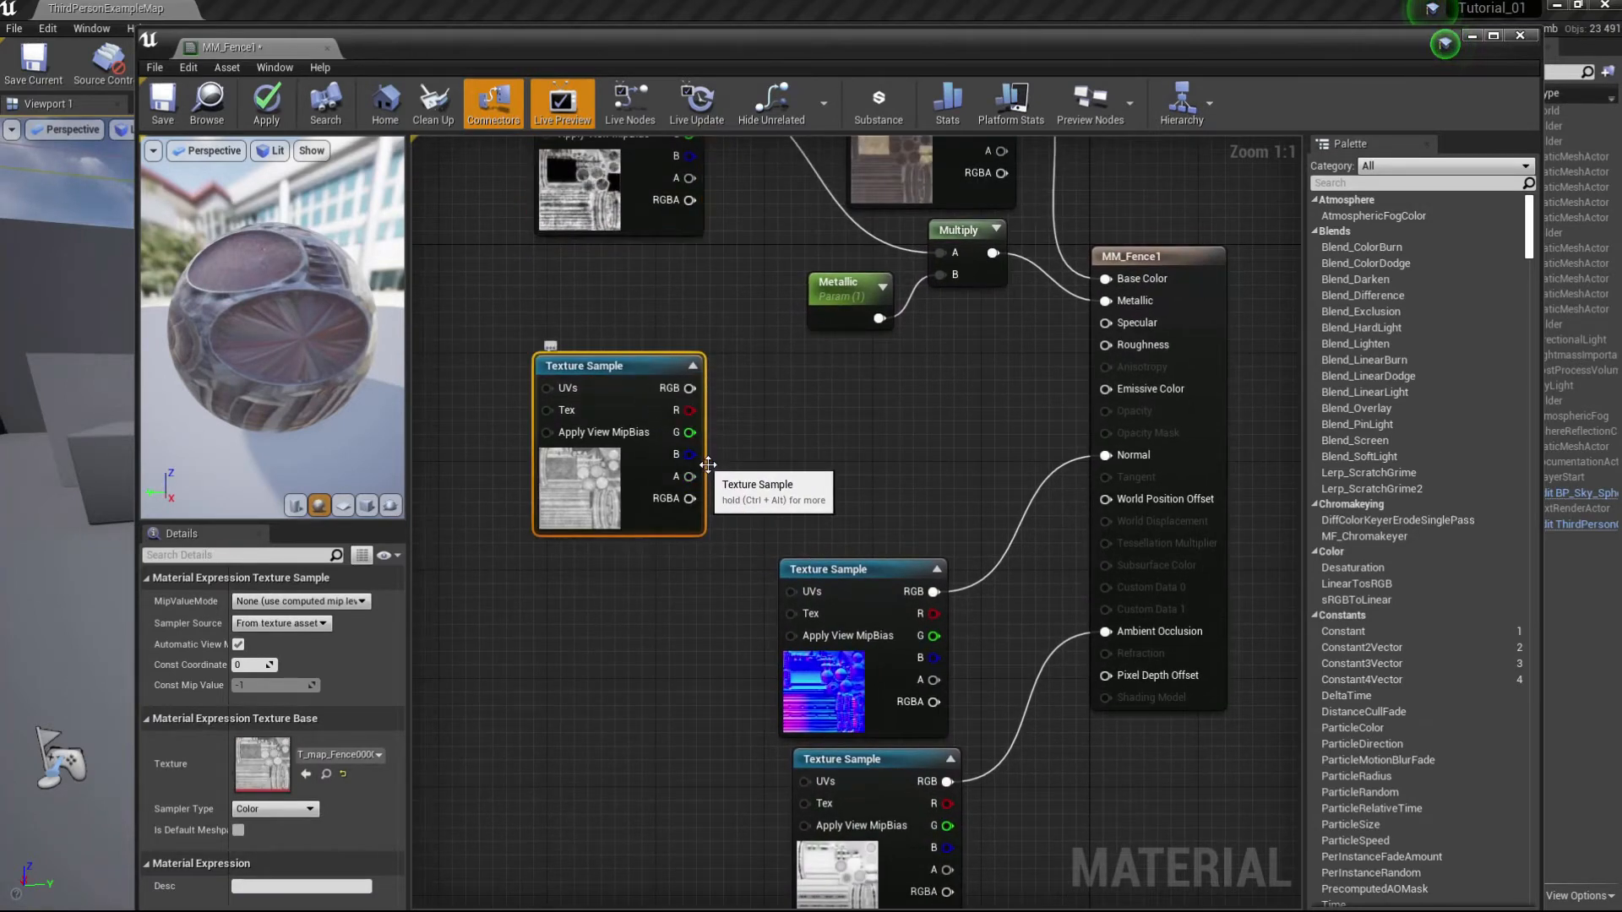
right_click_drag(748, 466, 743, 519)
left_click_drag(600, 414, 546, 414)
Step: Add a Lerp node, feed the roughness map's red channel into its Alpha and connect its output to the material's Roughness input
left_click(735, 503)
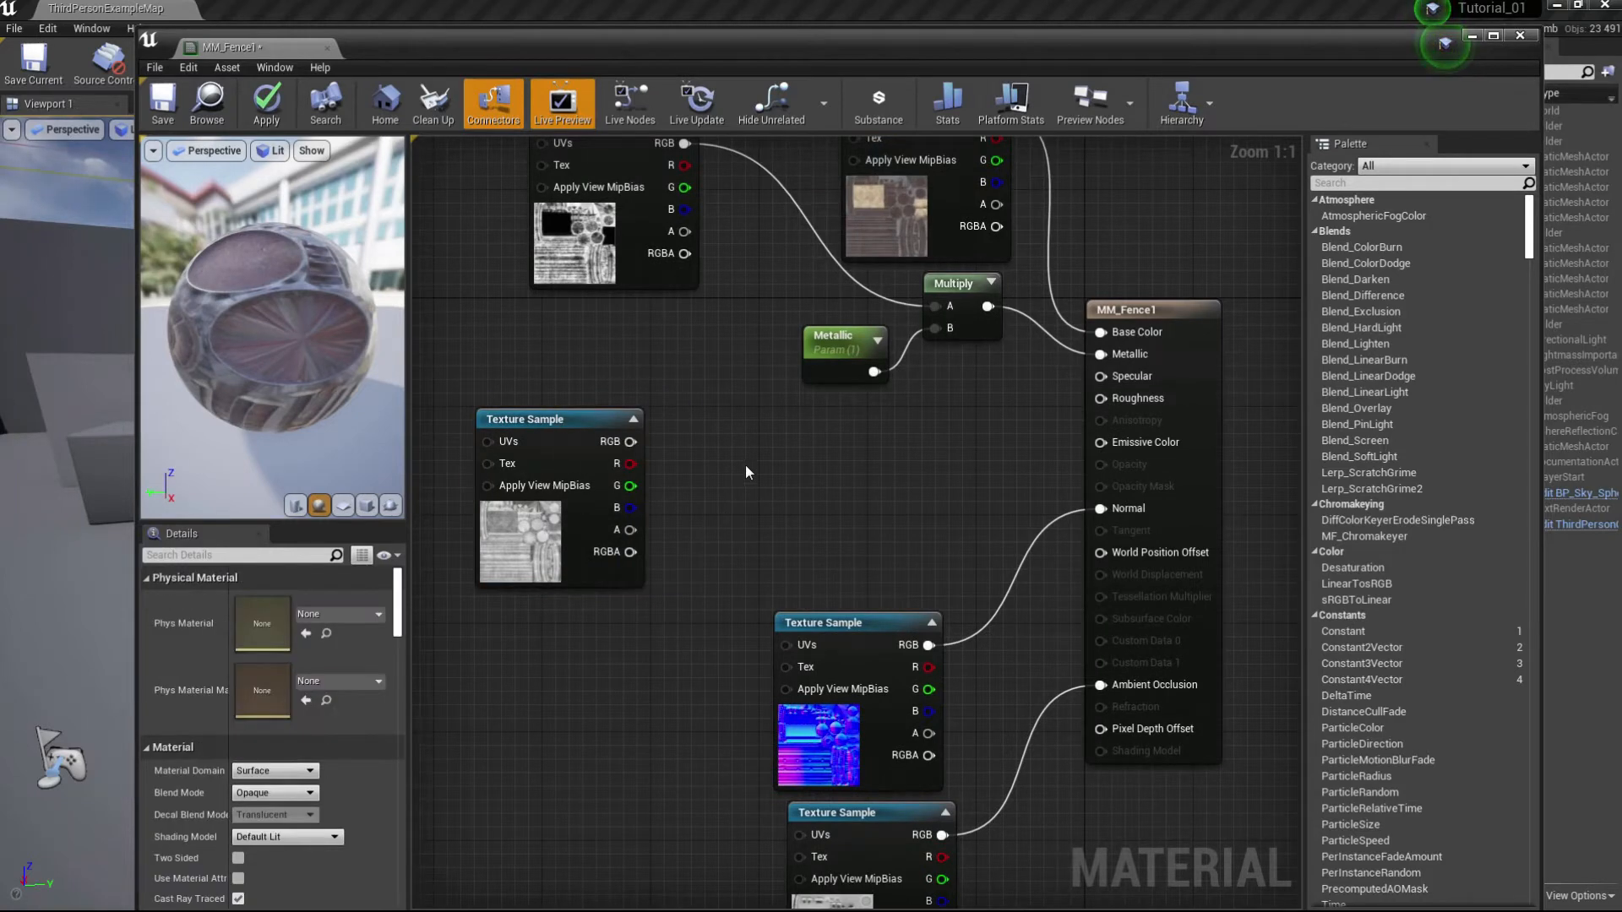
left_click(768, 463)
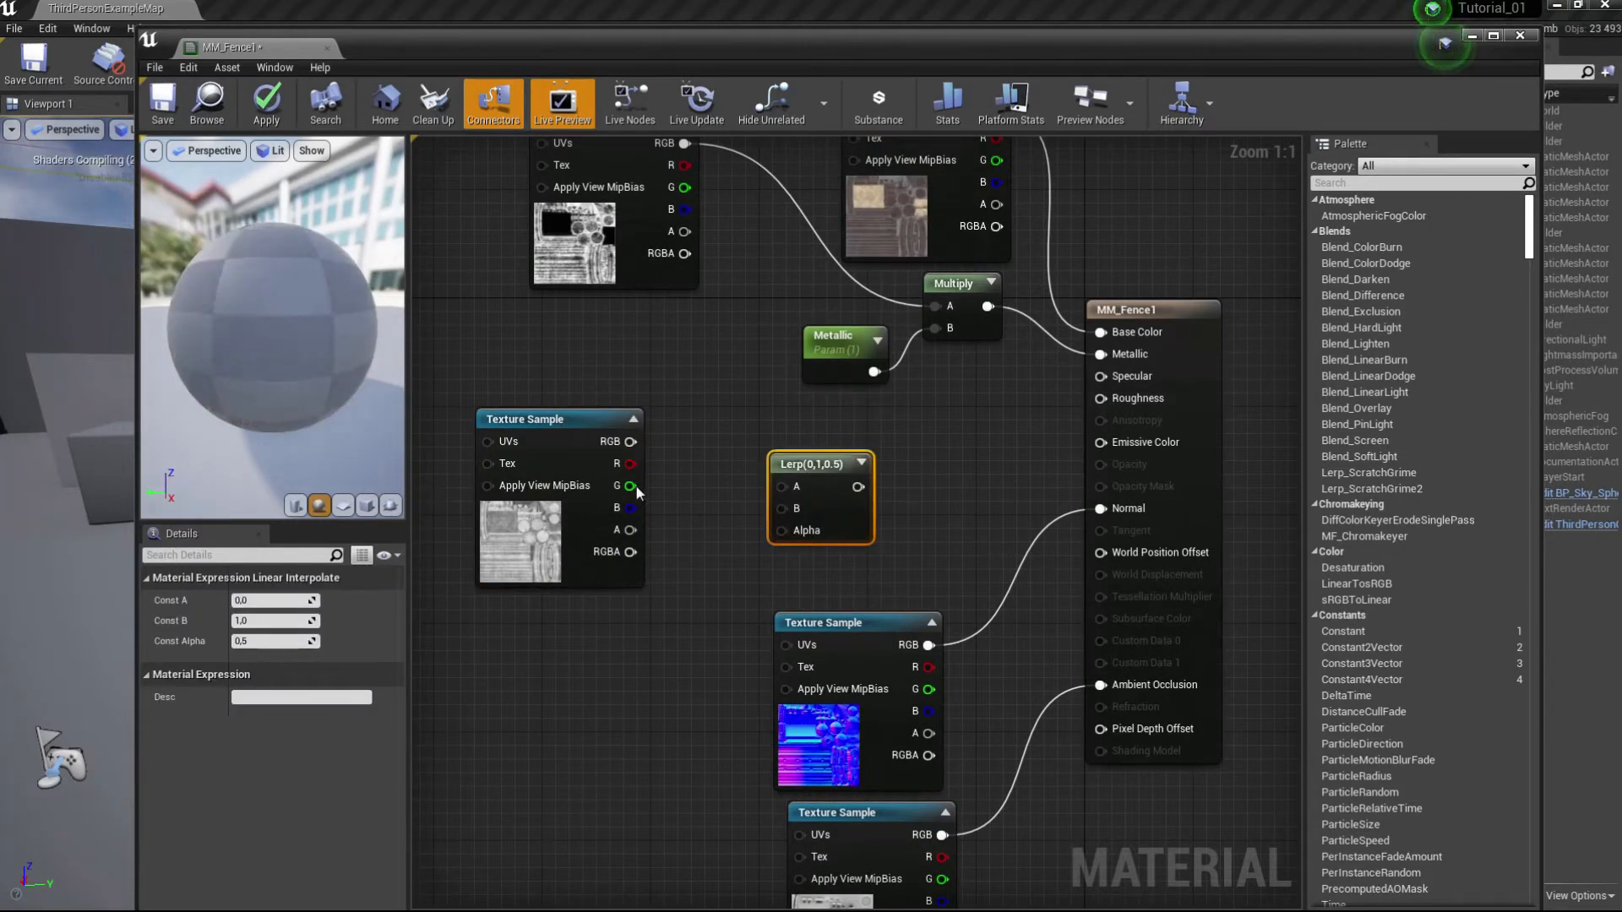
left_click_drag(630, 464, 1101, 399)
left_click_drag(820, 464, 931, 445)
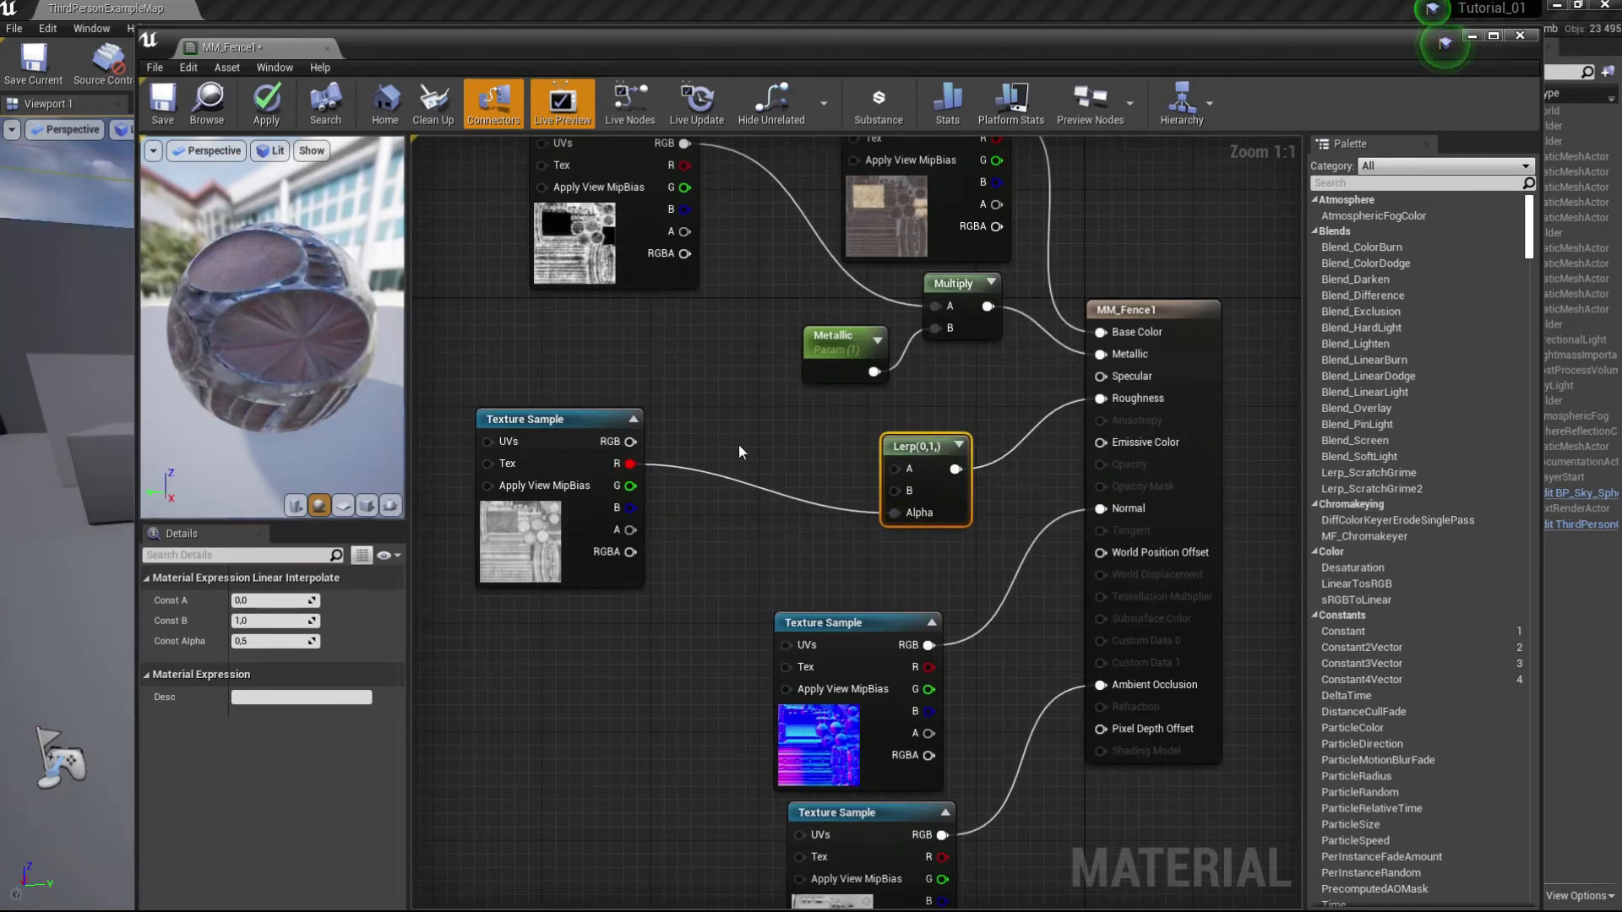
Step: Add a scalar parameter named Roughness_A beside the Lerp node and duplicate it below as Roughness_B
left_click(737, 444)
left_click(715, 424)
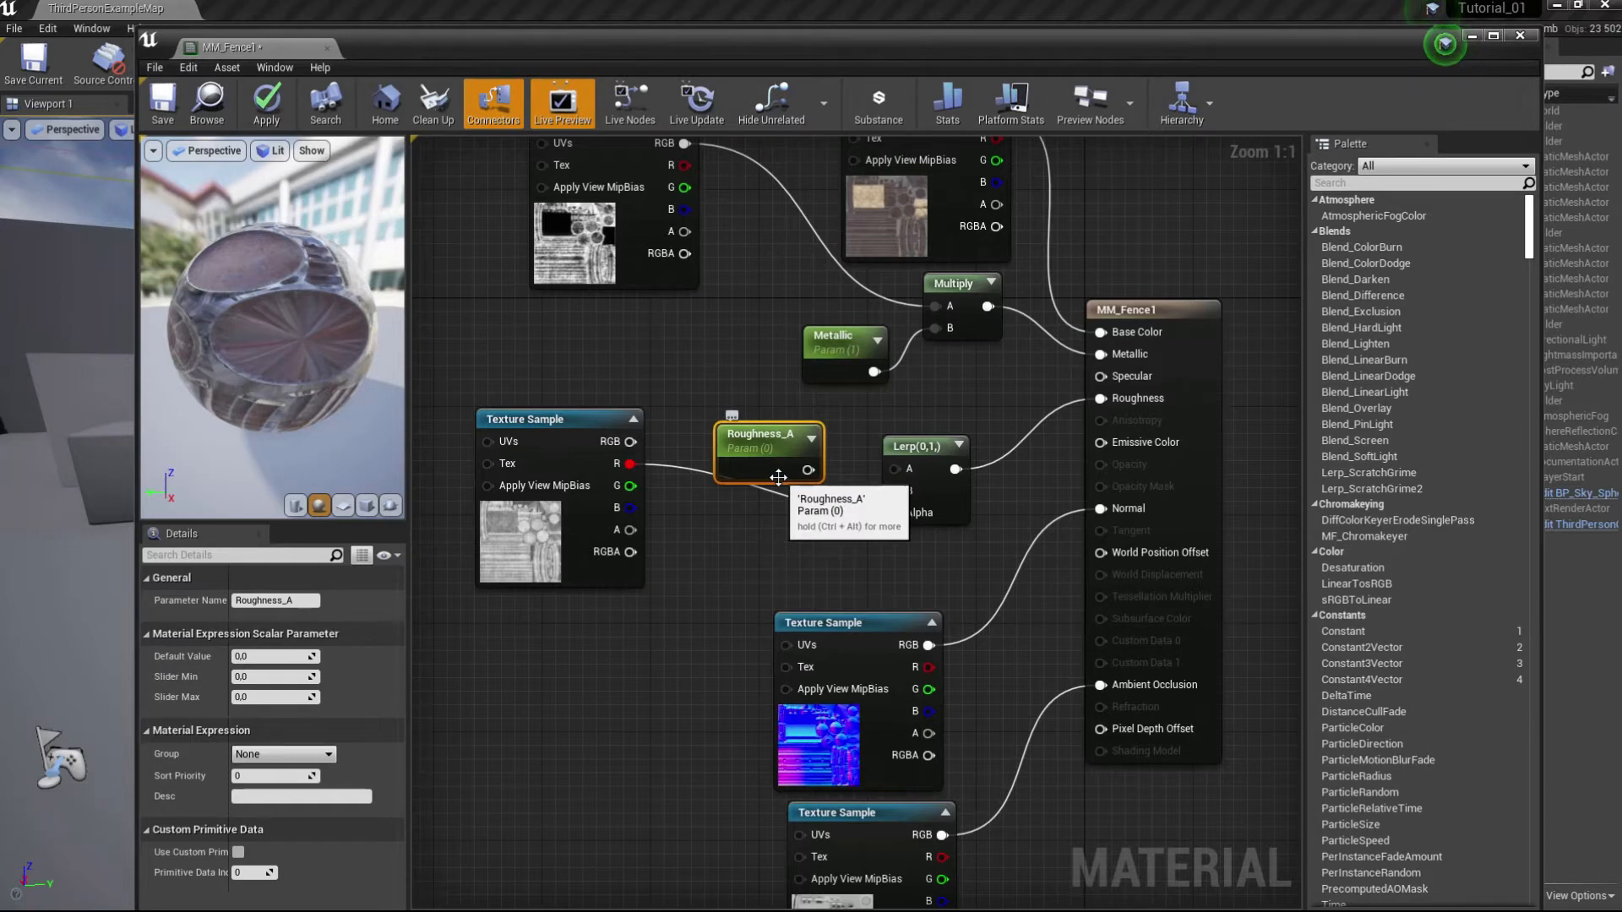
key("ctrl+w")
left_click_drag(843, 491, 793, 528)
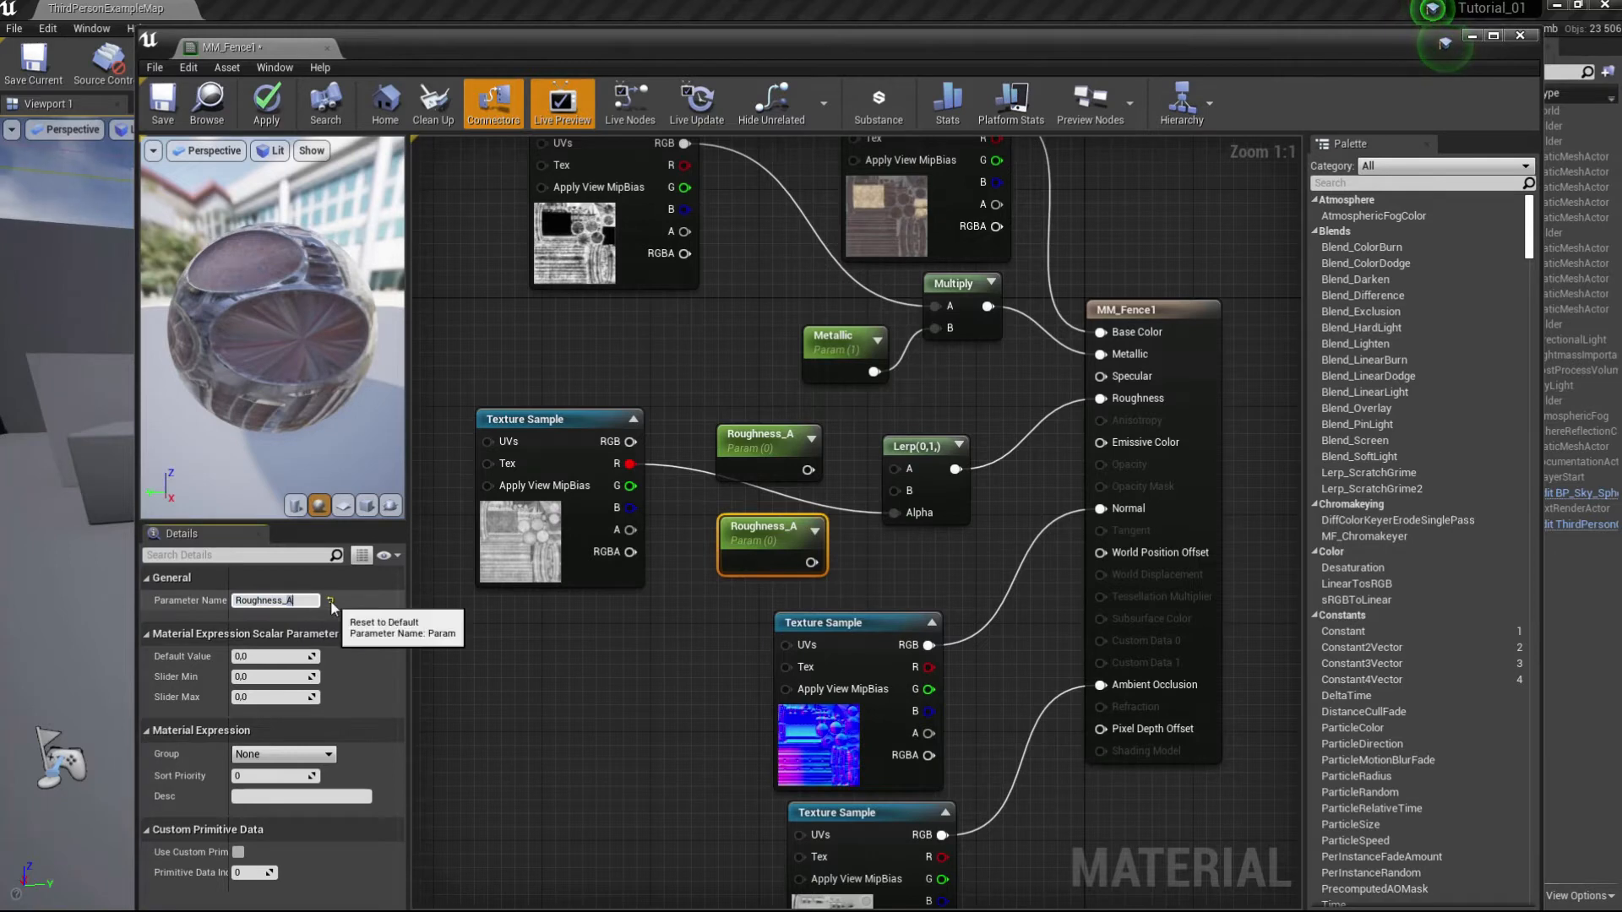
key("Return")
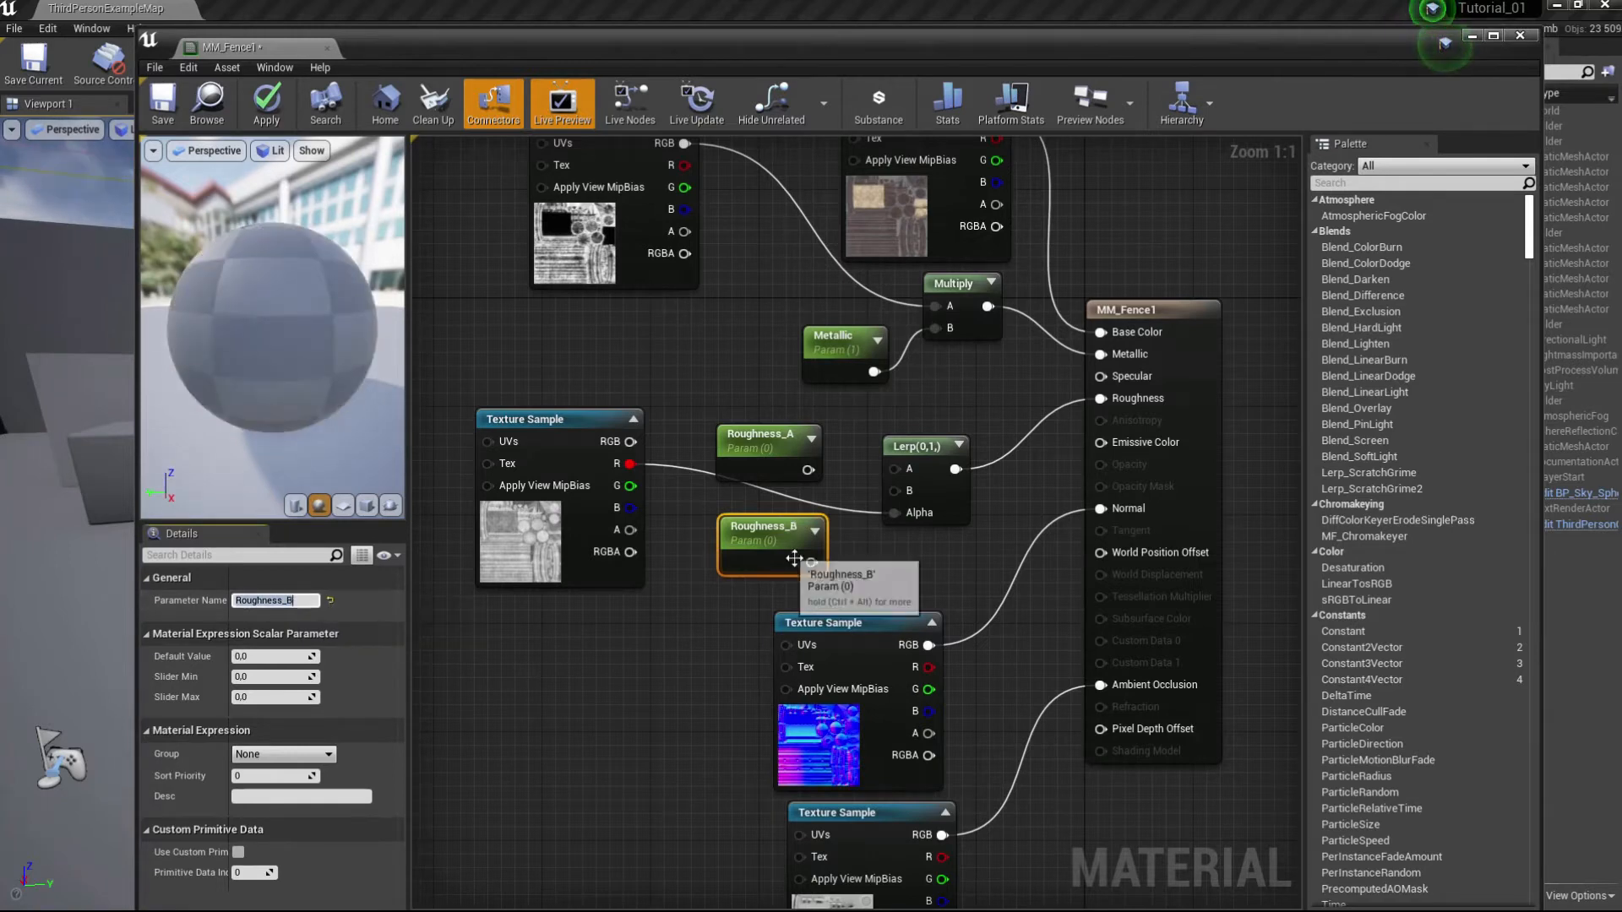
Step: Connect Roughness_B to the Lerp's B input, set Roughness_A's default value to 1.0 and connect it to input A
left_click_drag(811, 563, 895, 491)
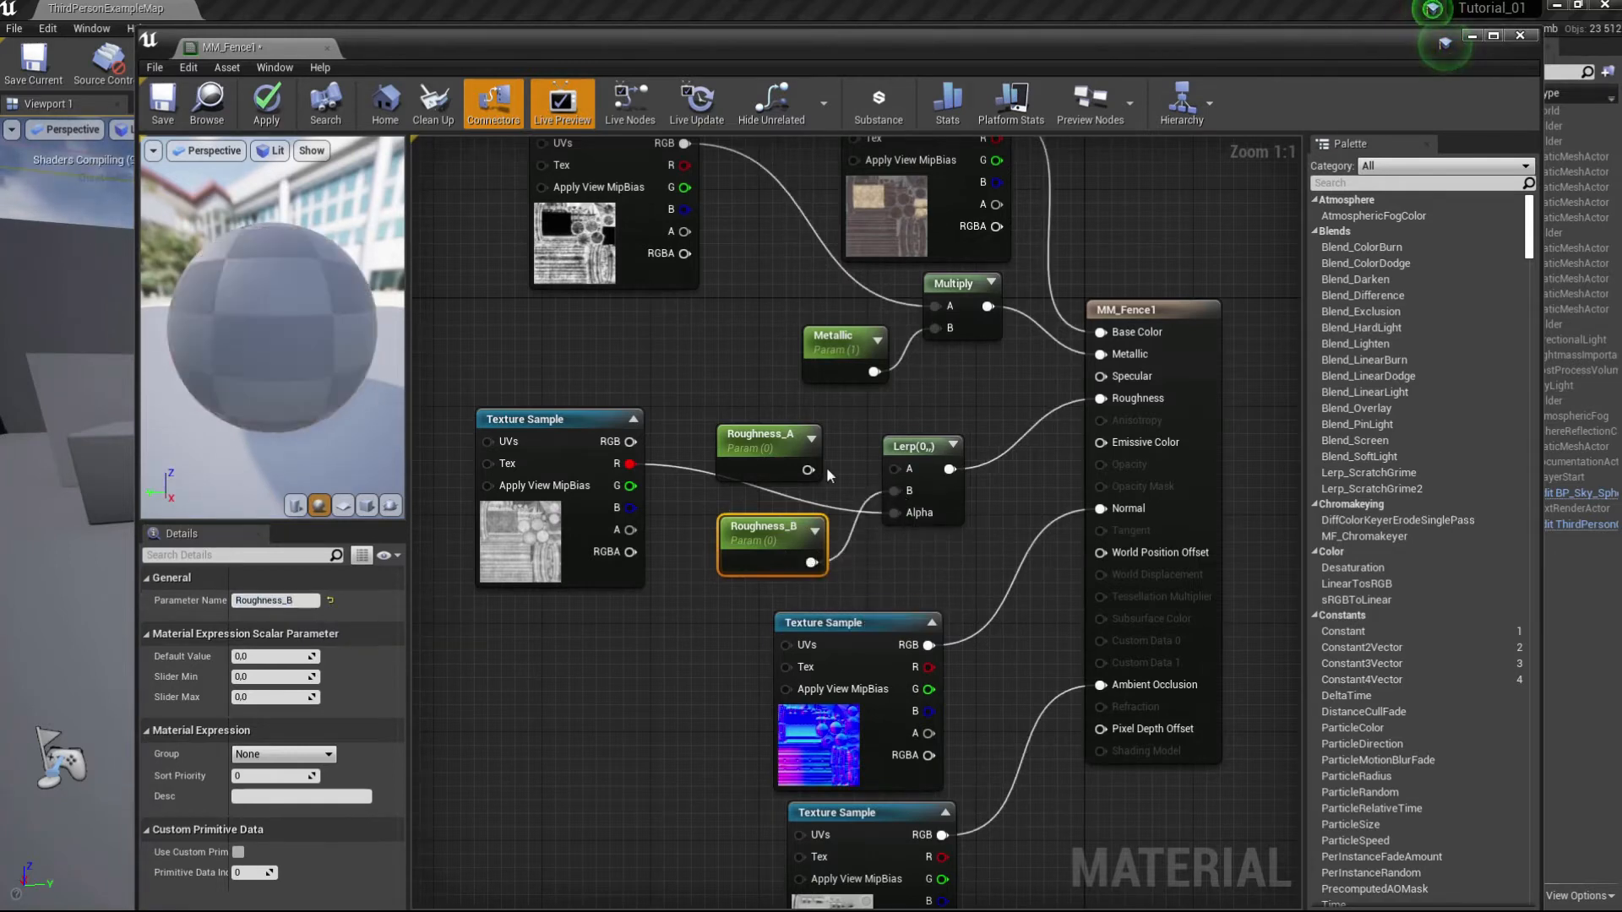
left_click(773, 456)
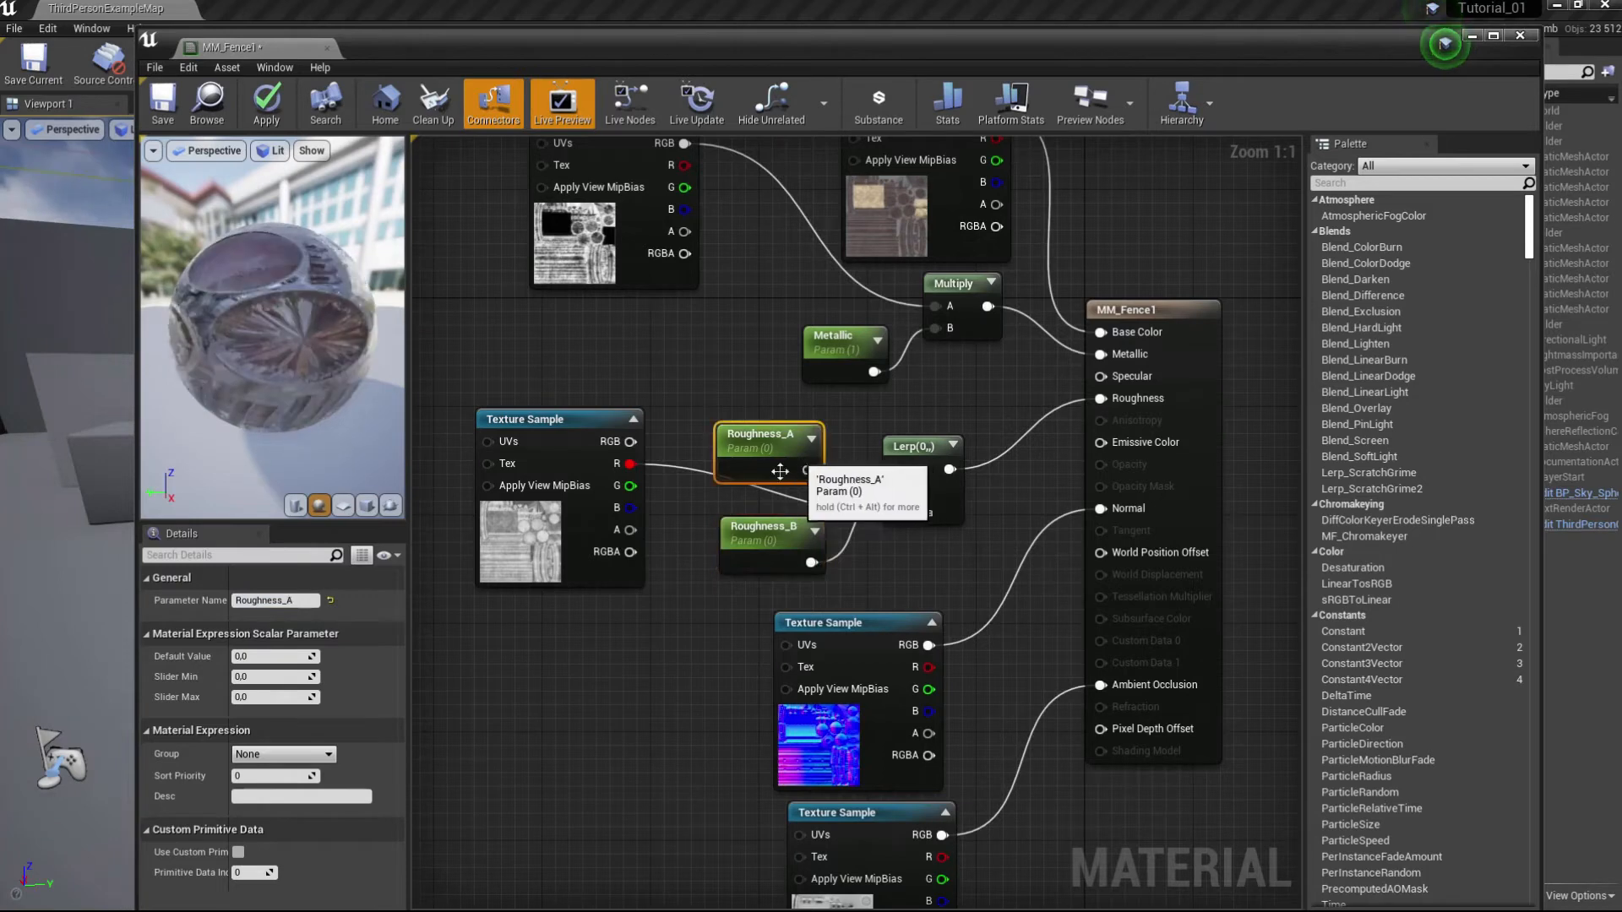
left_click(274, 662)
type("1")
key("Return")
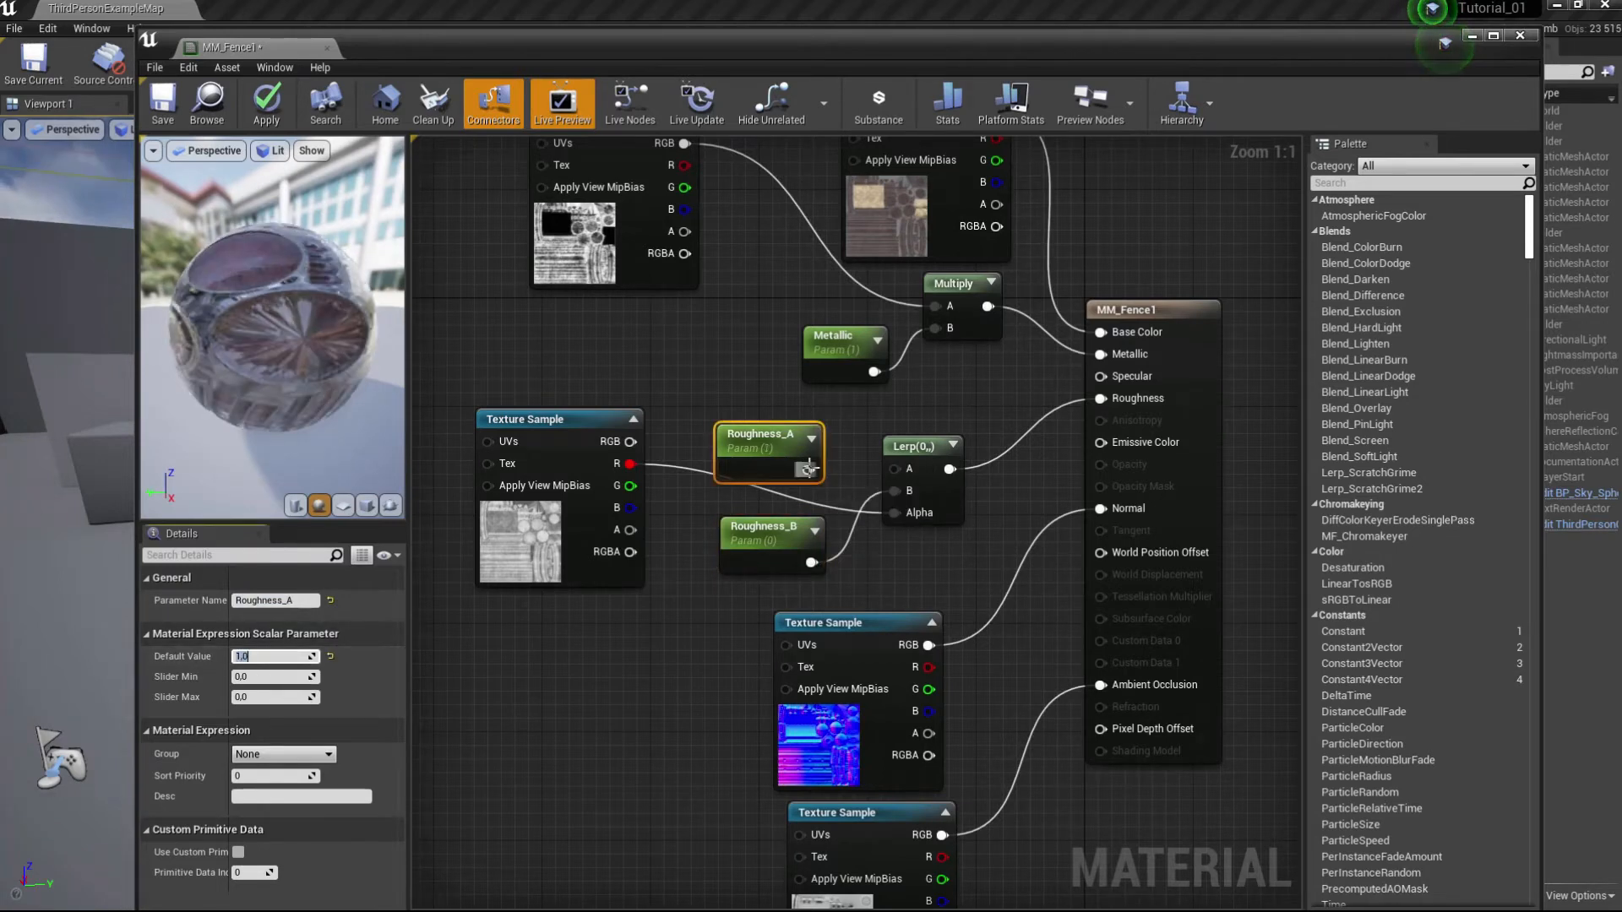
left_click_drag(809, 469, 895, 468)
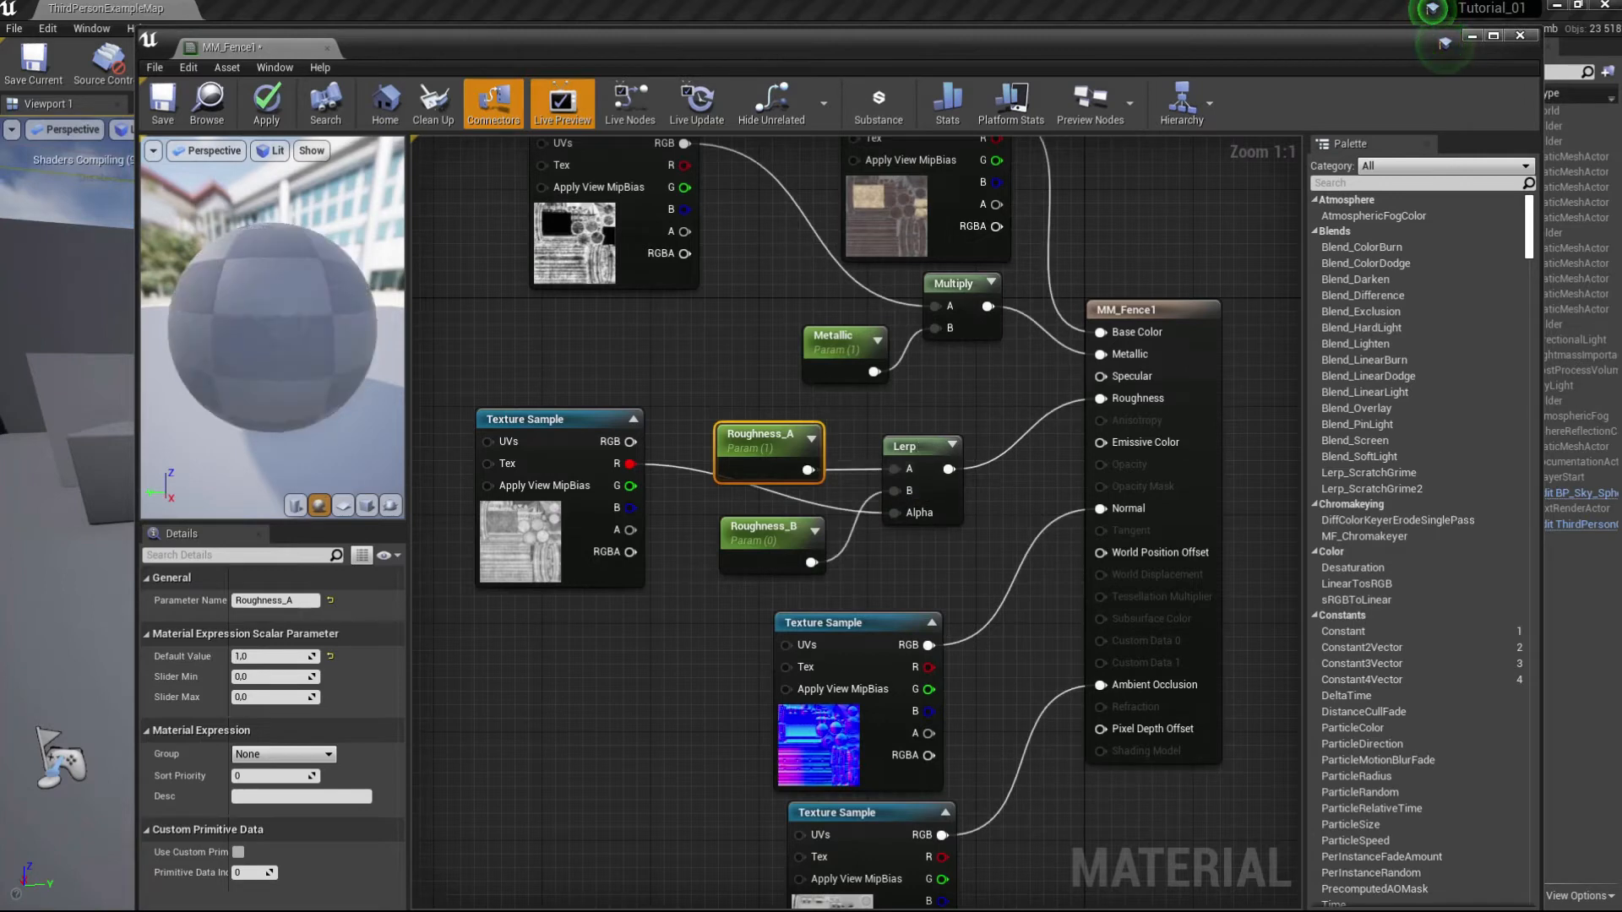
Step: Save the MM_Fence1 material and close its editor
scroll(938, 488, "down", 2)
mouse_move(923, 507)
right_mouse_down()
mouse_move(913, 555)
mouse_move(938, 512)
right_mouse_up()
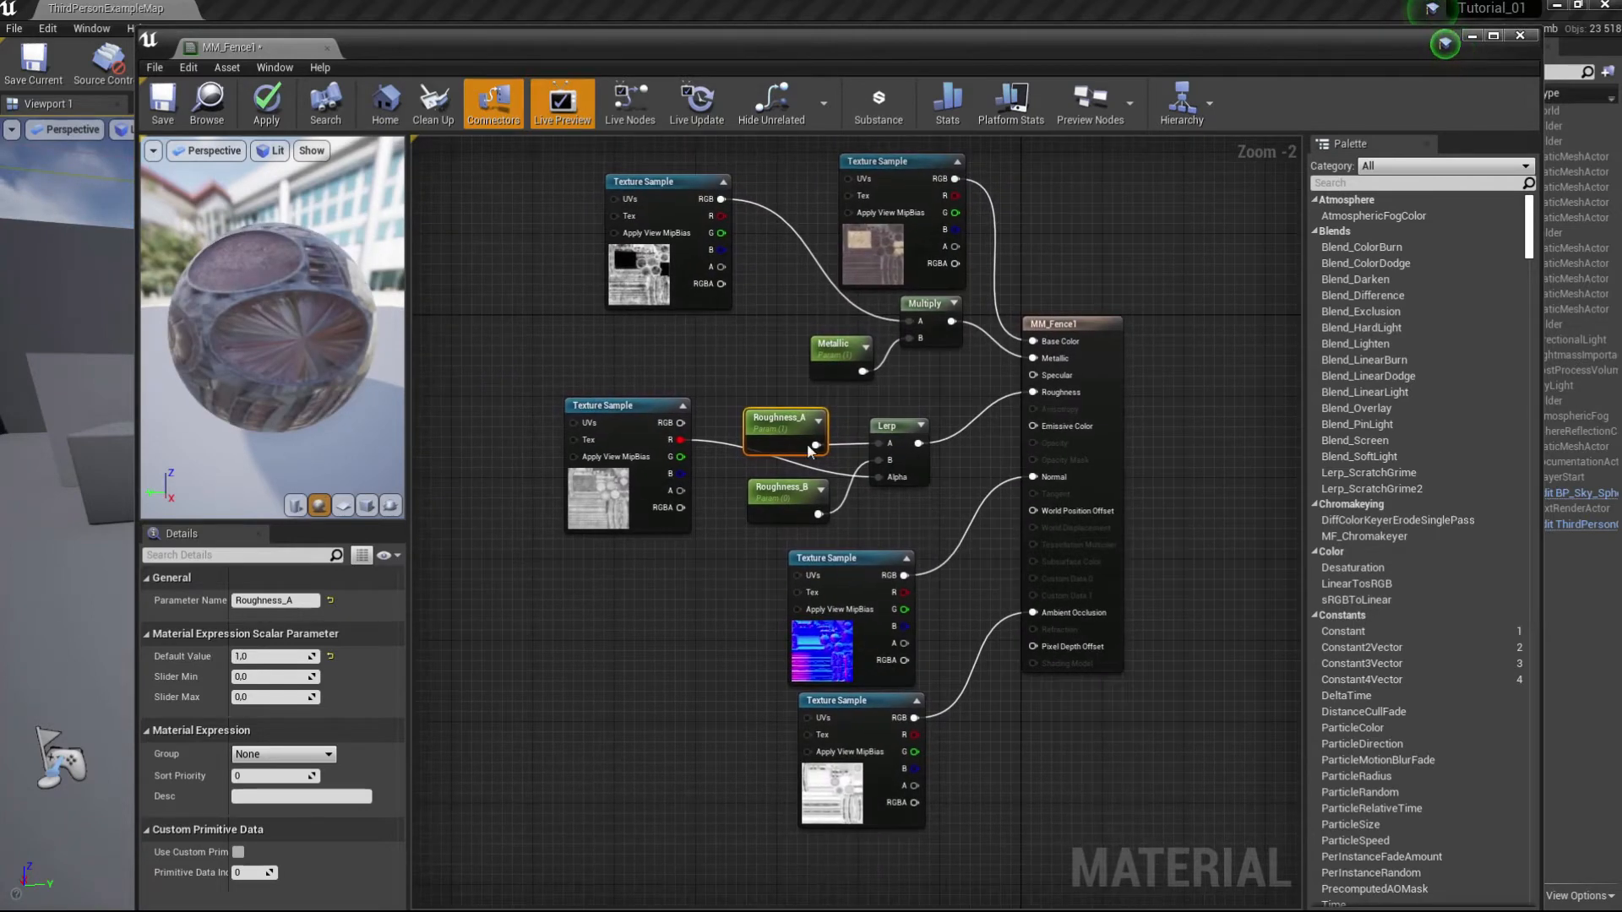
left_click(162, 102)
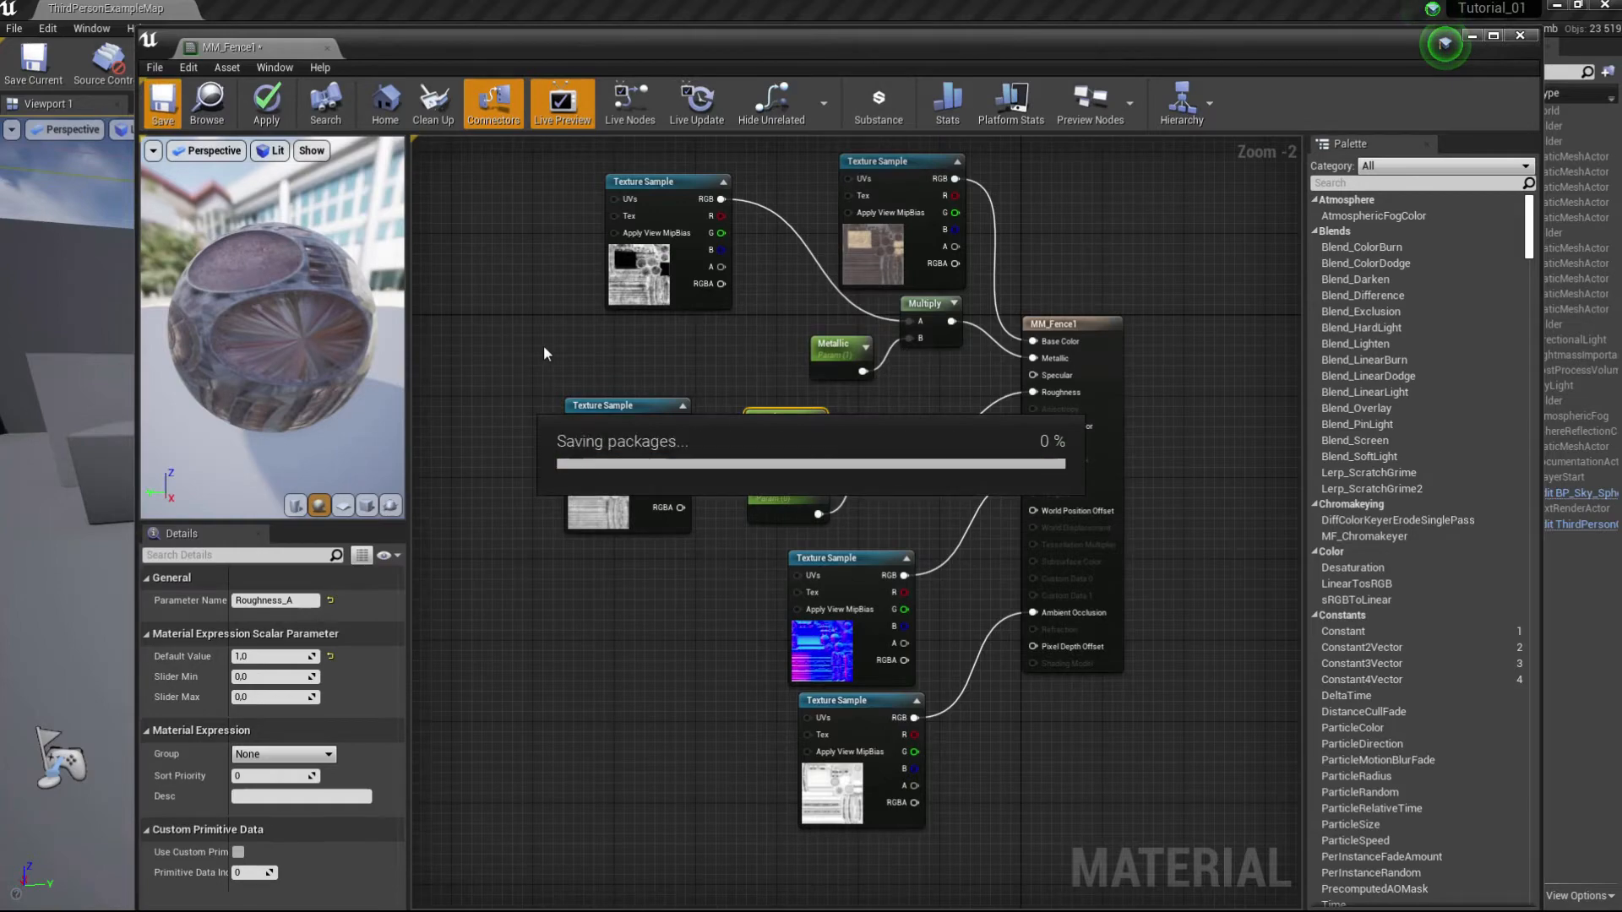
left_click(328, 49)
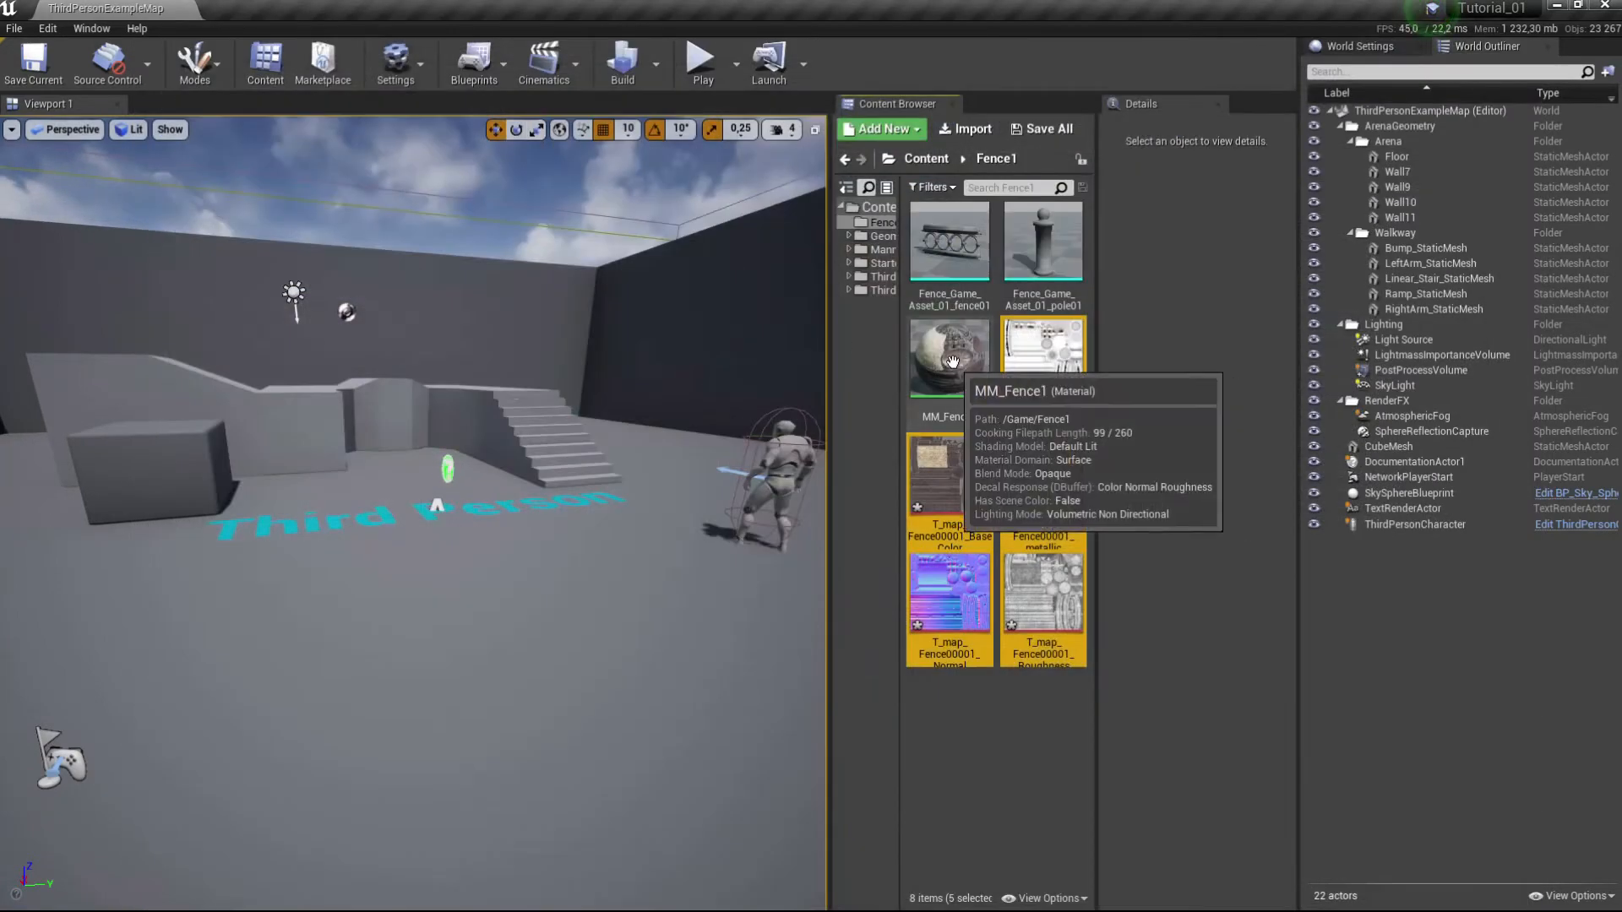
Step: Create a material instance from MM_Fence1 and name it mi_Fence_001
right_click(955, 355)
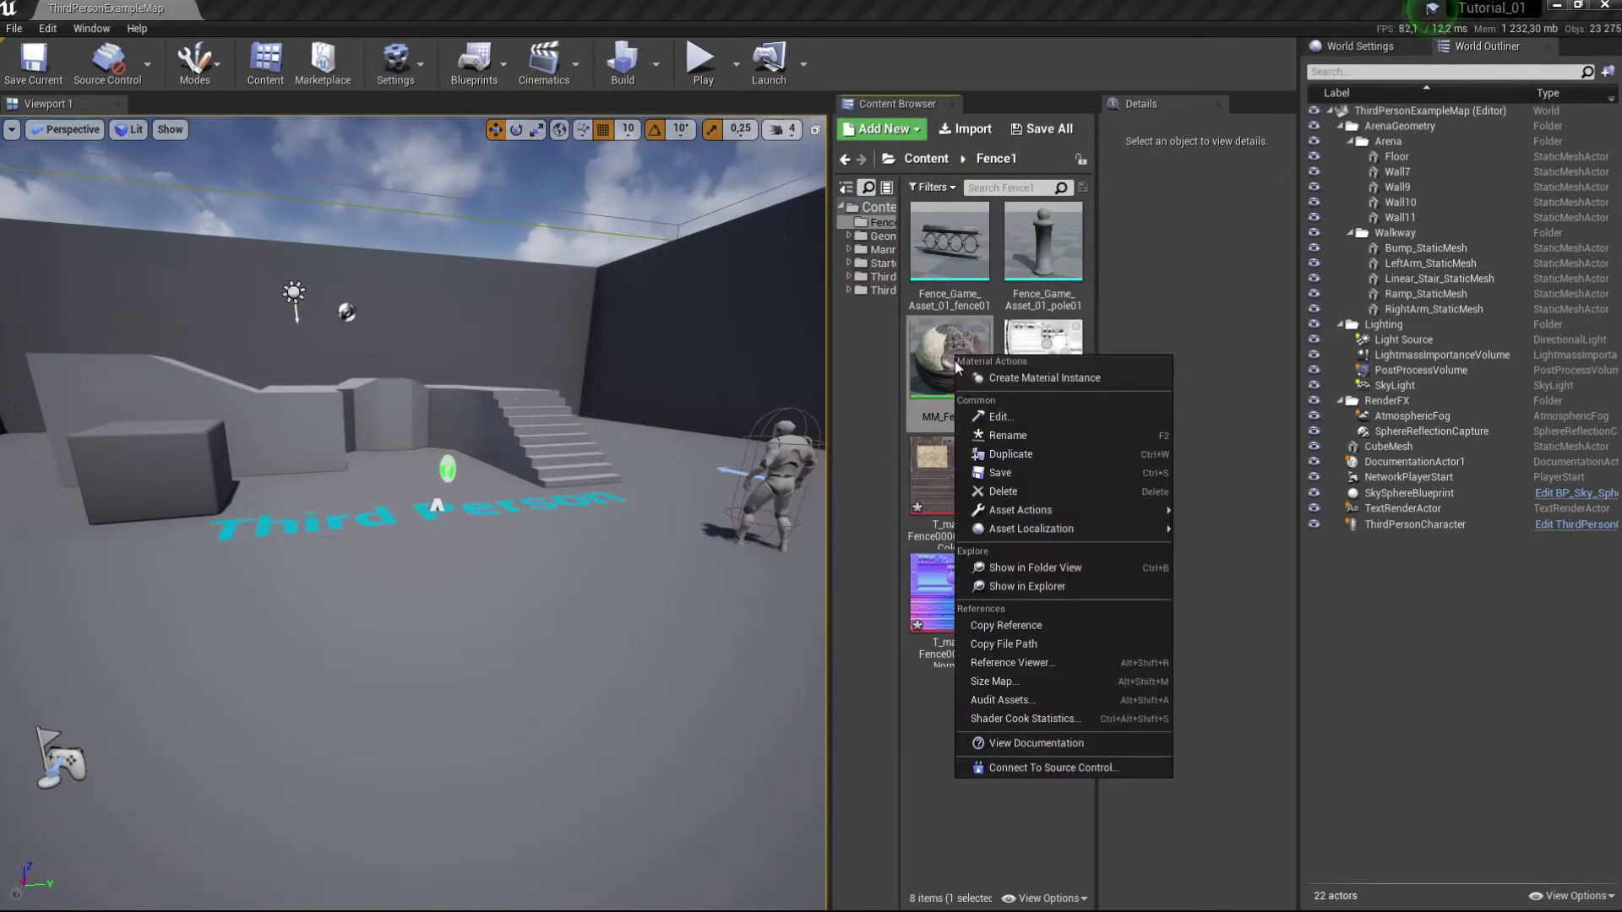
left_click(1007, 377)
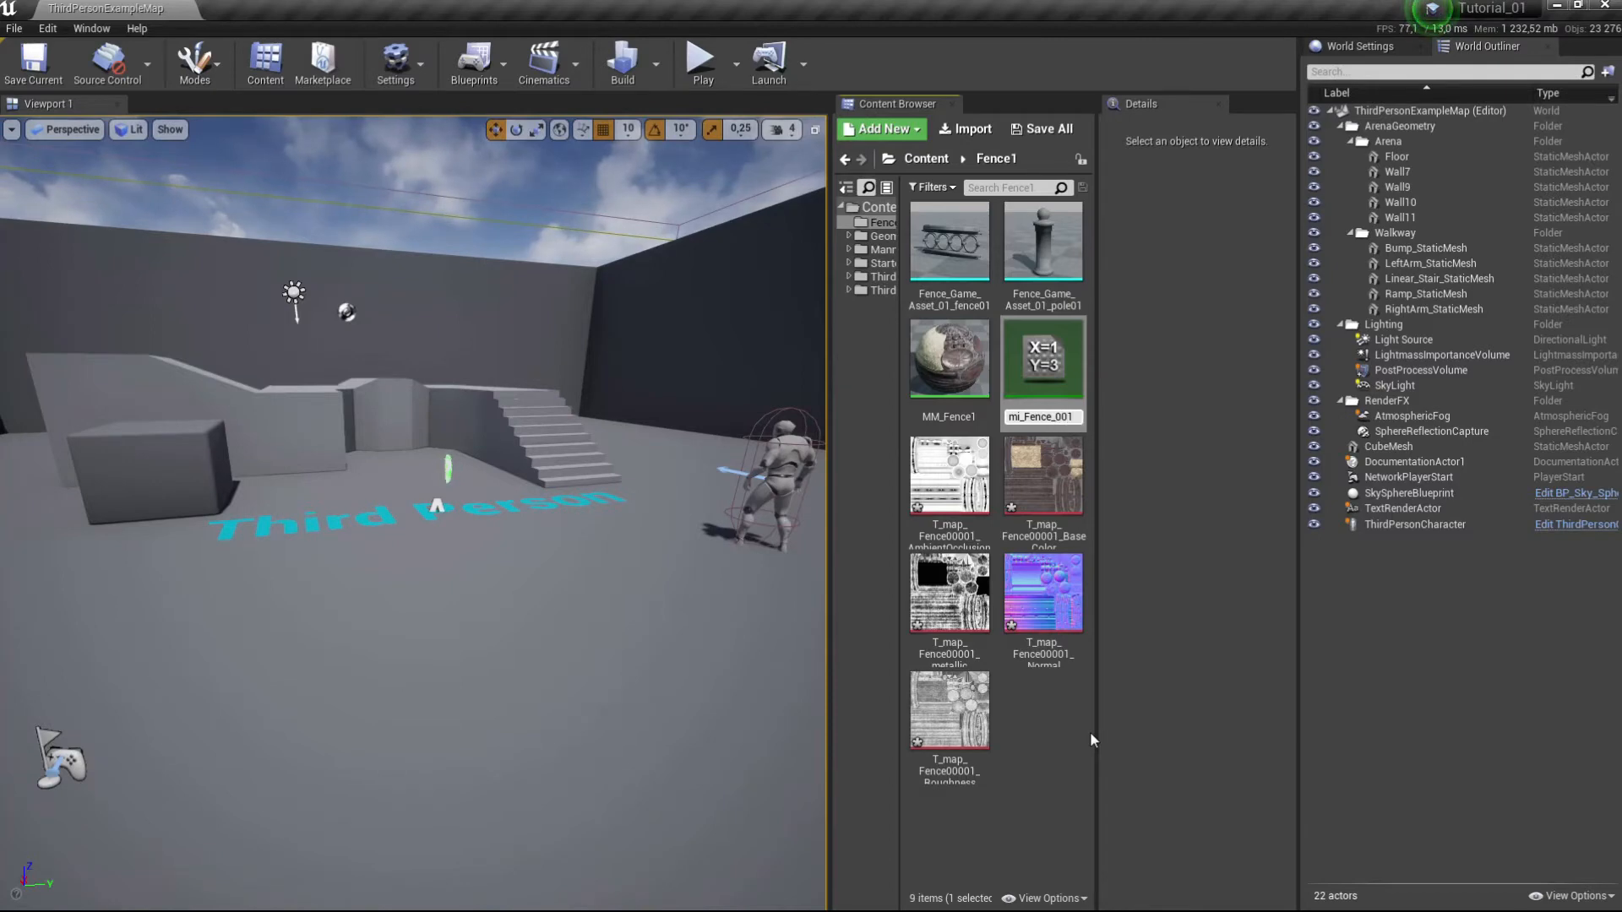
key("Return")
Step: Open the Fence_Game_Asset_01_fence01 mesh and assign mi_Fence_001 to its material slot
double_click(974, 264)
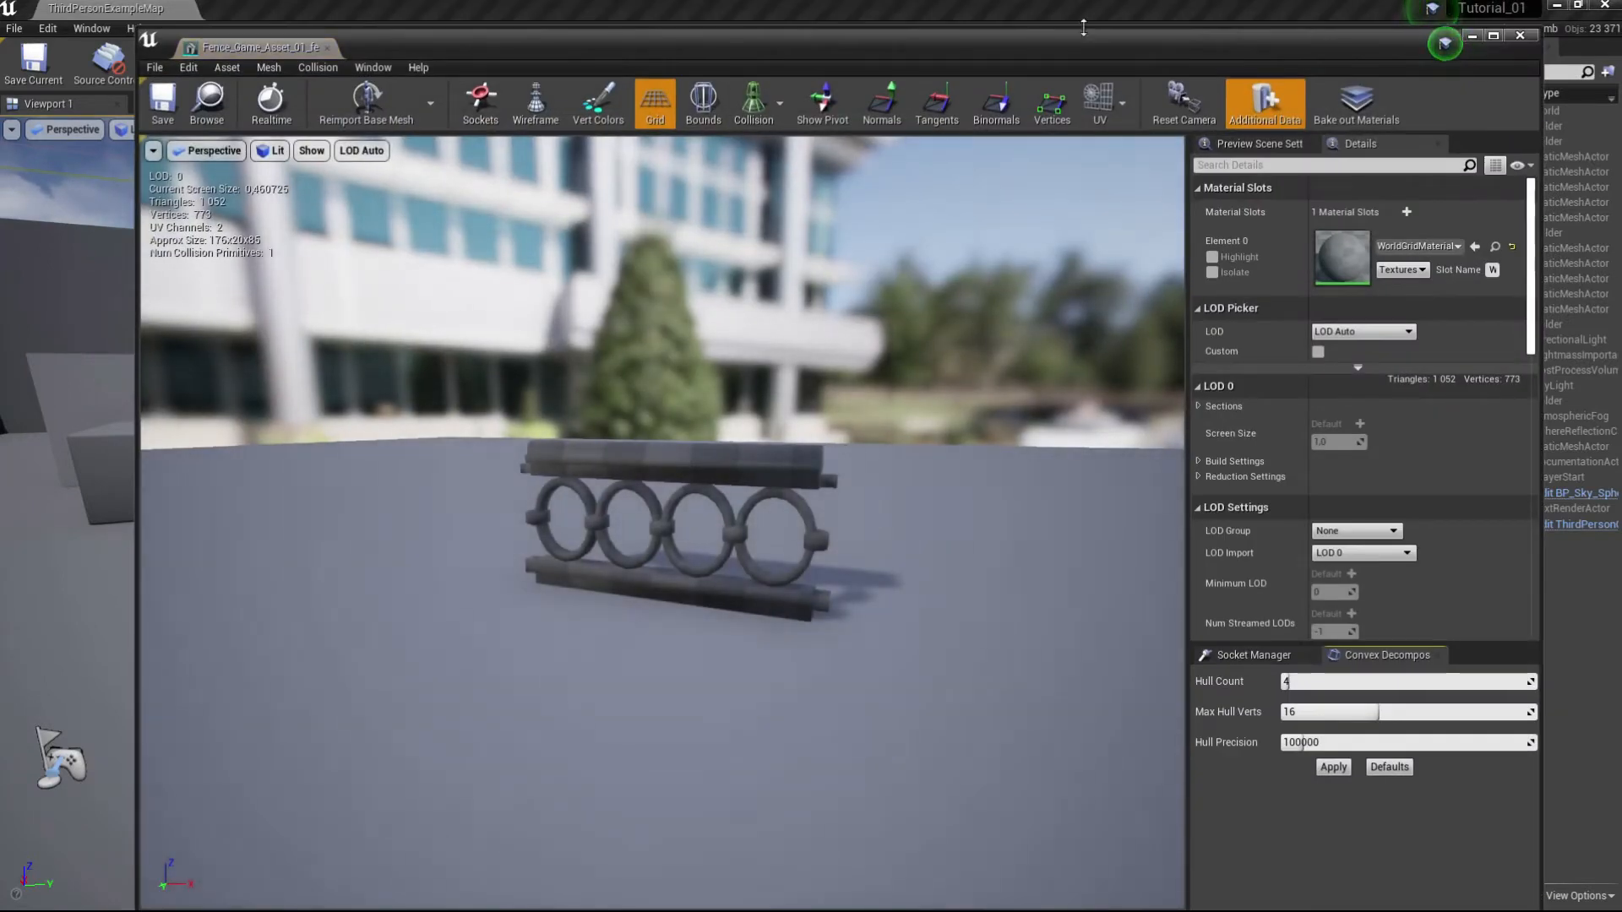
left_click_drag(1046, 53, 415, 91)
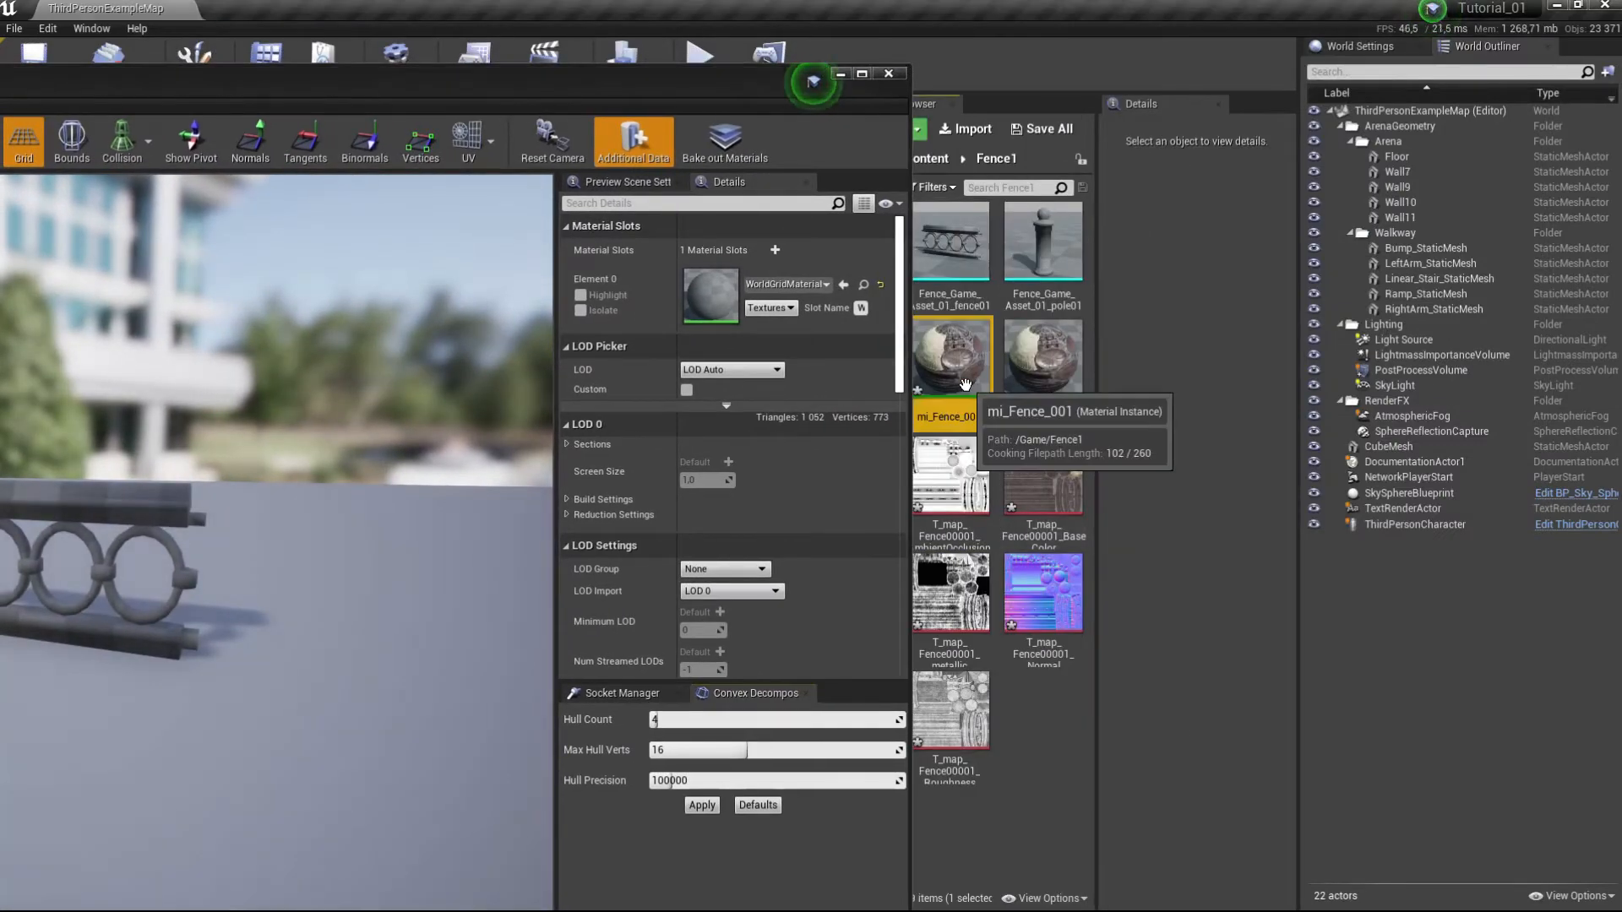
left_click(973, 397)
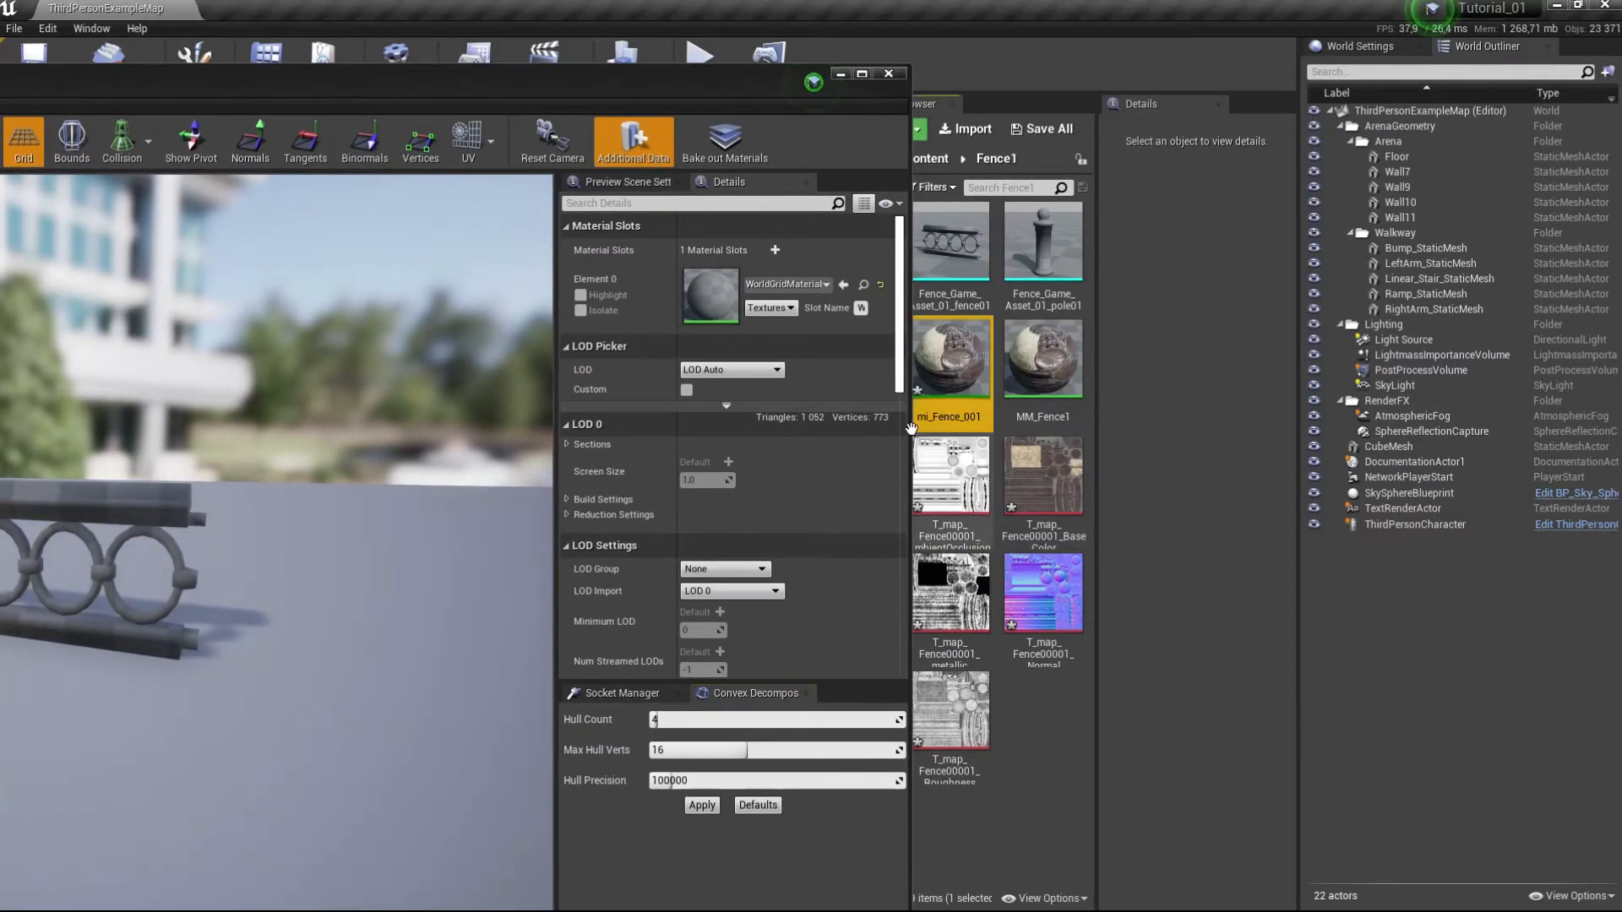
left_click(844, 285)
left_click_drag(485, 82, 874, 29)
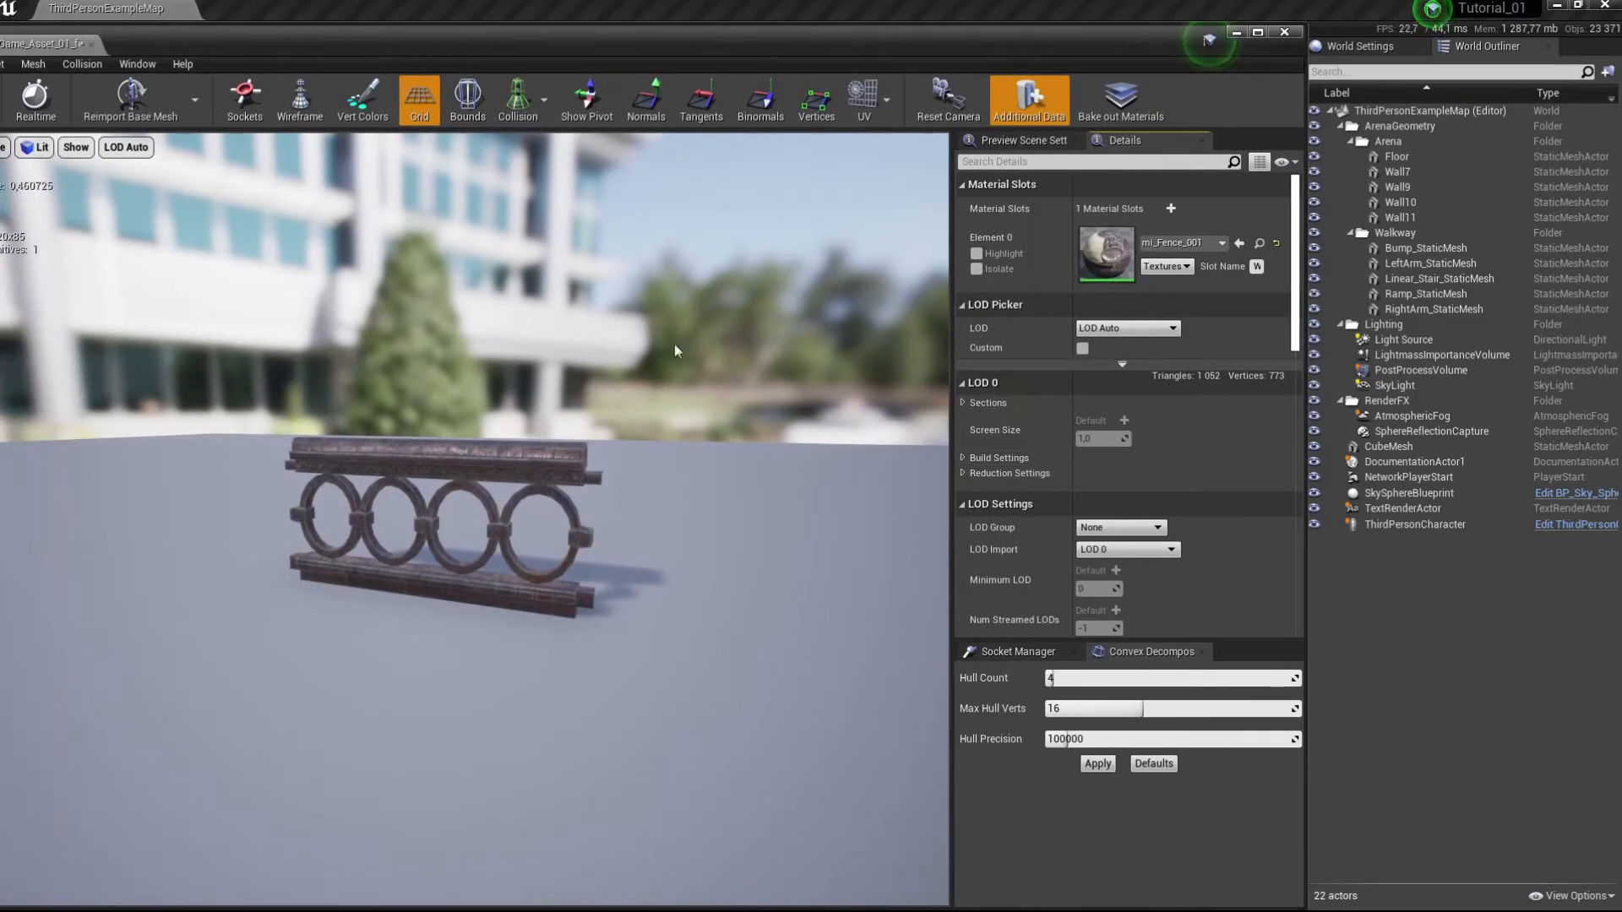
Step: Check the textured fence mesh from several angles, save it and close its editor
left_click_drag(473, 514, 634, 528, "alt")
right_click_drag(447, 498, 575, 541, "alt")
scroll(473, 514, "down", 5)
mouse_move(473, 513)
left_mouse_down("alt")
mouse_move(279, 507)
mouse_move(499, 494)
left_mouse_up("alt")
left_click_drag(263, 176, 255, 175, "alt")
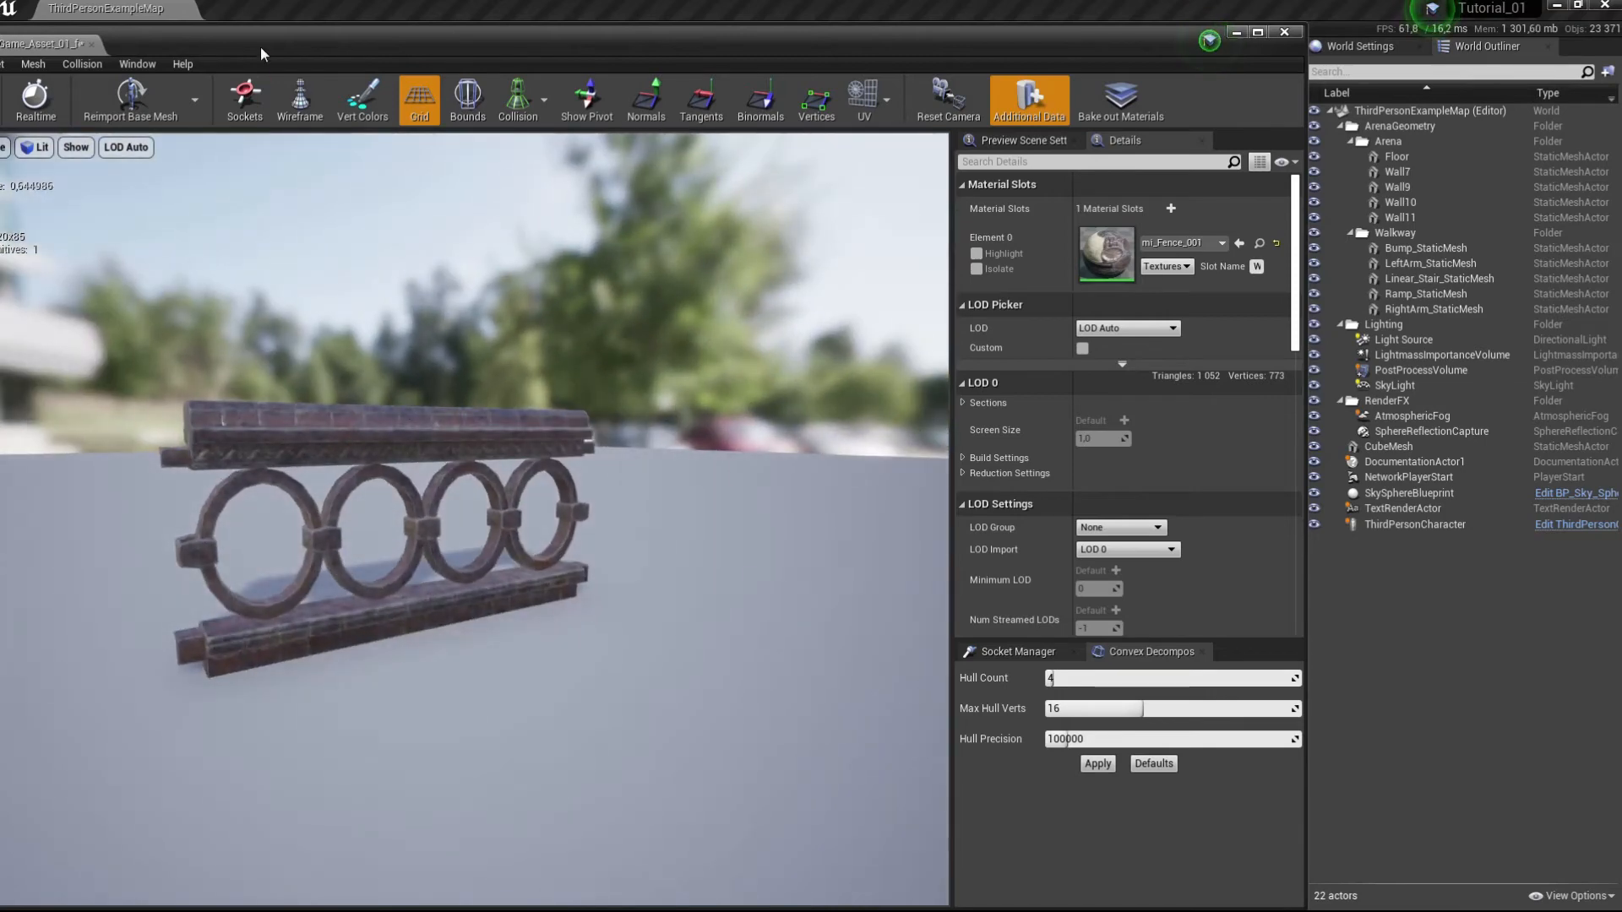
left_click_drag(260, 47, 392, 40)
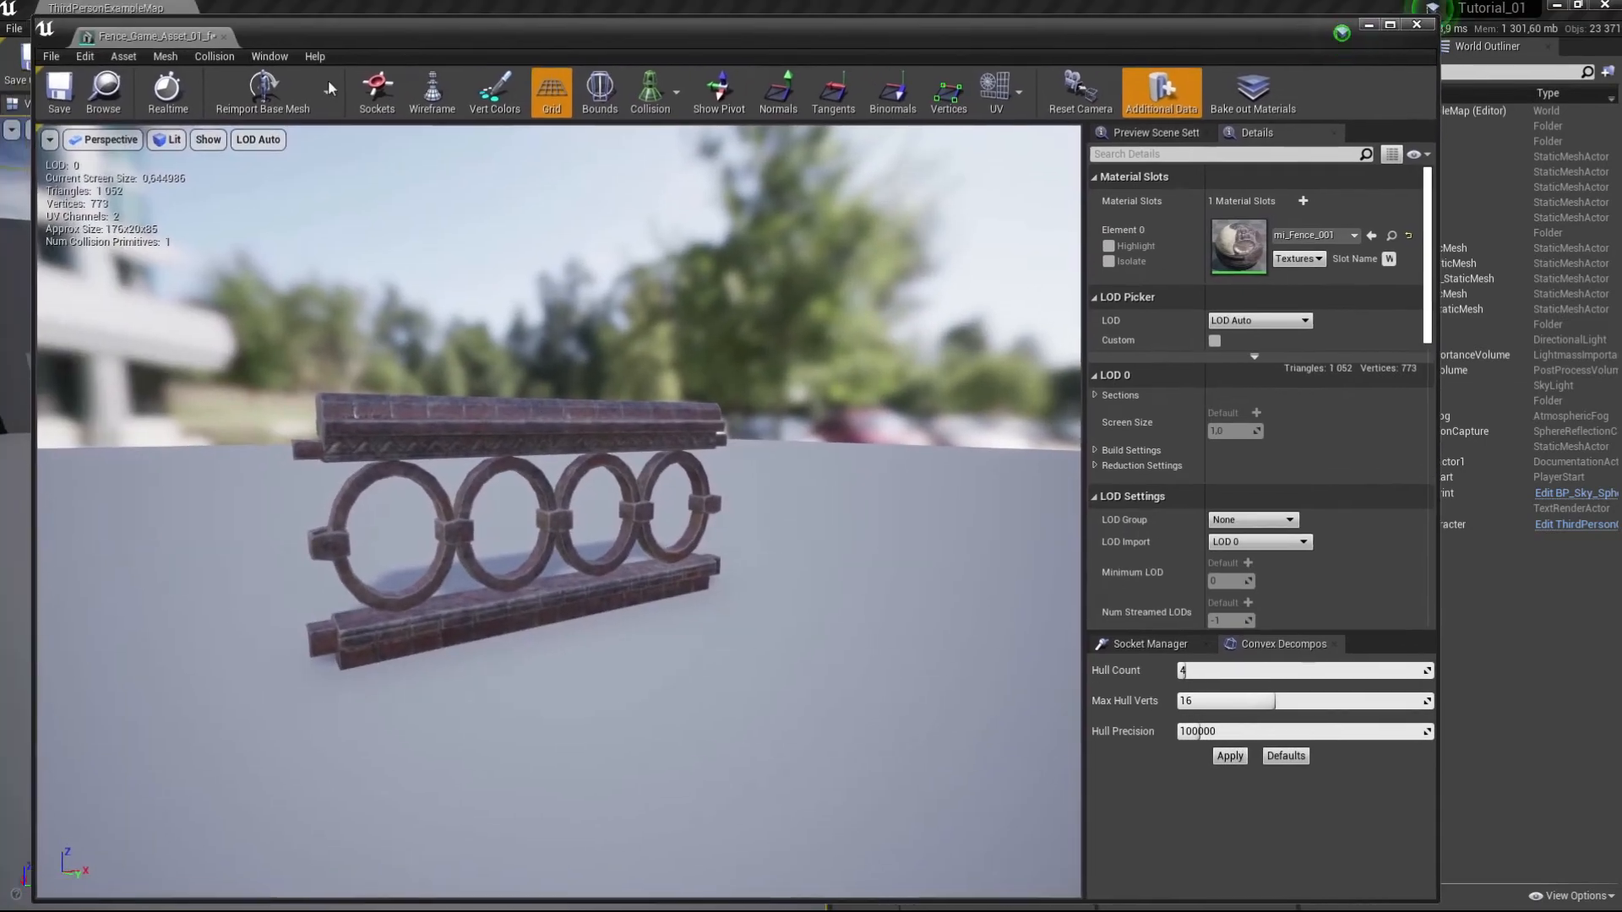
left_click(52, 108)
left_click(223, 36)
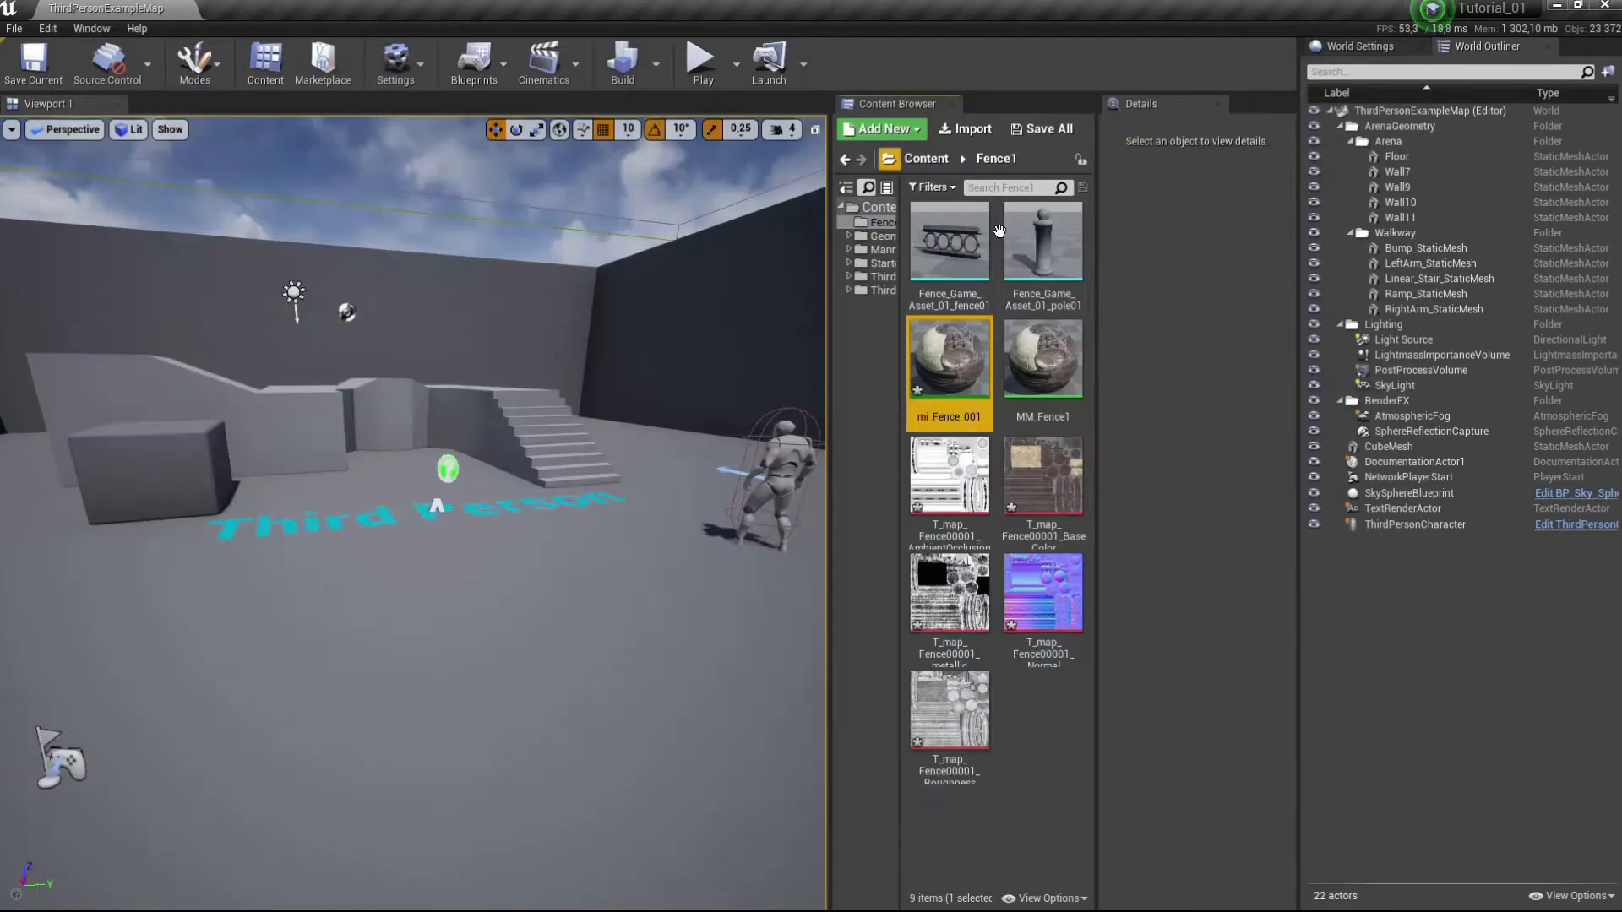
Step: Open the Fence_Game_Asset_01_pole01 mesh and assign mi_Fence_001 to its material slot
left_click(1033, 253)
double_click(1032, 256)
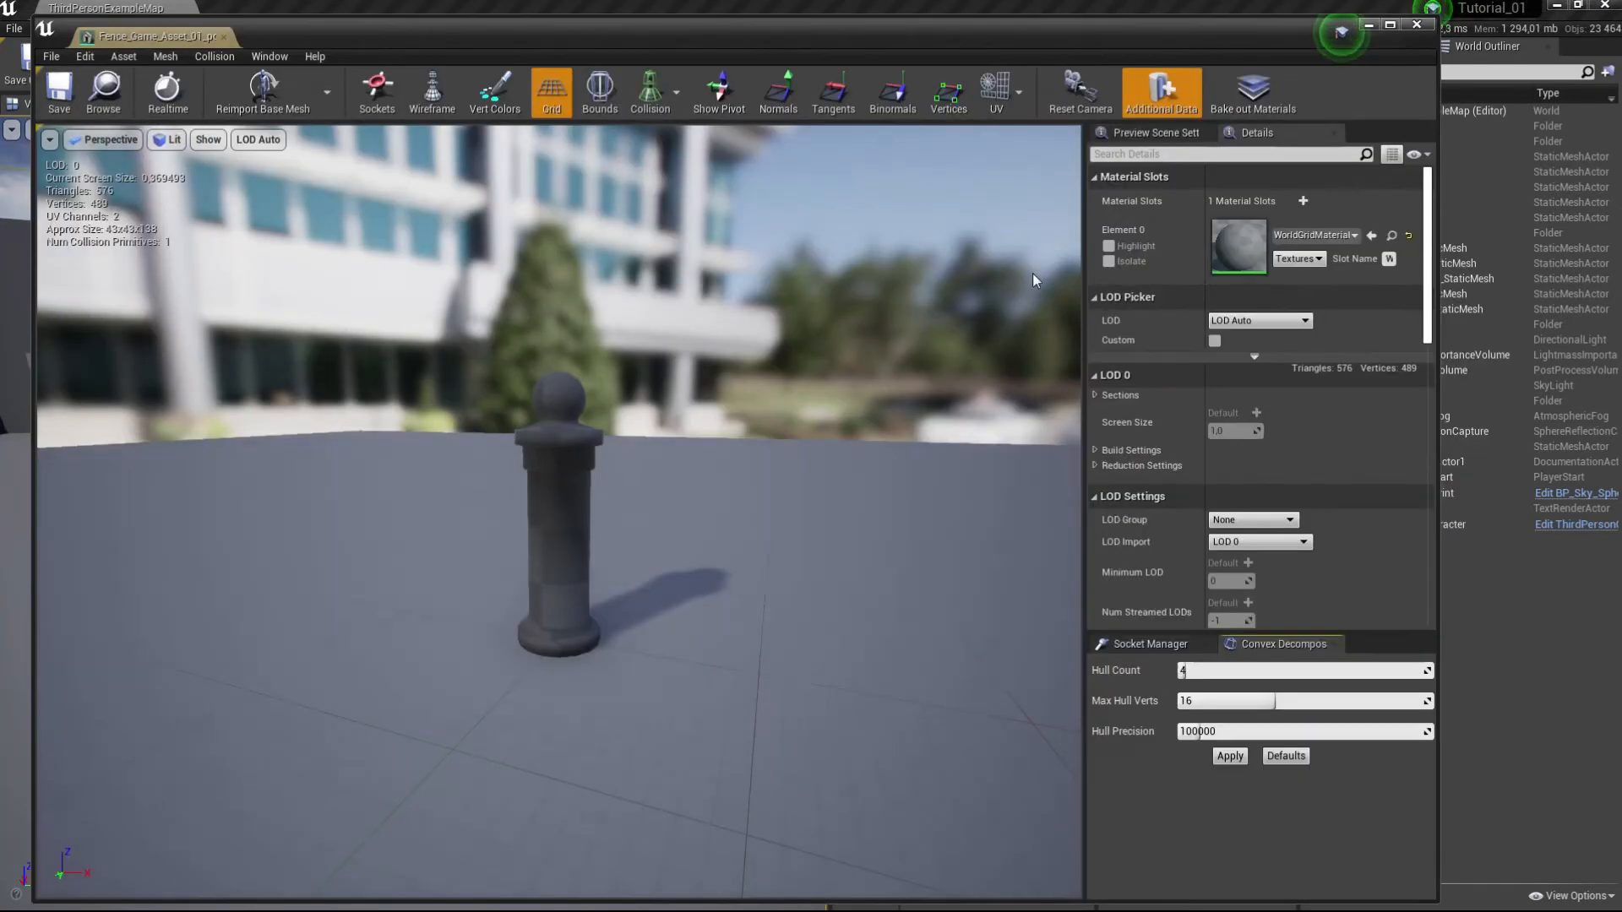
left_click_drag(1103, 42, 445, 133)
left_click(953, 359)
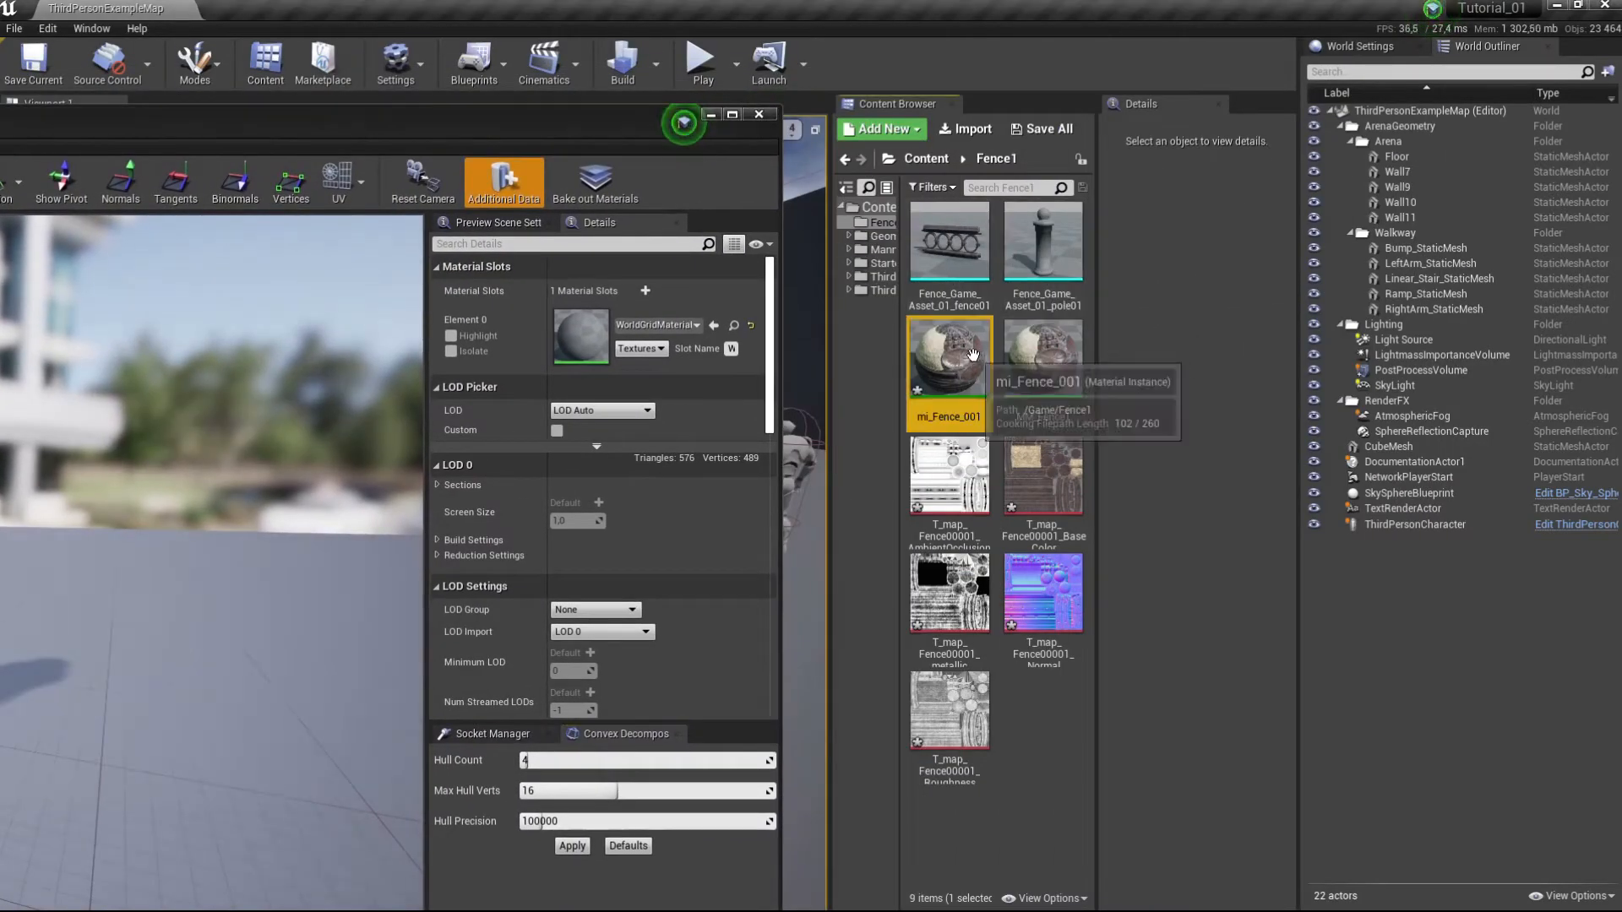
left_click(714, 326)
left_click_drag(651, 139, 1310, 72)
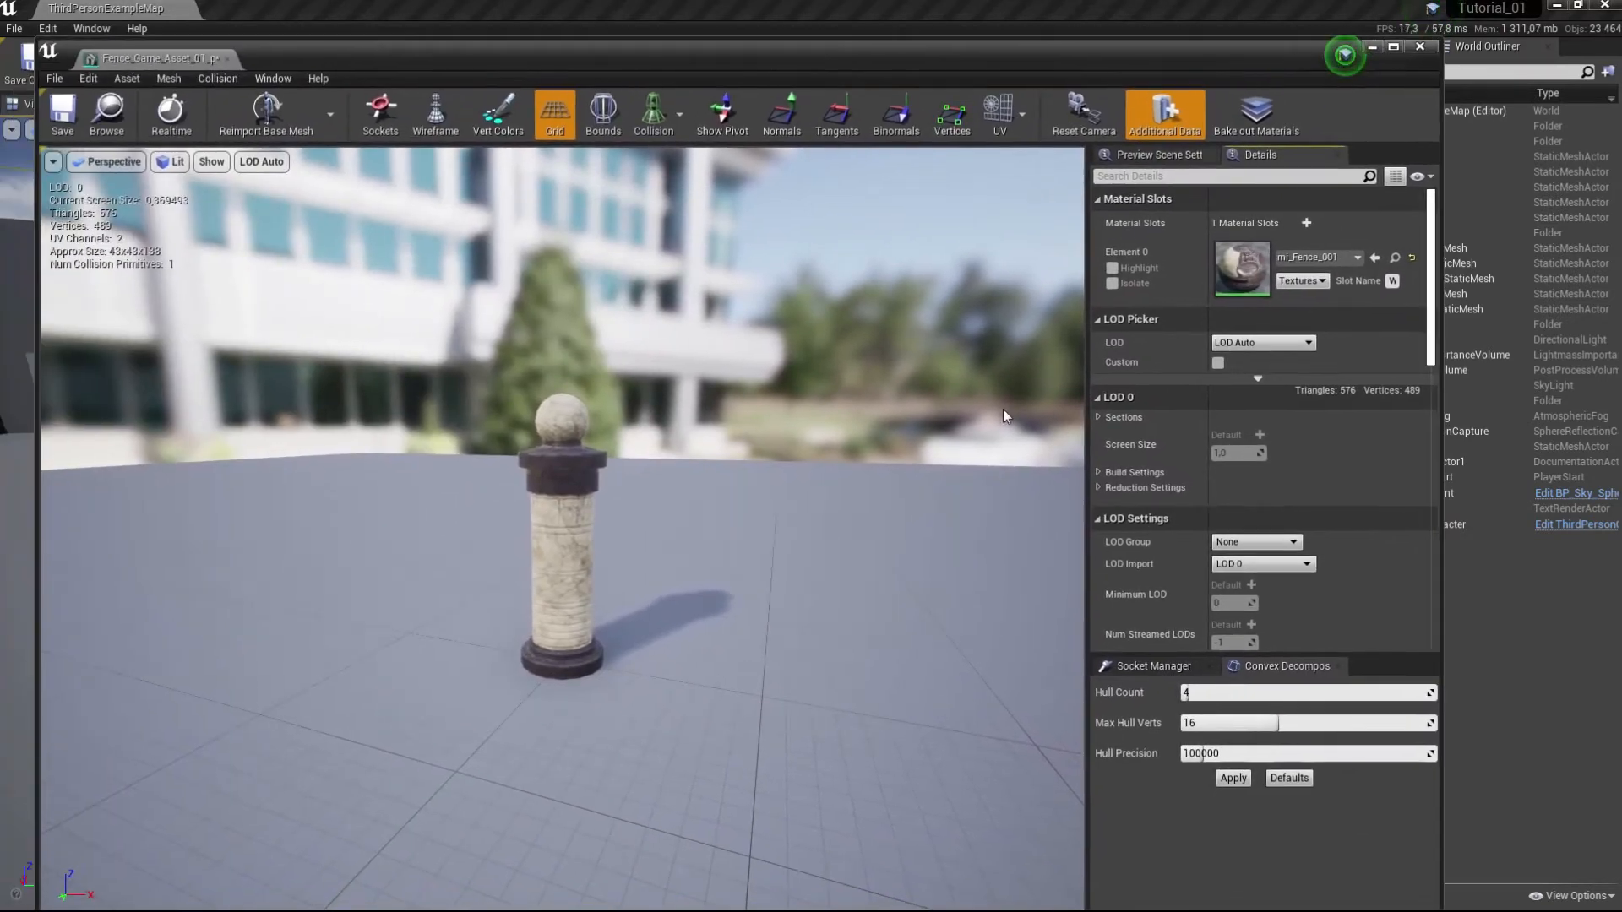
Step: Check the textured pole mesh from several angles, save it and close its editor
left_click_drag(562, 524, 642, 523)
mouse_move(563, 524)
right_mouse_down()
mouse_move(563, 642)
mouse_move(563, 541)
right_mouse_up()
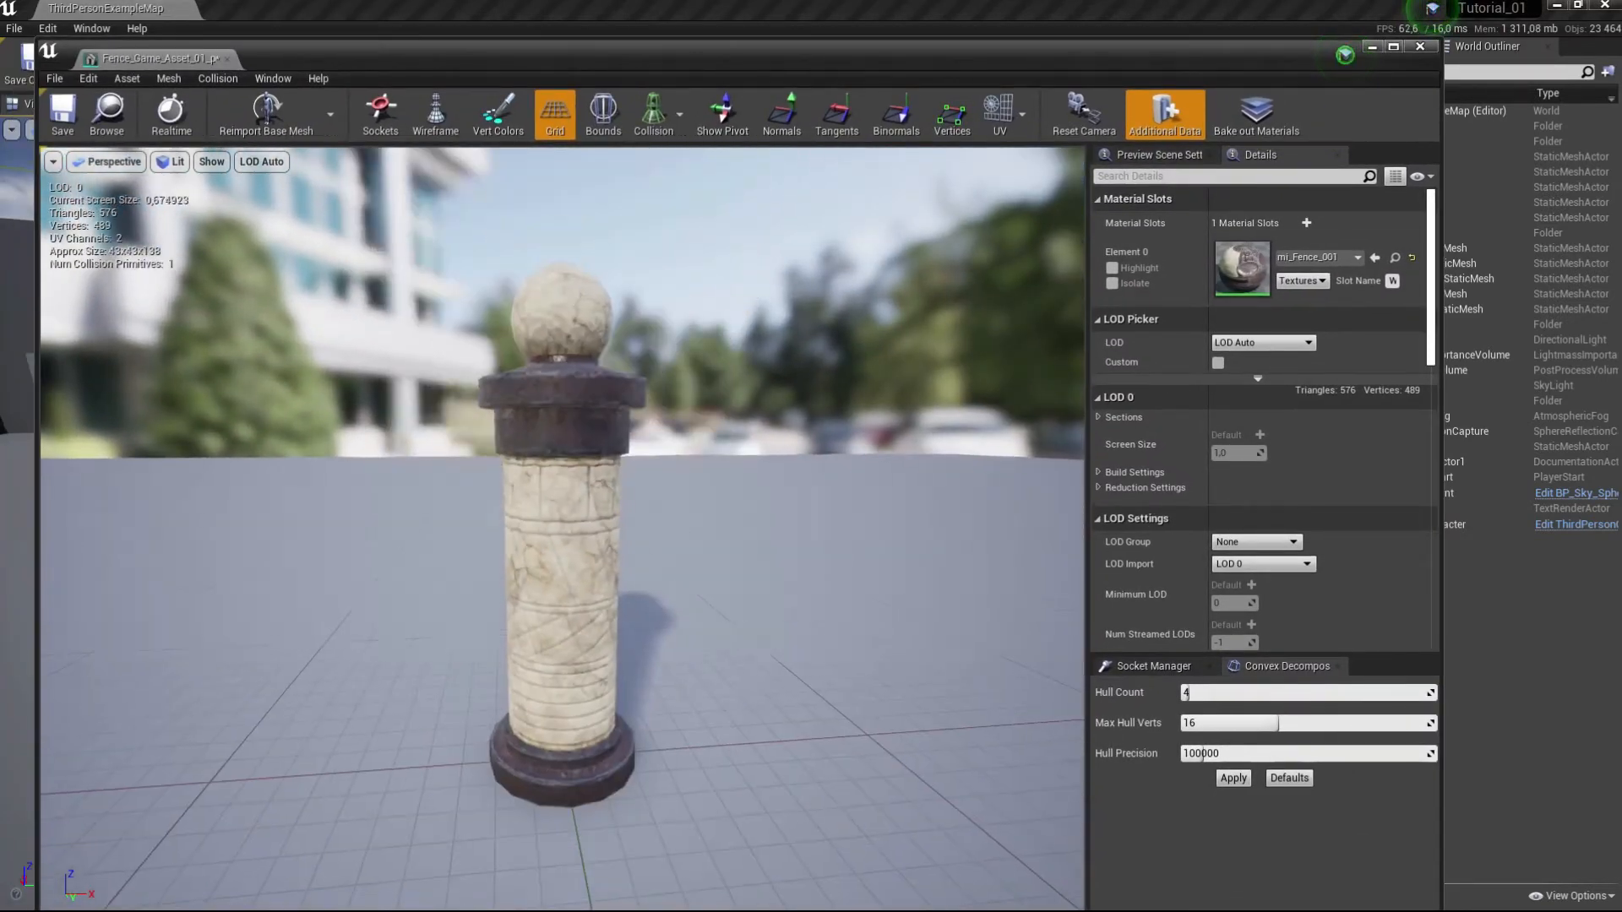
left_click_drag(562, 523, 626, 608)
left_click_drag(681, 503, 482, 435)
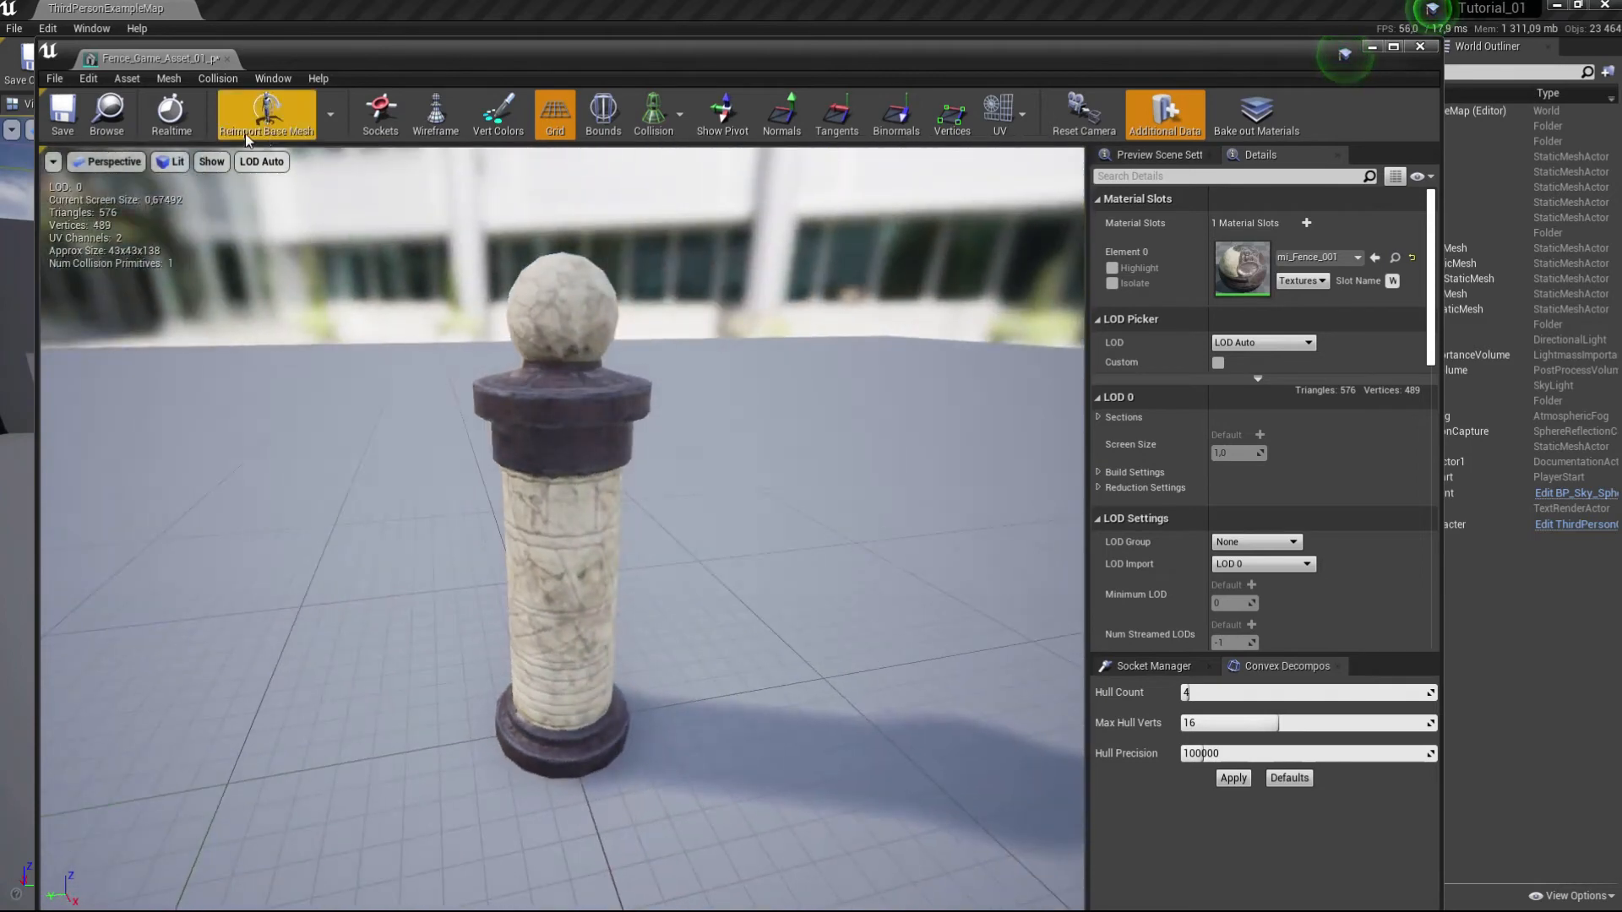
left_click(64, 117)
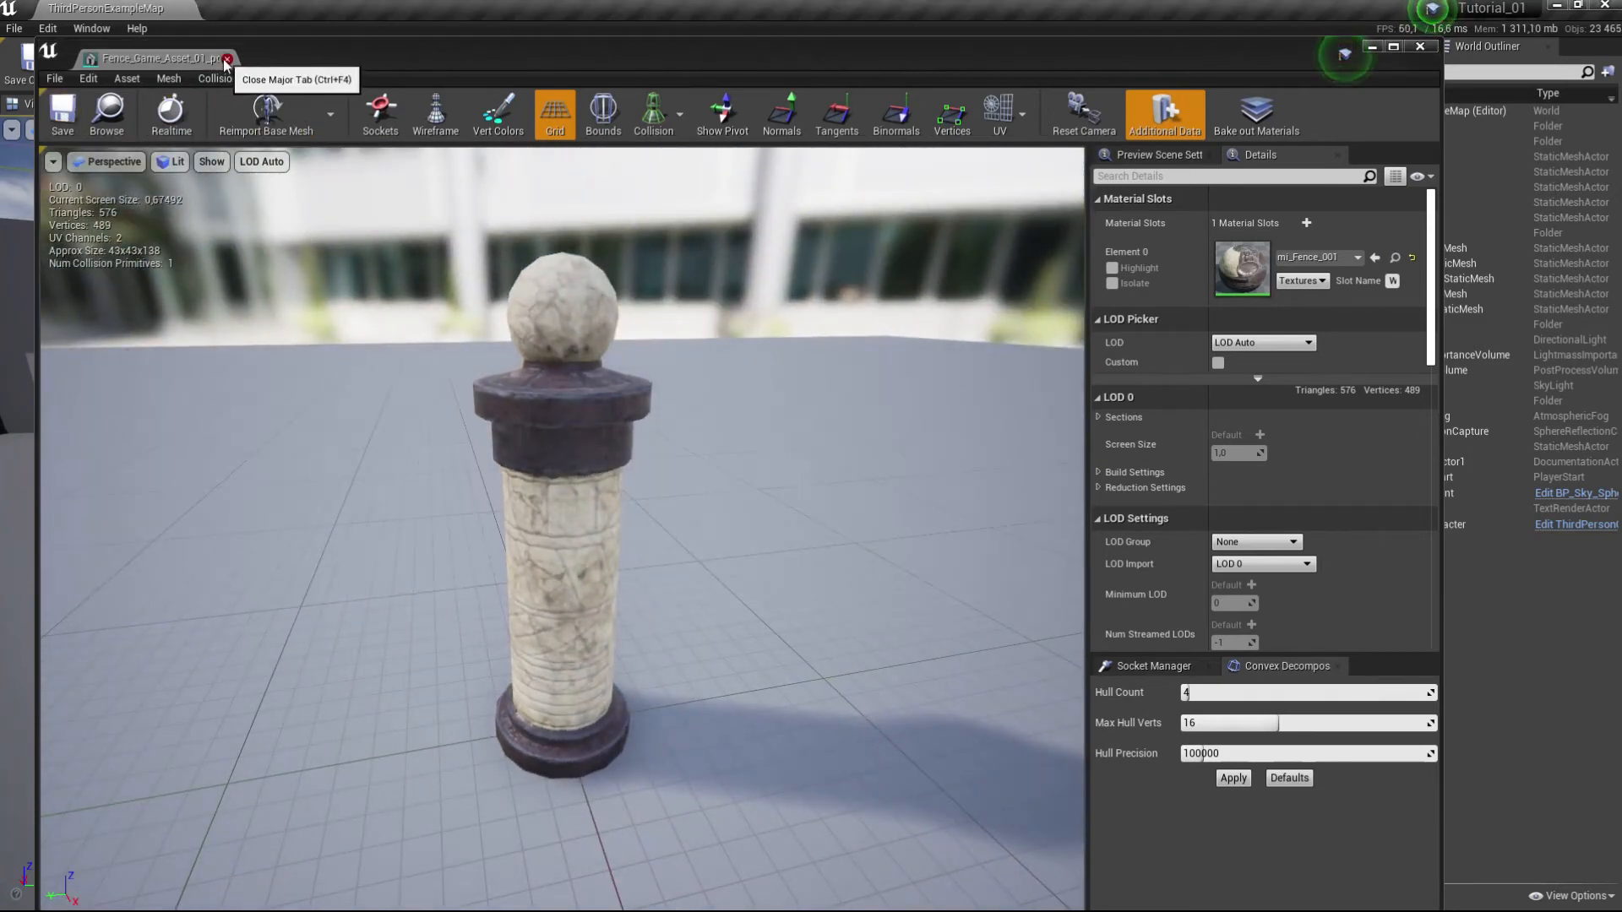
left_click(227, 59)
Step: Save all modified assets in the project
left_click(1015, 755)
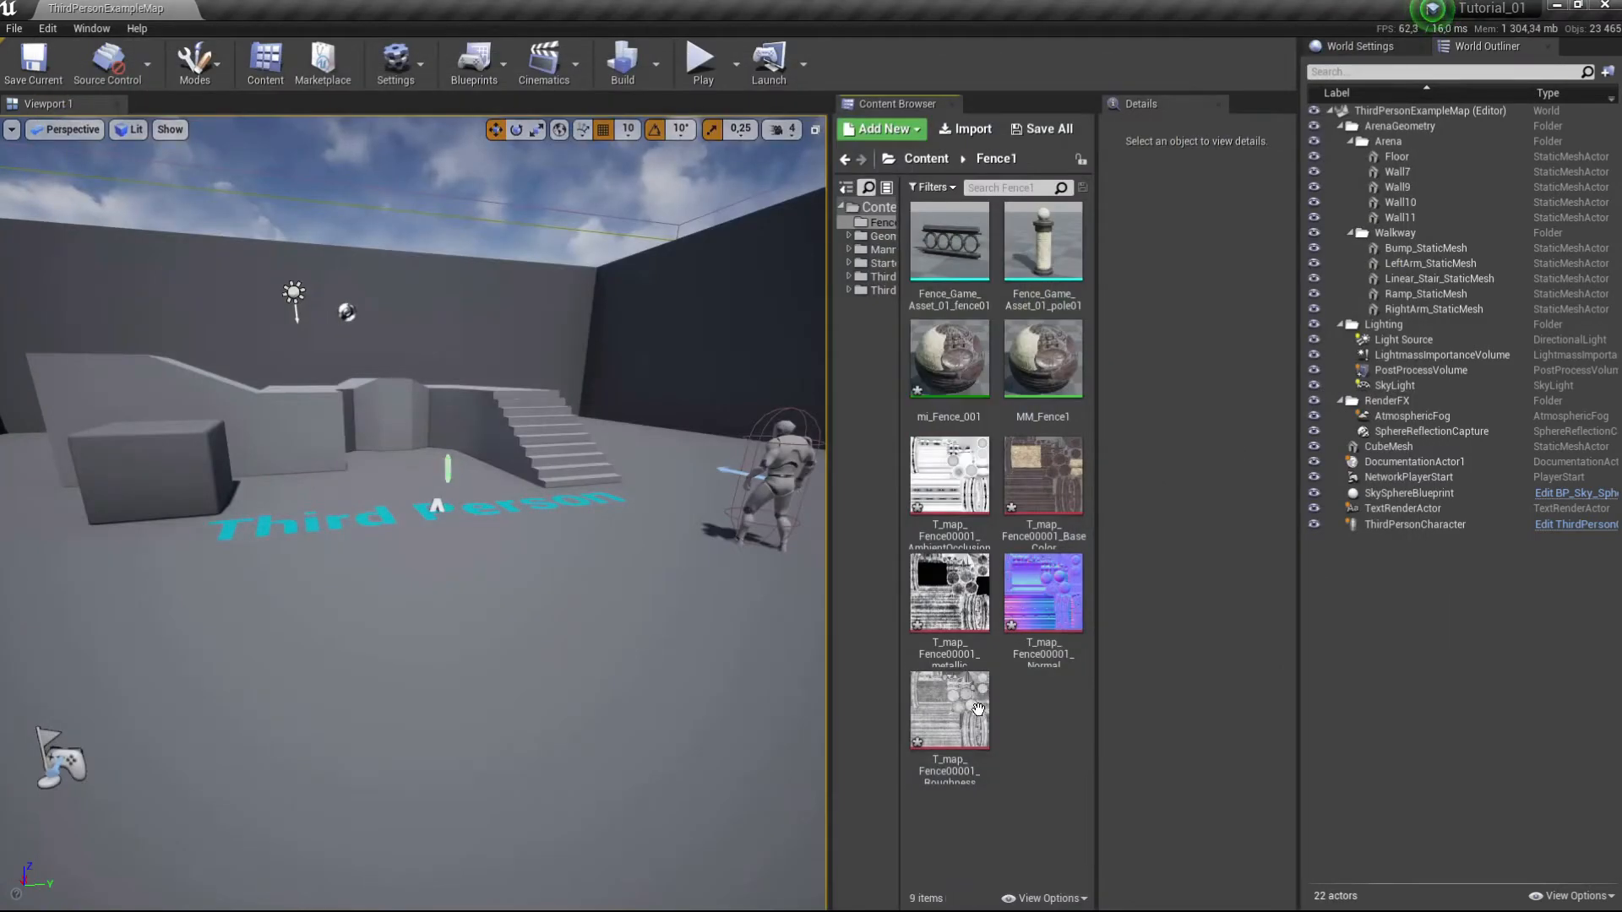
left_click(14, 28)
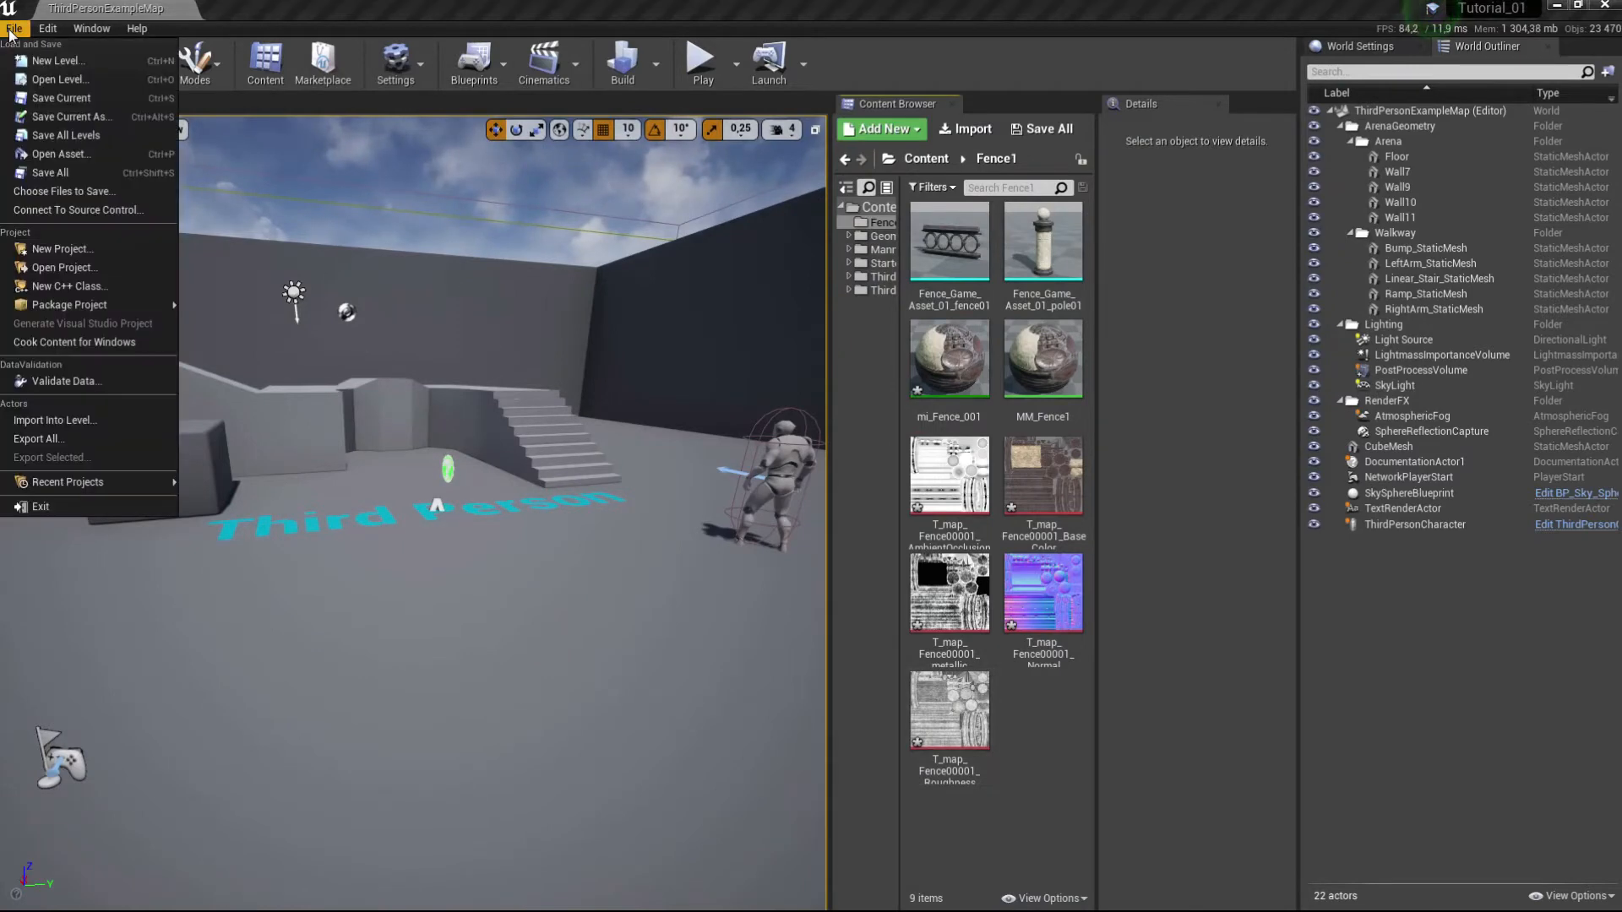
left_click(49, 174)
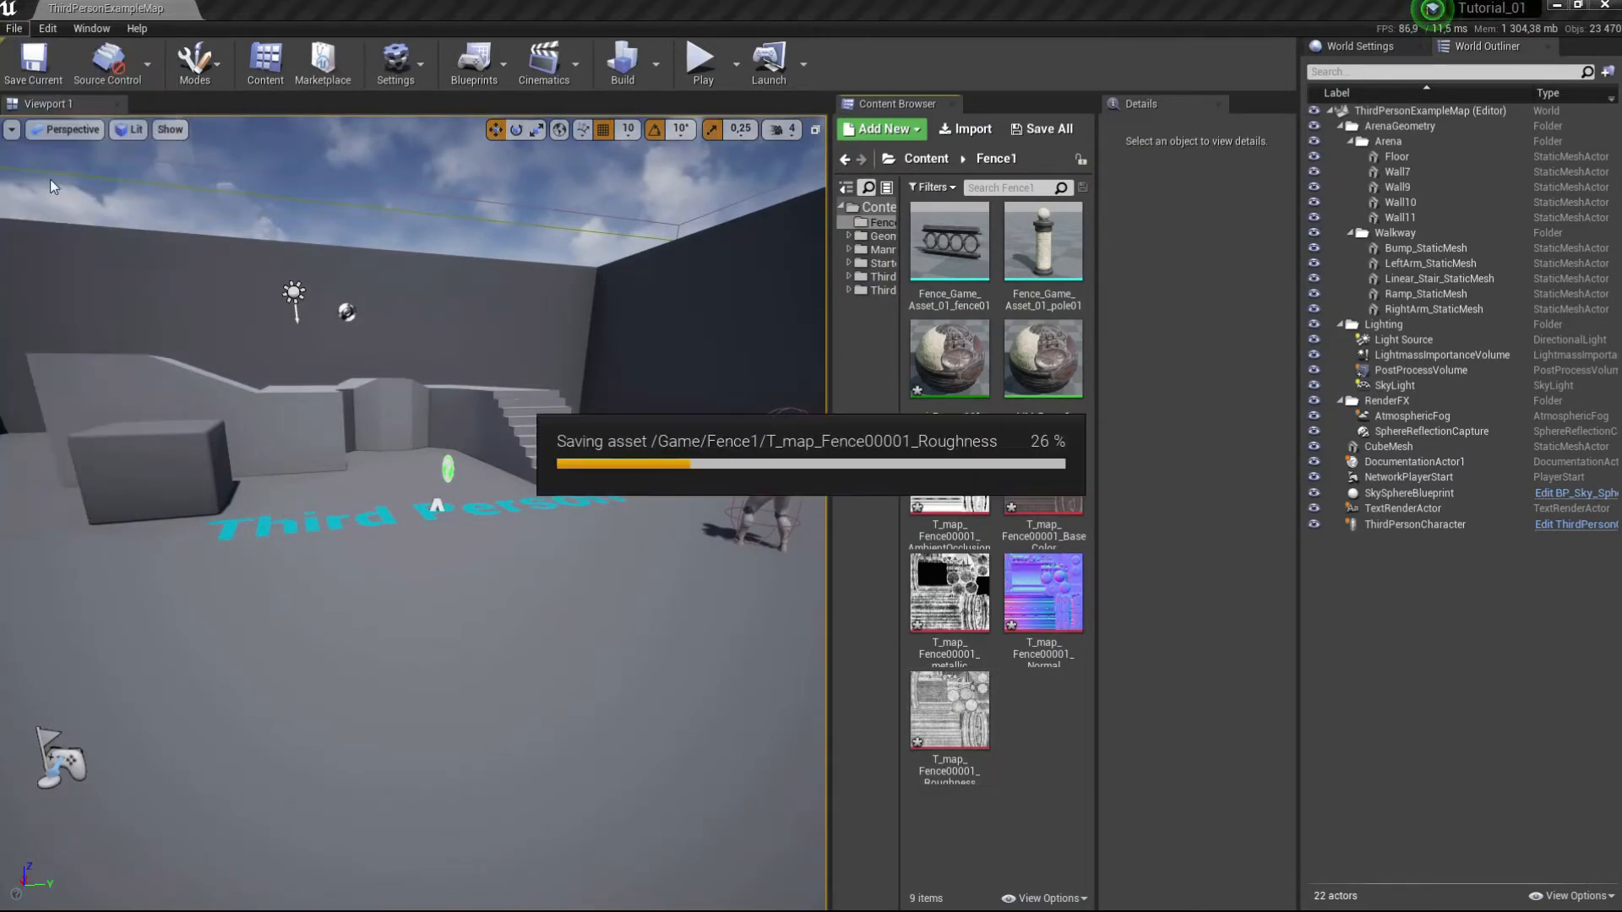
Step: Take the main editor window out of its maximized state and enlarge it so the level viewport fills the screen
right_click_drag(523, 380, 568, 426)
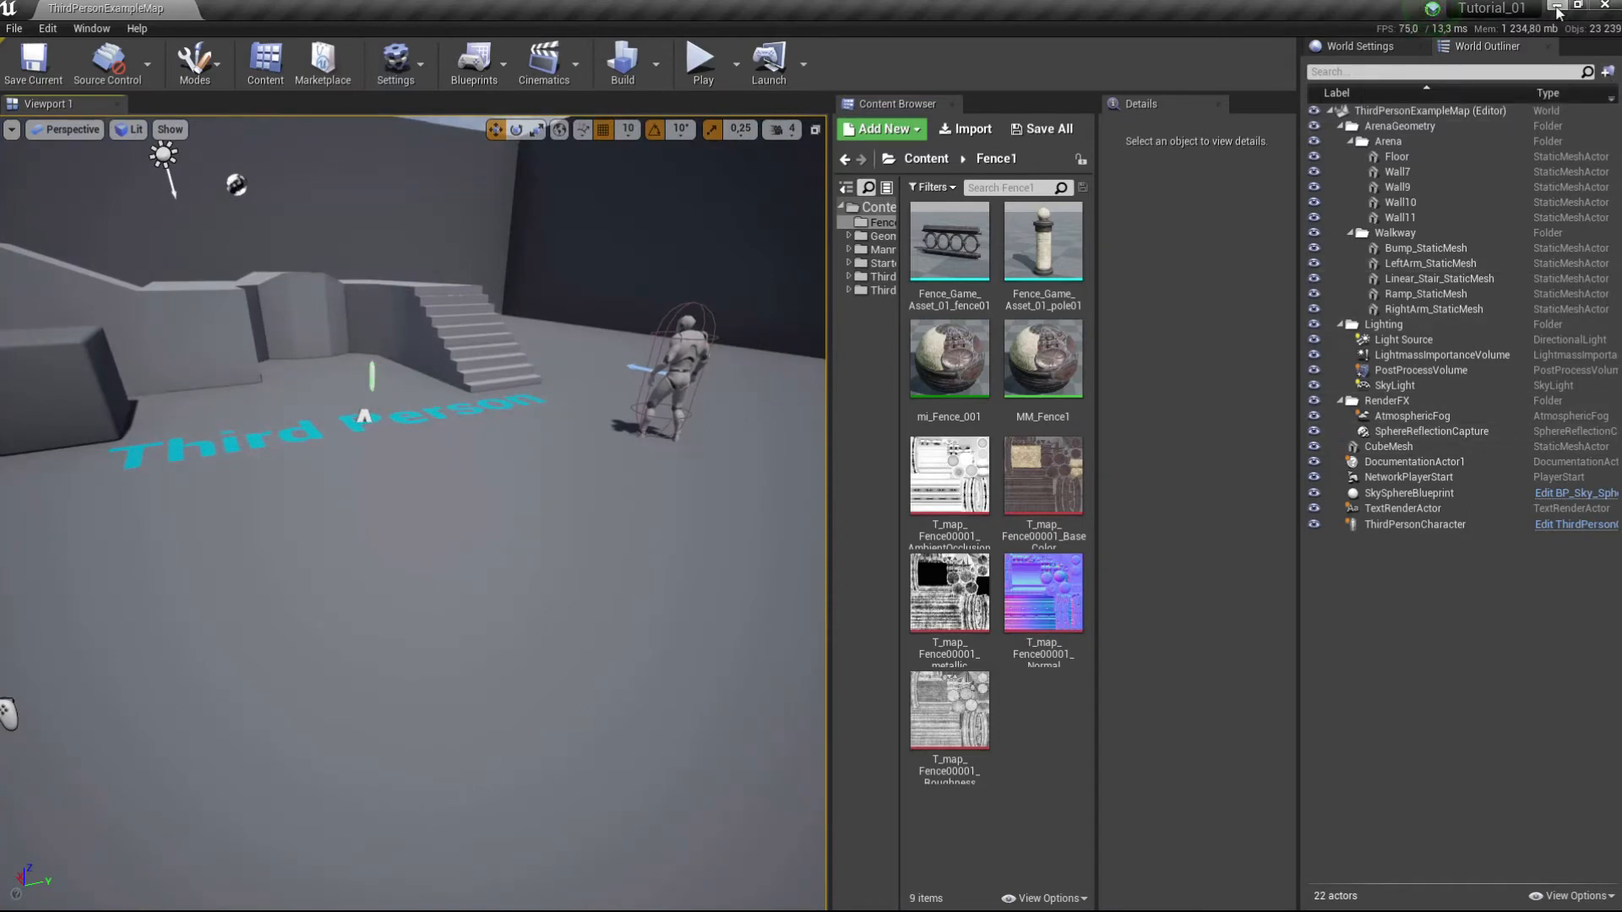
left_click(1577, 6)
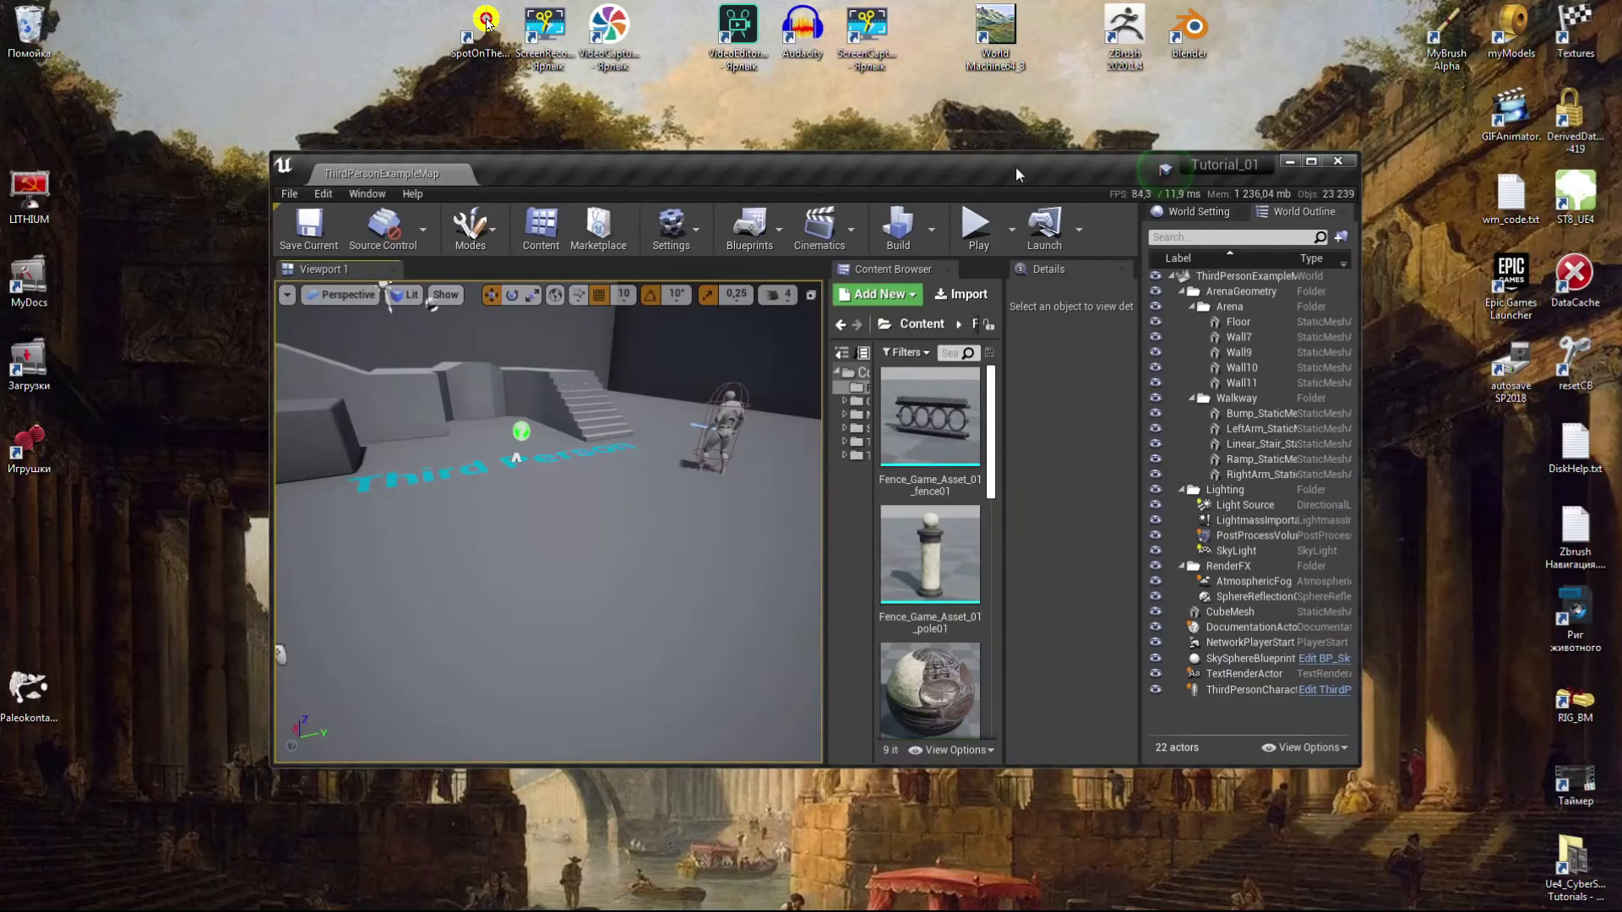
left_click_drag(1016, 169, 747, 17)
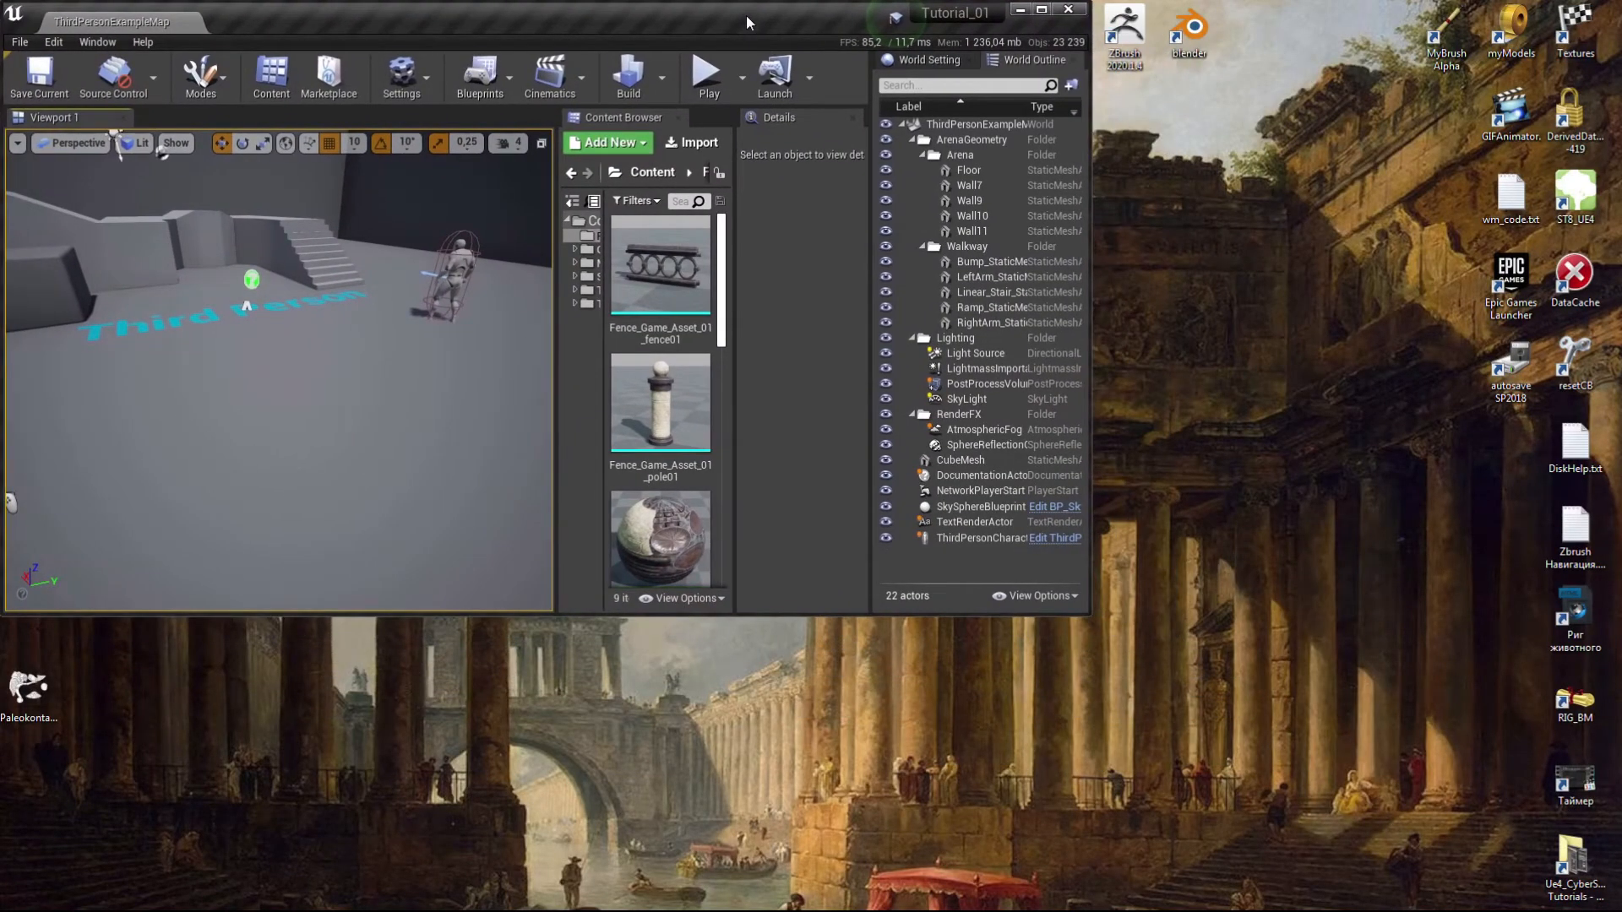
left_click_drag(1090, 616, 1616, 908)
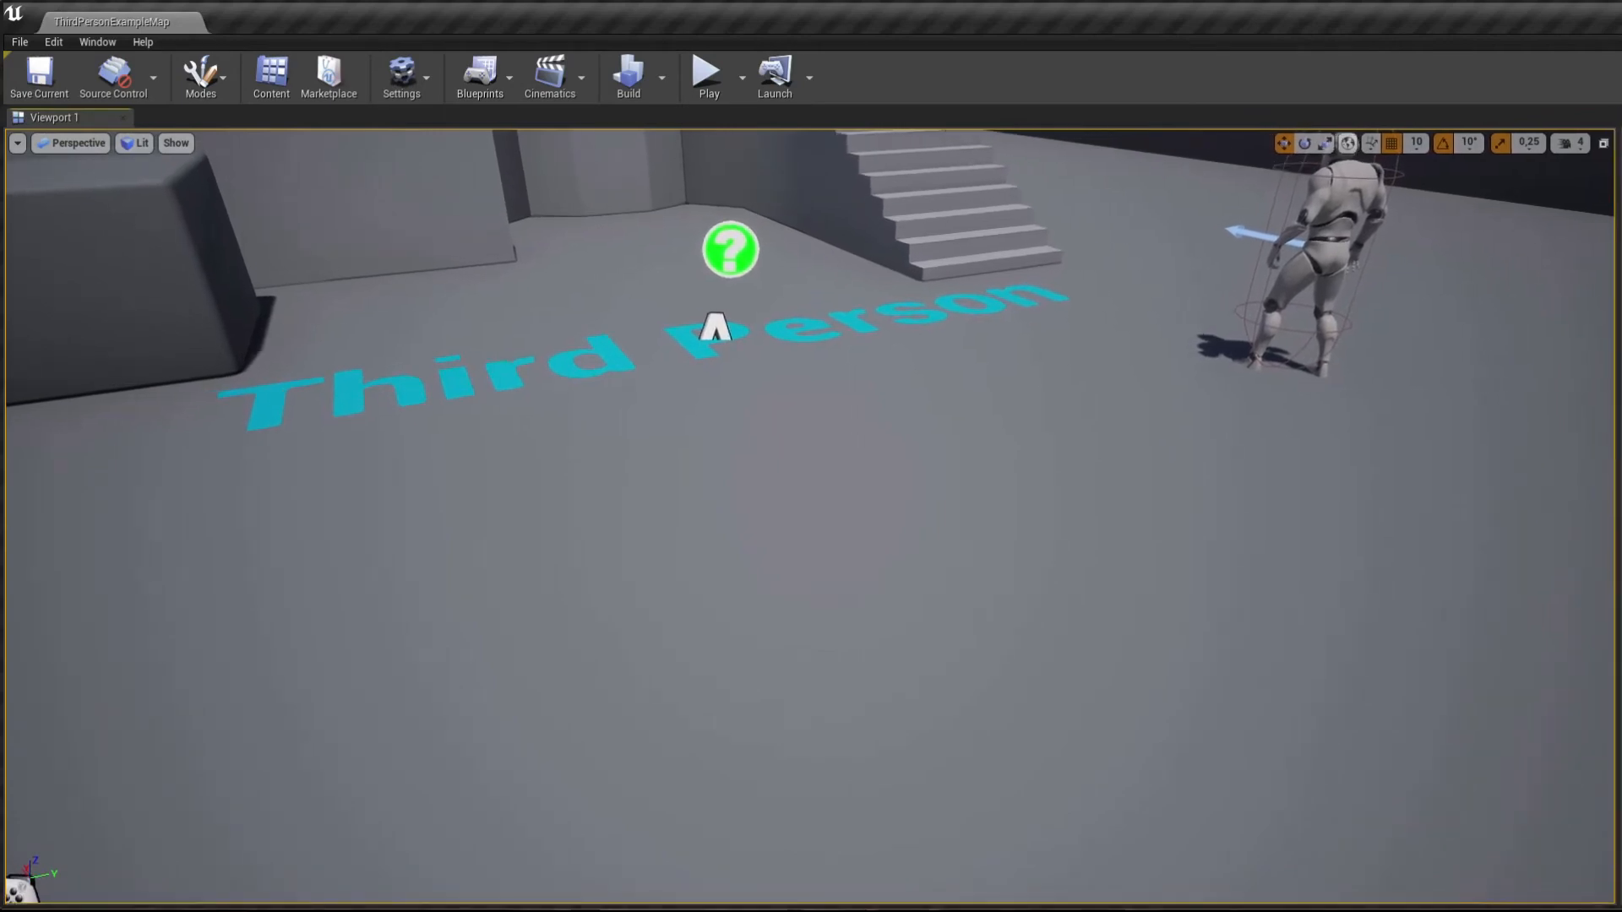
Step: Delete the arena wall behind the third-person character
left_click_drag(1416, 754, 1352, 760, "alt")
scroll(1220, 708, "down", 6)
left_click_drag(1220, 708, 1152, 627, "alt")
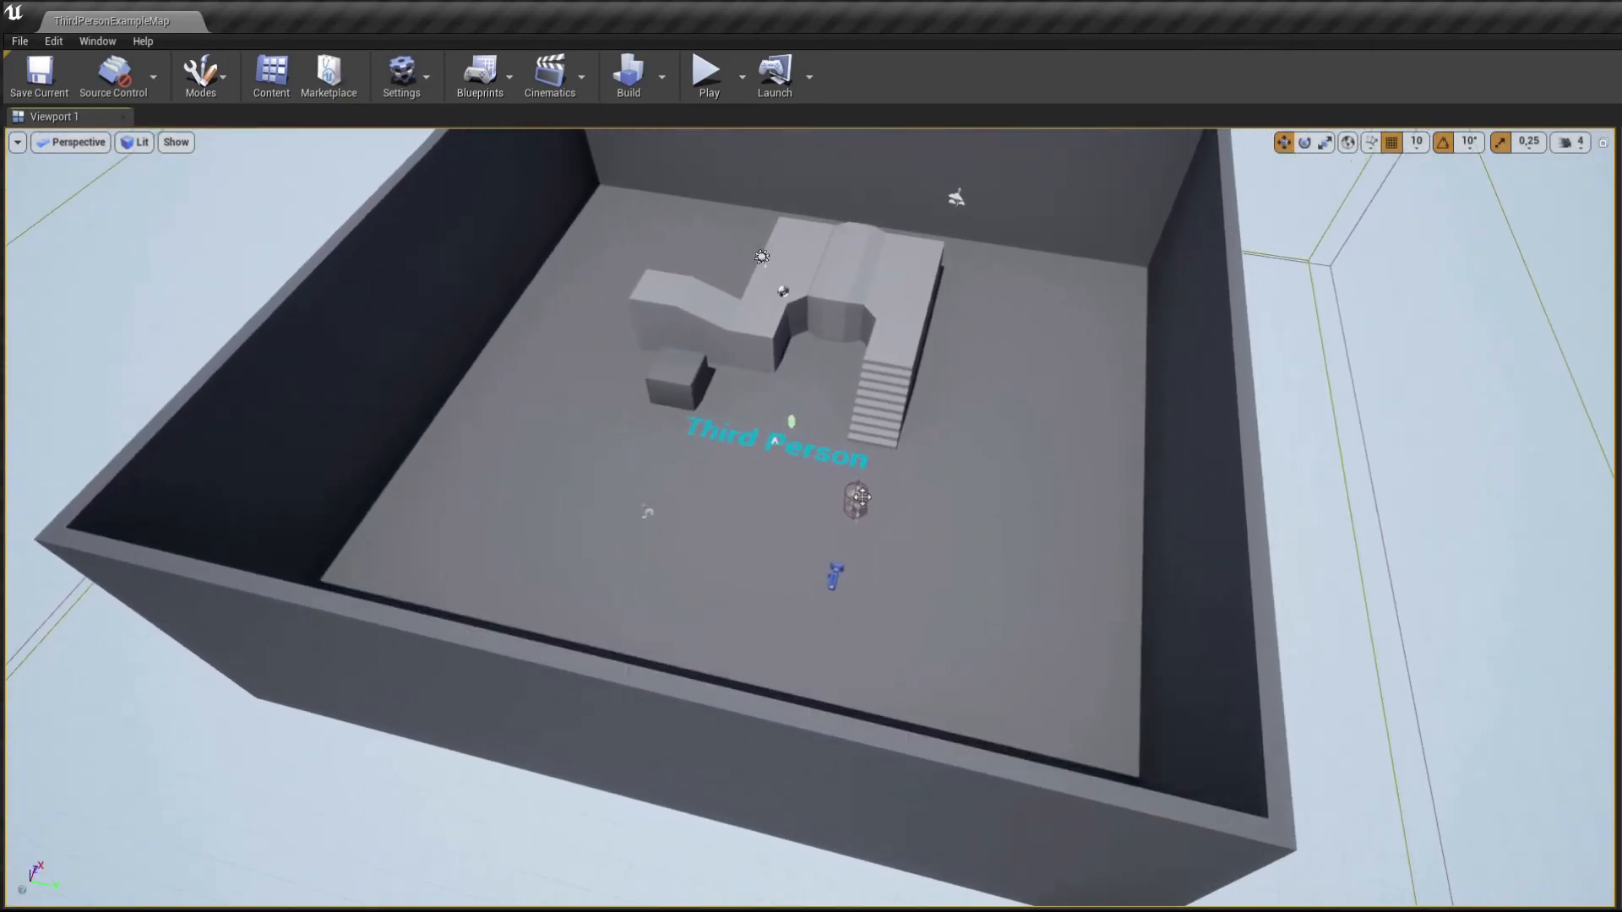
left_click(862, 497)
key("f")
left_click_drag(861, 497, 321, 460, "alt")
right_click_drag(862, 497, 583, 420)
key("s")
left_click(583, 421)
key("Delete")
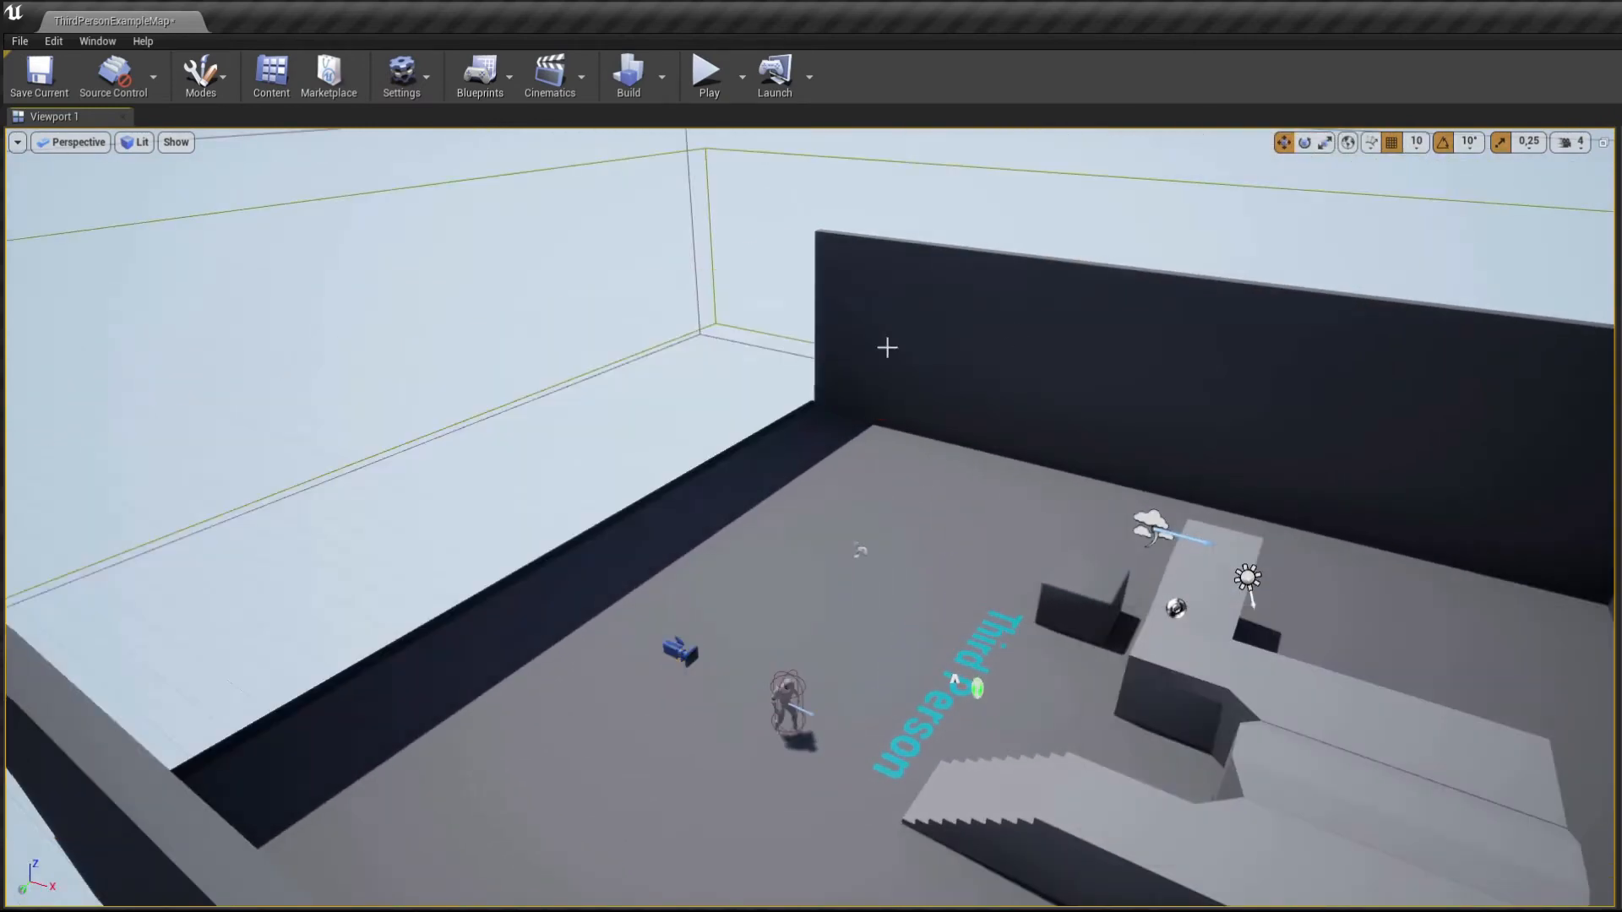
Step: Delete the tall arena wall adjoining the side that is already open
left_click(1016, 336)
key("Delete")
right_click_drag(1015, 335, 1593, 396)
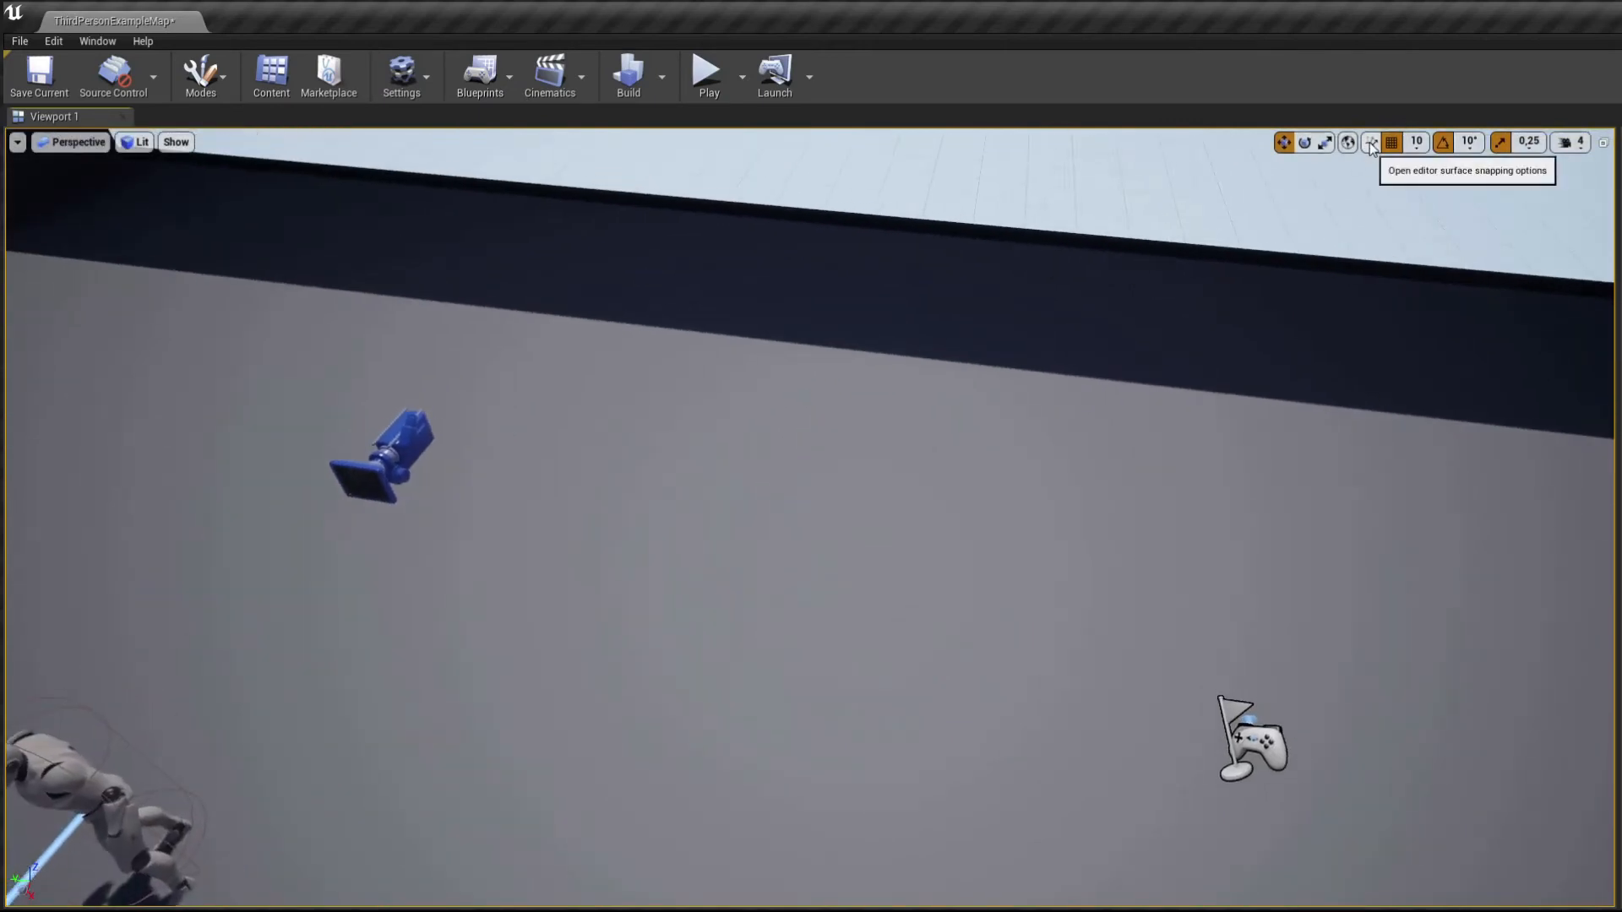
Step: Turn on surface snapping and place the fence pillar and the fence section on the arena floor side by side
left_click(1371, 142)
left_click(1369, 164)
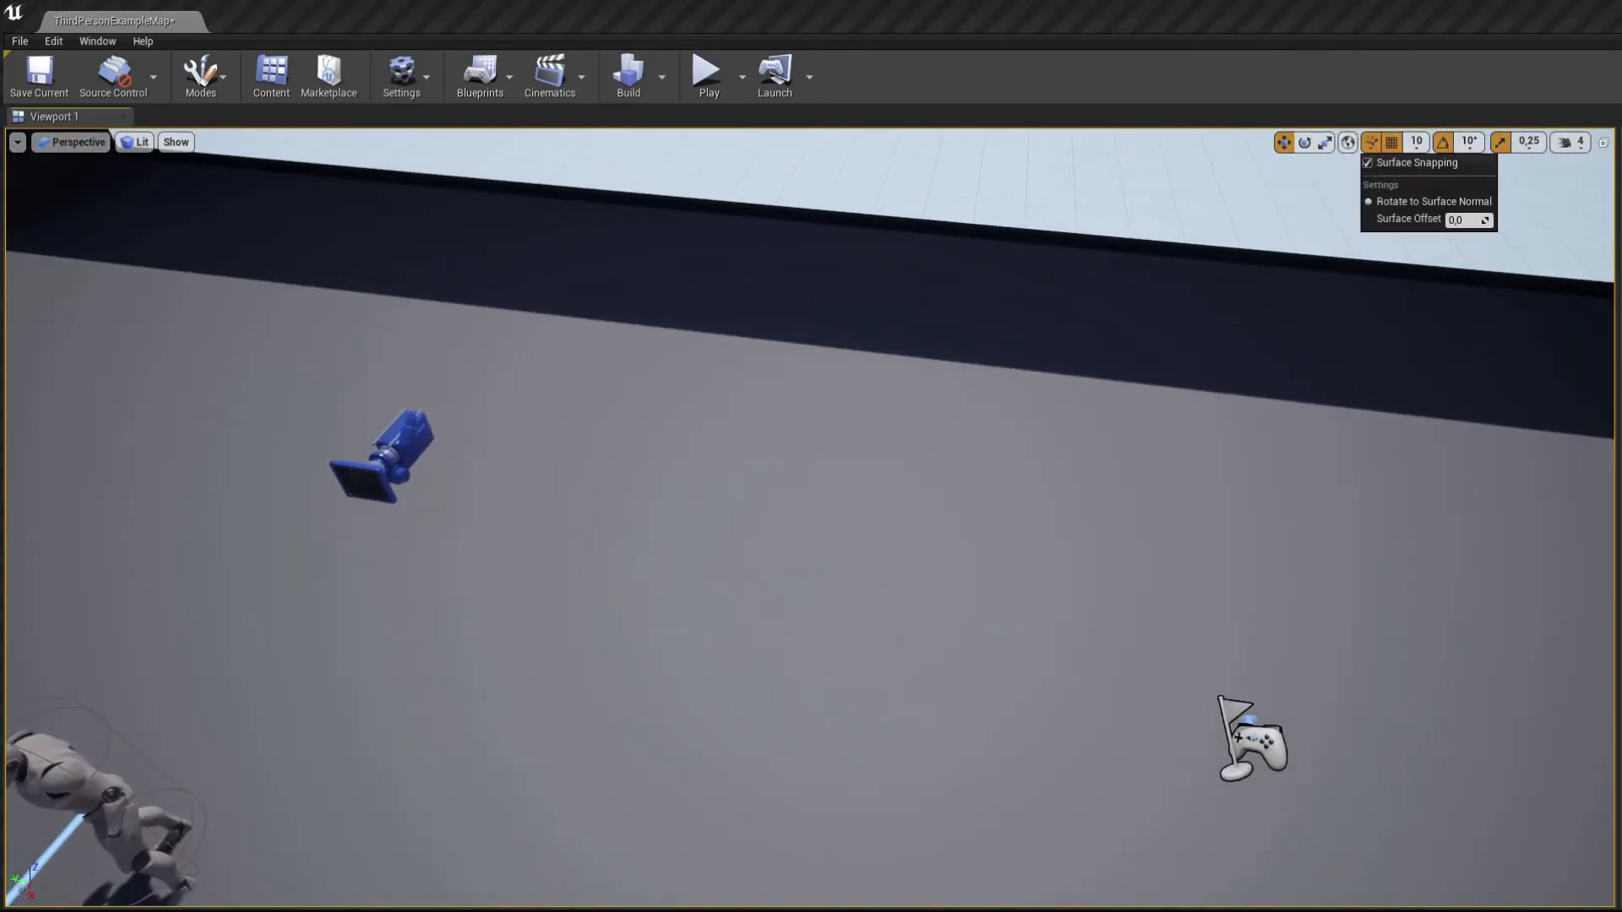
left_click_drag(1618, 372, 522, 421)
left_click_drag(1618, 393, 598, 442)
right_click_drag(598, 442, 972, 473)
key("a")
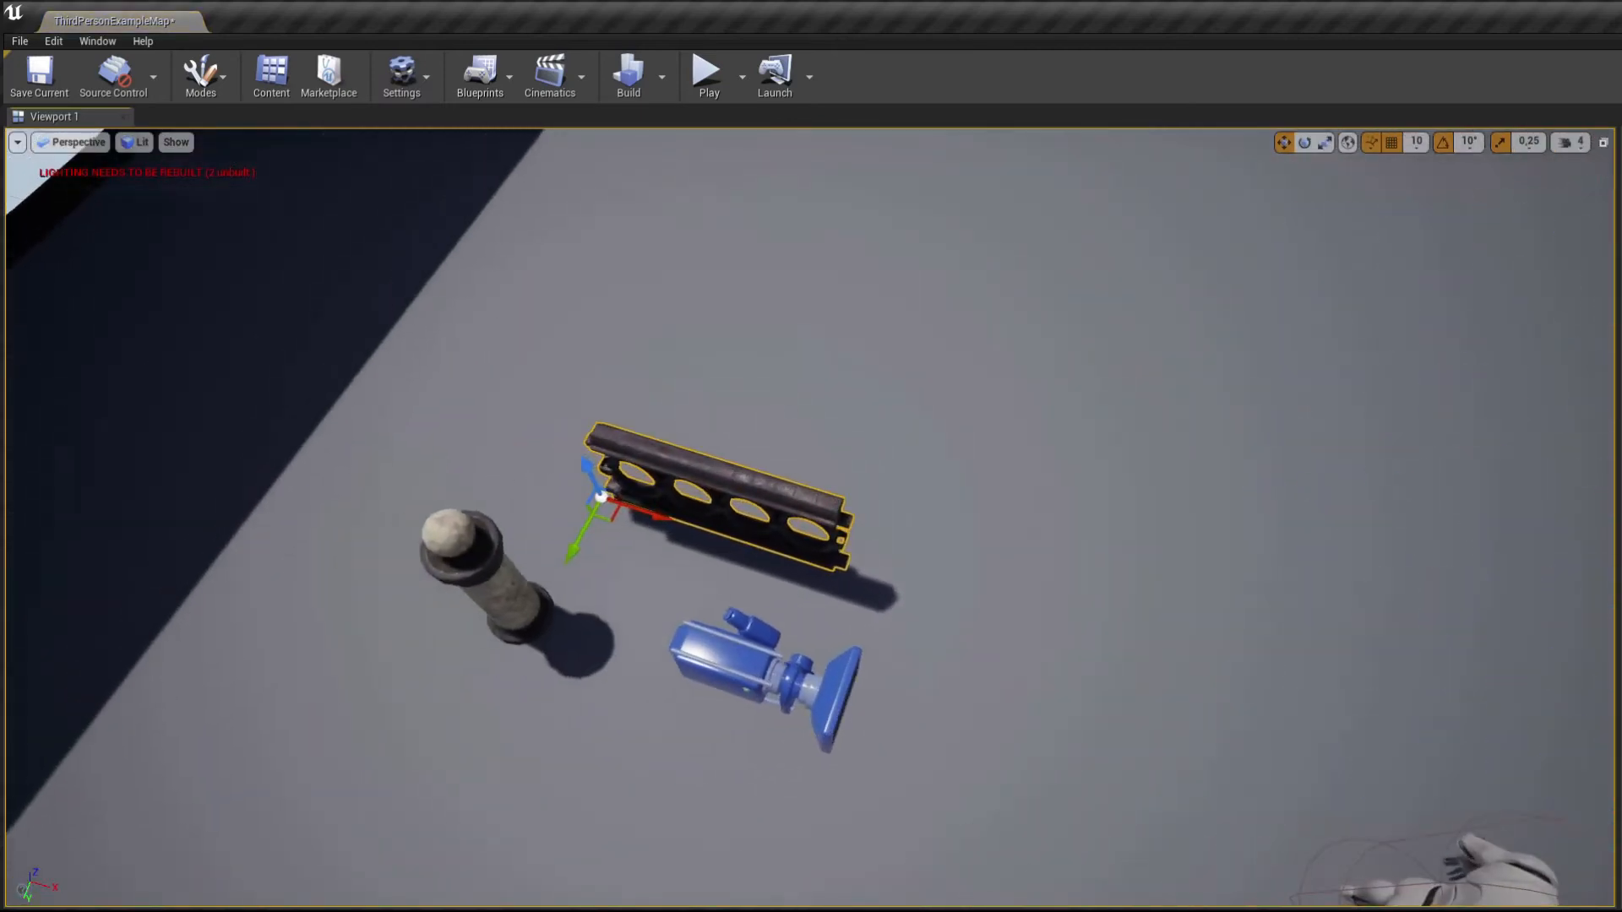
Step: Set the rotation snap to 90° and rotate the fence section -90° about its vertical axis
left_click(1469, 144)
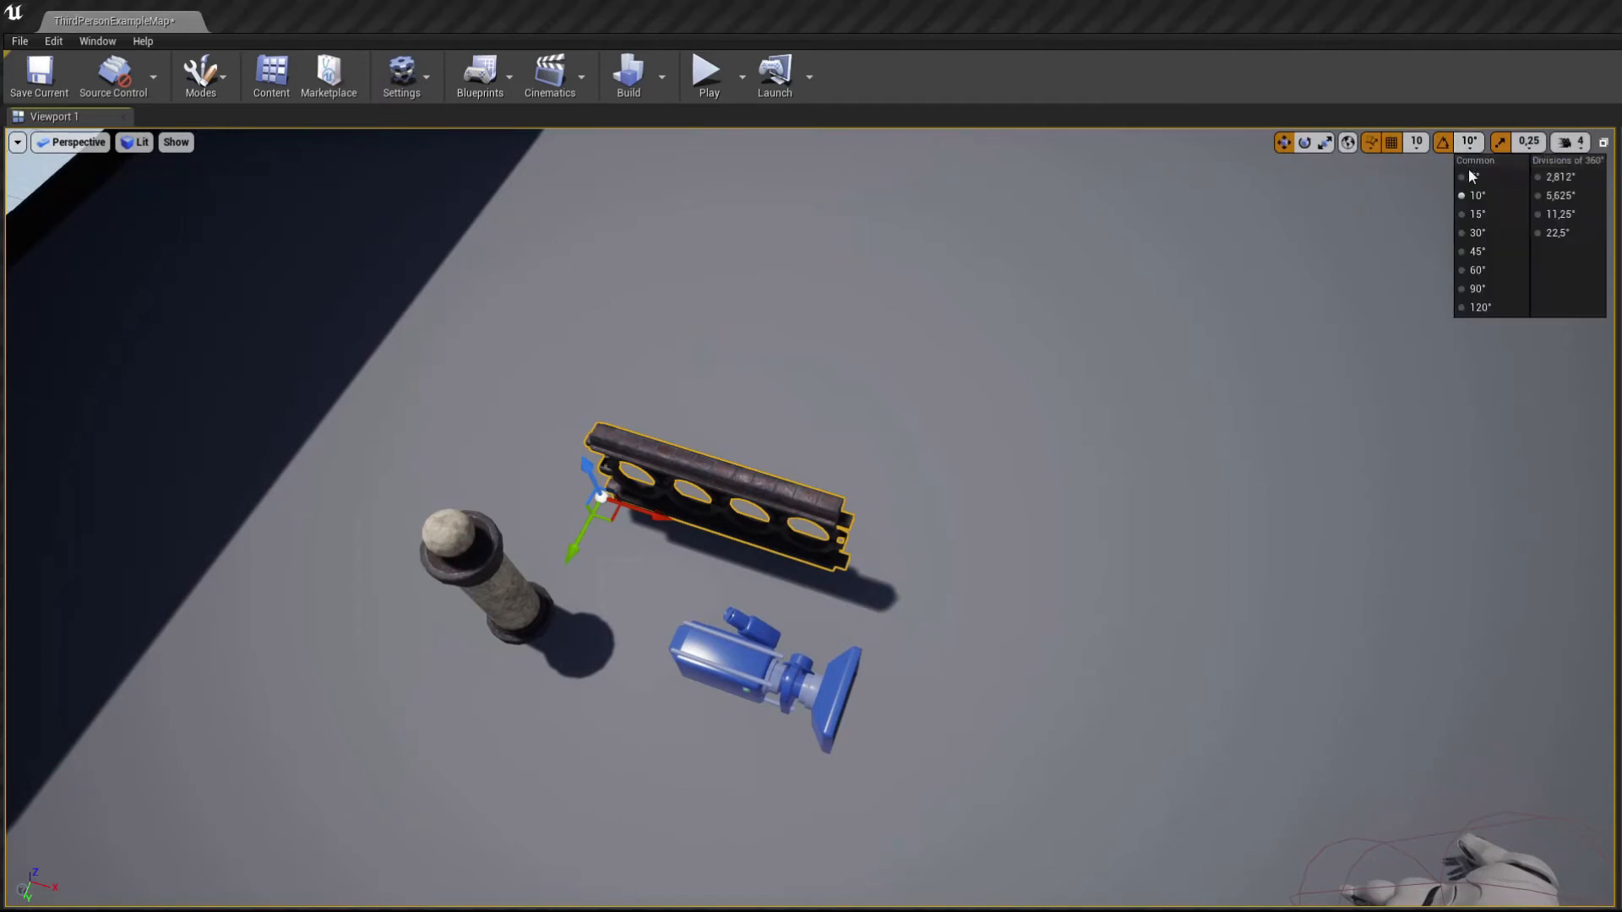
left_click(1485, 289)
left_click(1307, 144)
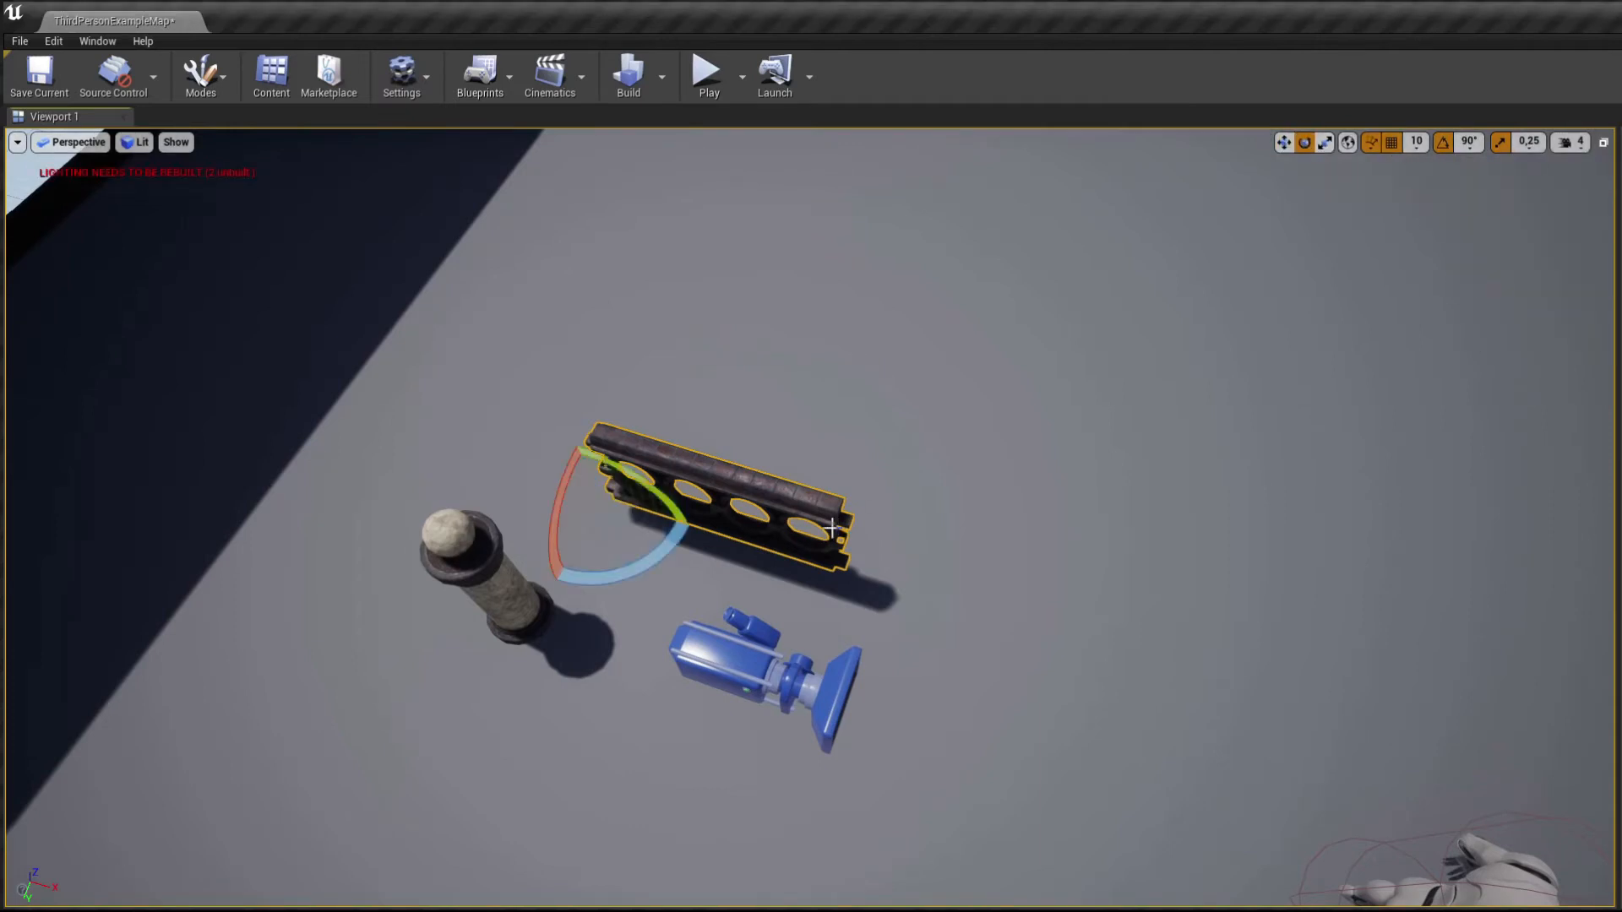
left_click_drag(650, 563, 693, 528)
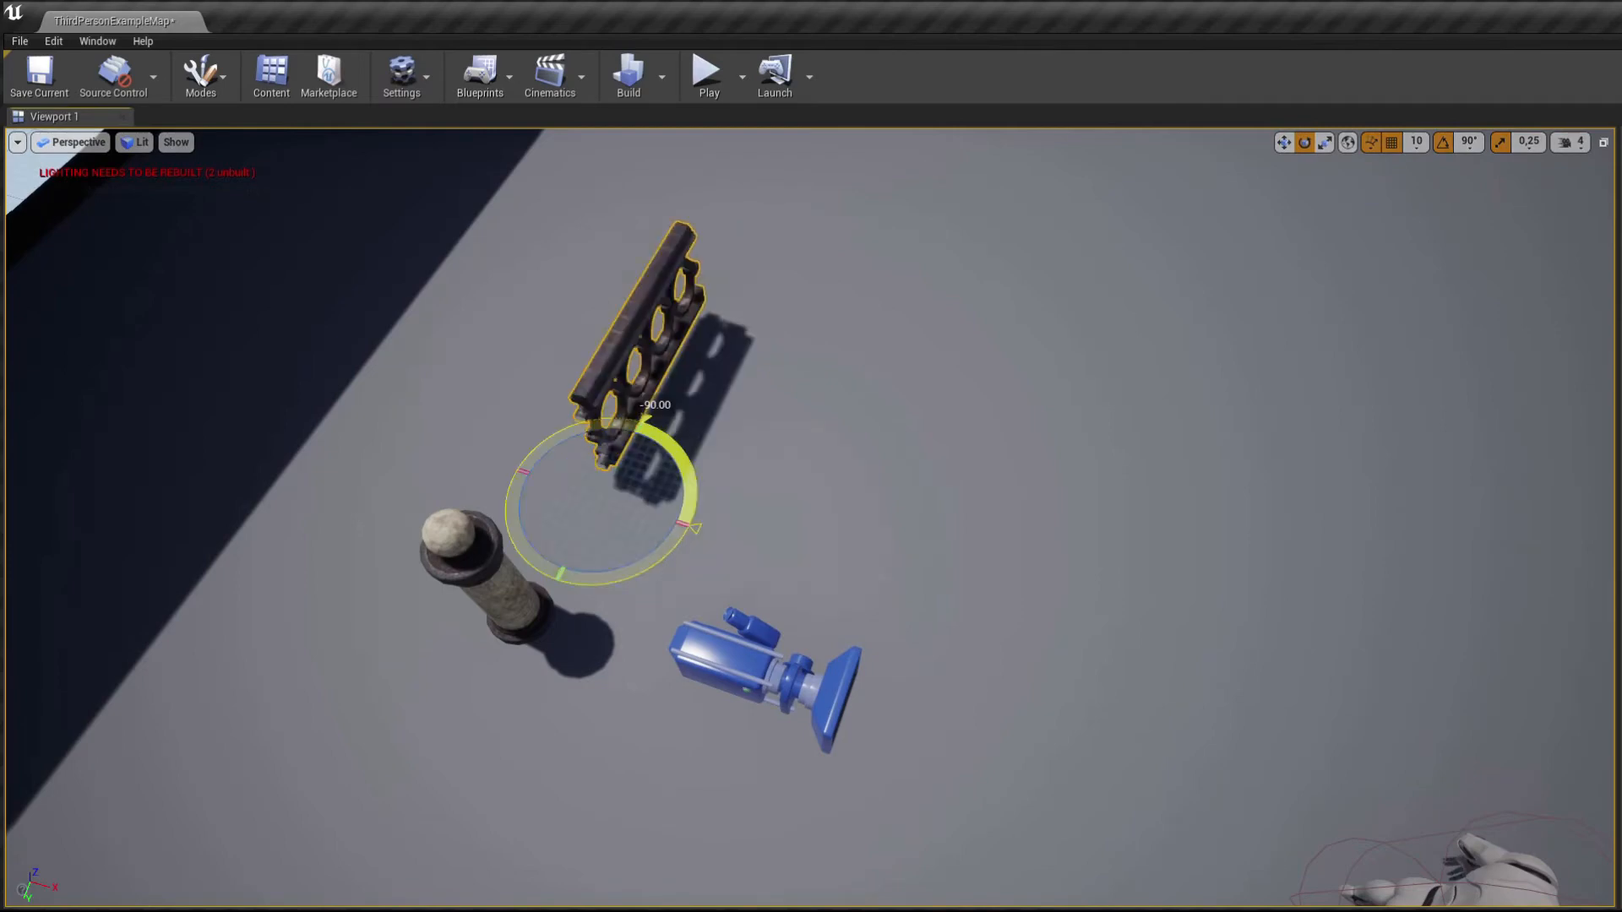
right_click_drag(692, 528, 536, 444)
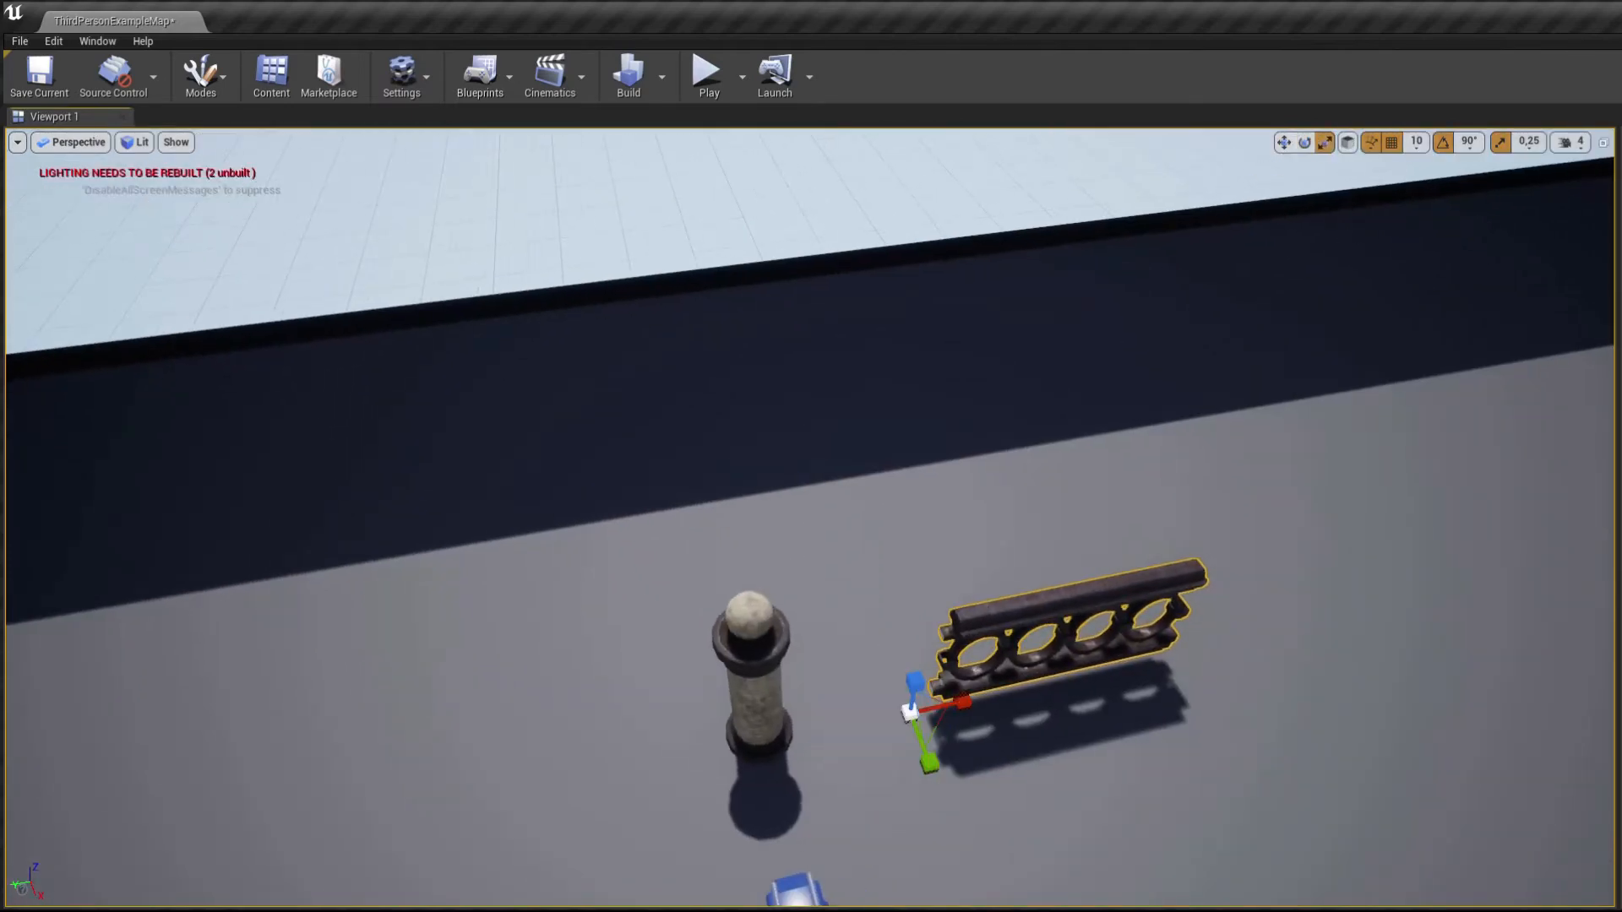
Step: Move the fence section against the pillar and align it with the pillar's centre
left_click_drag(861, 728, 704, 741)
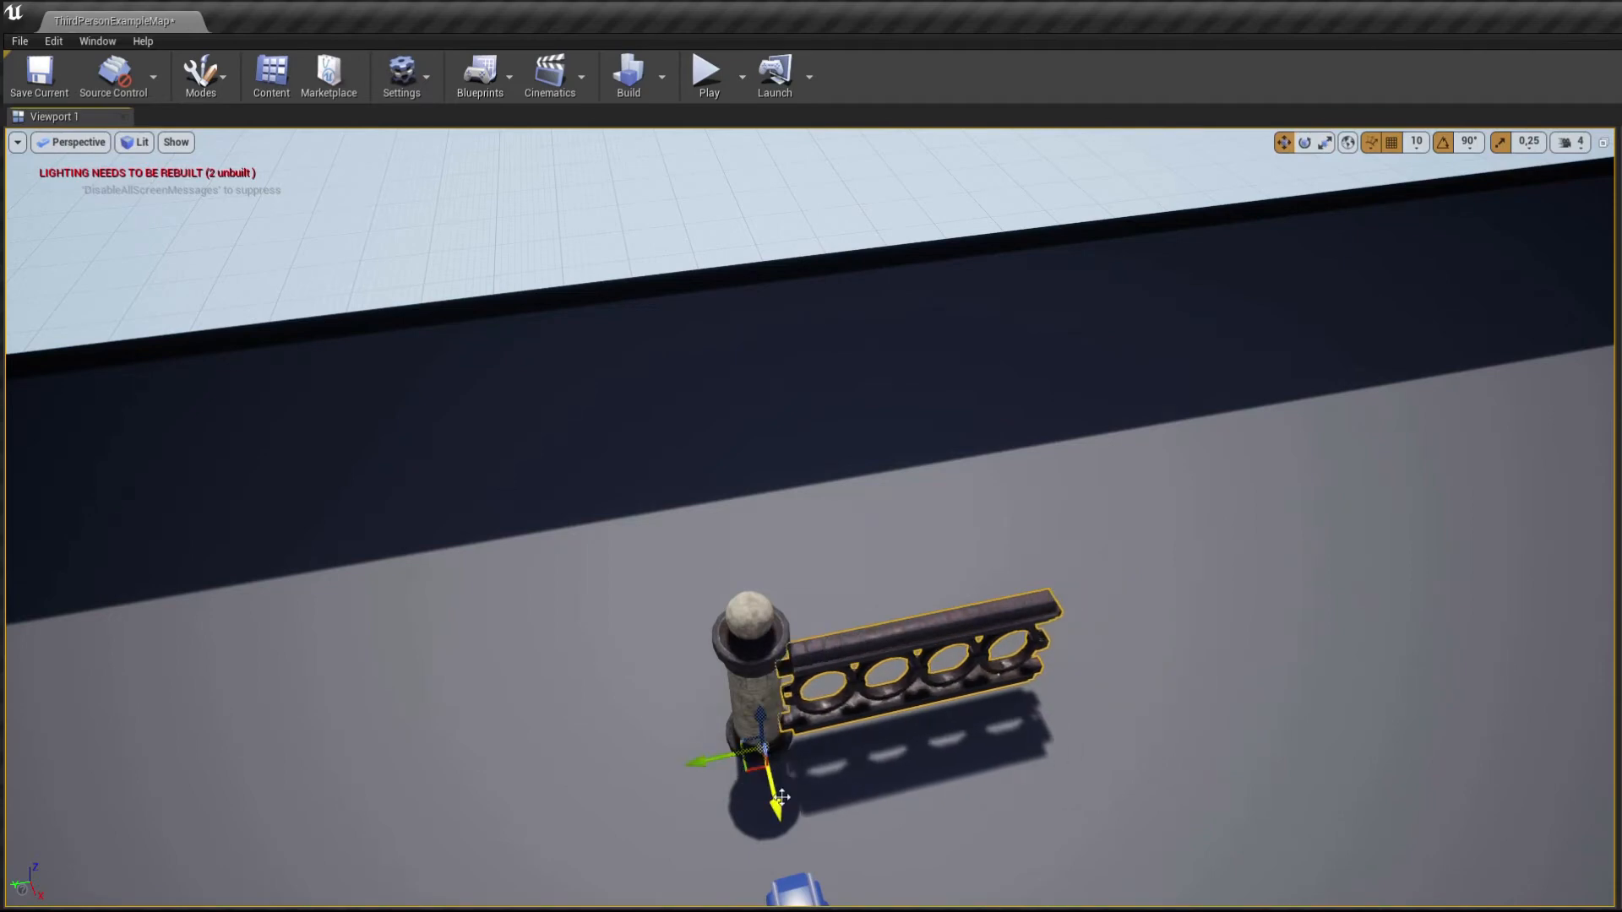
left_click_drag(781, 797, 774, 782)
right_click_drag(981, 724, 921, 735)
mouse_move(1032, 736)
right_mouse_down()
mouse_move(1090, 726)
mouse_move(1116, 625)
mouse_move(1043, 659)
mouse_move(1033, 736)
mouse_move(971, 718)
mouse_move(1035, 710)
mouse_move(1014, 719)
right_mouse_up()
mouse_move(800, 609)
right_mouse_down()
mouse_move(879, 667)
mouse_move(811, 566)
mouse_move(800, 609)
right_mouse_up()
Step: Set the grid snap size to 100 and place a copy of the pillar at the fence section's free end
left_click(730, 388)
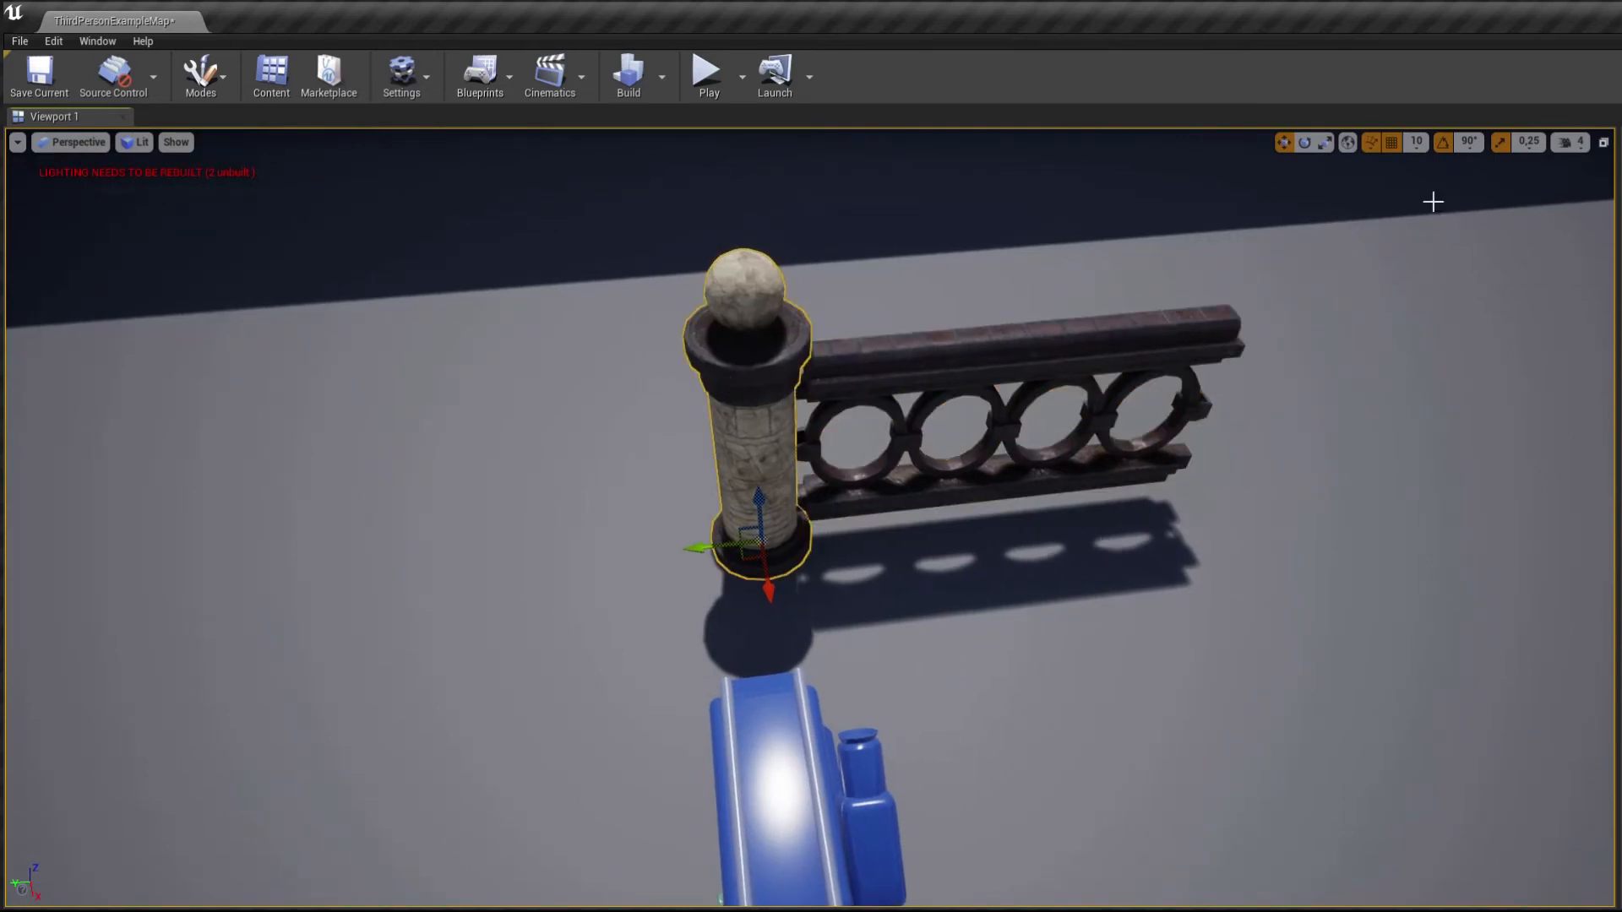
left_click(1416, 142)
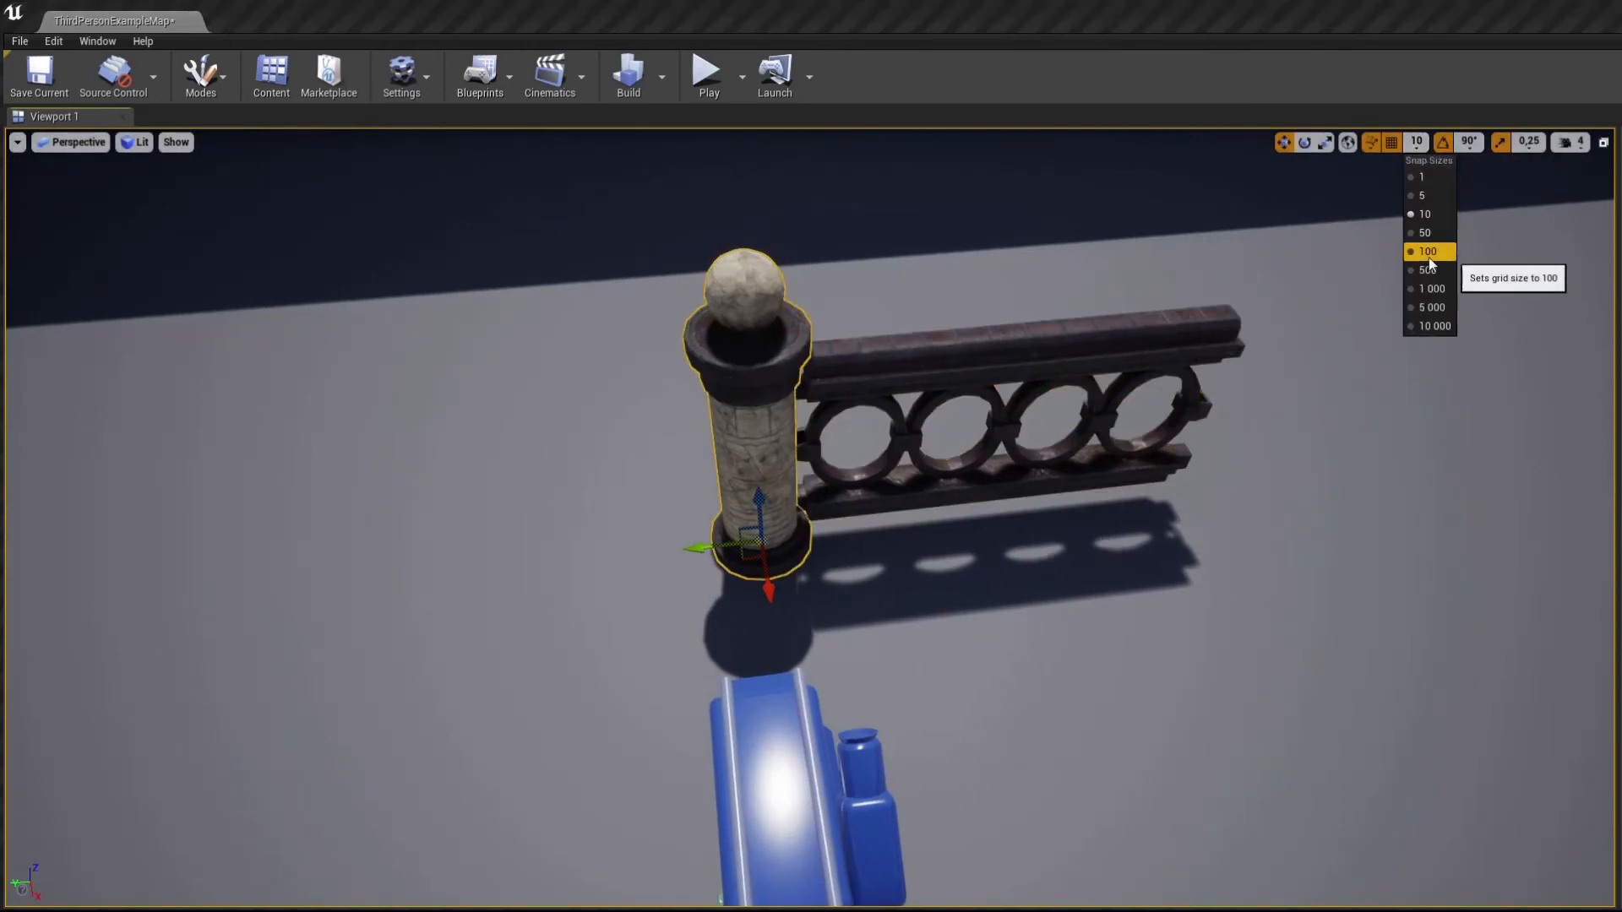
left_click(1428, 252)
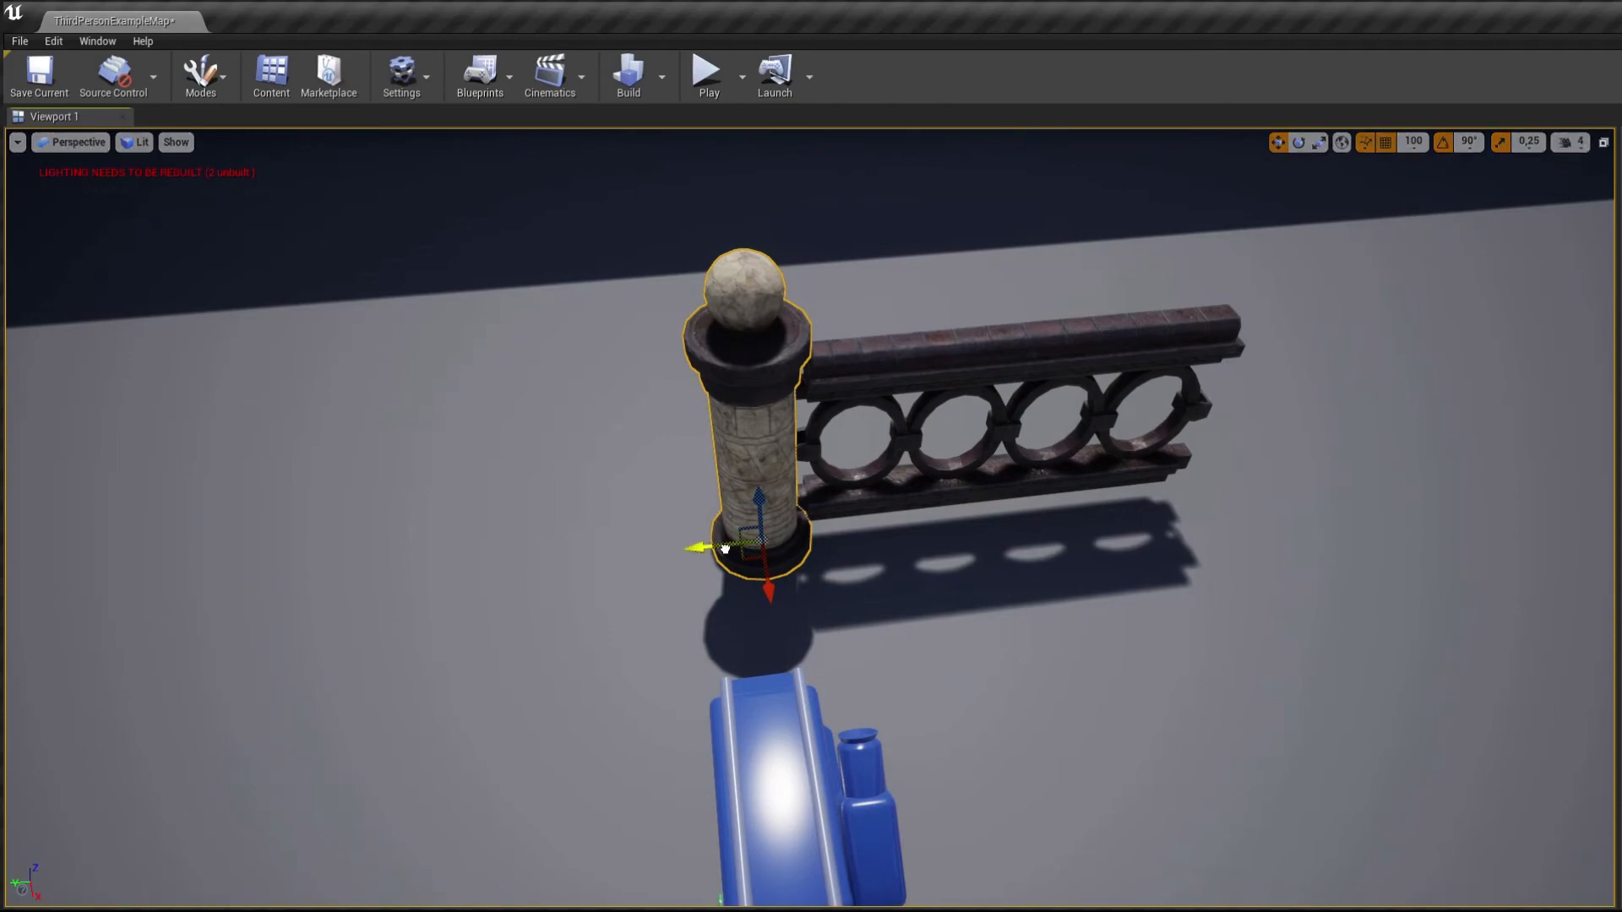
left_click_drag(725, 550, 1237, 515, "alt")
mouse_move(724, 502)
right_mouse_down()
mouse_move(765, 465)
mouse_move(854, 486)
mouse_move(811, 473)
mouse_move(724, 503)
right_mouse_up()
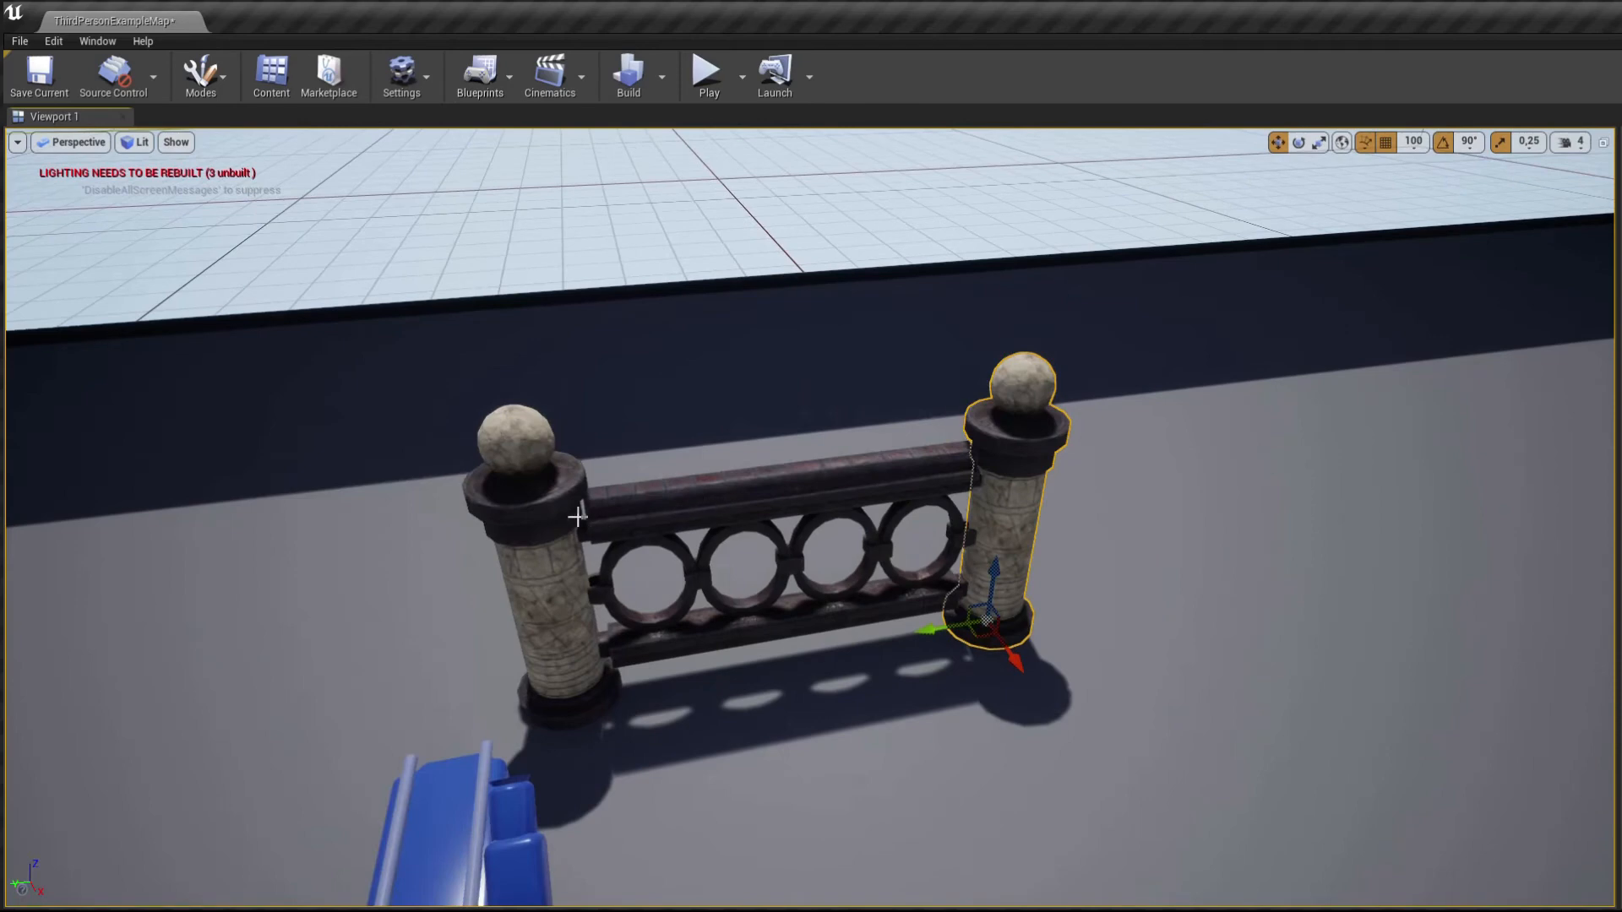
left_click(552, 504)
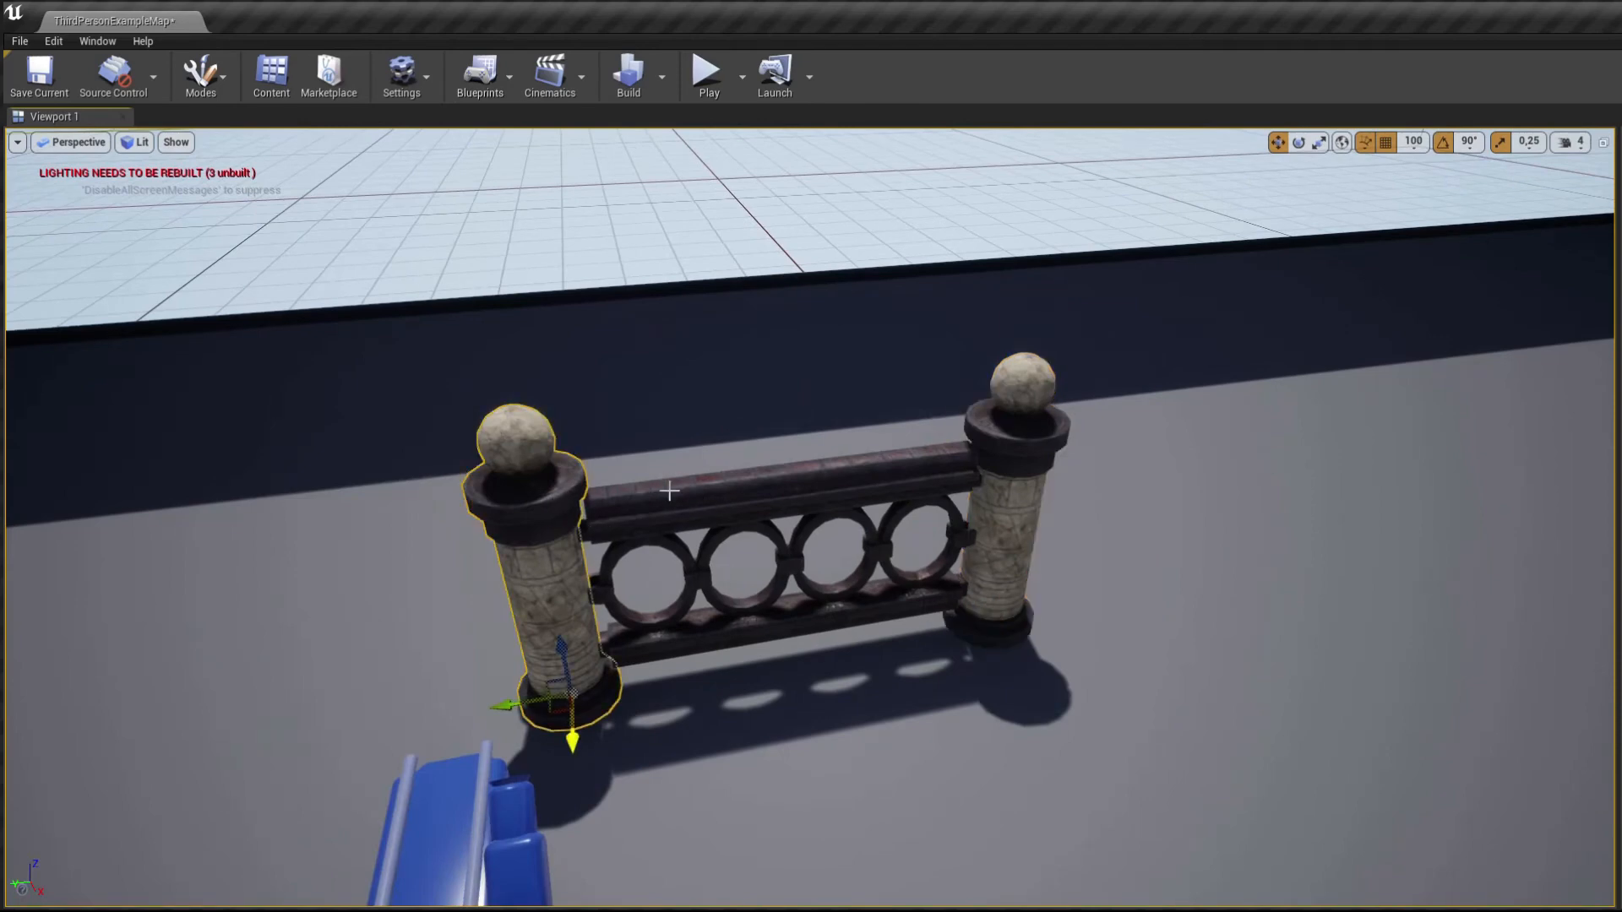
left_click(669, 491, "ctrl")
left_click_drag(626, 703, 1061, 657, "alt")
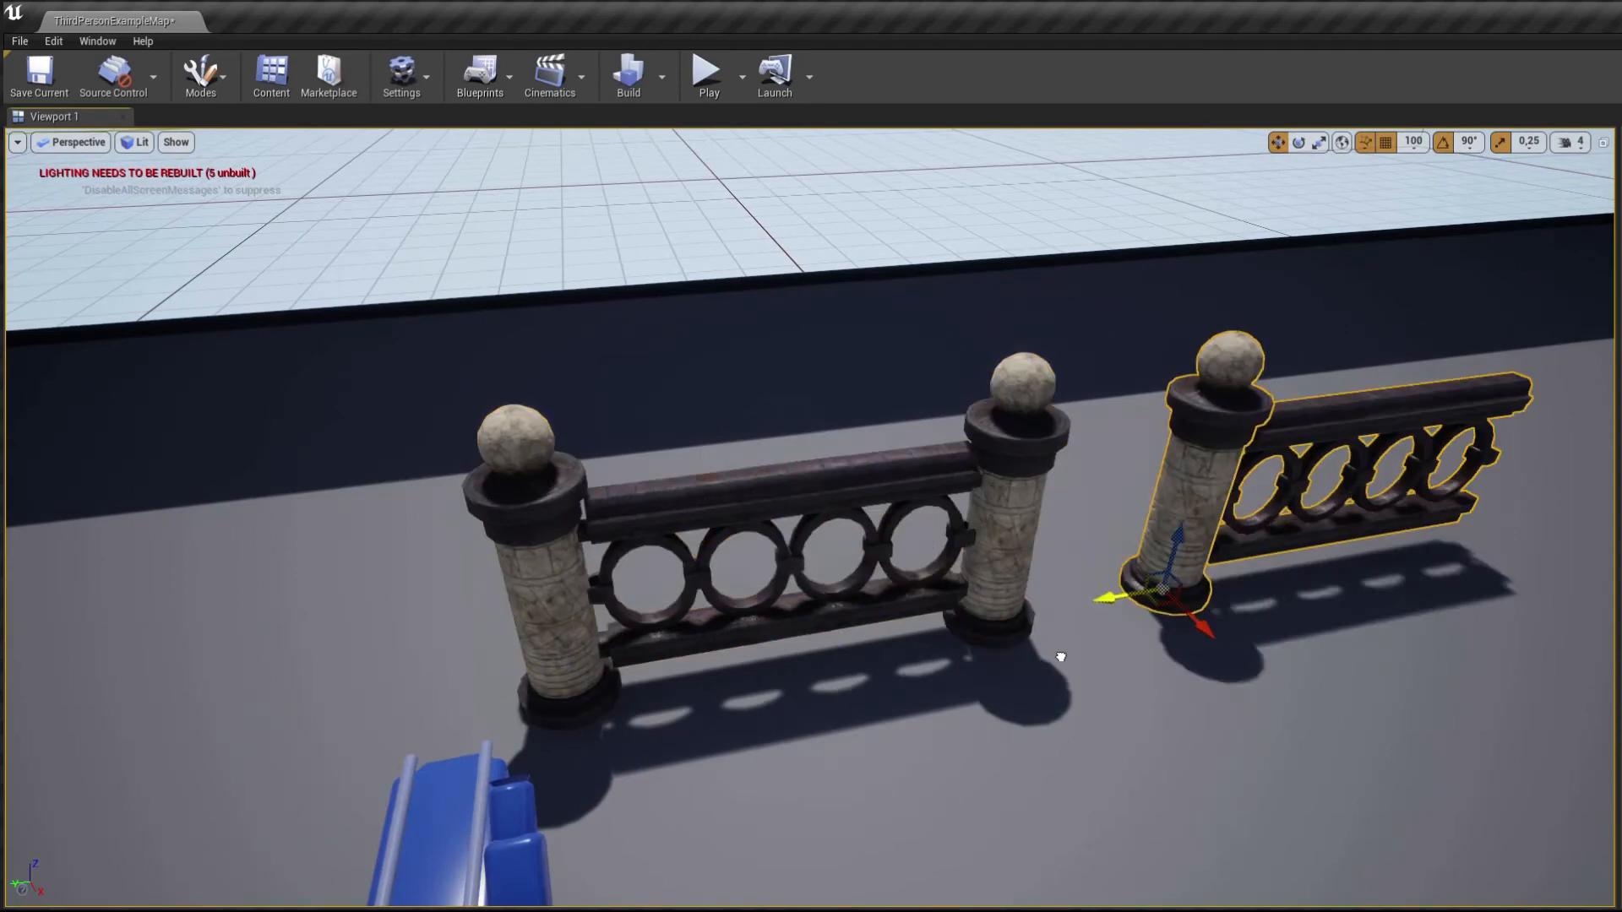
key("ctrl+z")
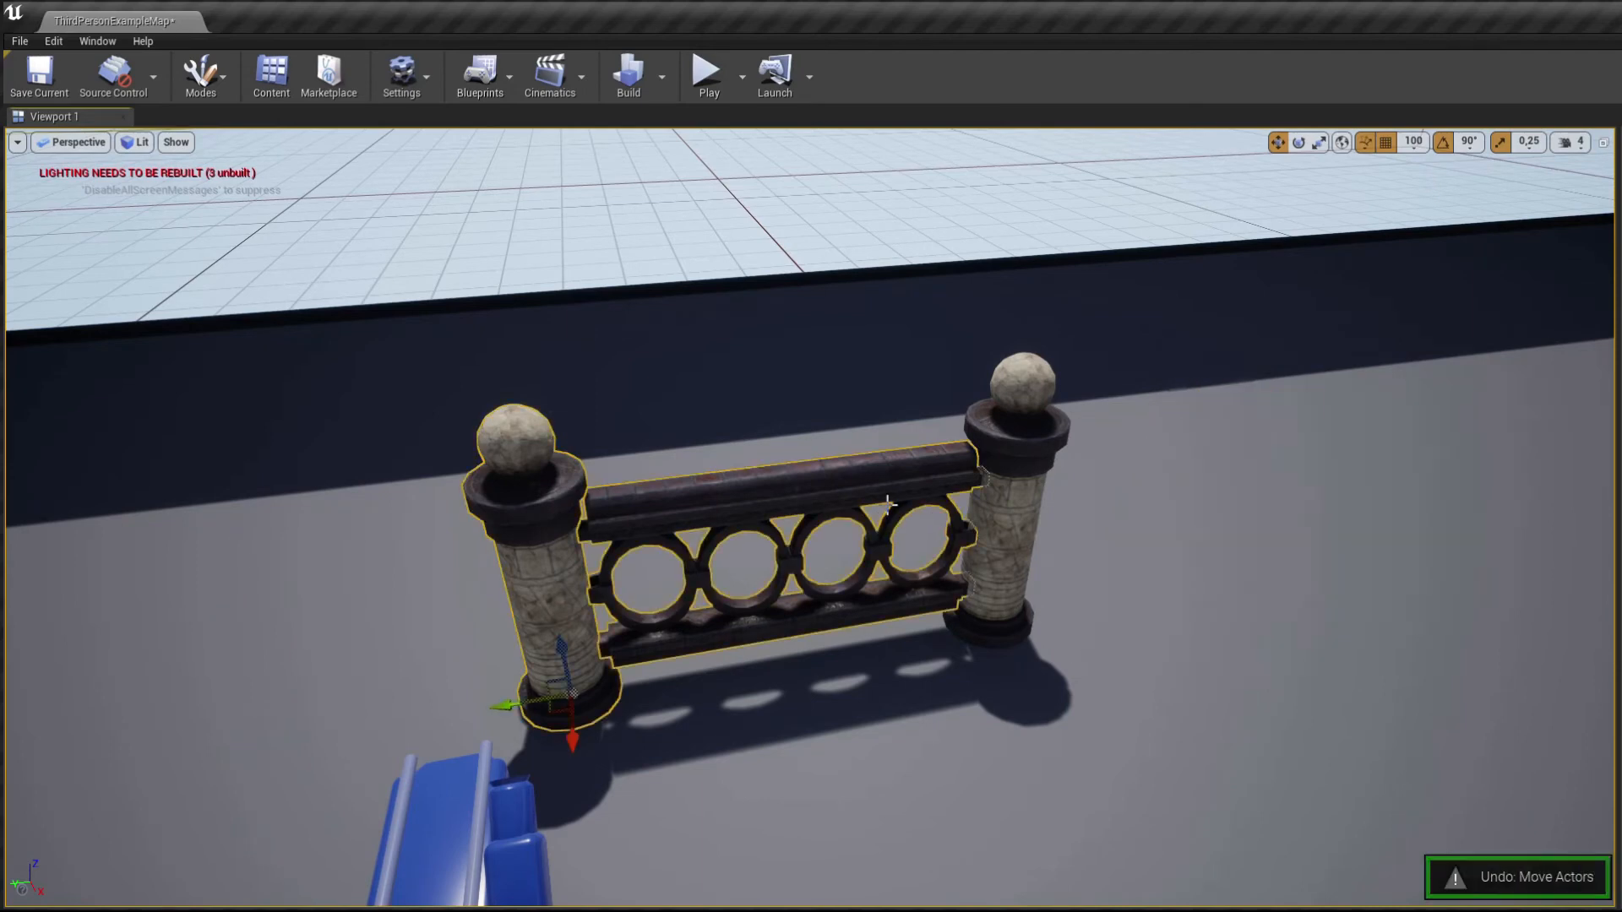
Step: Duplicate the fence section together with its end pillar along the row until the row has five sections
left_click(990, 479)
left_click(898, 488, "ctrl")
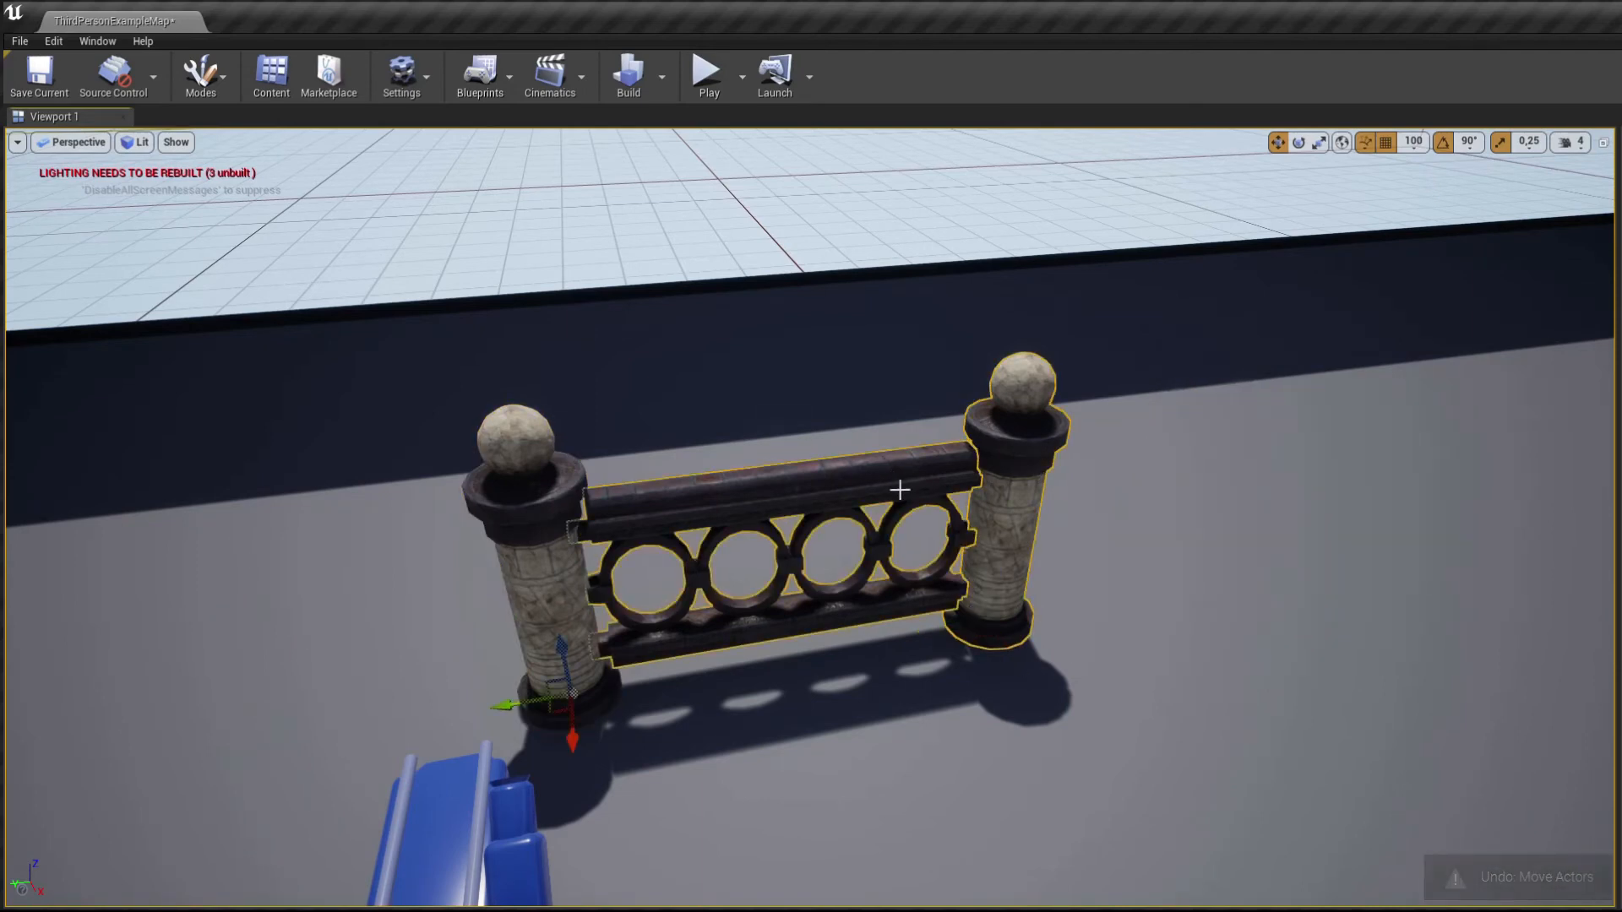
left_click_drag(531, 702, 1270, 658, "alt")
right_click_drag(1271, 659, 861, 598)
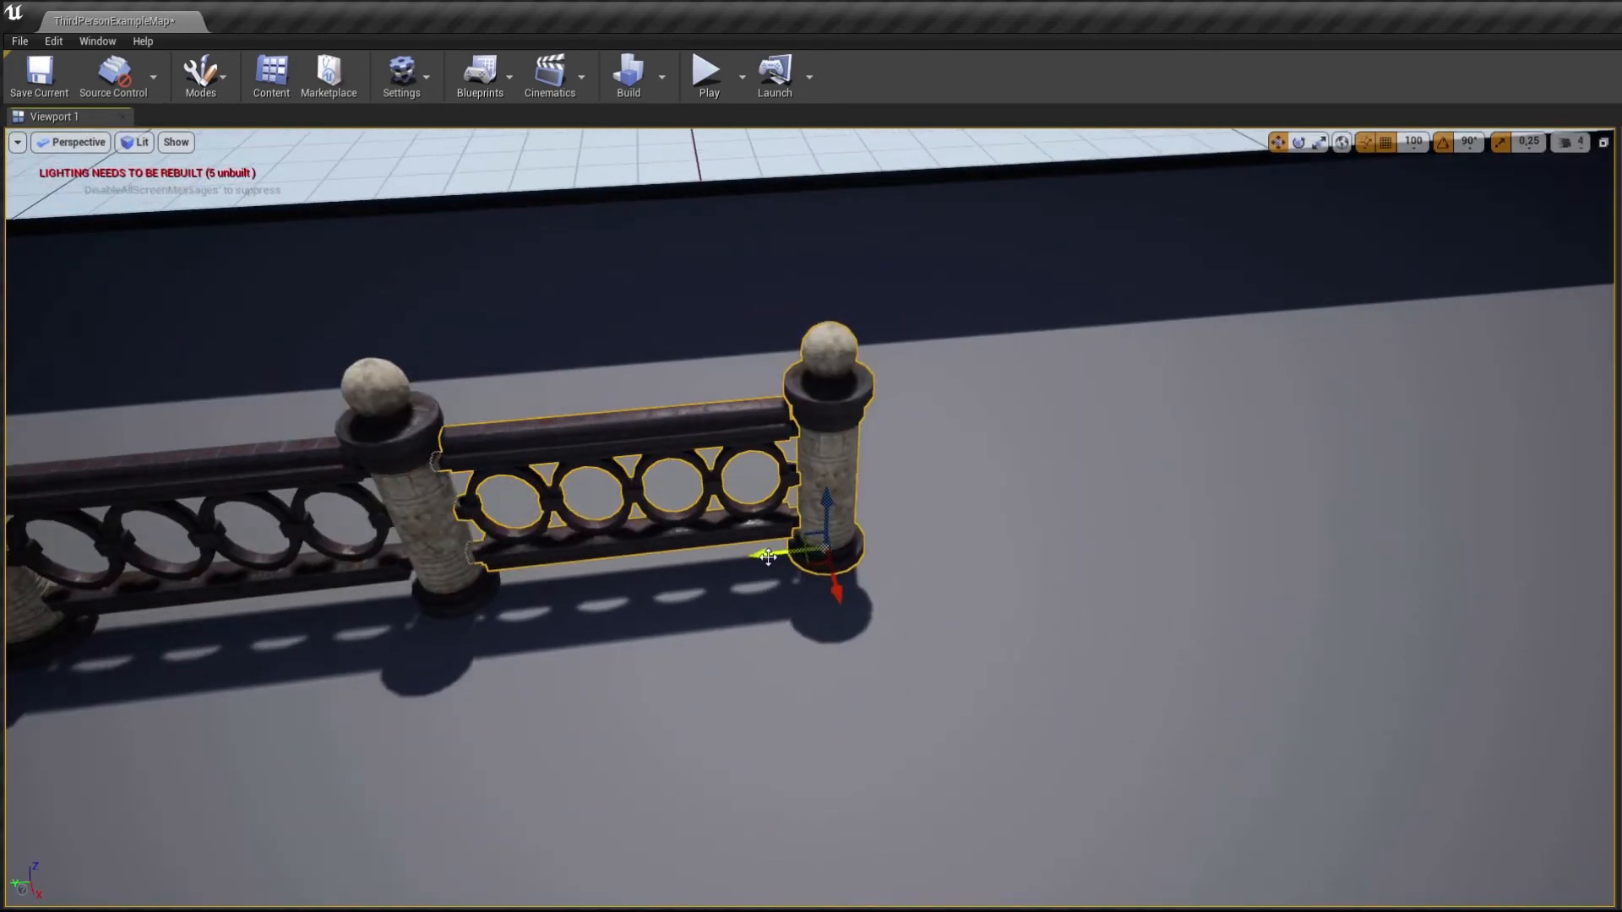
left_click_drag(768, 557, 1411, 501, "alt")
right_click_drag(1411, 500, 1137, 511)
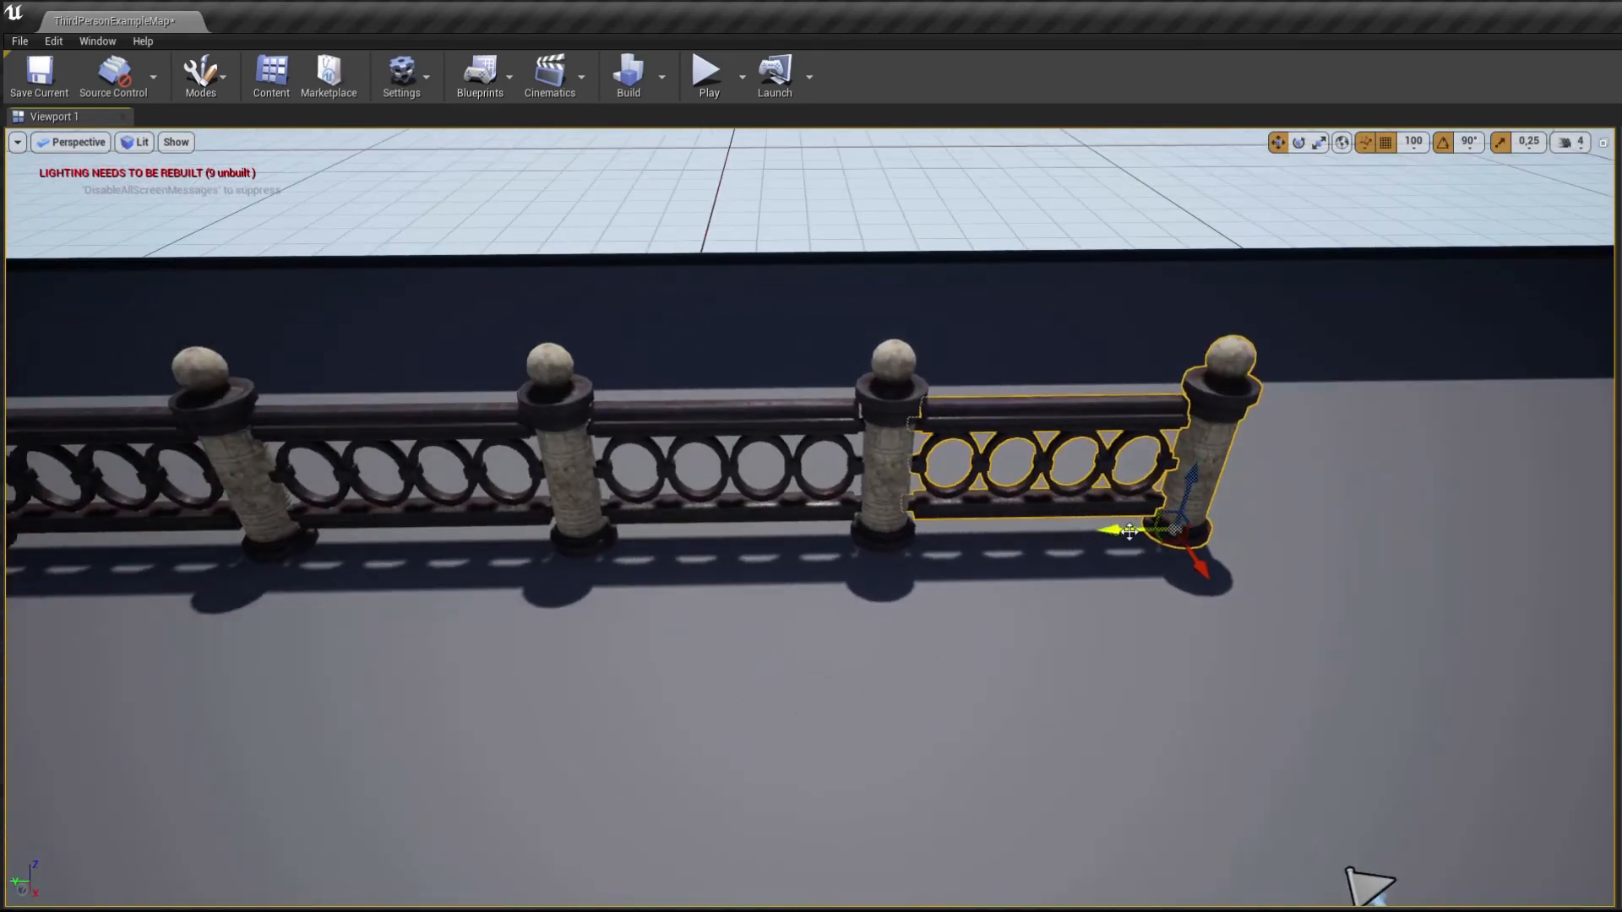
left_click_drag(1129, 531, 1379, 531, "alt")
right_click_drag(1404, 535, 1295, 571)
Step: Create a corner by duplicating the last section and pillar with a 90° turn, and move the copied pillar to the section's free end
left_click(1297, 146)
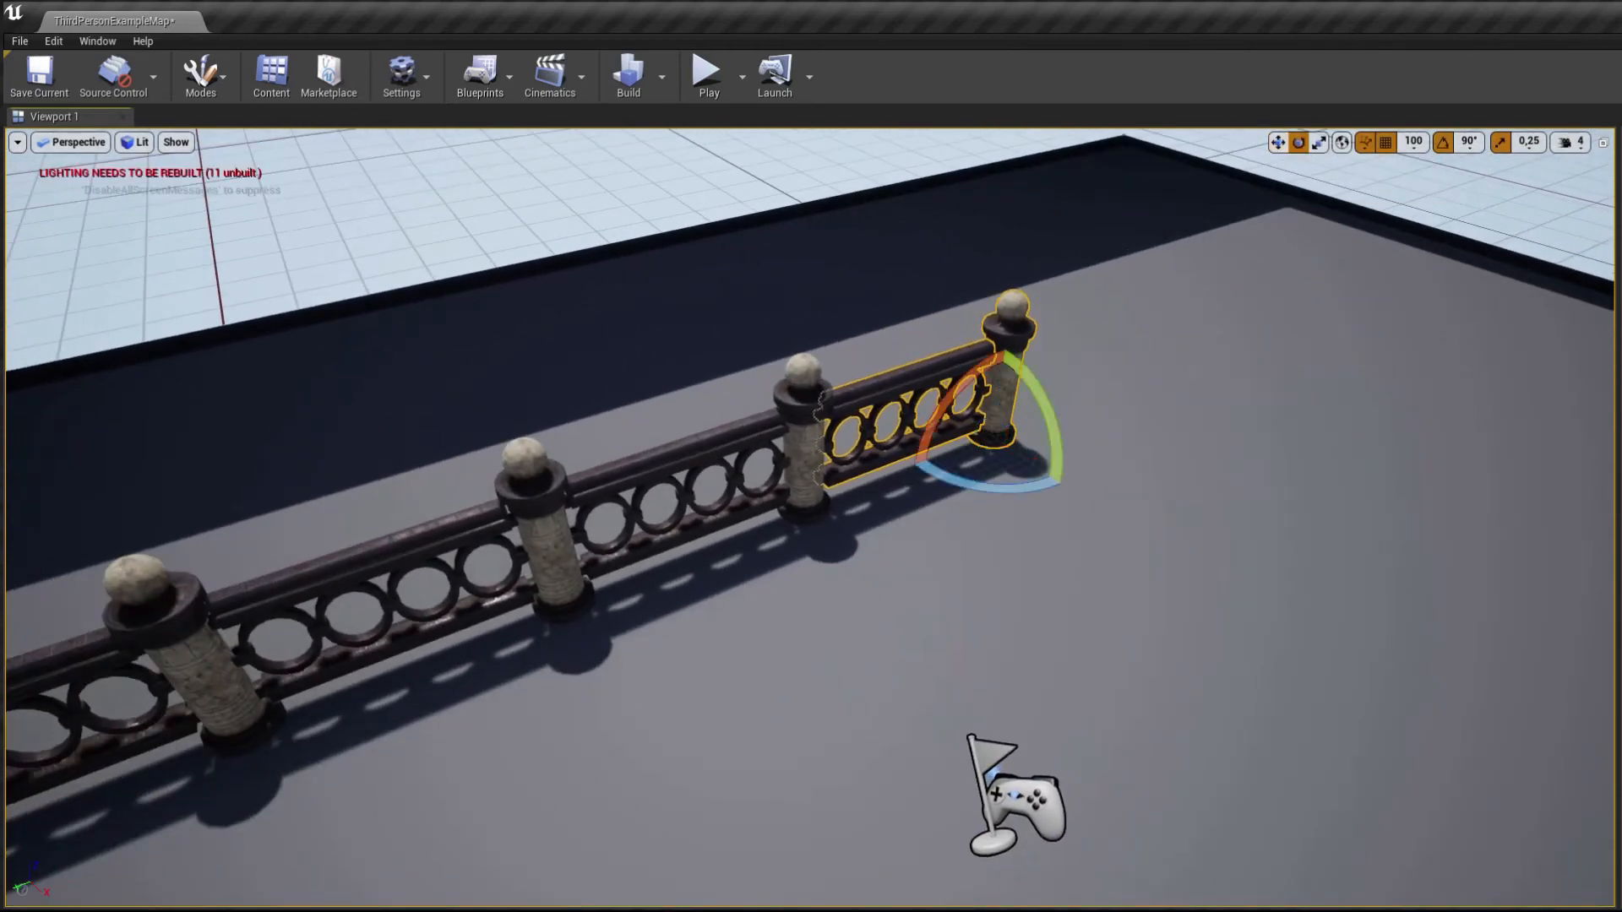
left_click_drag(1024, 490, 1067, 487, "alt")
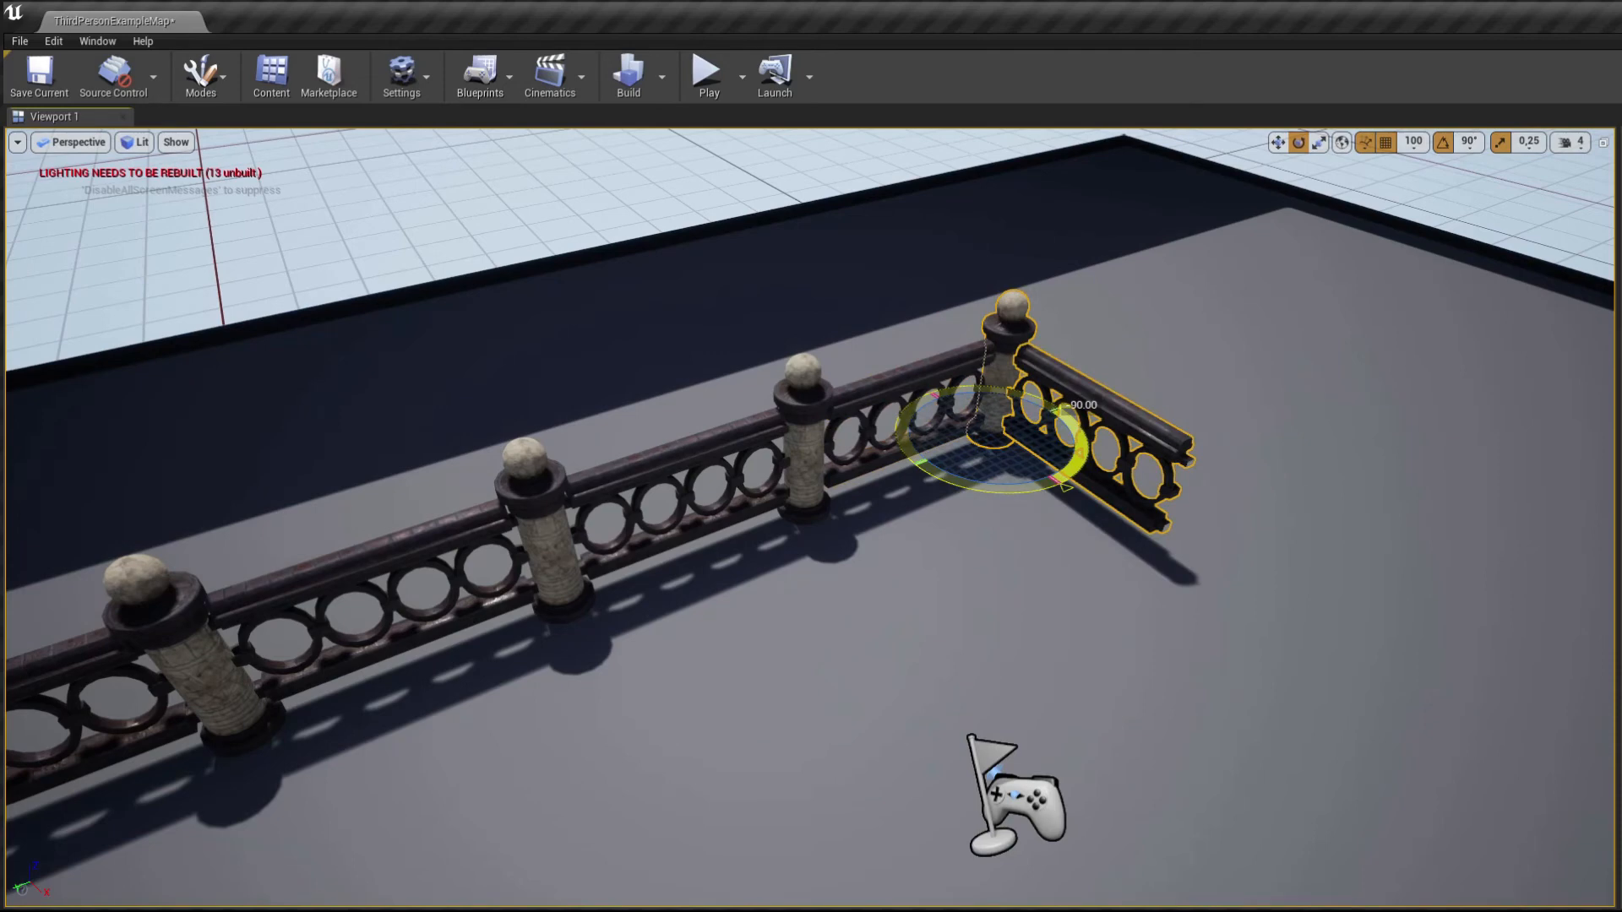
left_click(1278, 142)
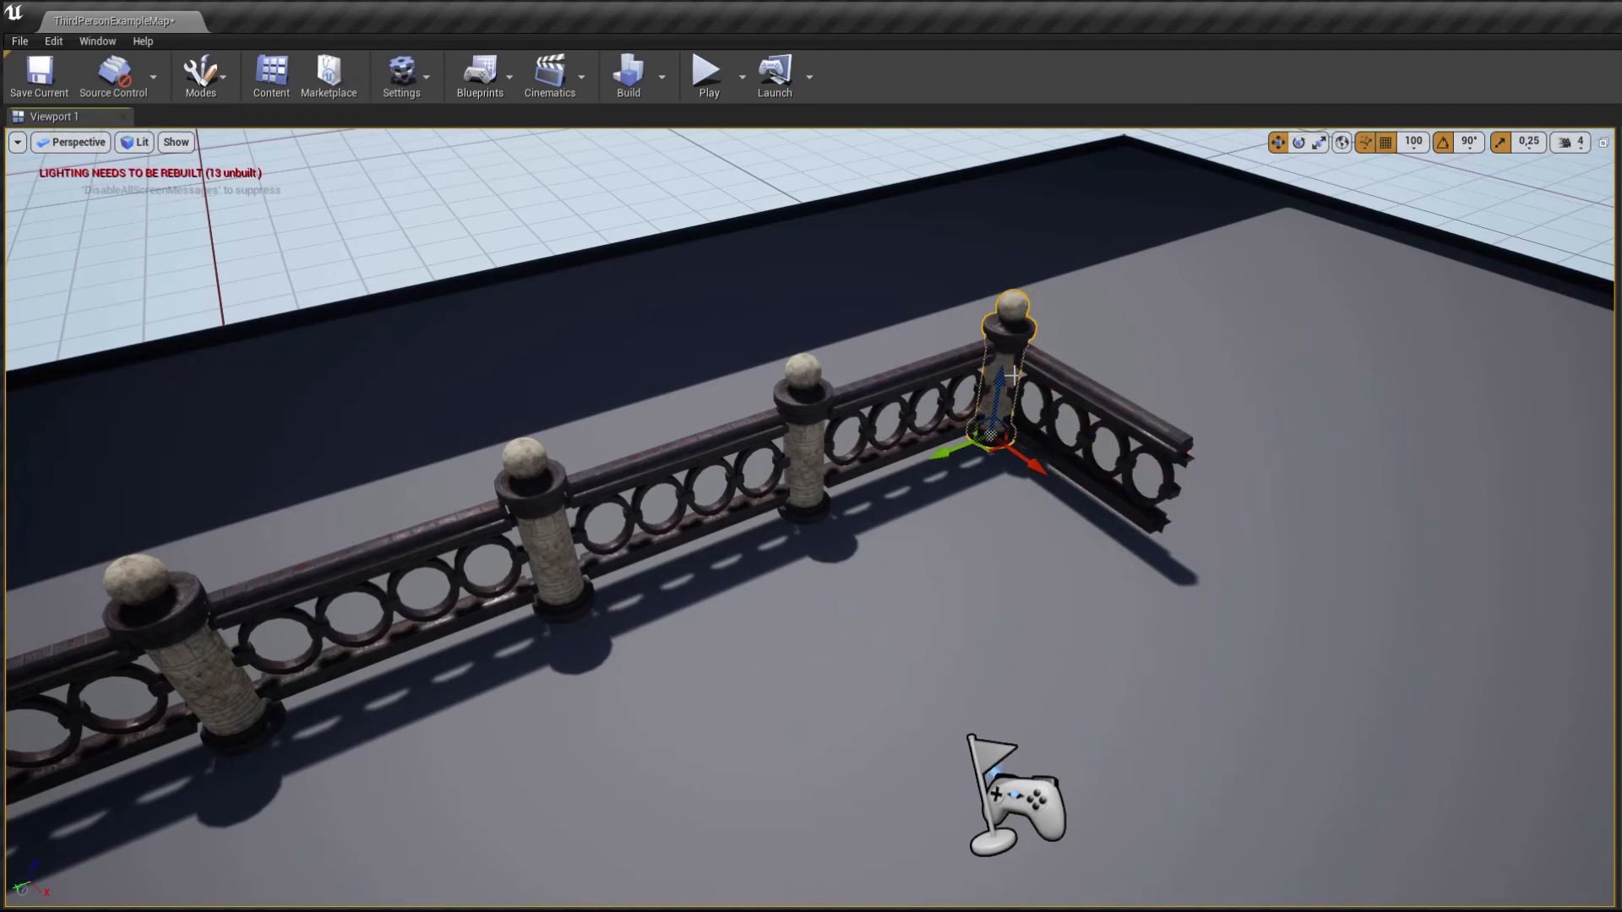
left_click_drag(1030, 463, 1151, 582, "alt")
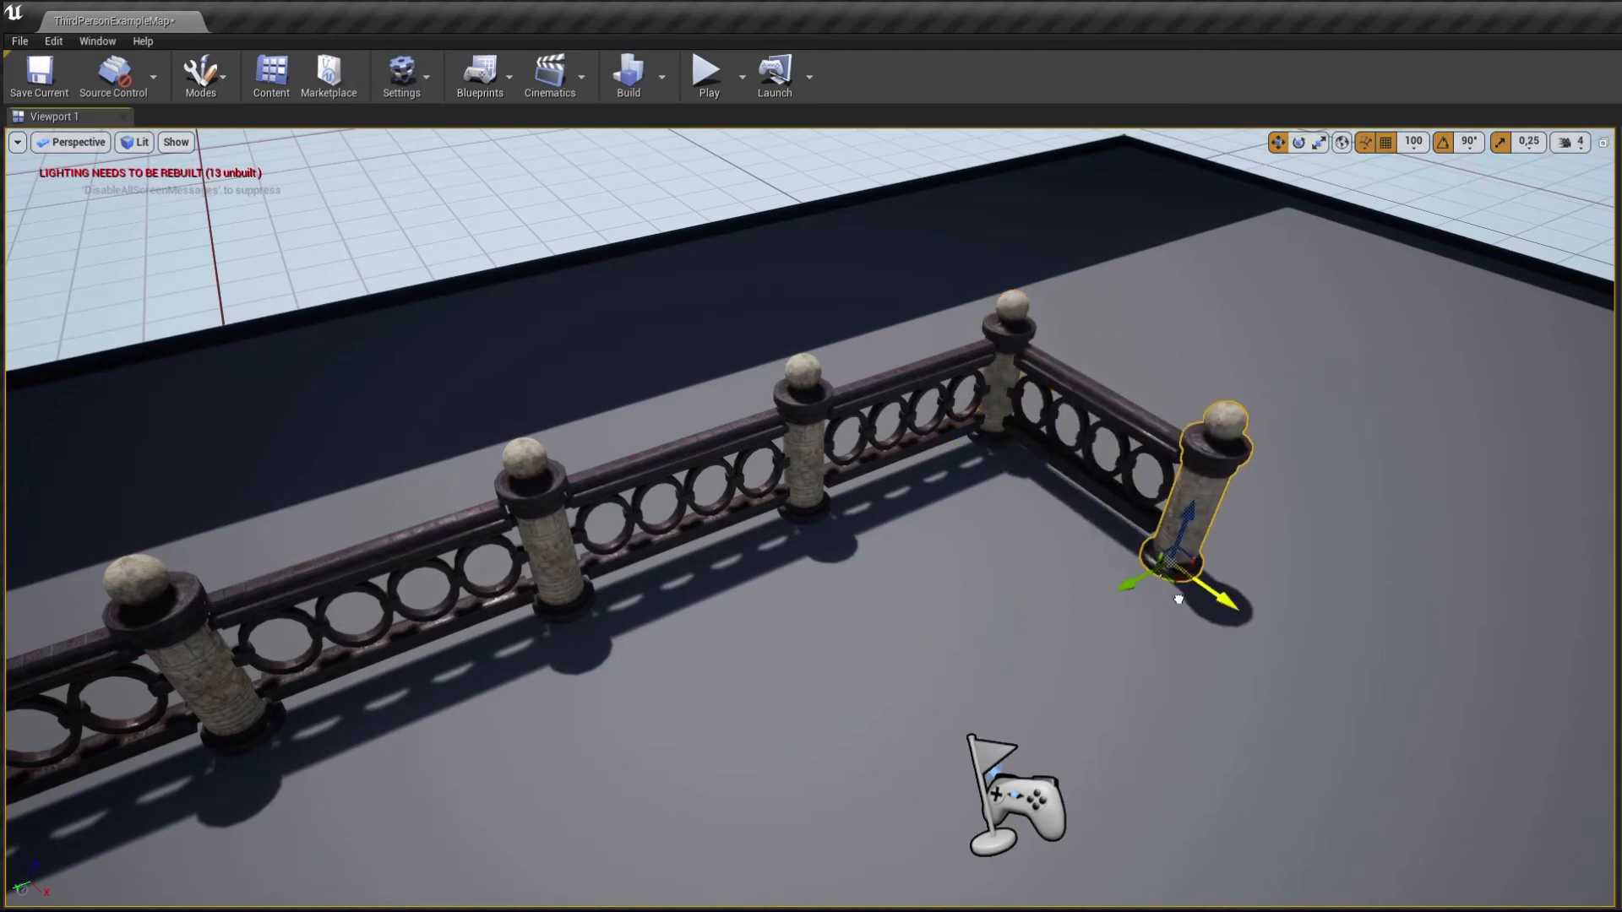
Step: Duplicate the corner's fence section and end pillar until the second side has four sections, and clear the selection
key("a")
right_click_drag(1178, 599, 1270, 599)
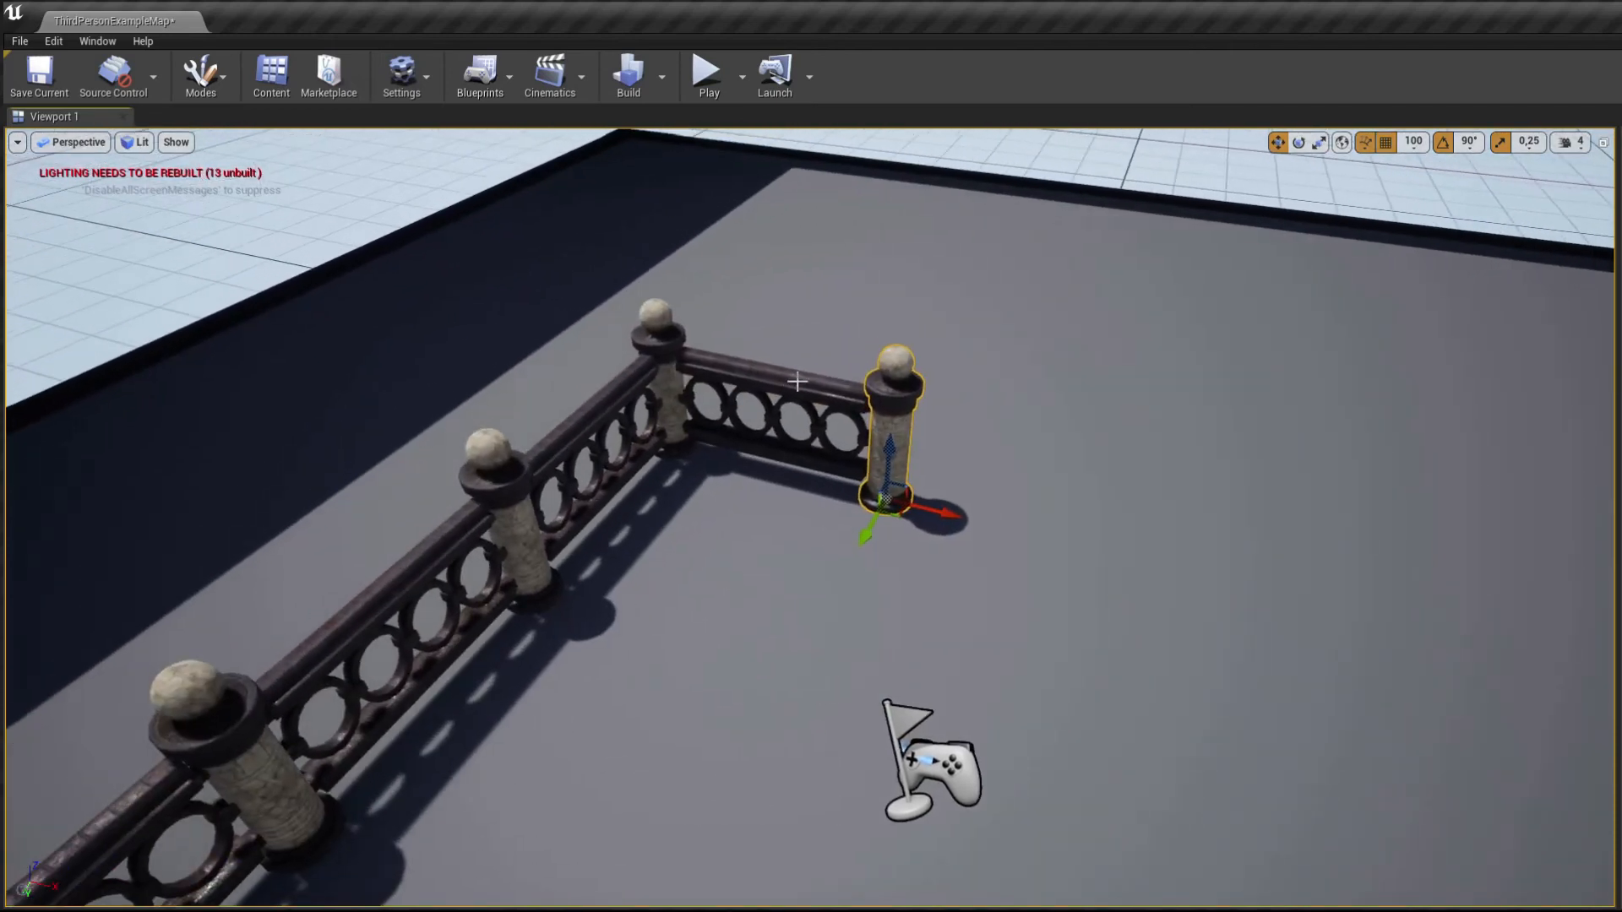
left_click(877, 406)
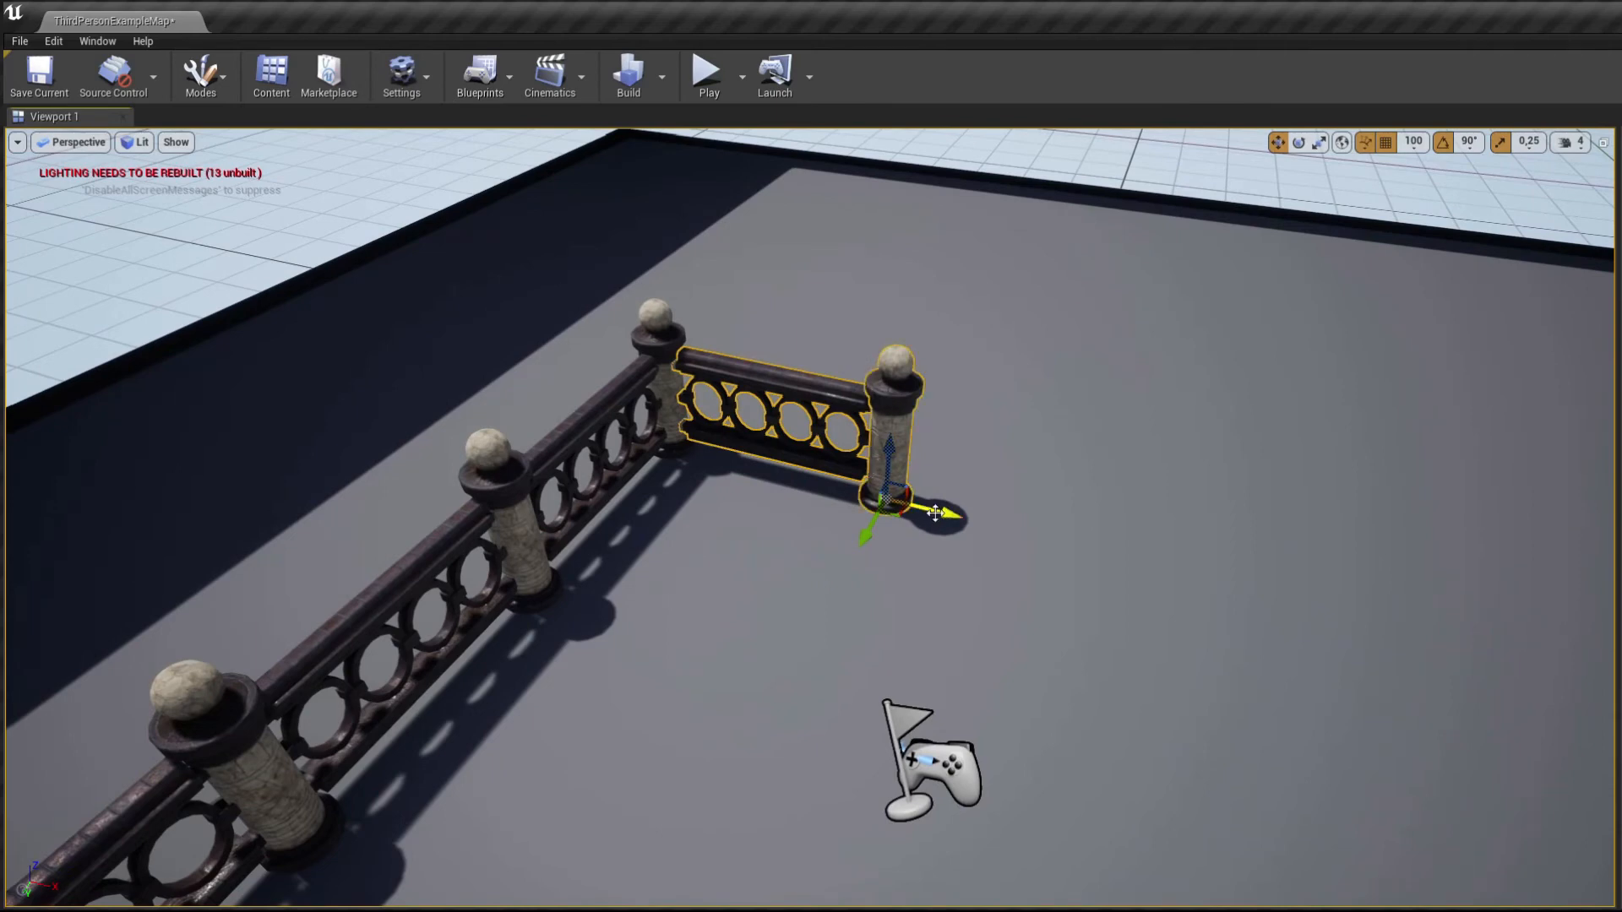
left_click_drag(936, 512, 1425, 665, "alt")
right_click_drag(1353, 670, 1255, 624)
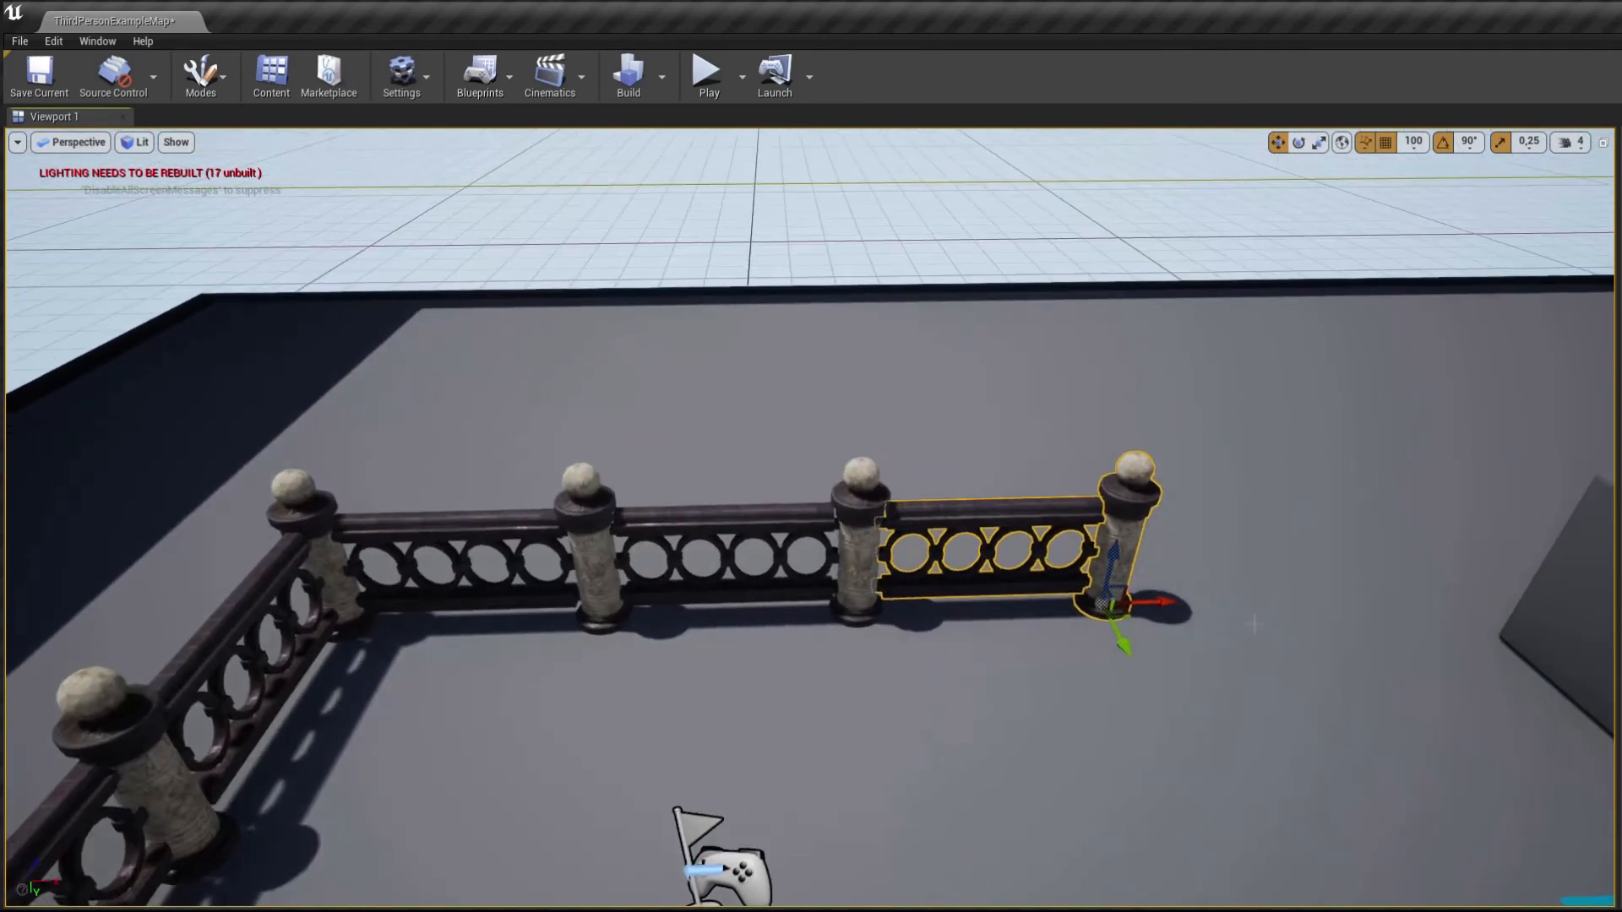
left_click_drag(1165, 600, 1390, 607, "alt")
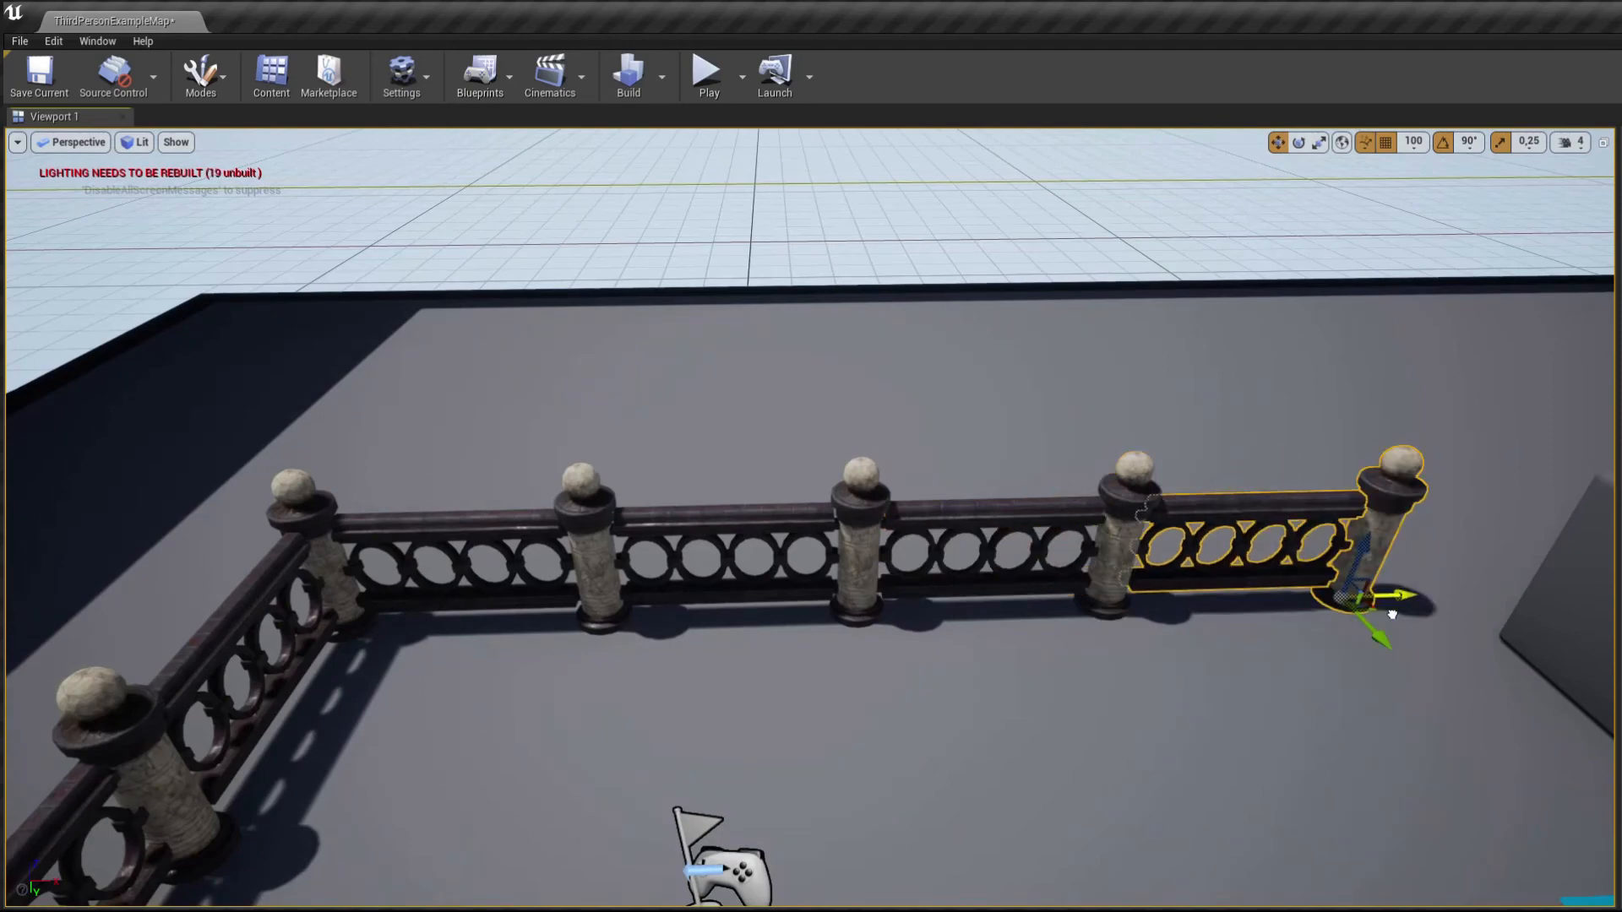
right_click_drag(1389, 607, 1394, 650)
right_click_drag(1115, 634, 1183, 629)
key("Escape")
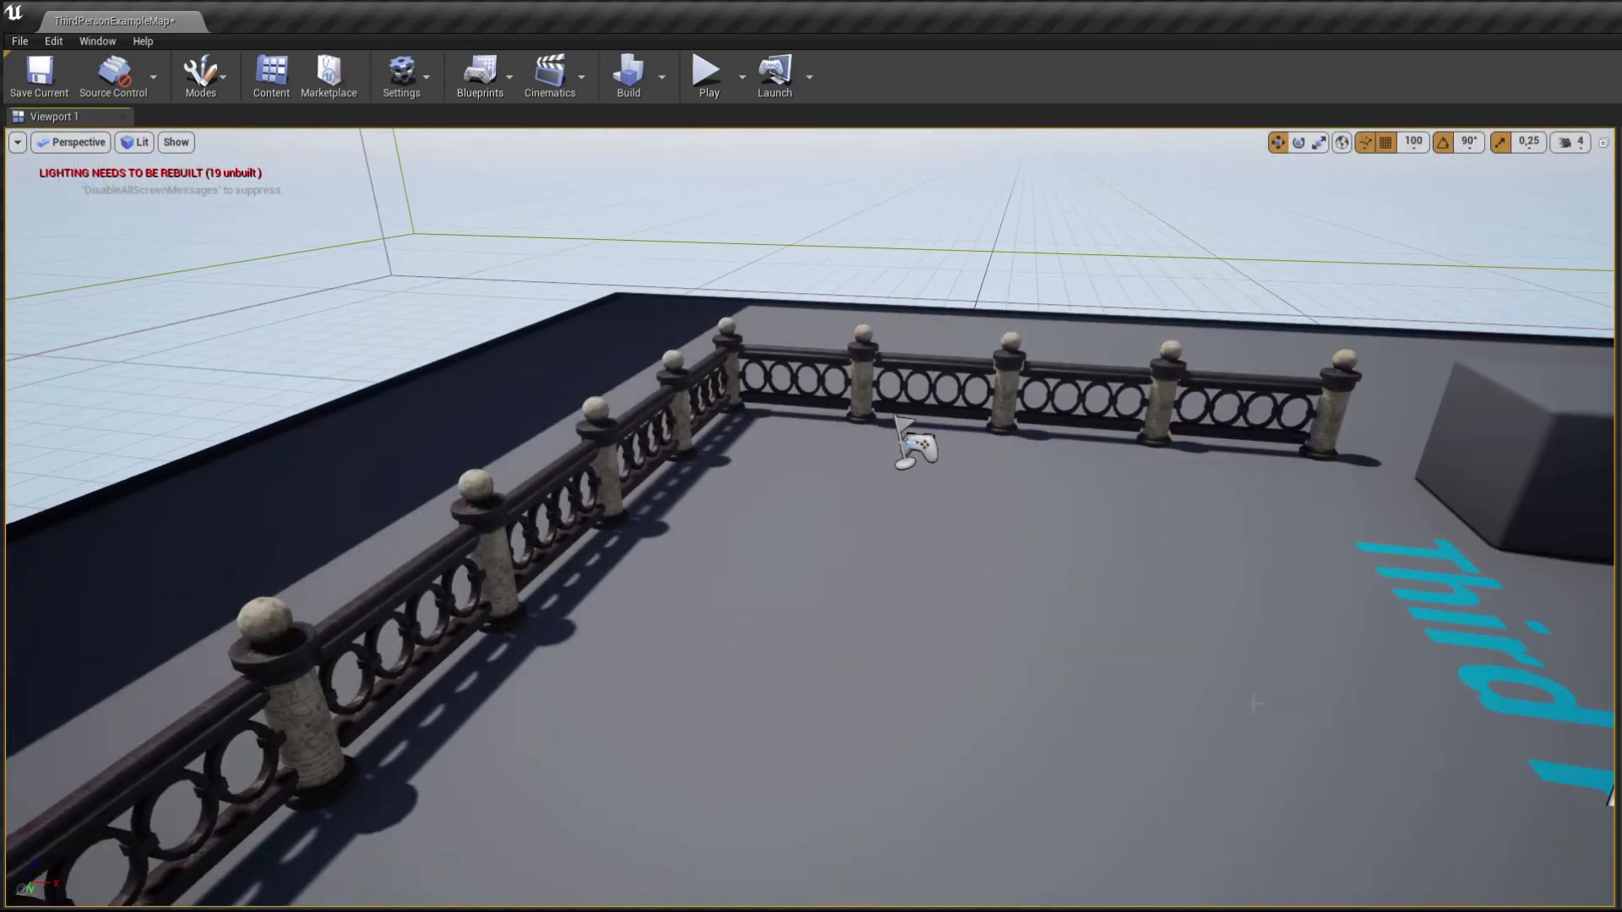
Step: Set the engine scalability quality to Cinematic for all groups
right_click_drag(1114, 440, 1081, 475)
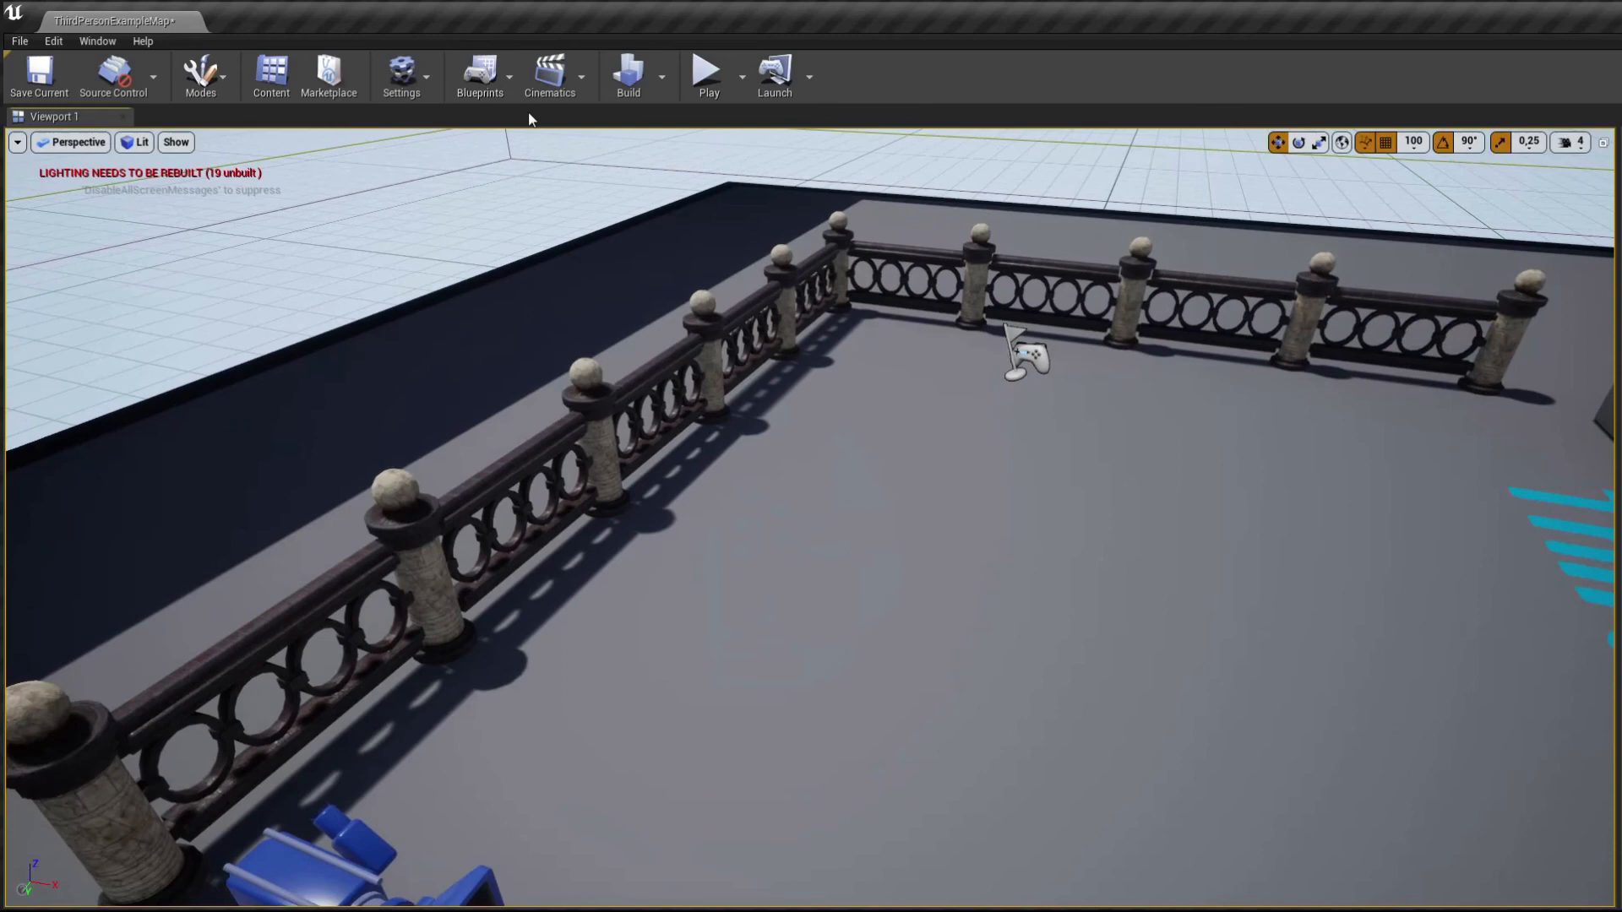
left_click(426, 78)
mouse_move(478, 315)
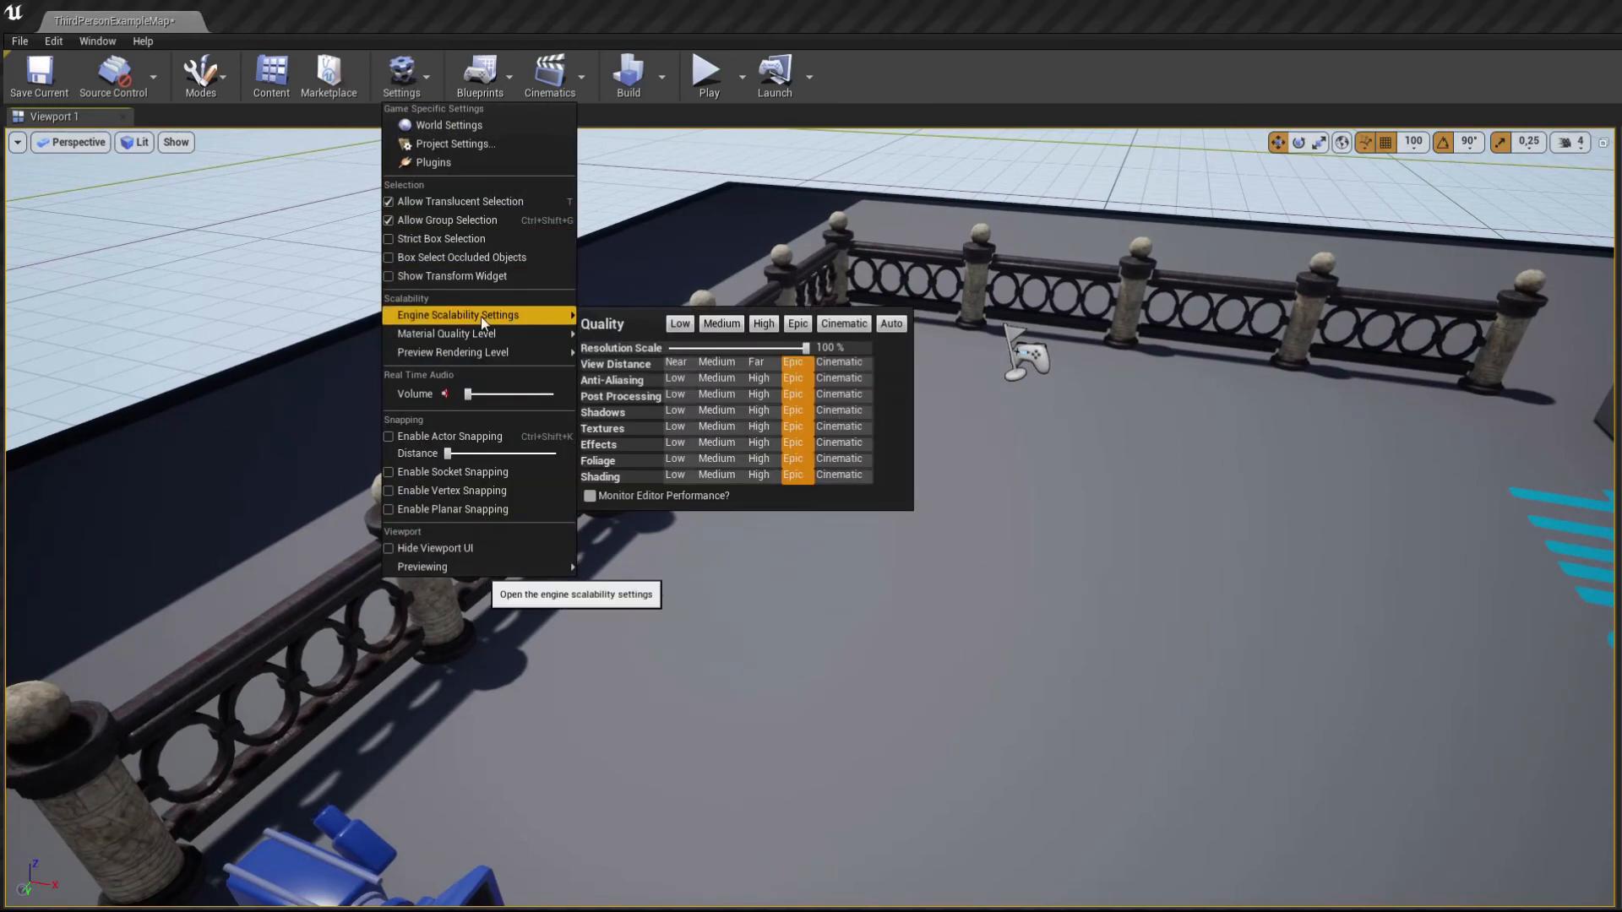
left_click(852, 327)
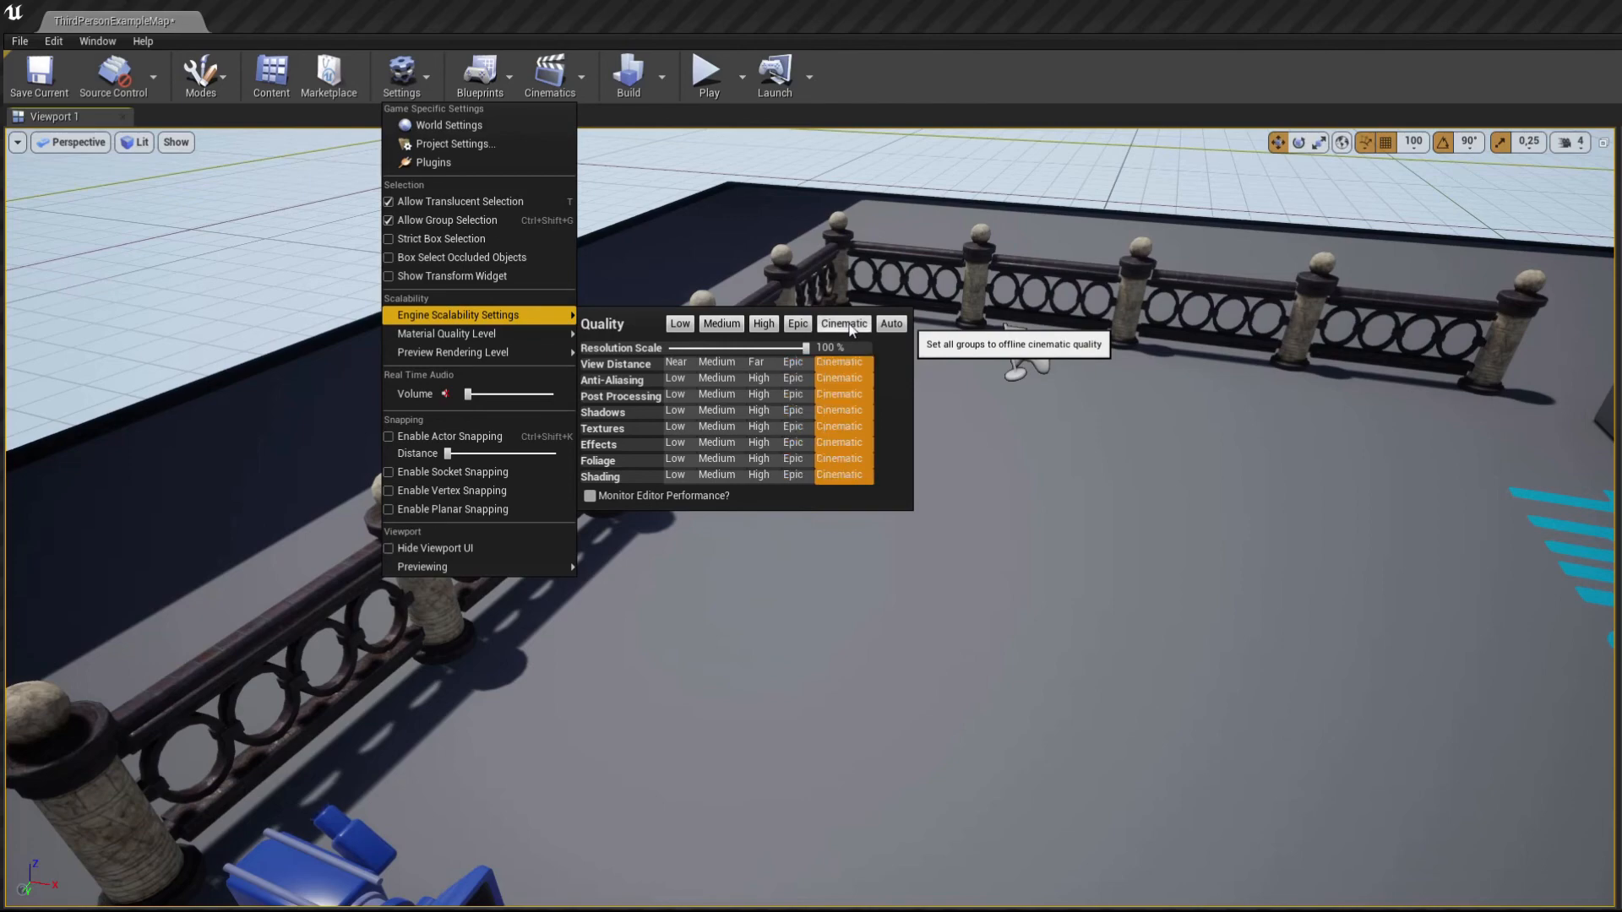
left_click(936, 72)
Step: Save the changes to the level and build it with its lighting
right_click_drag(924, 395, 997, 456)
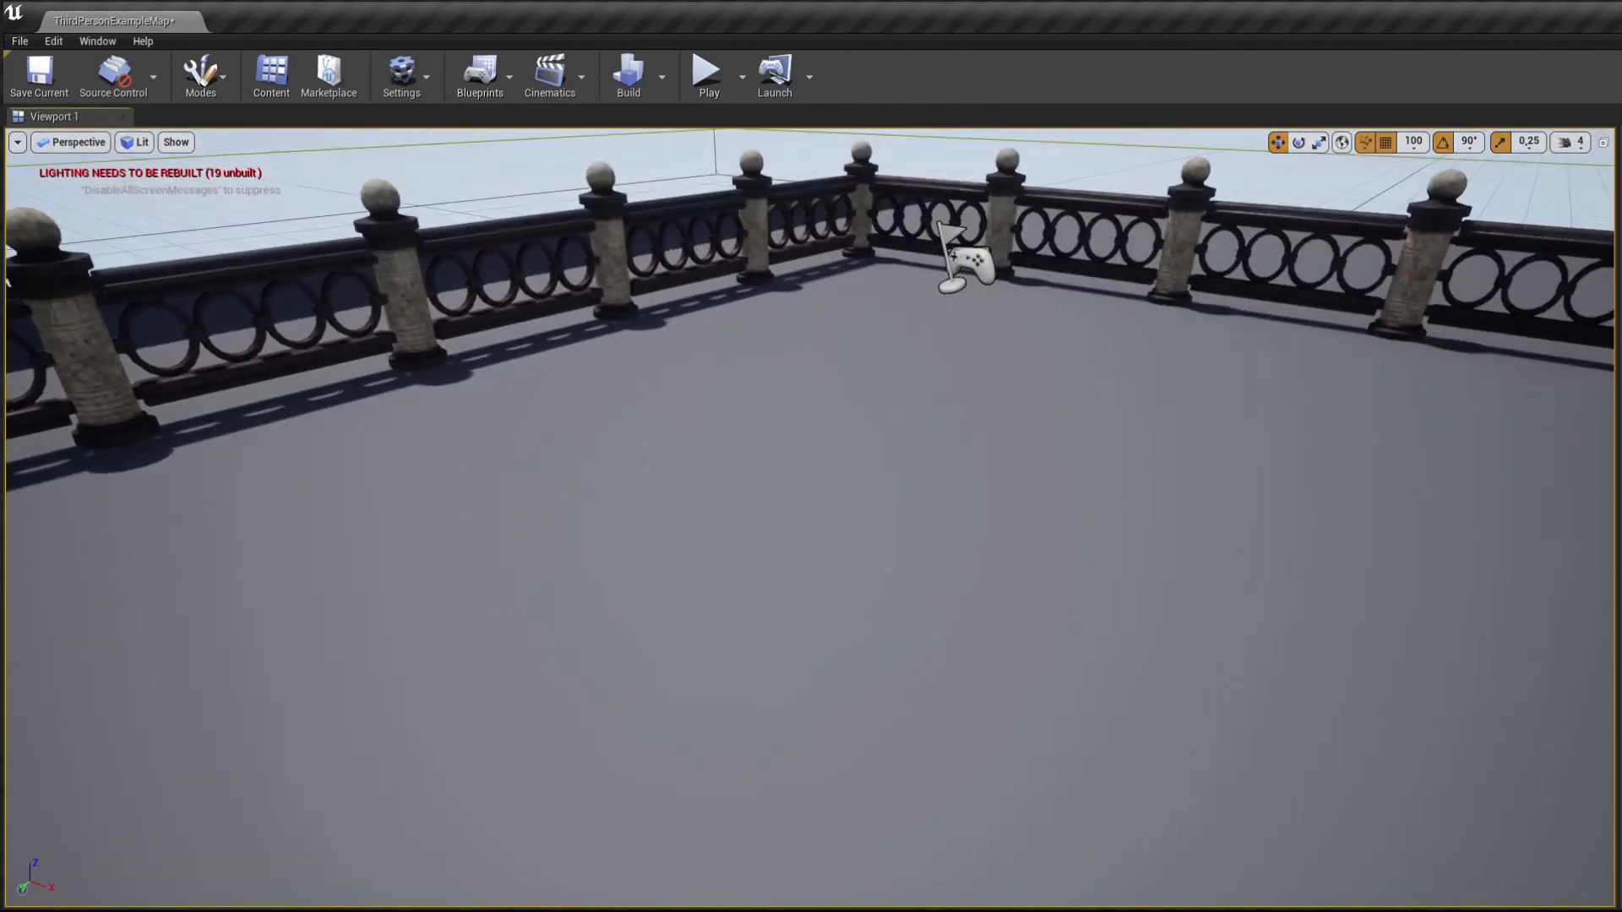
key("s")
right_click_drag(1, 276, 0, 49)
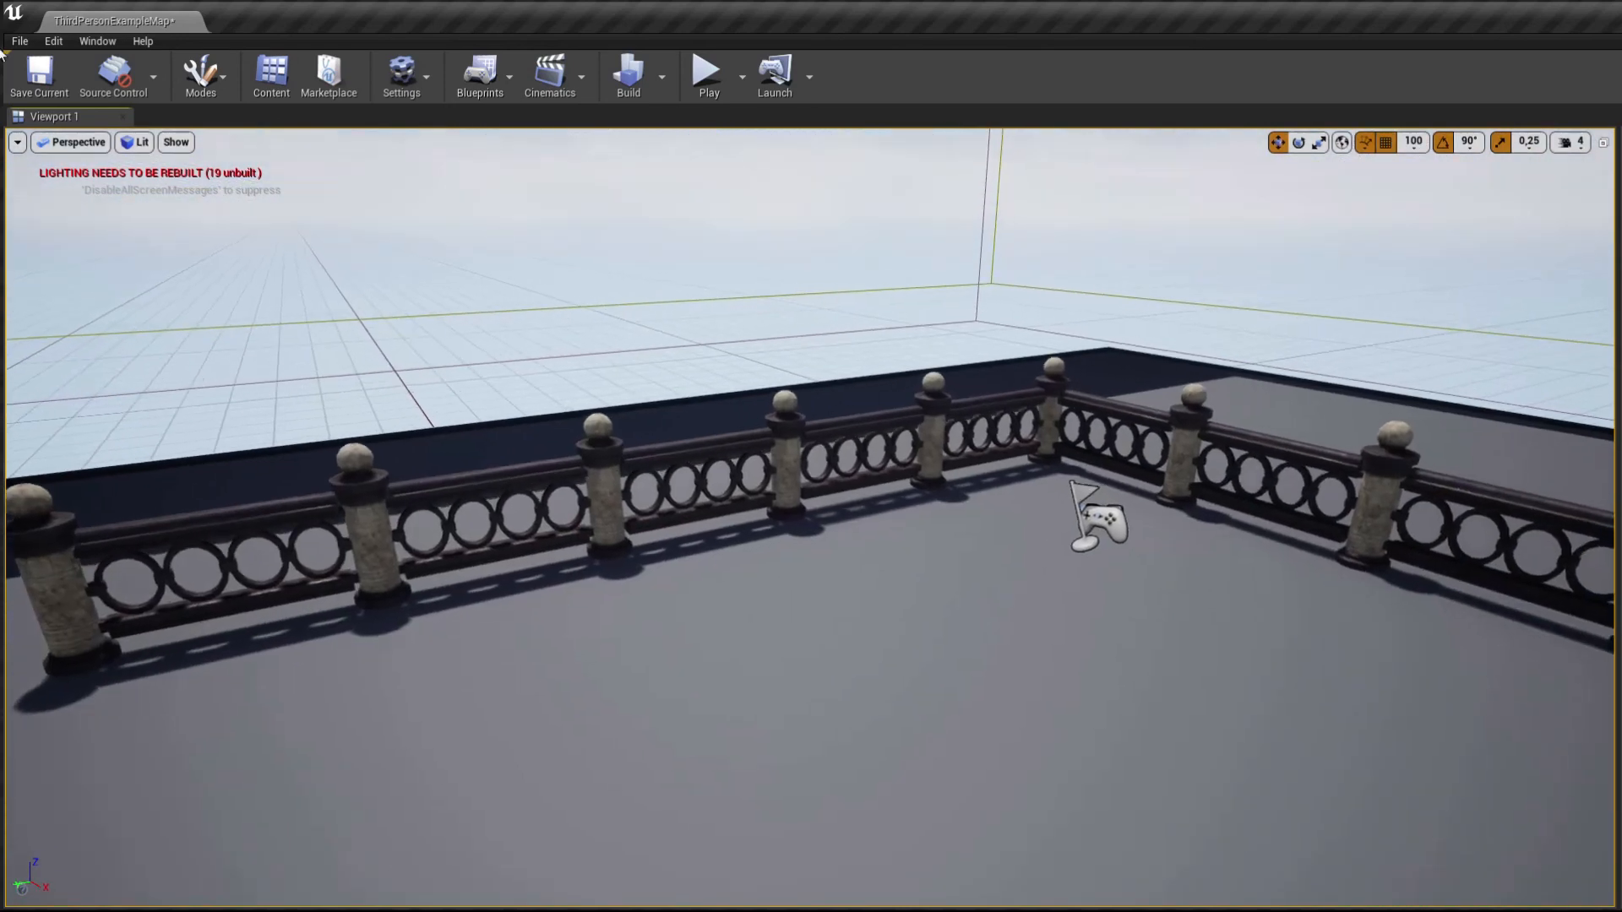
left_click(17, 46)
left_click(55, 184)
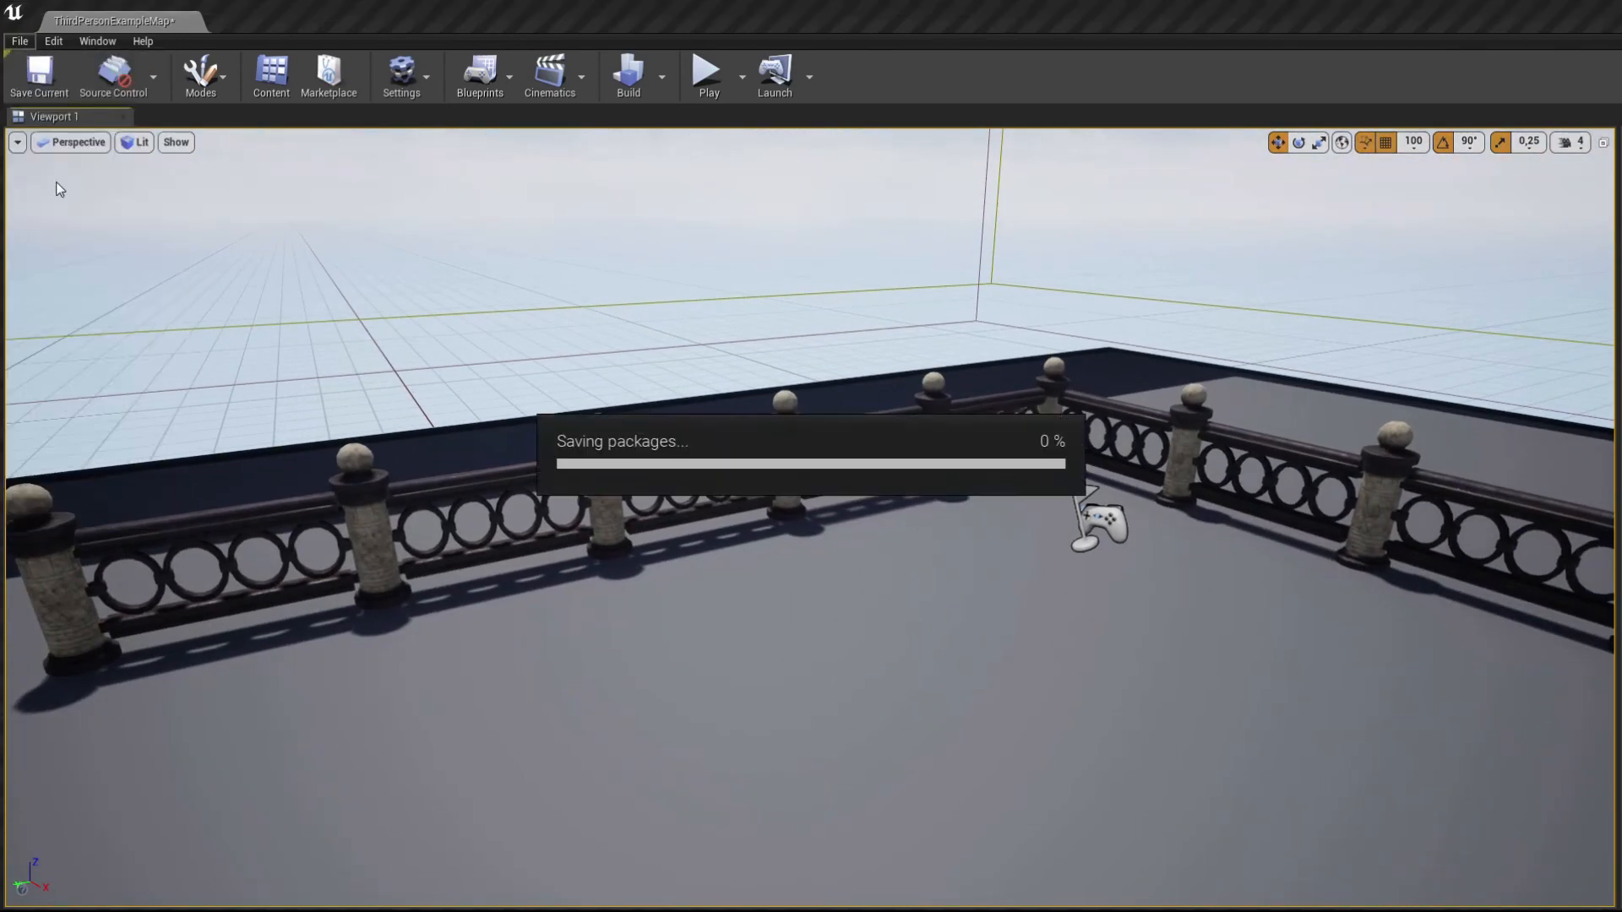
left_click(627, 78)
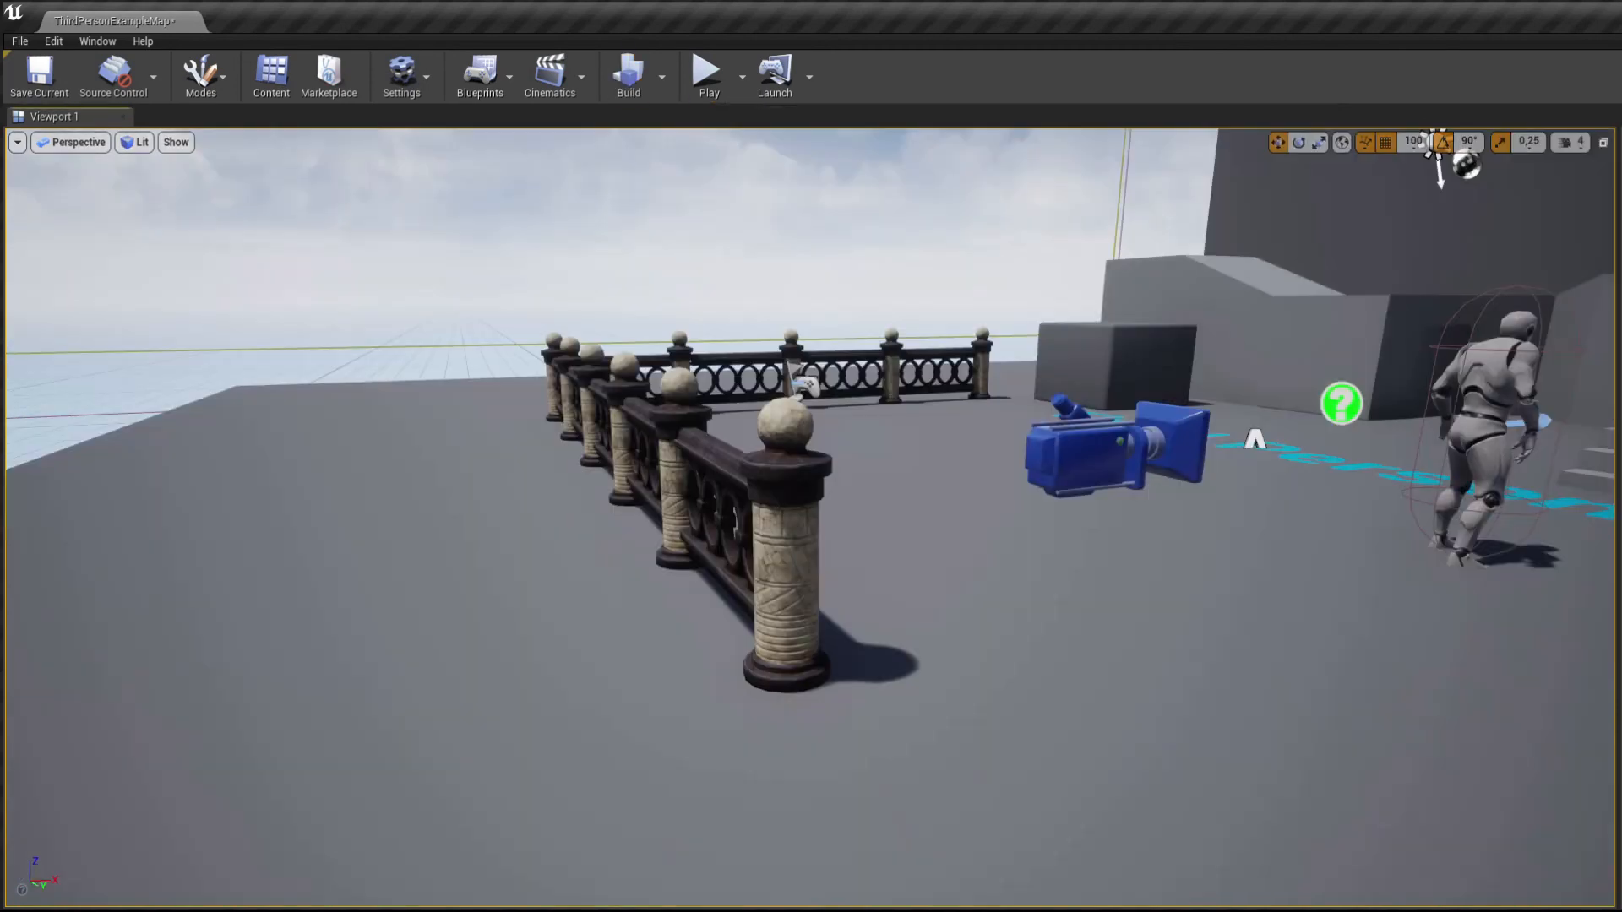
Step: Start playing the level in the editor and run the character along the fence to inspect it up close
right_click_drag(956, 344, 956, 345)
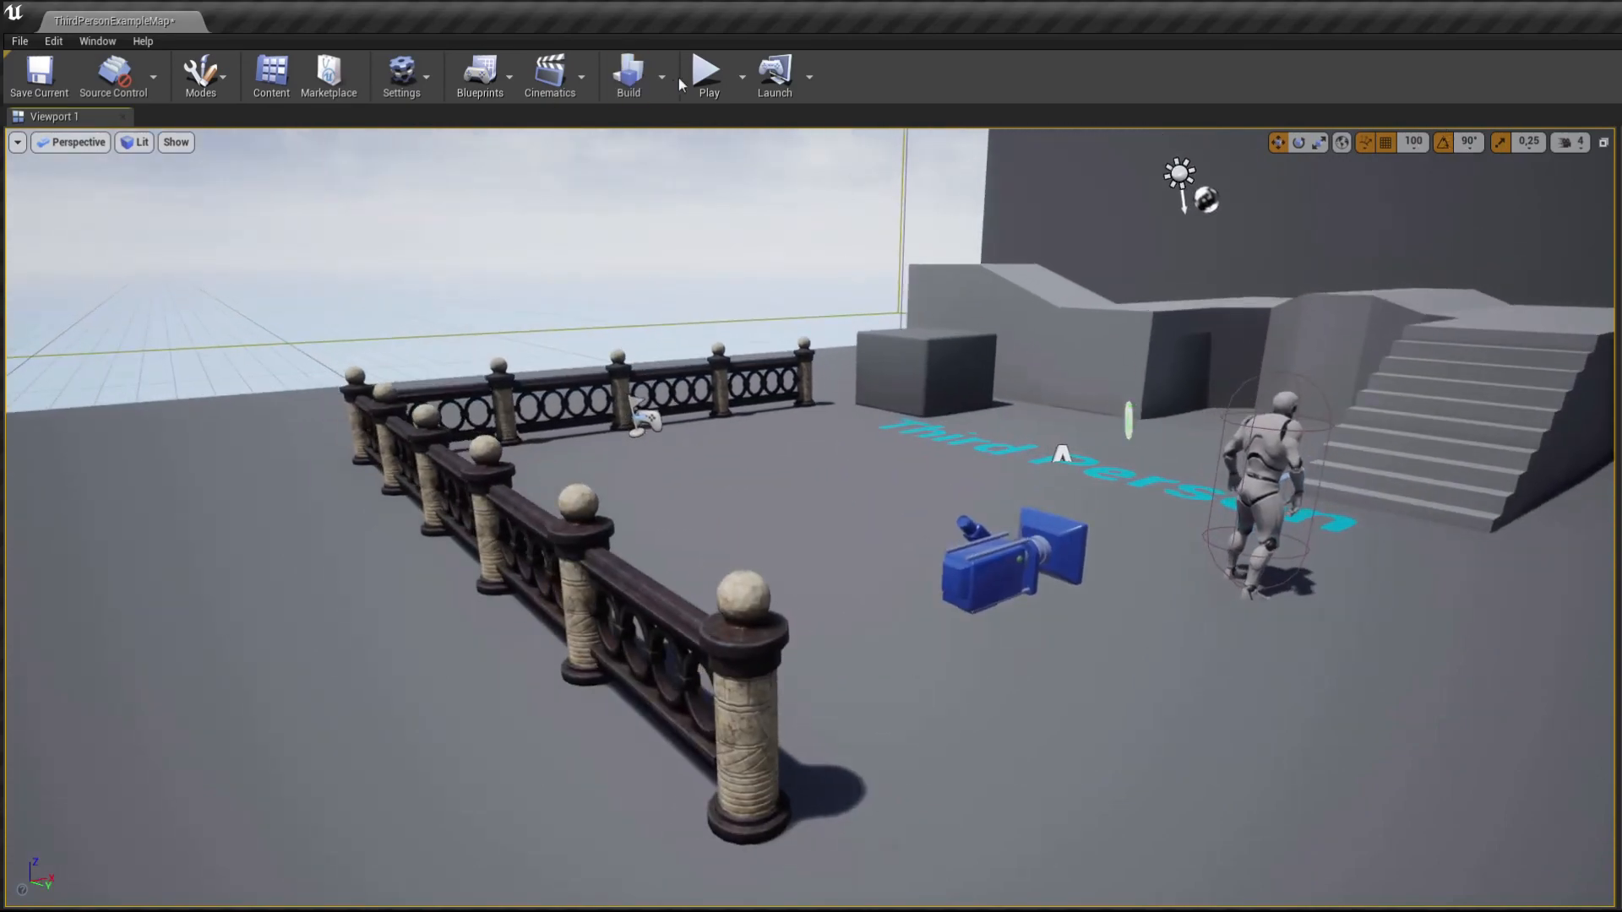
left_click(707, 74)
key("a")
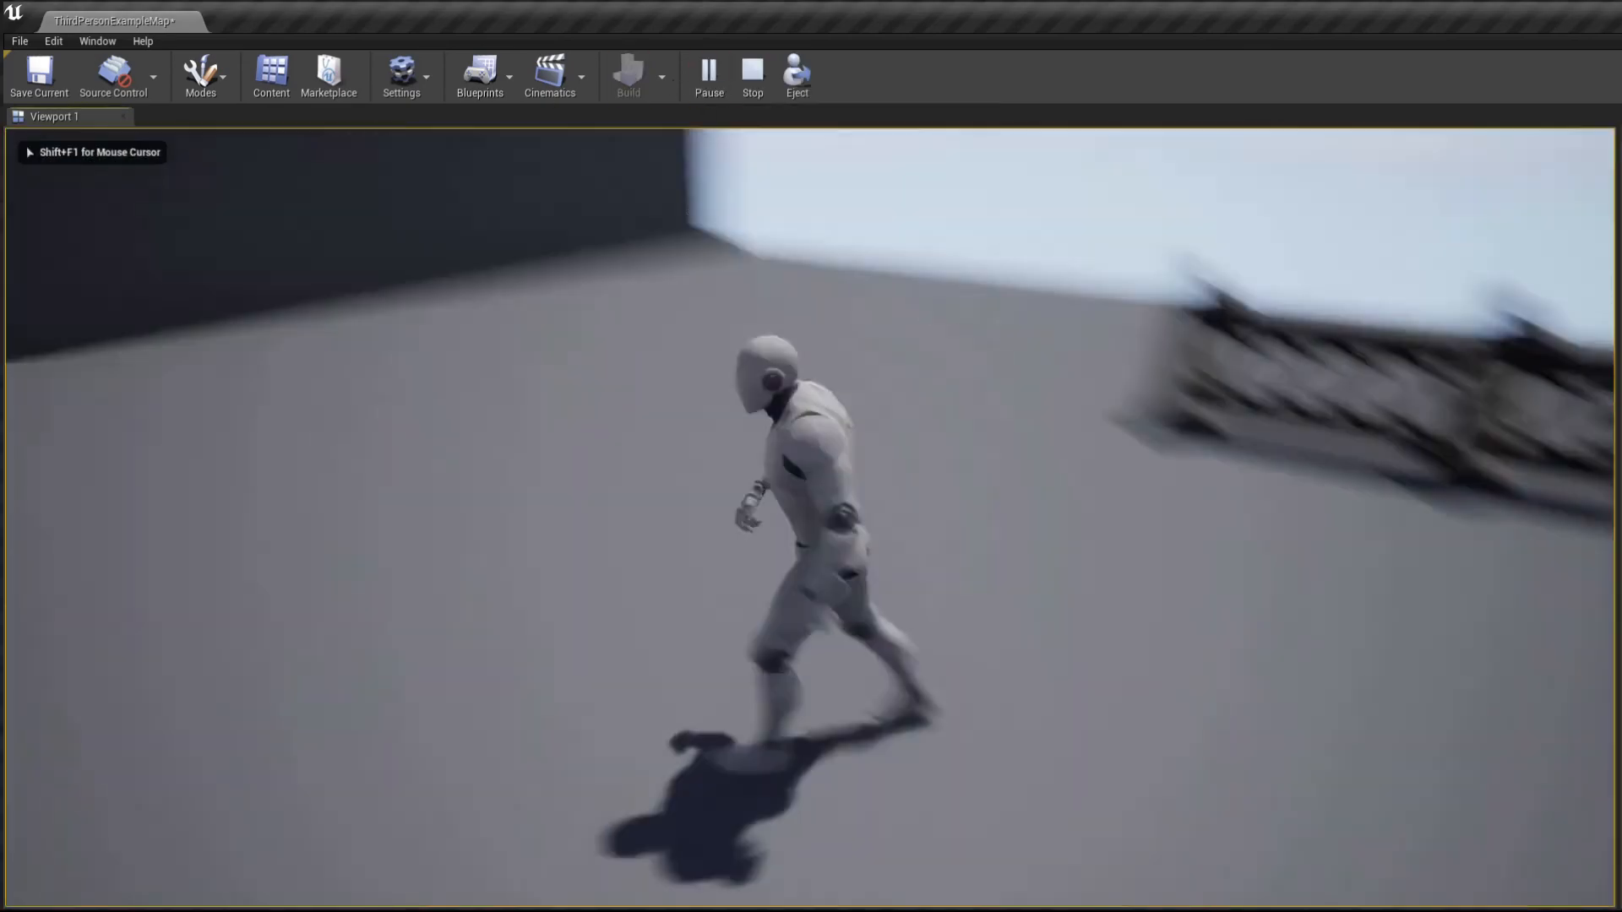
key("w")
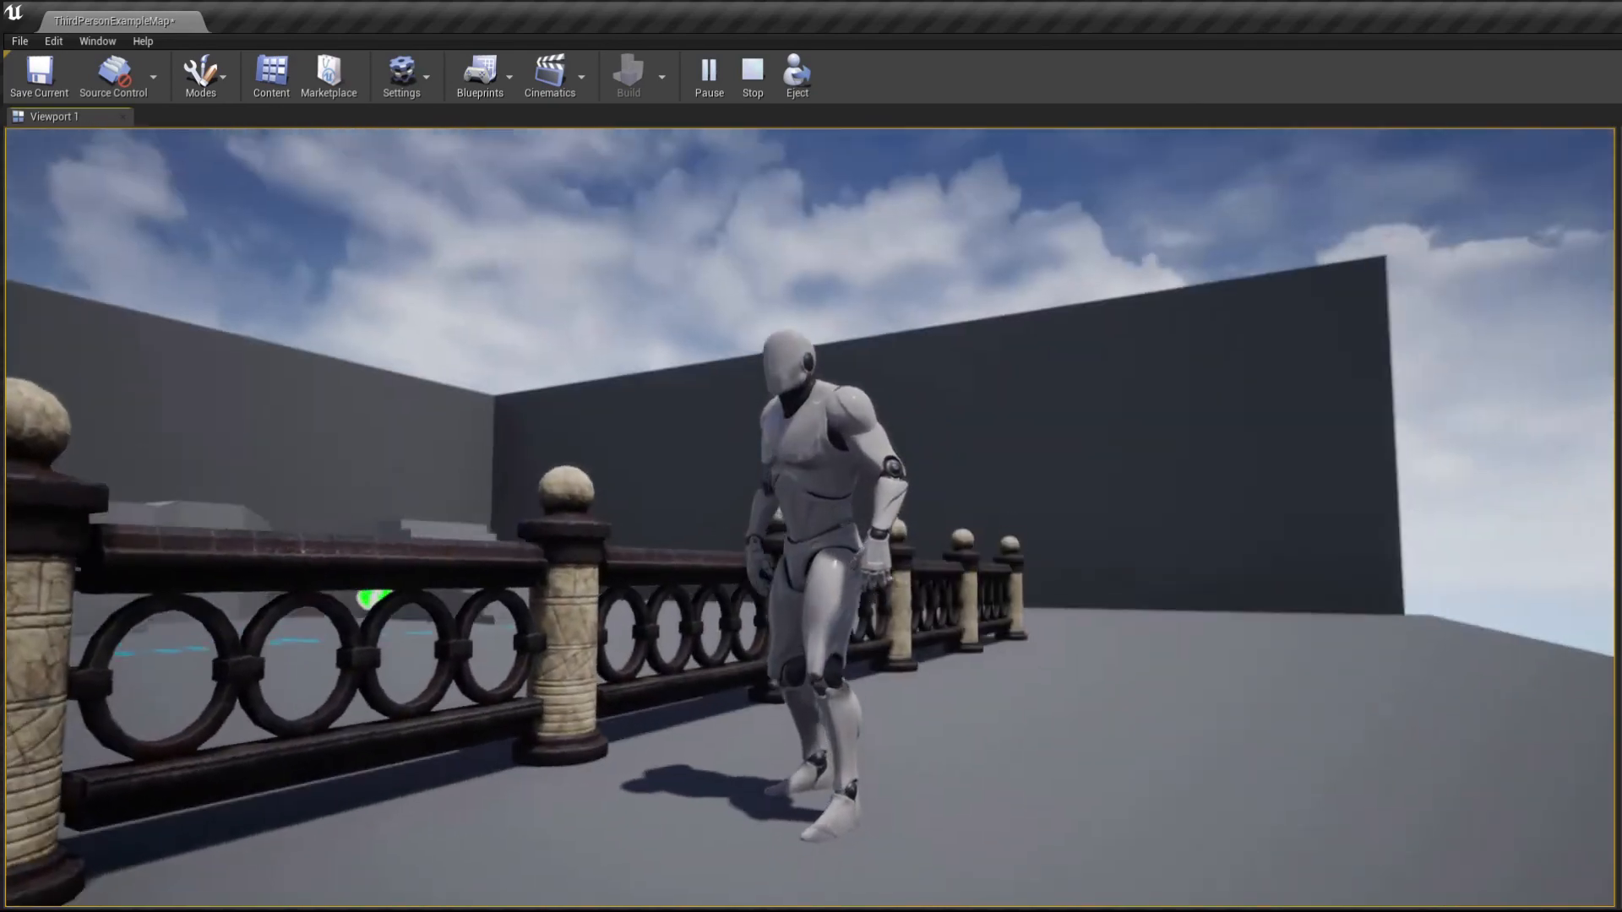
key("w")
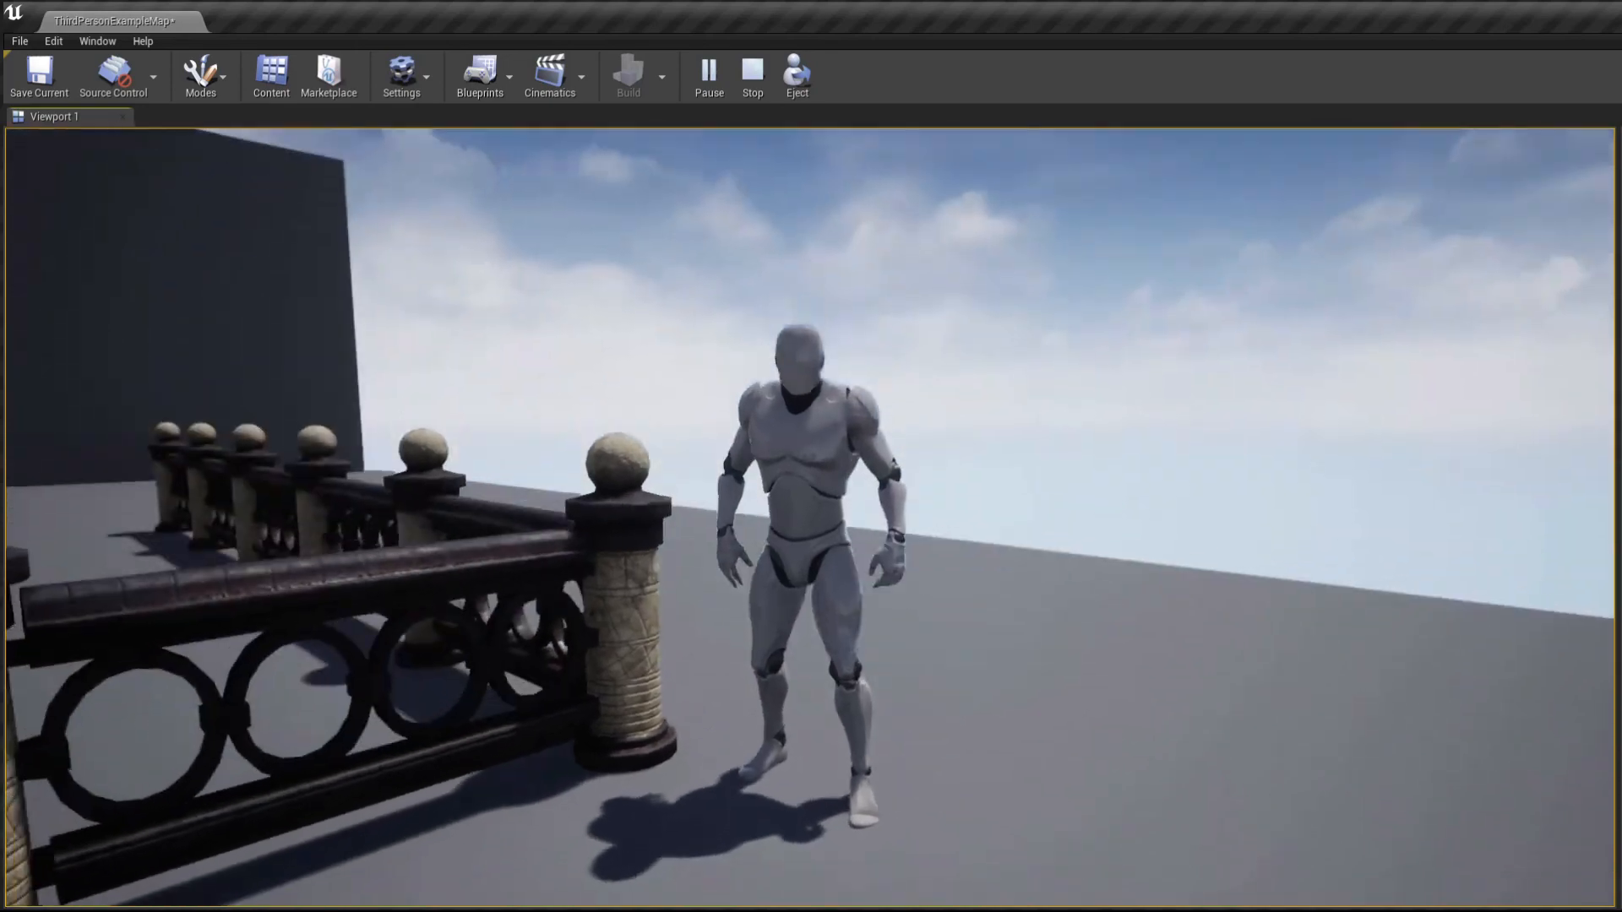
Step: Run the character up to the fence near its corner and jump over it to test the collision
key("w")
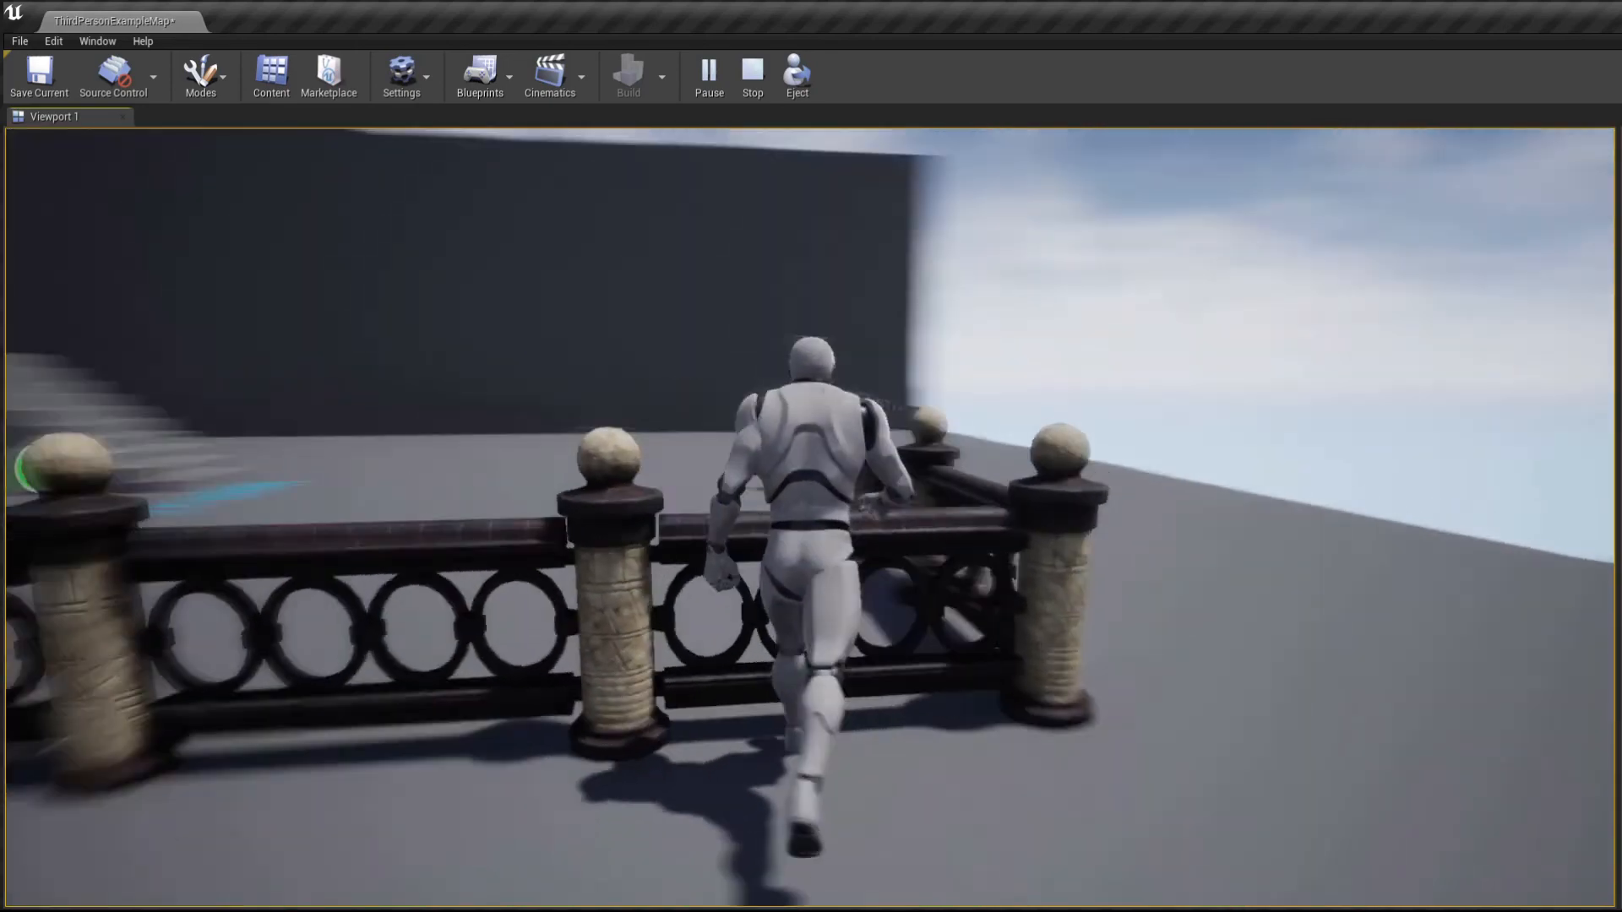
key("space")
key("space")
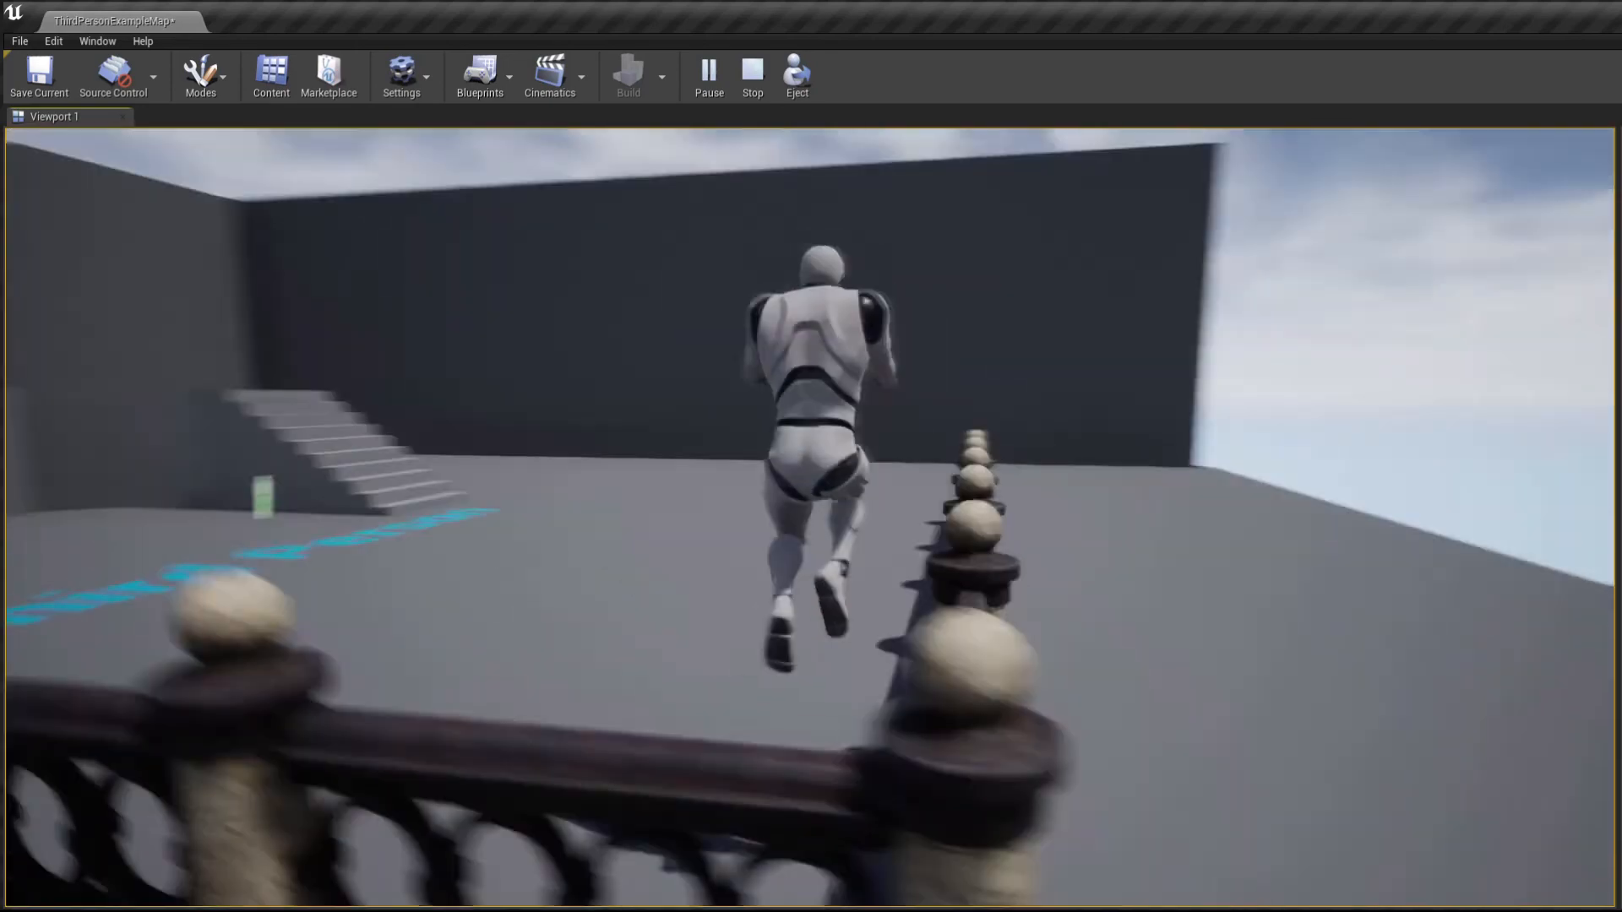
key("w")
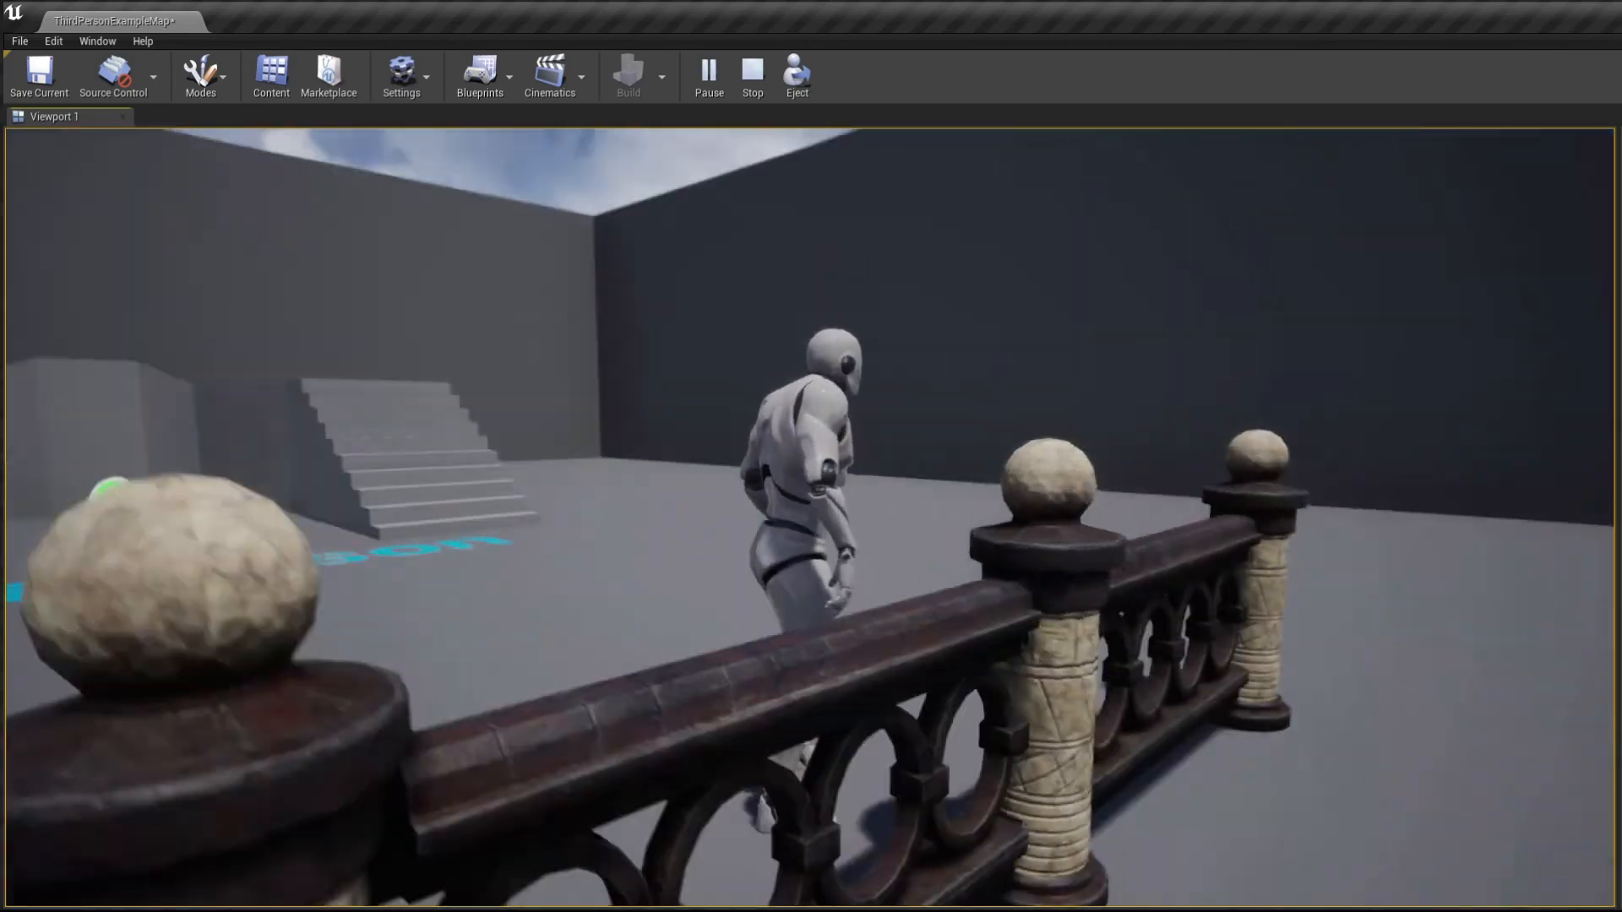
Step: Run the character around the outside of the fence to view both sides and the corner in play
key("w")
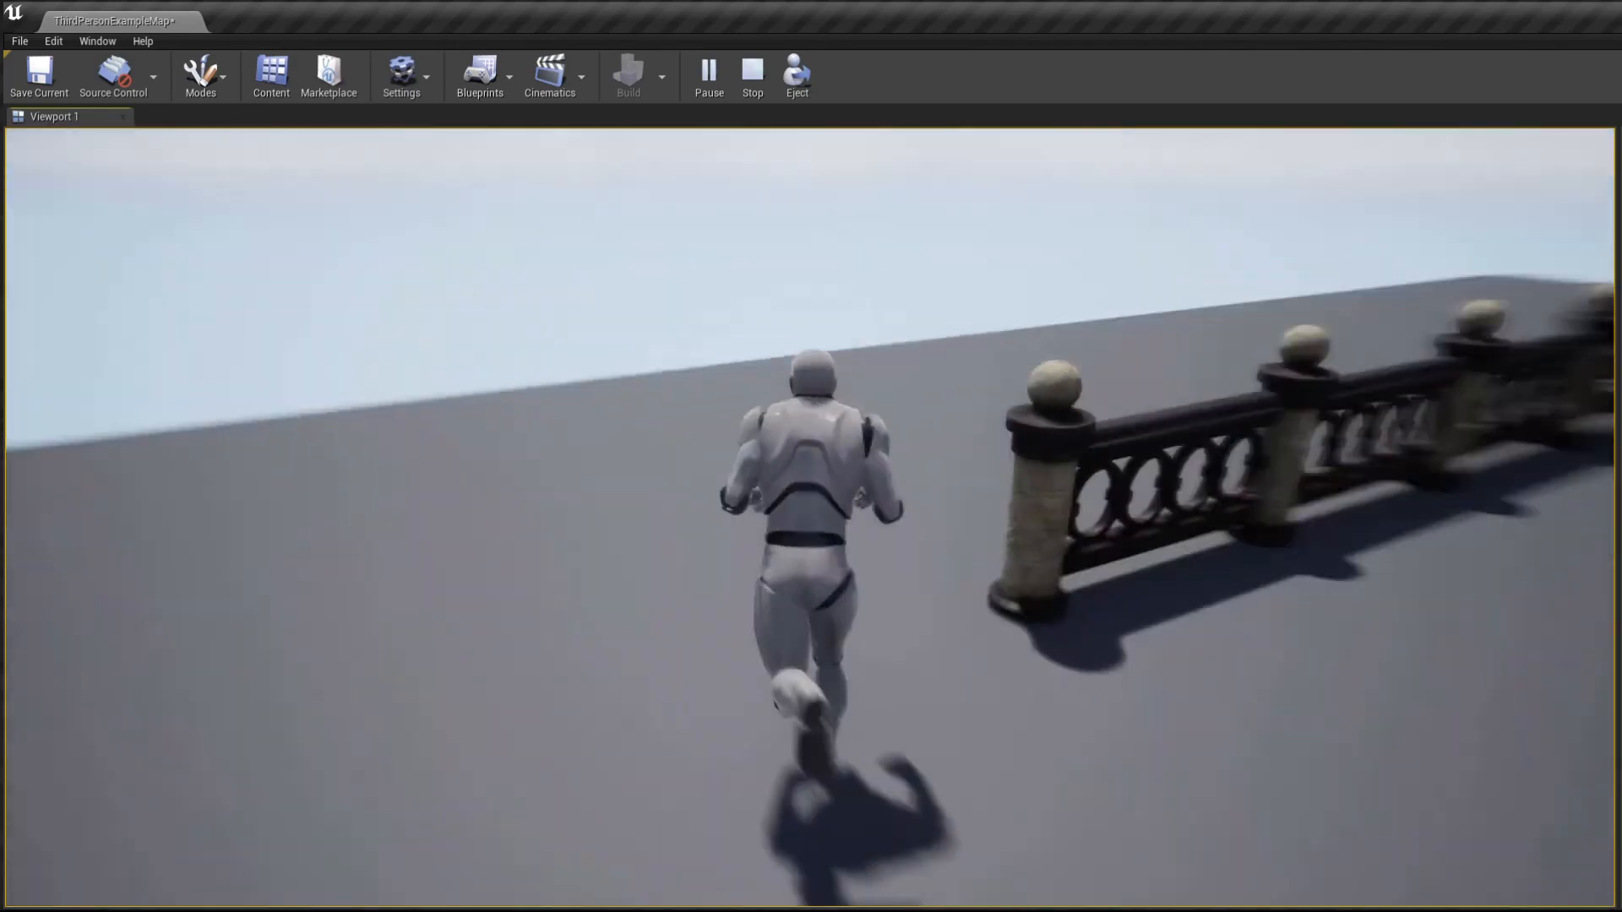
key("w")
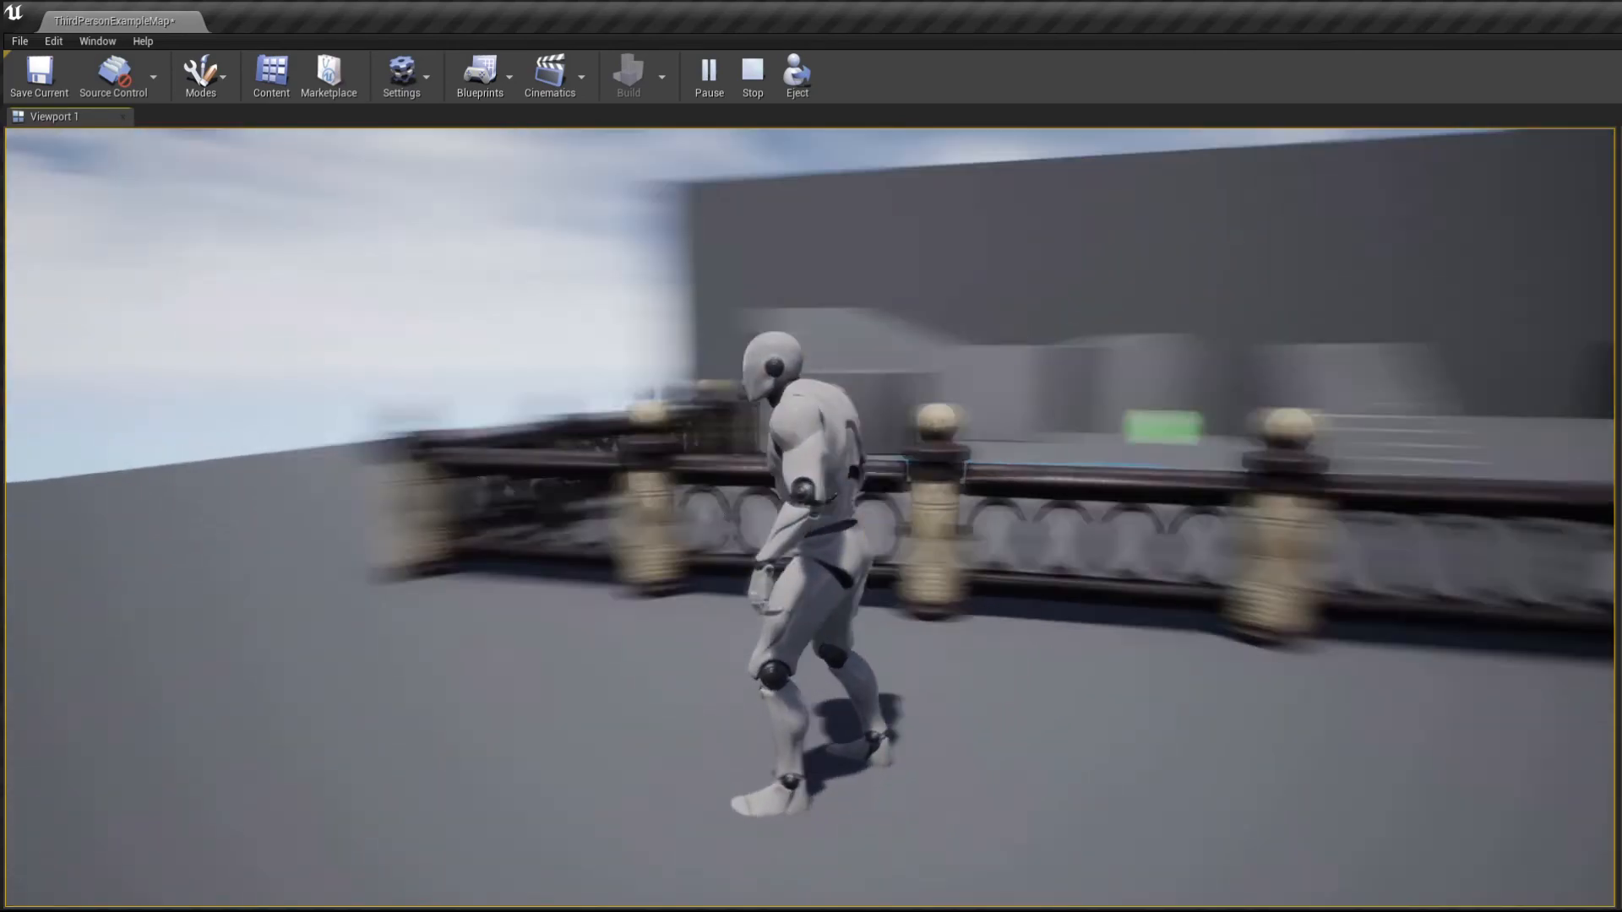
key("w")
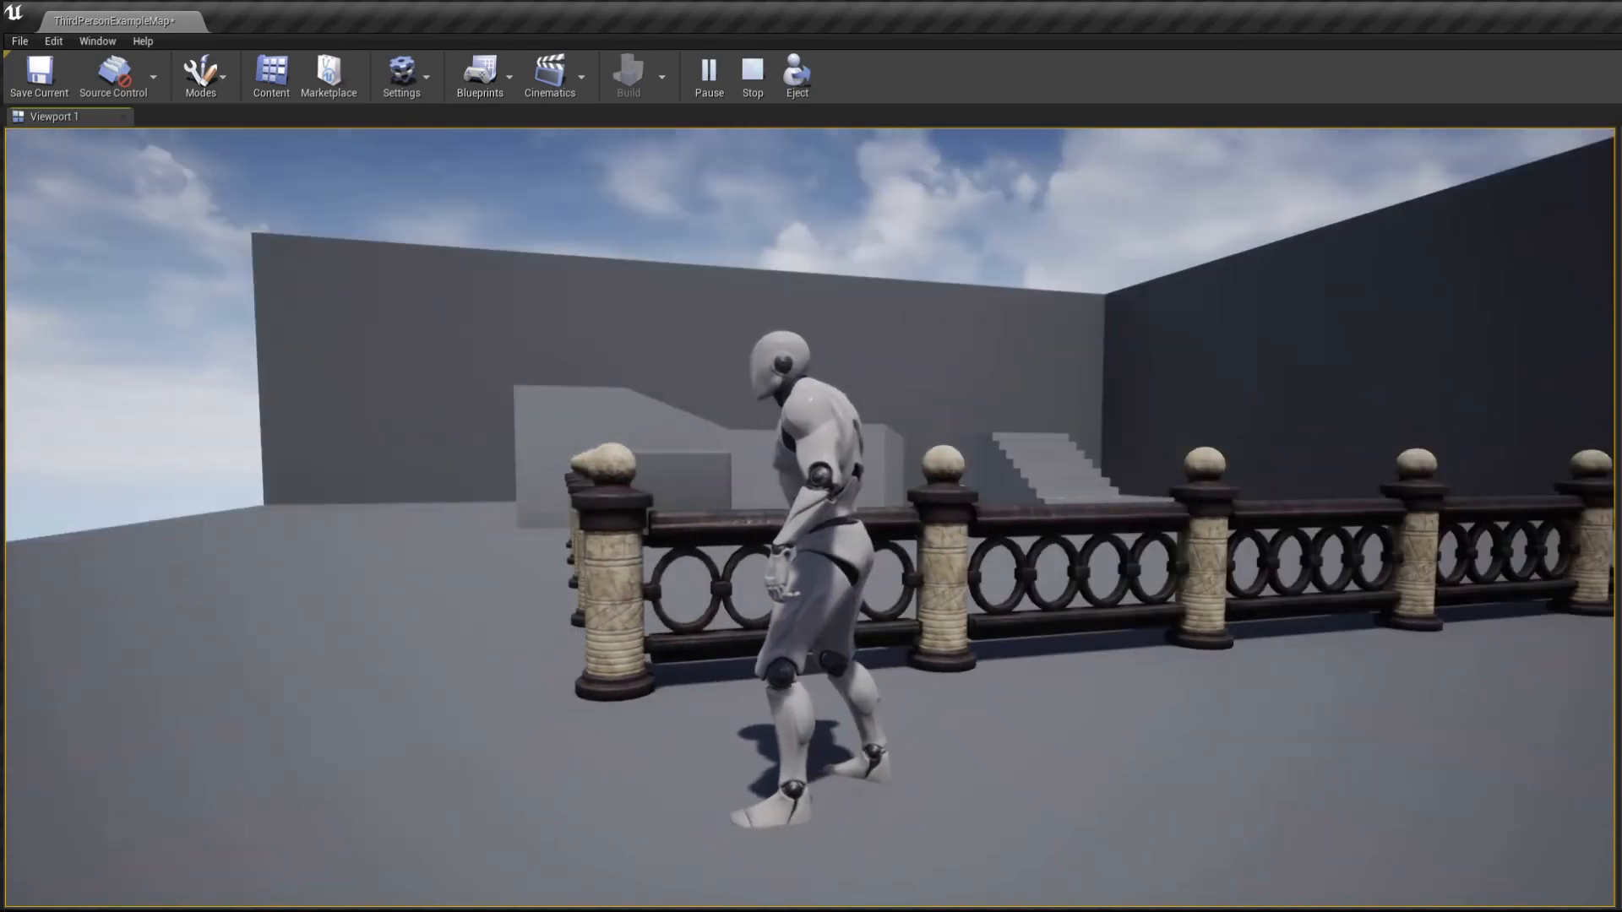
key("w")
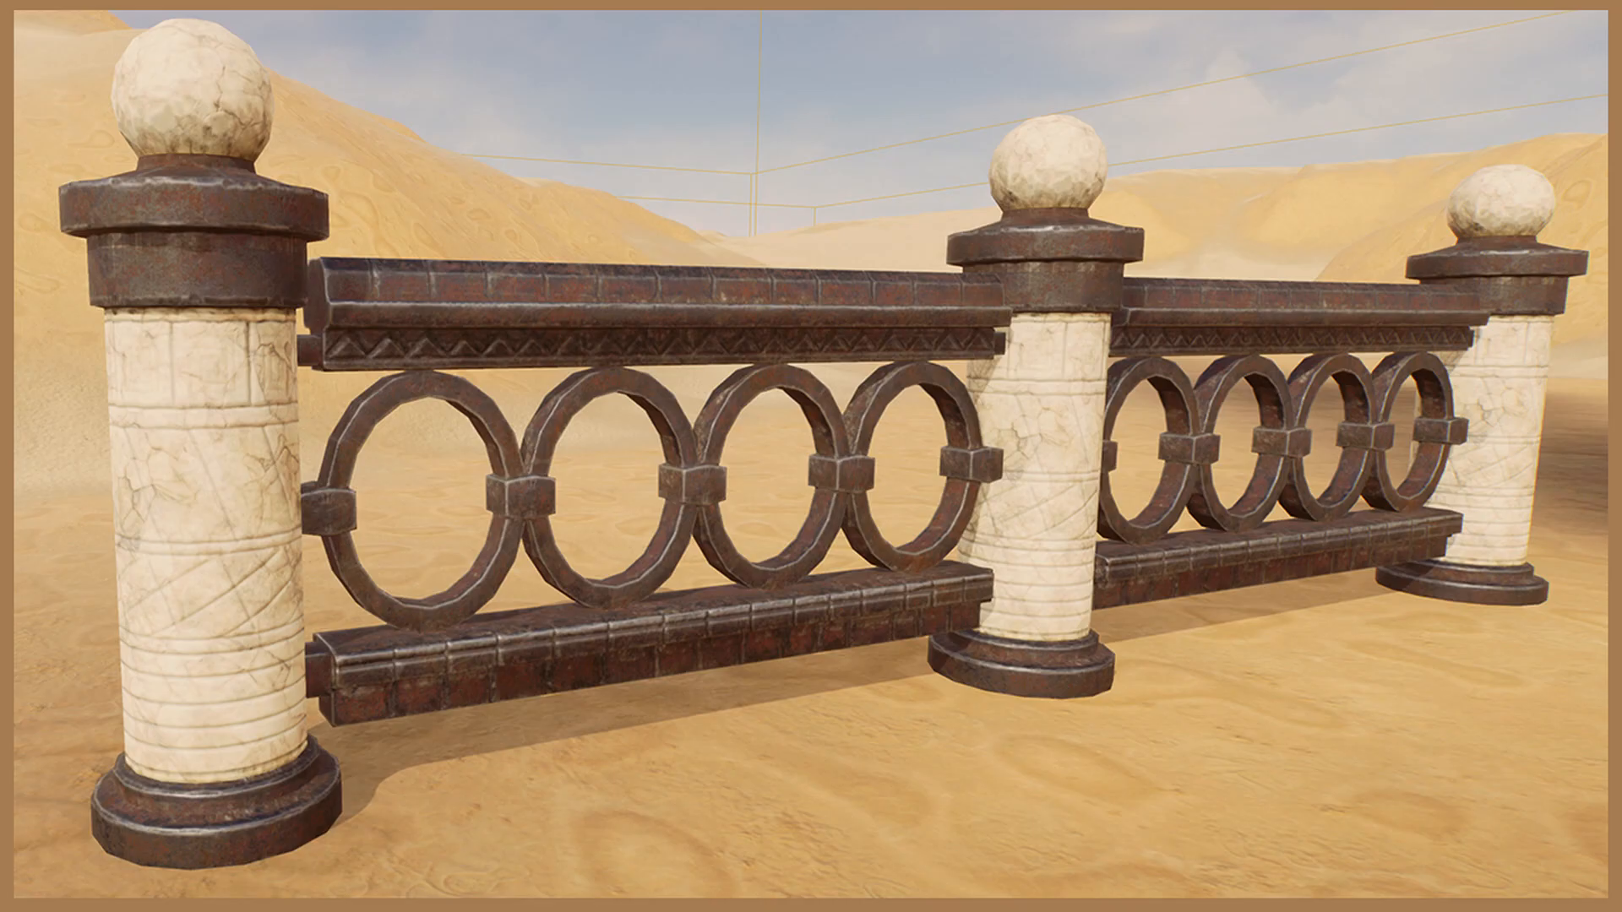